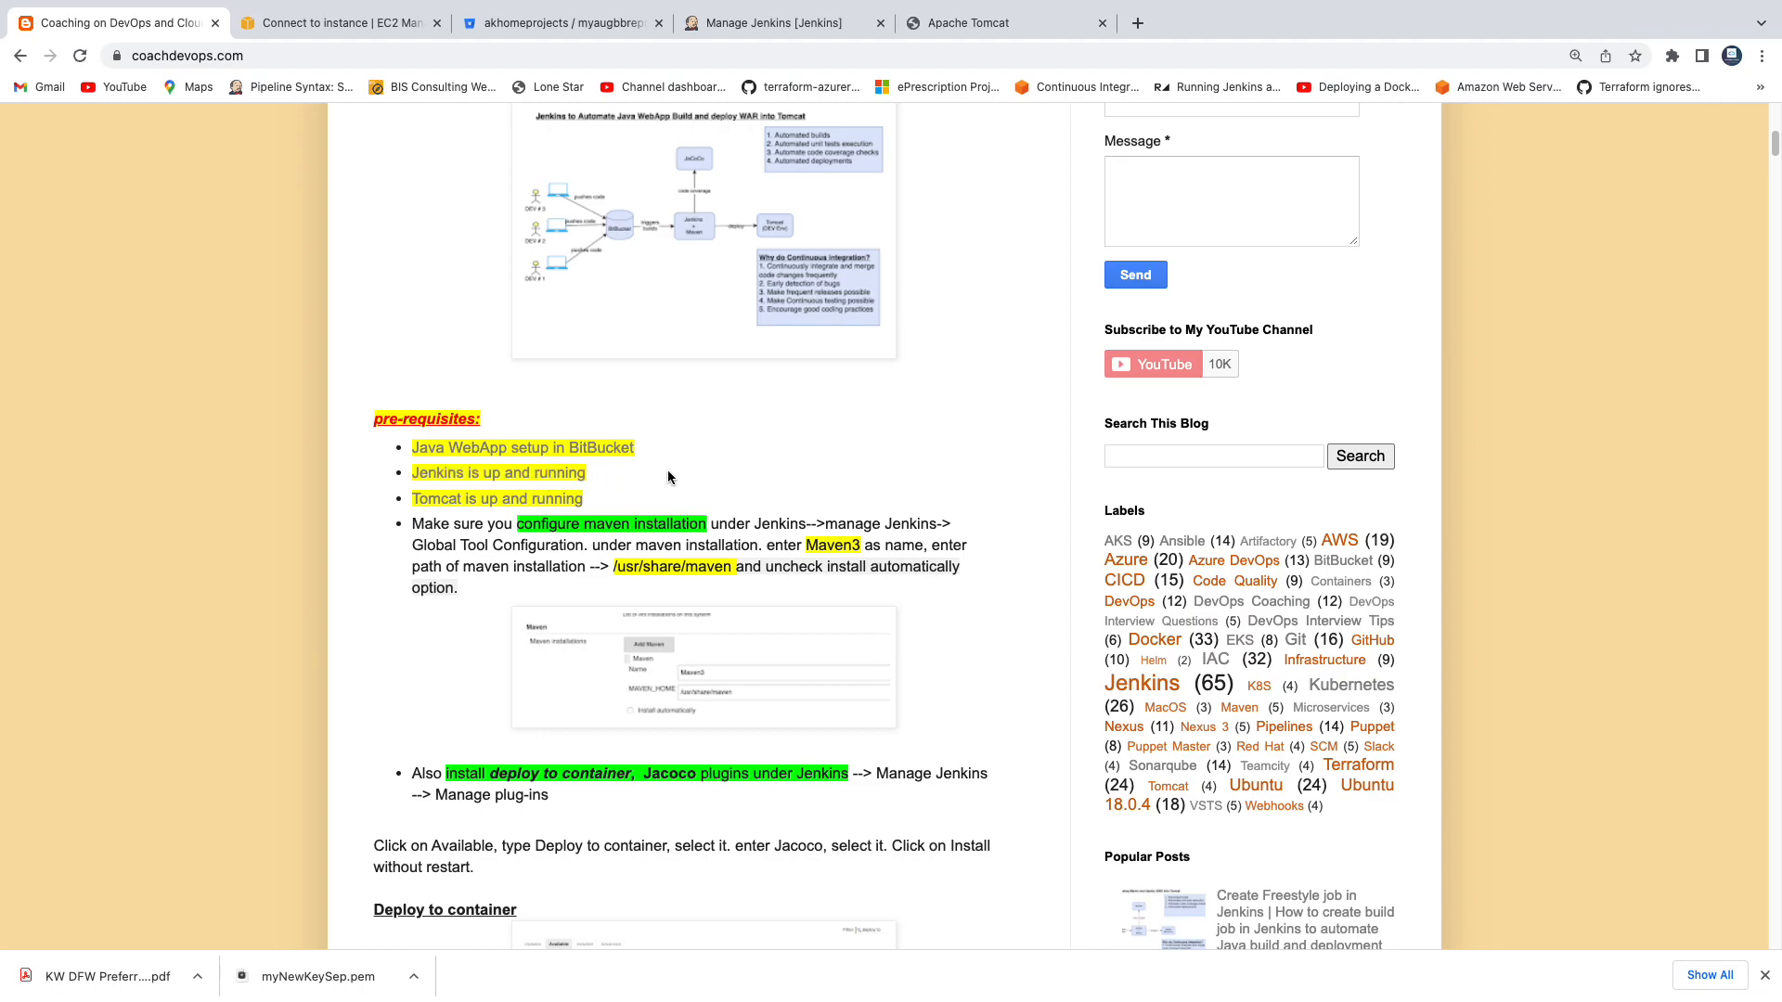
Open the linked Jenkins installation guide in a separate tab, skim its setup steps, and return to the prerequisites list.
right_click(506, 475)
click(520, 484)
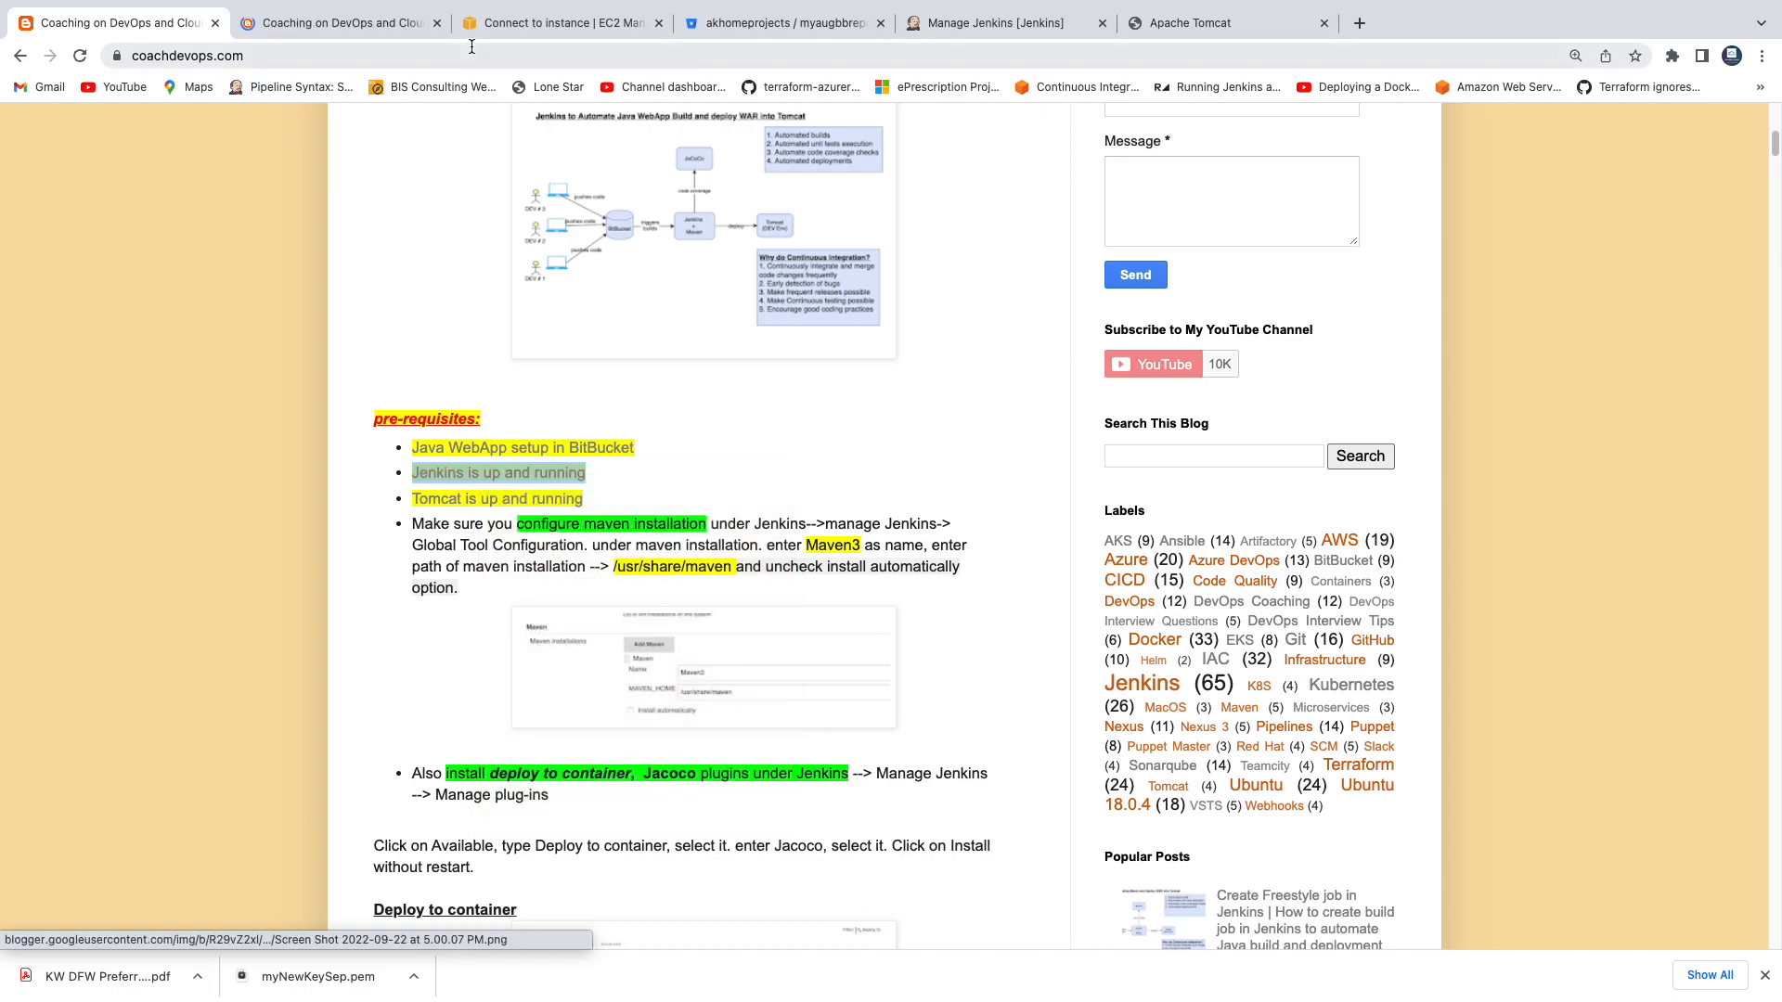
key(ctrl+Tab)
scroll(727, 543, down, 3)
scroll(727, 543, down, 2)
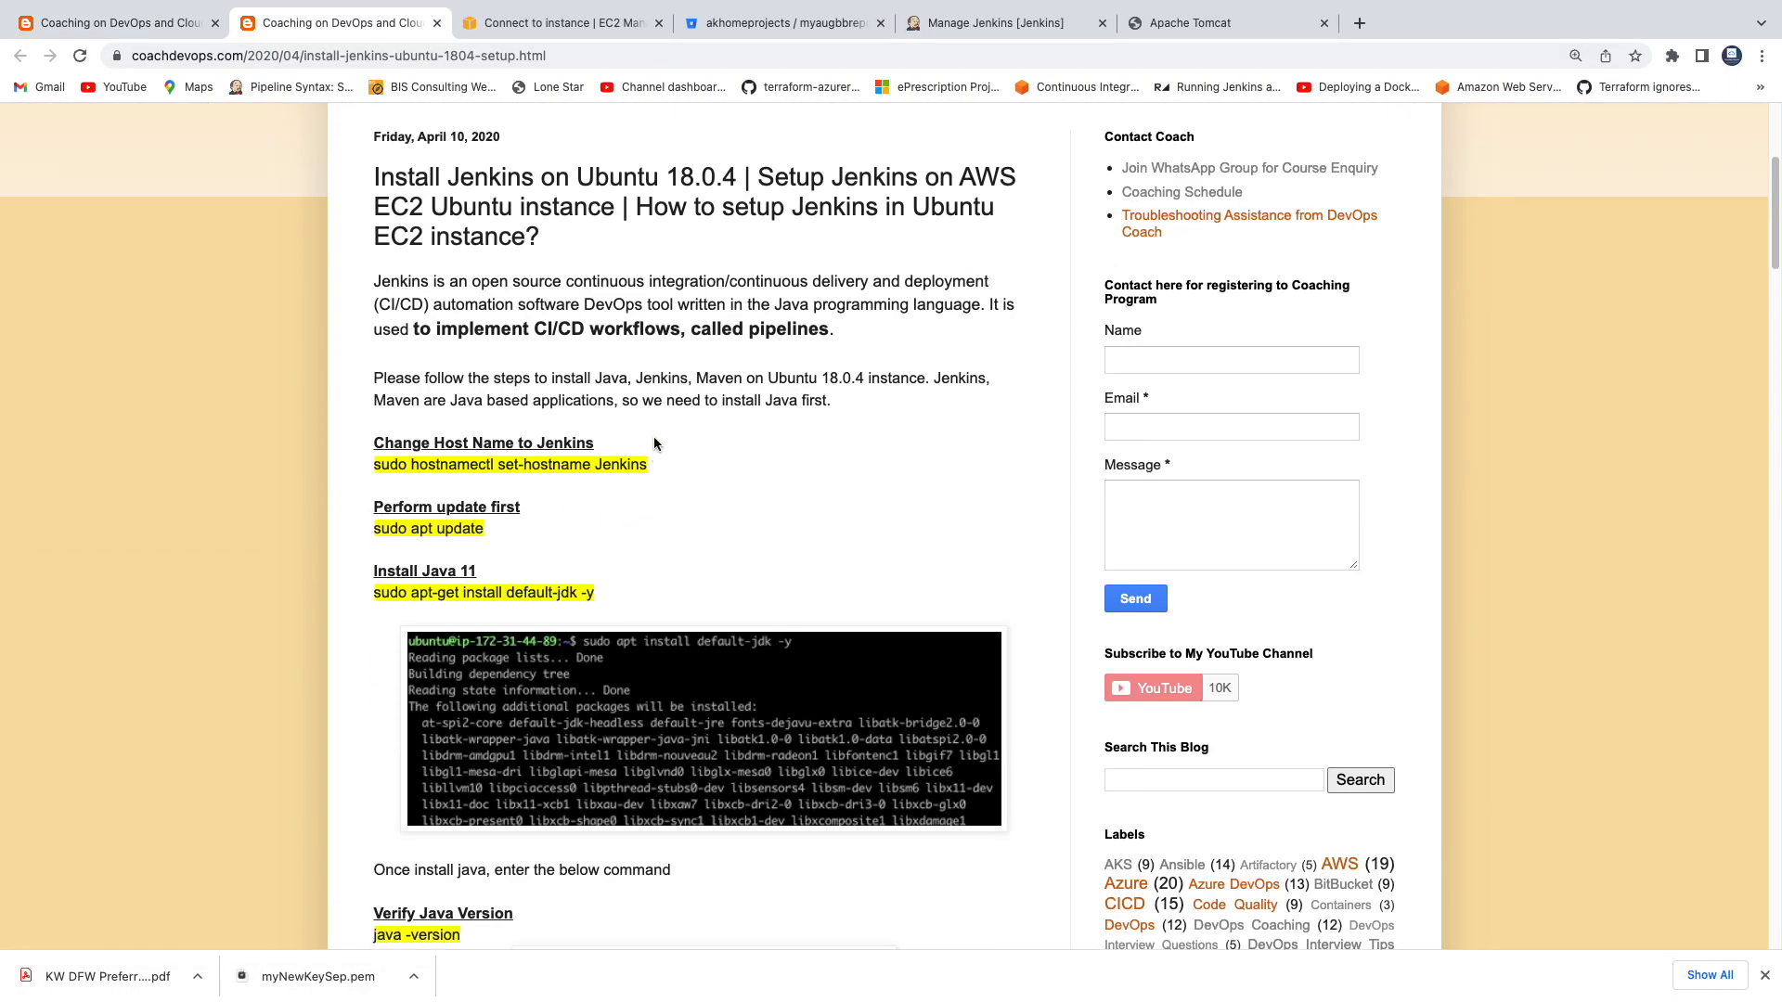
scroll(653, 436, up, 5)
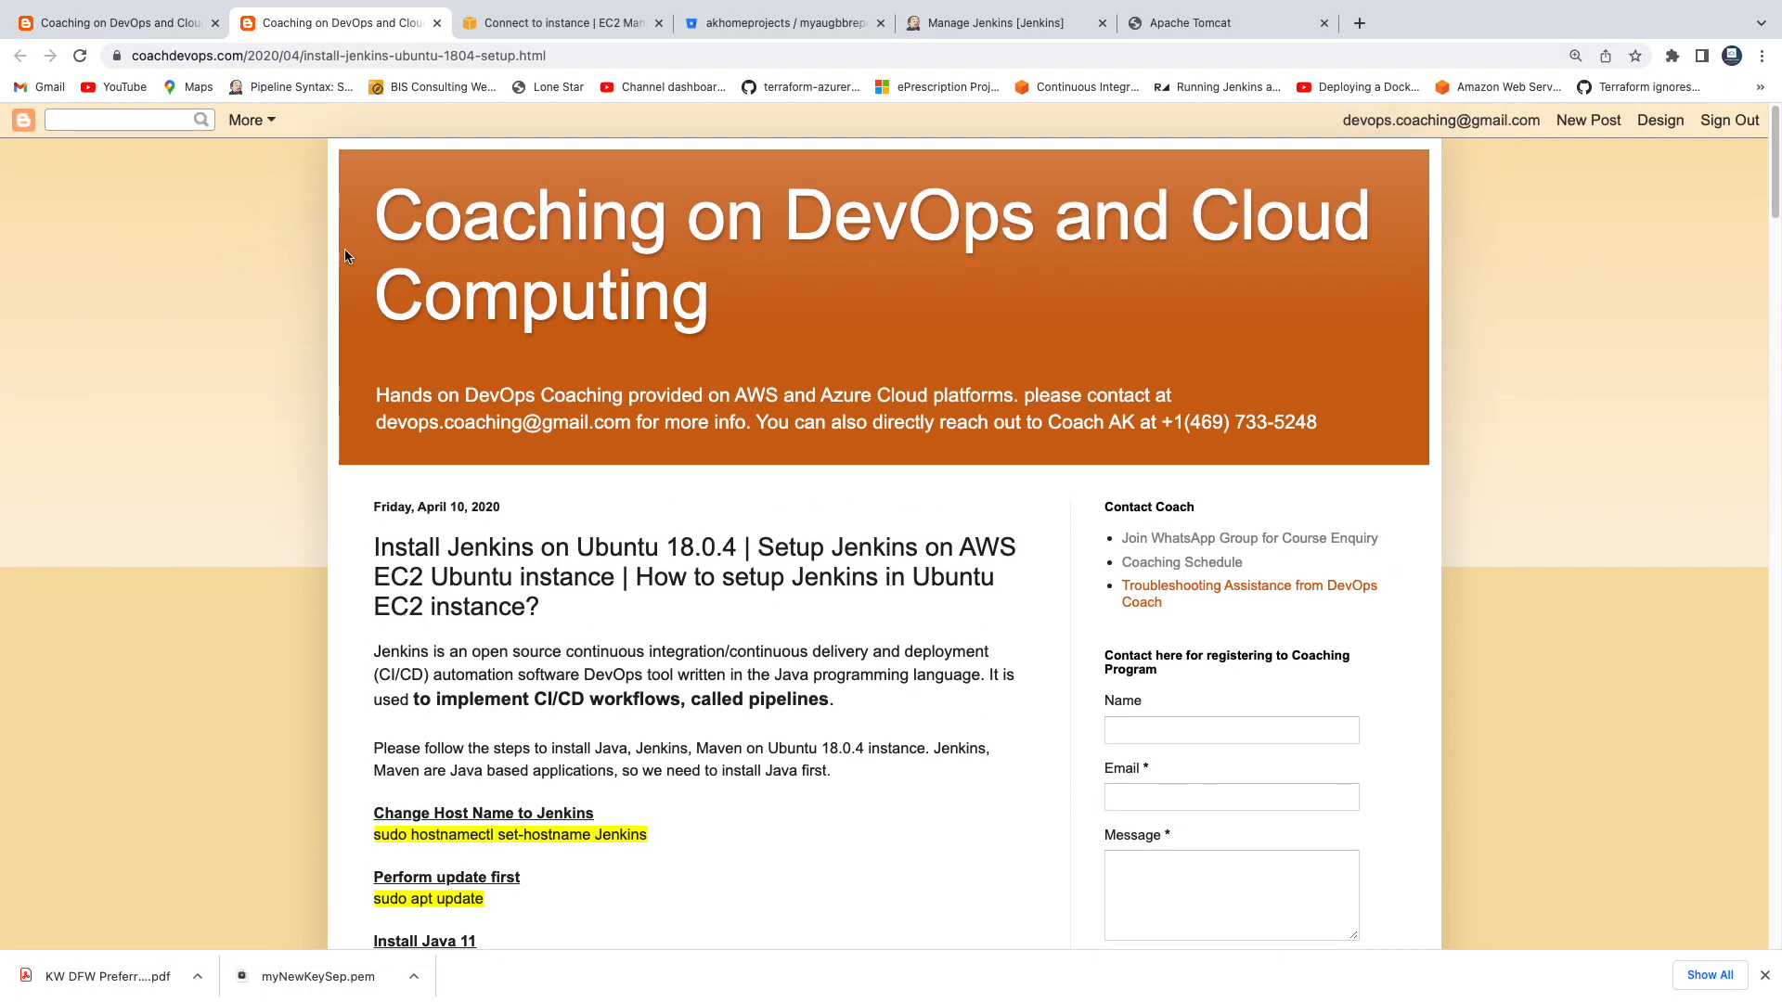
click(113, 31)
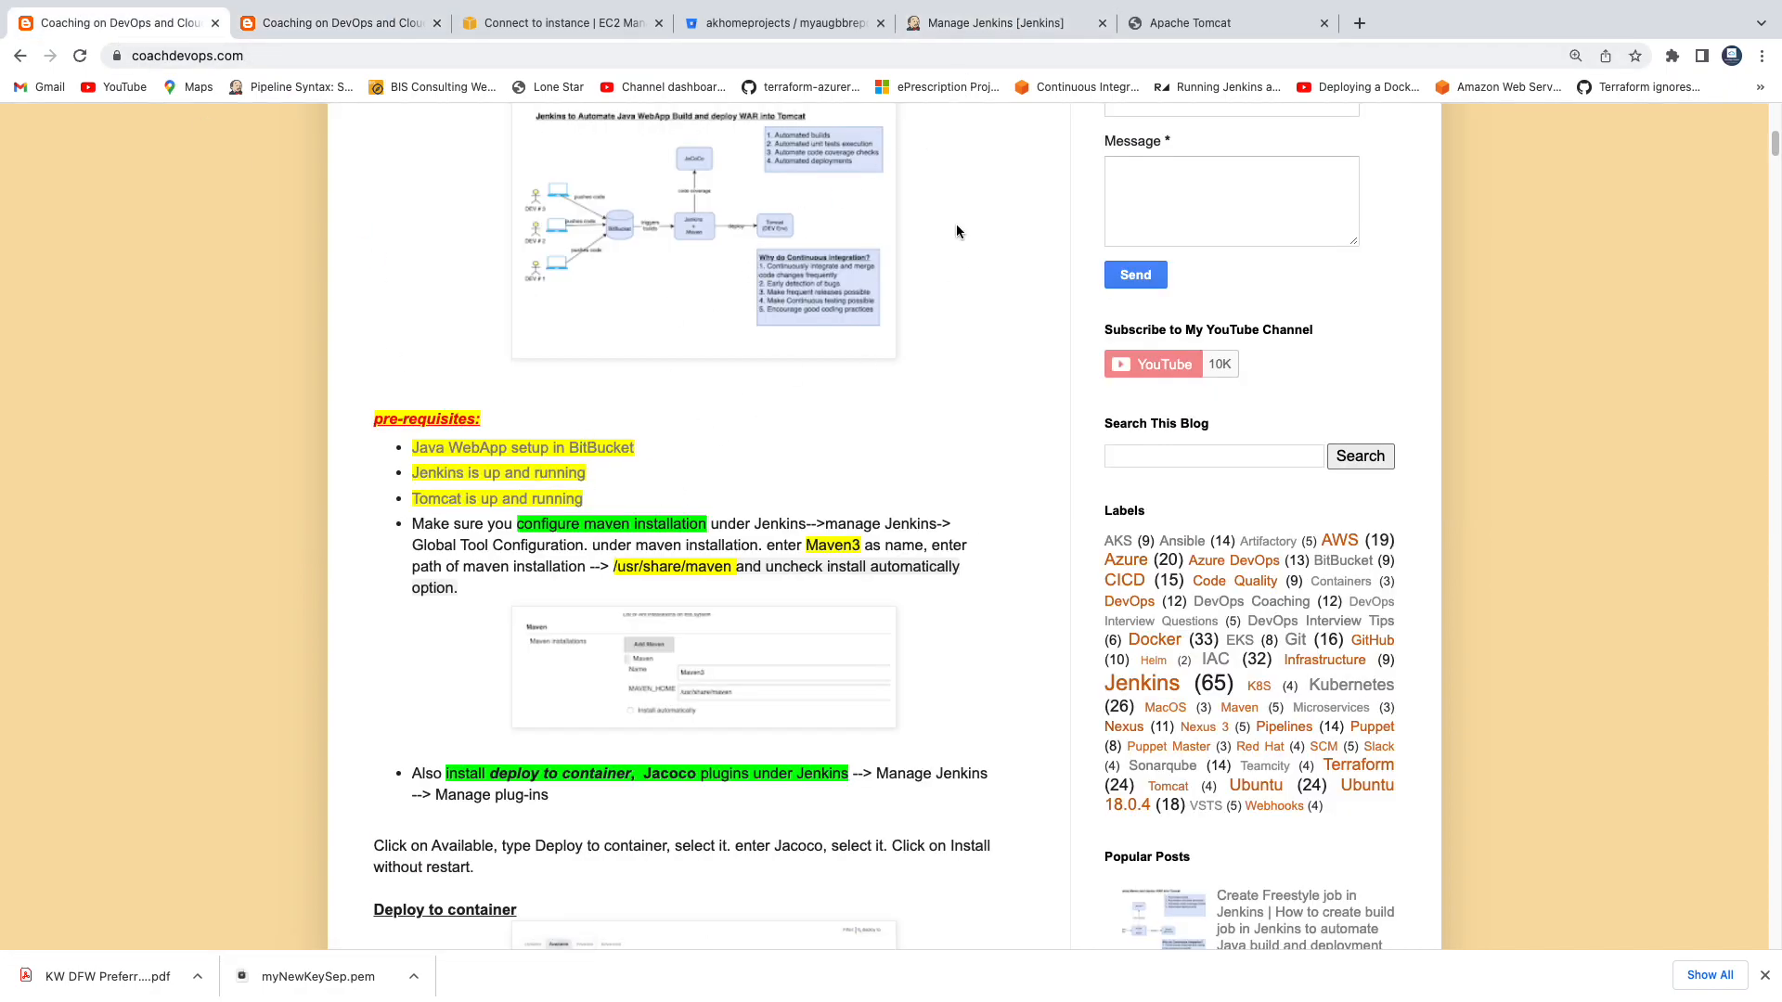
In the Jenkins Global Tool Configuration, add a Maven installation named Maven3.
click(995, 25)
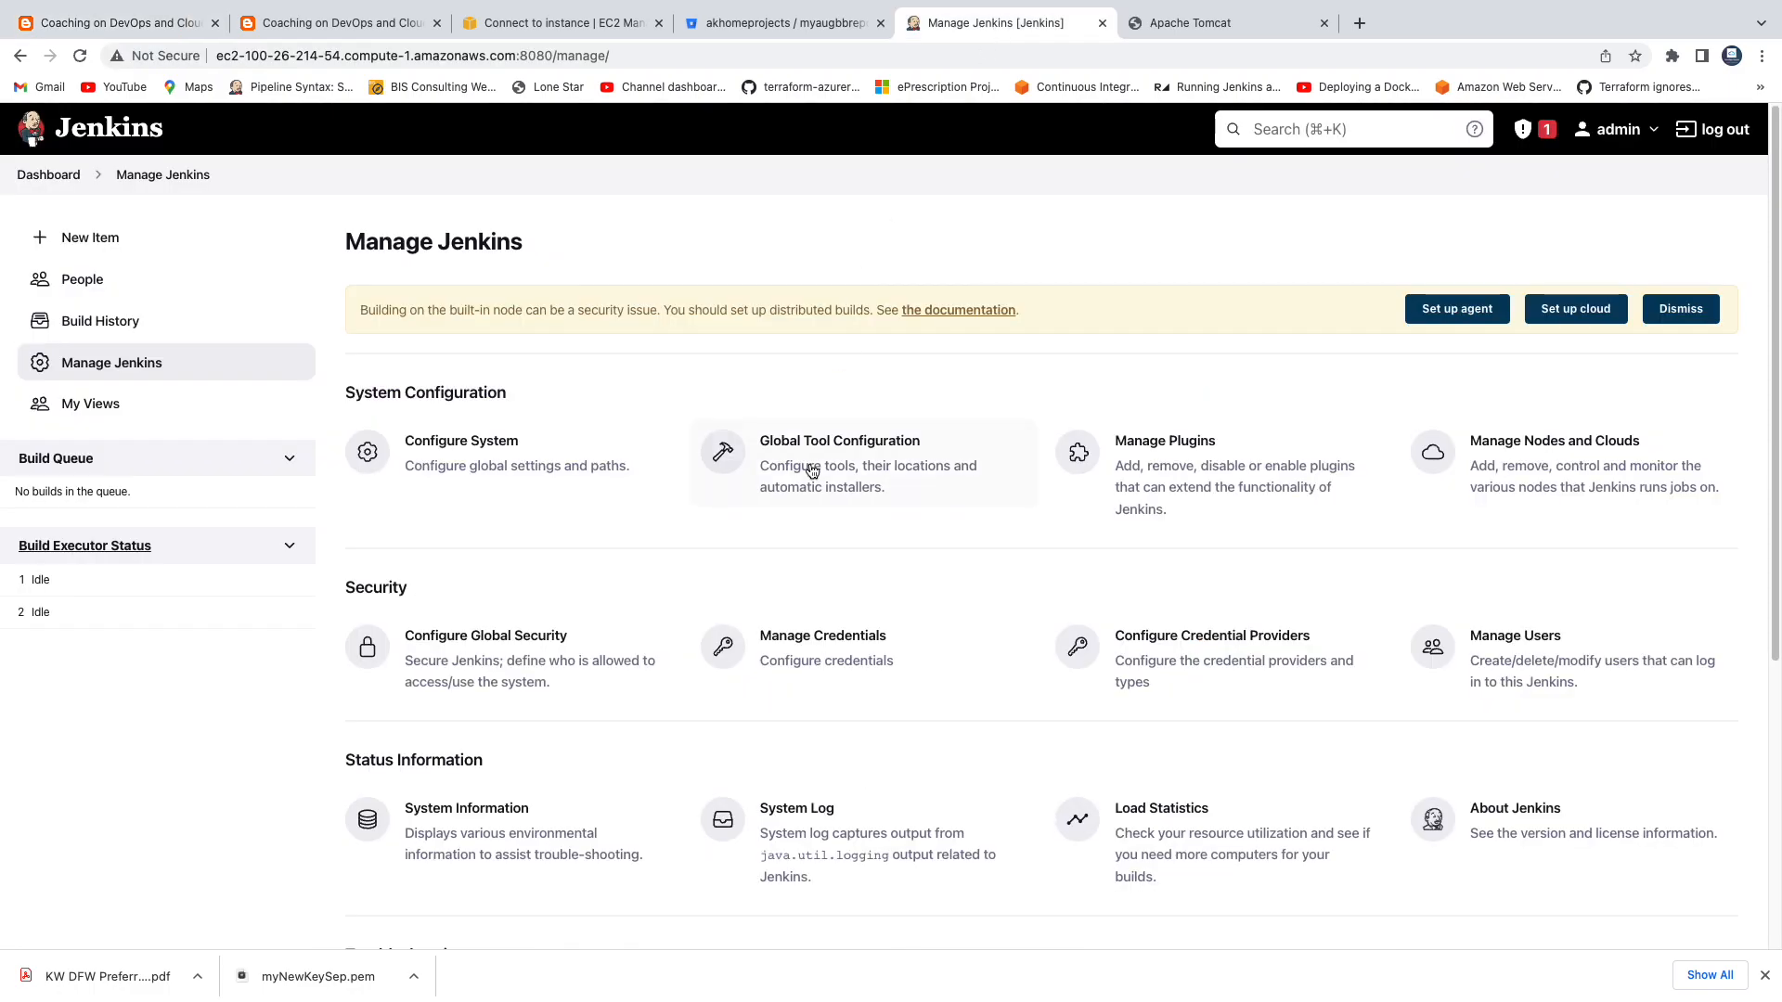
click(812, 453)
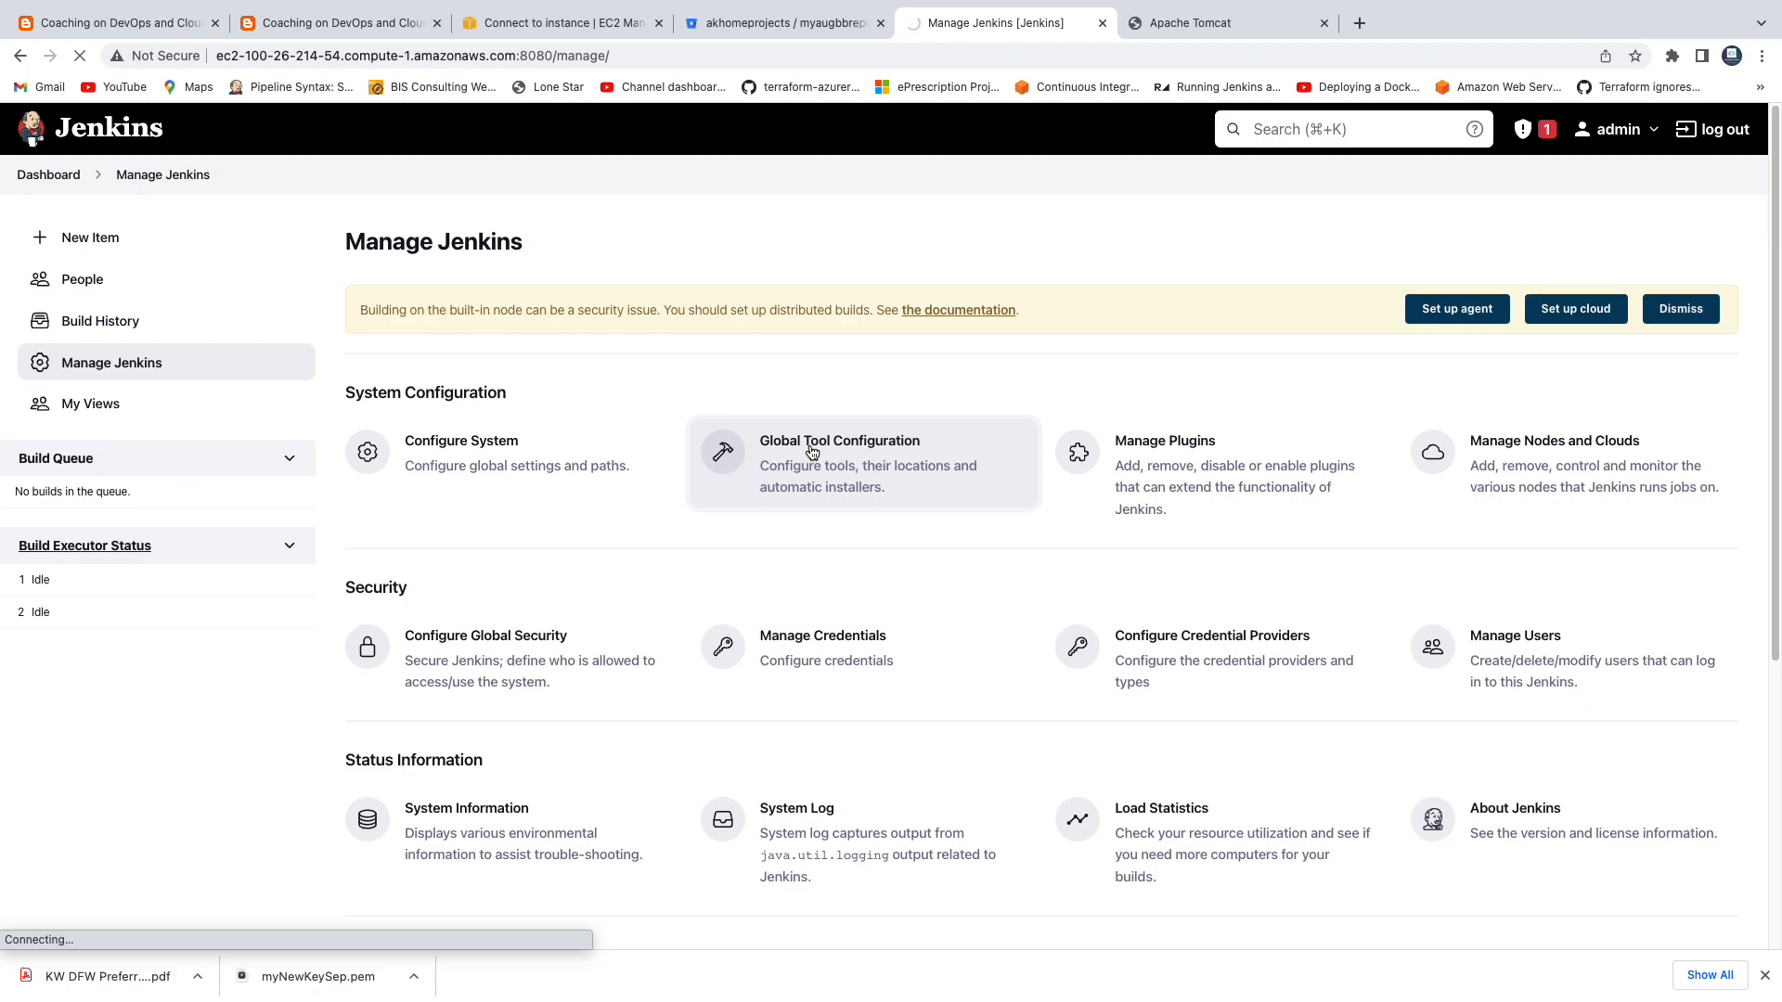
scroll(932, 579, down, 10)
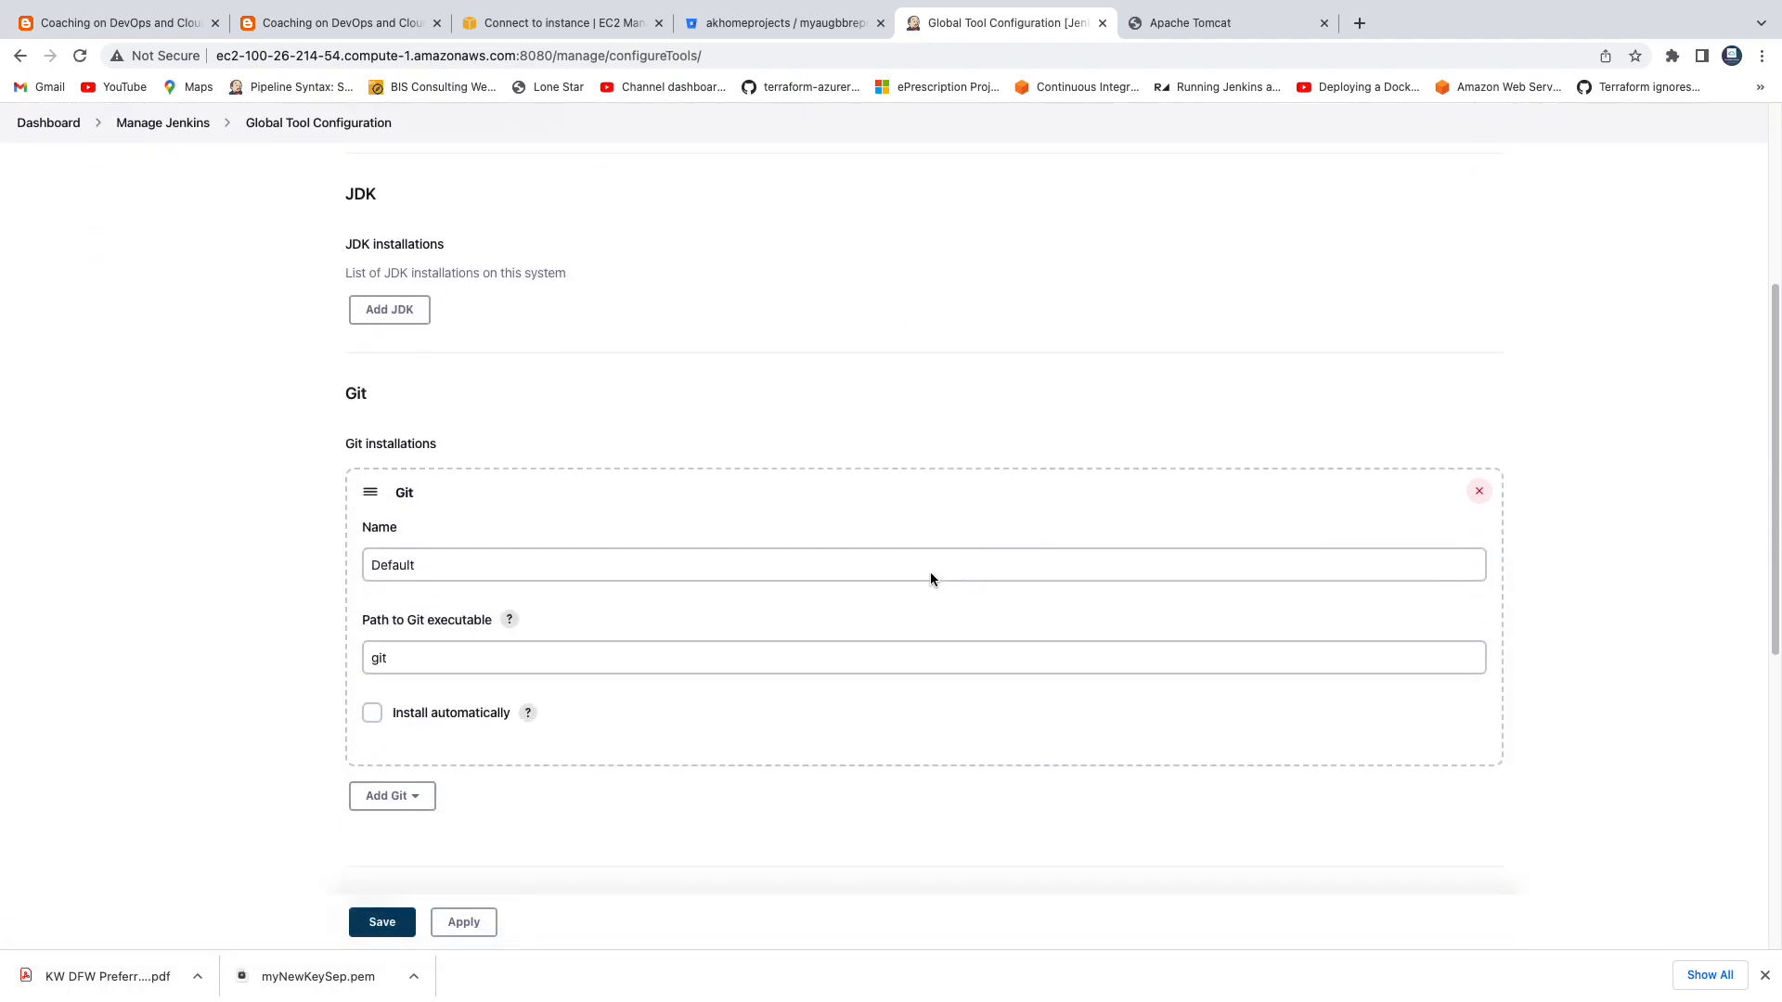
scroll(930, 579, up, 10)
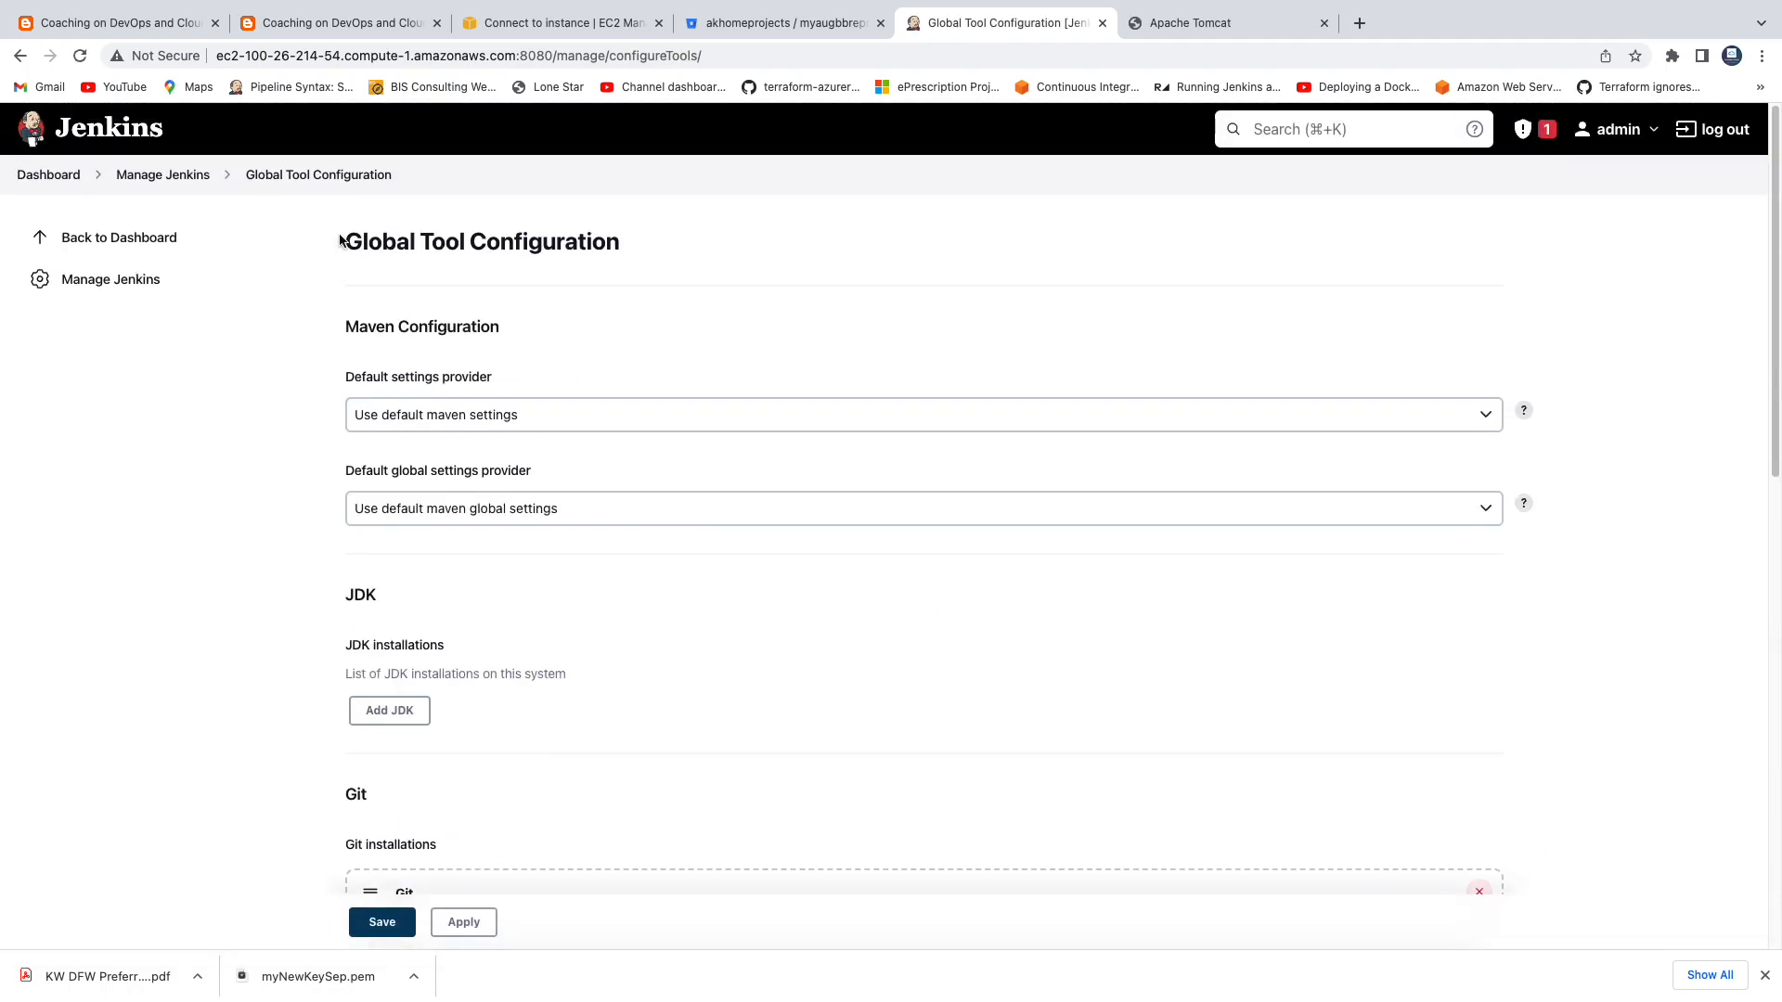
scroll(849, 419, down, 10)
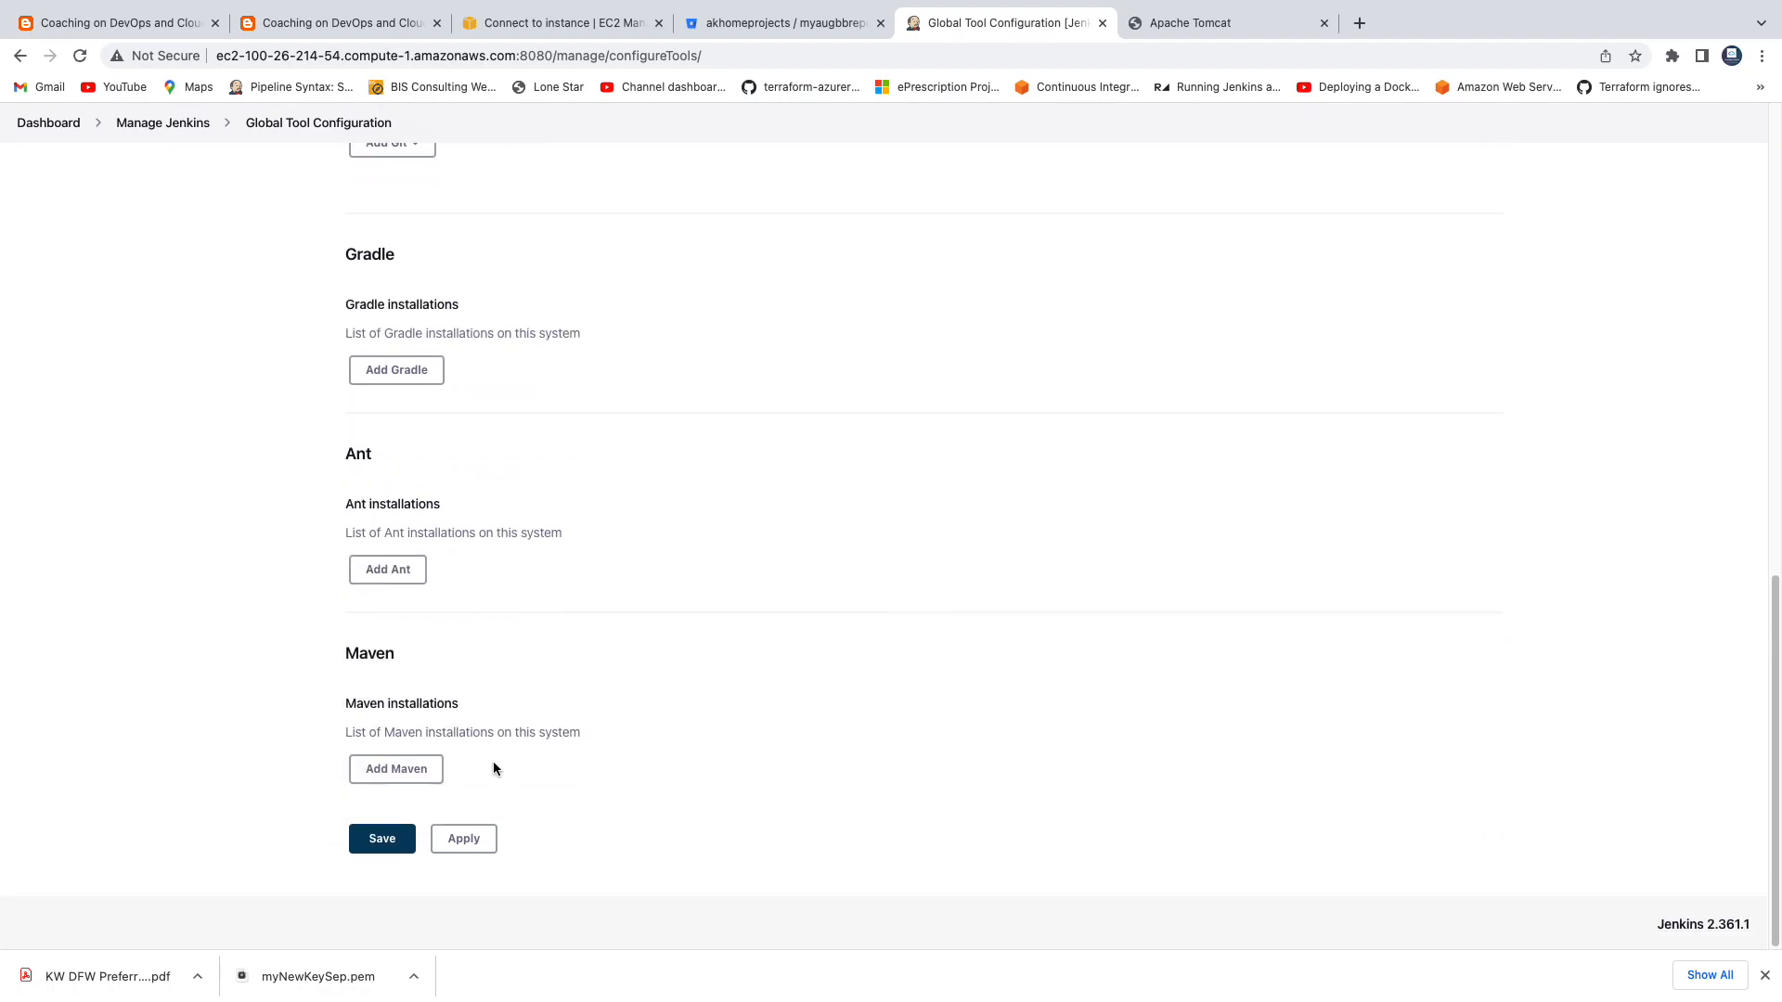
click(401, 770)
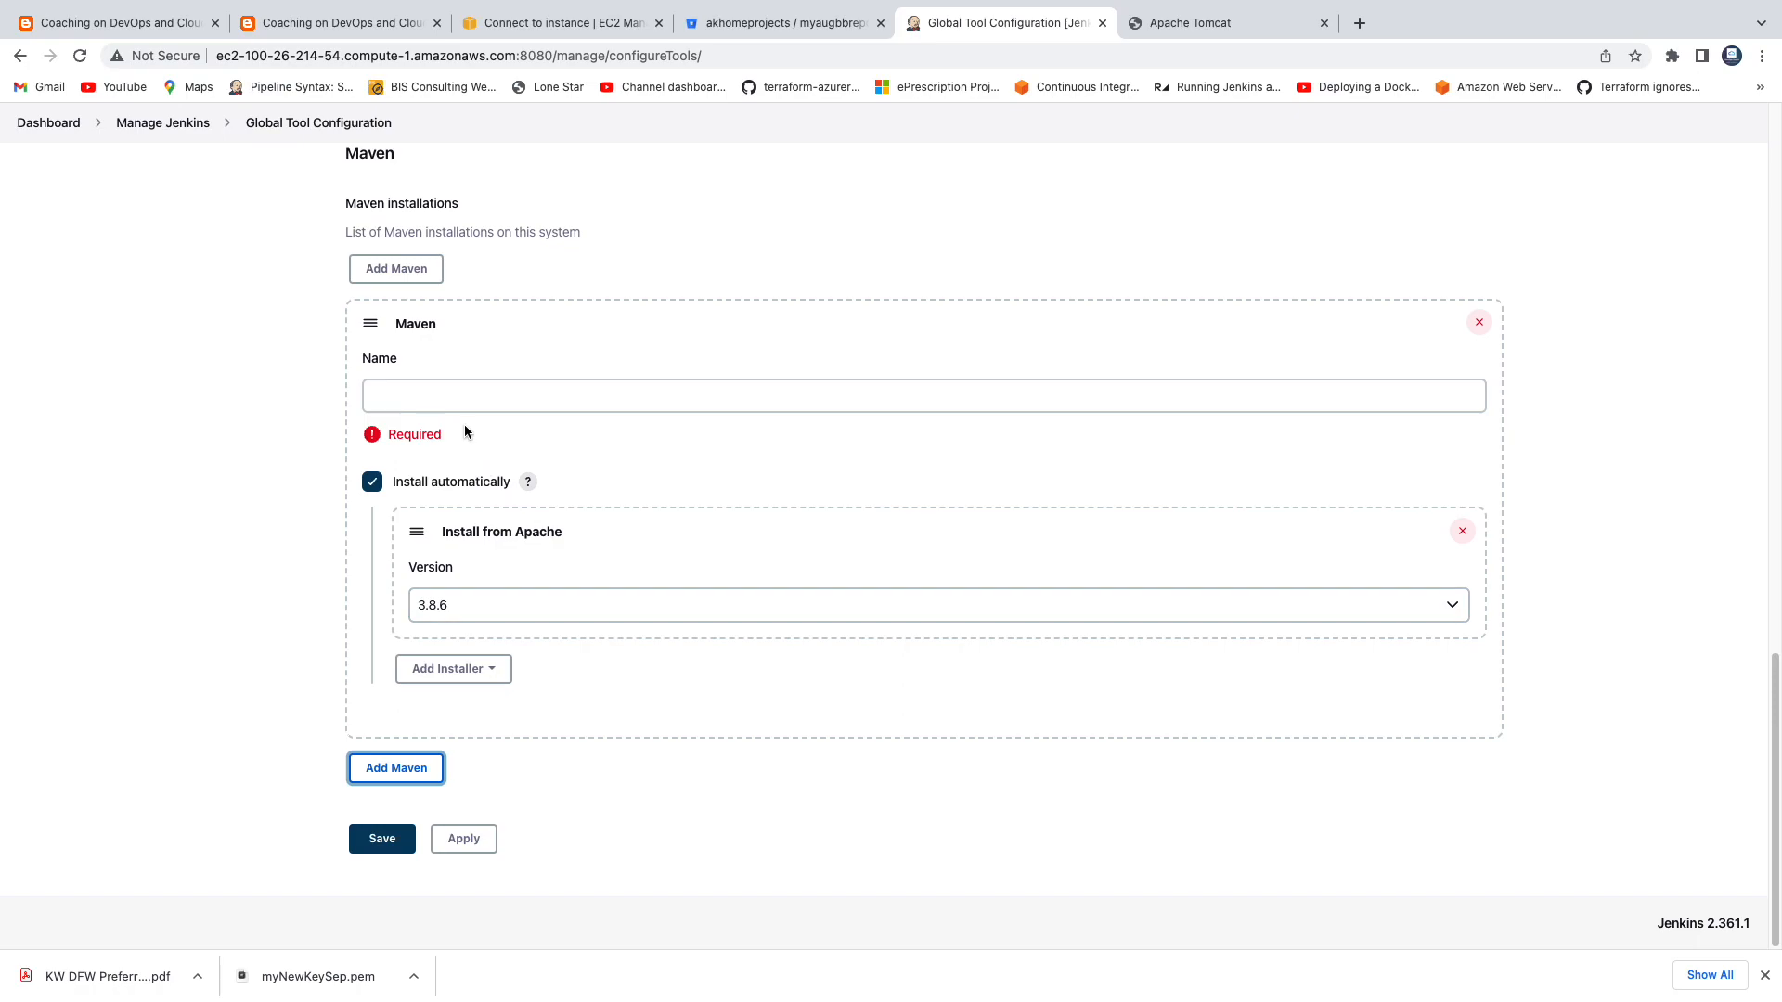
click(465, 399)
text(Ma)
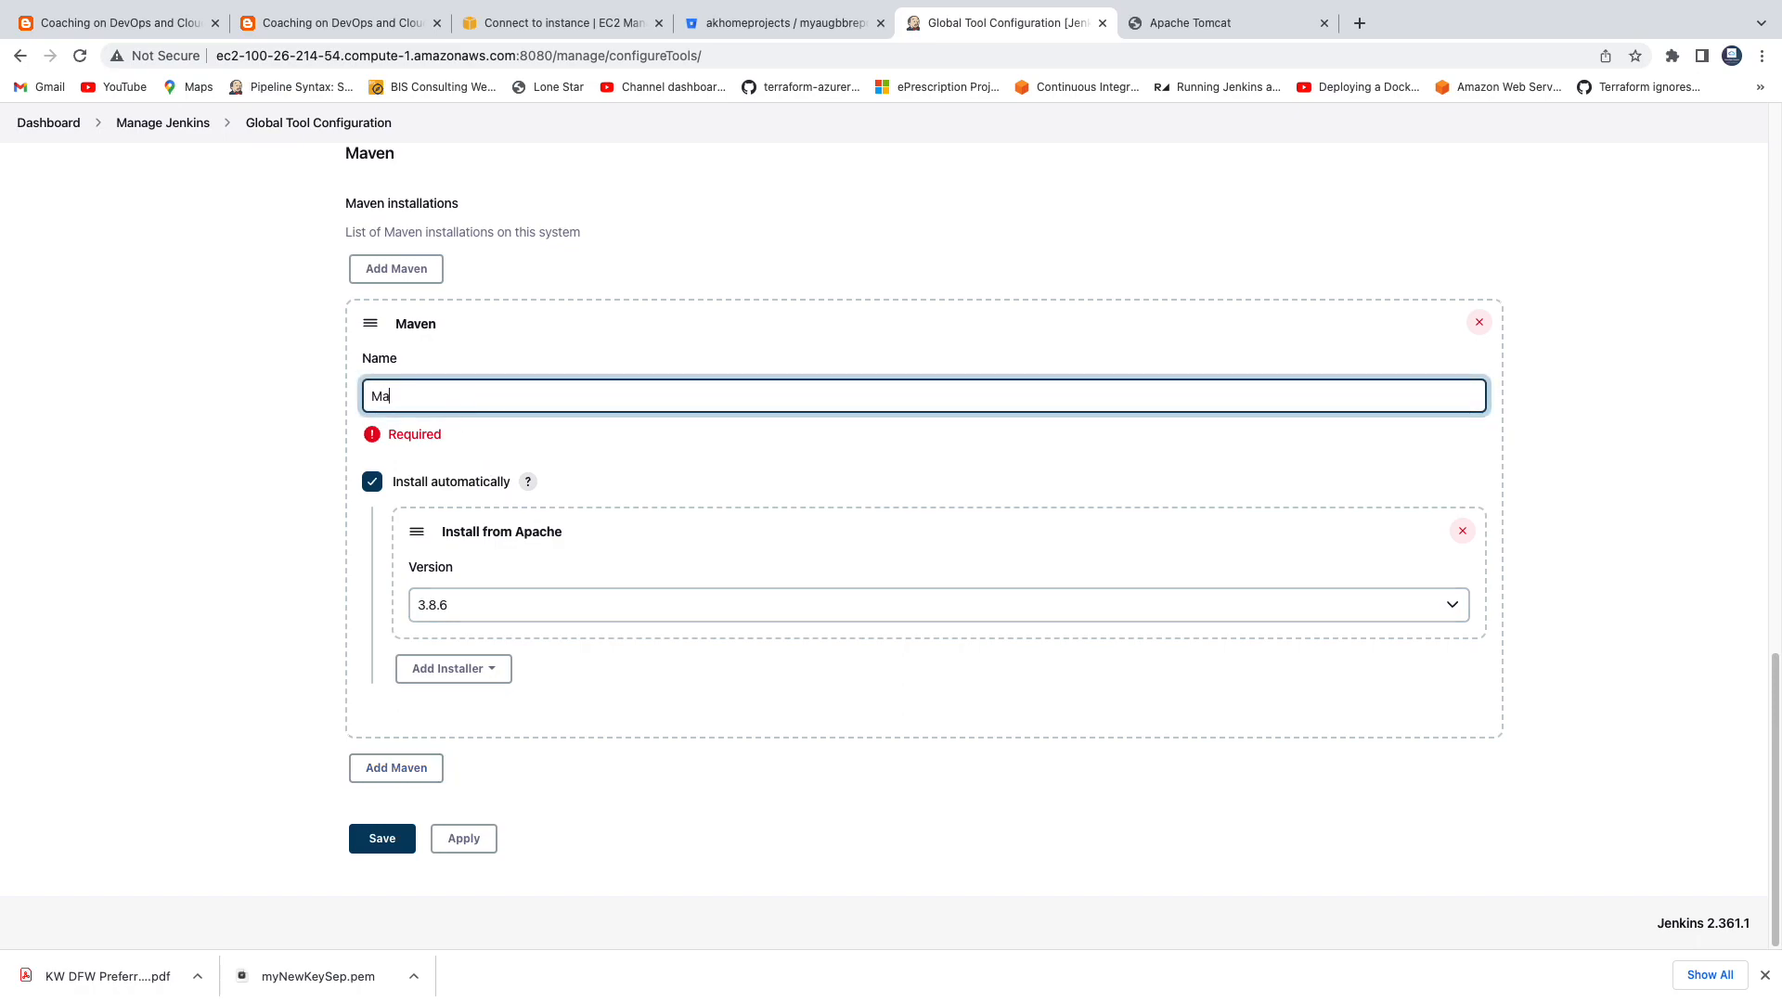
text(ven3)
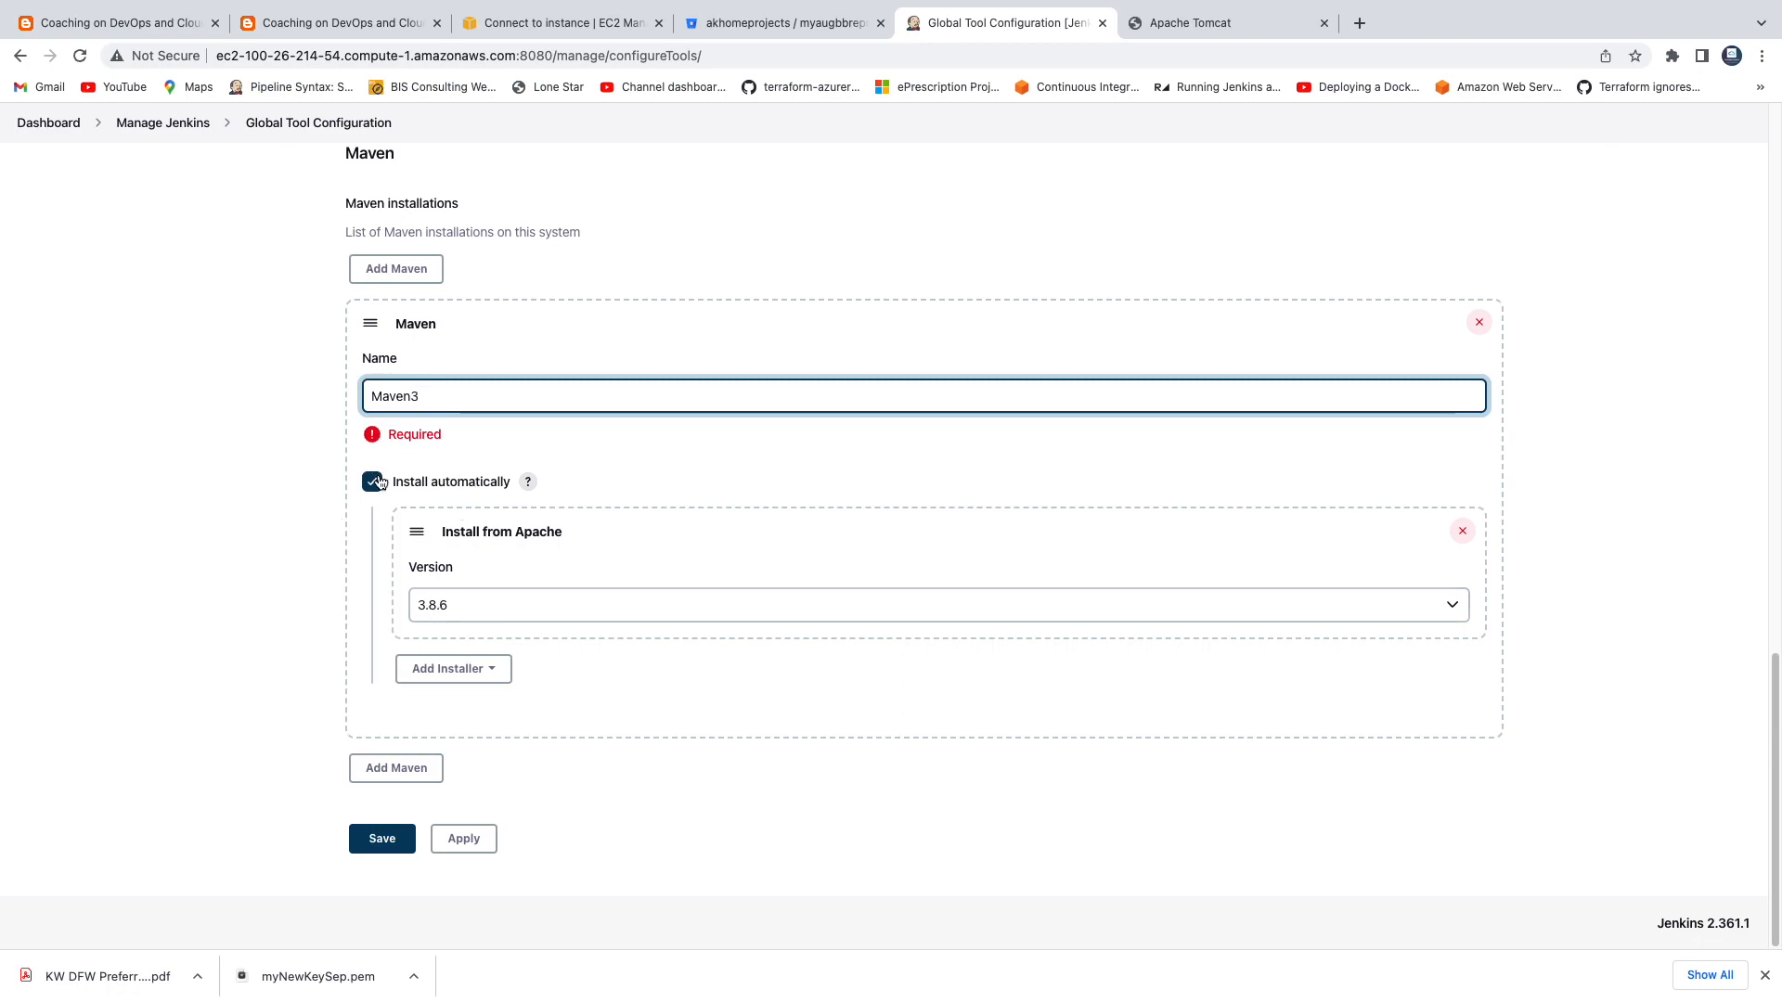
drag(430, 397, 365, 398)
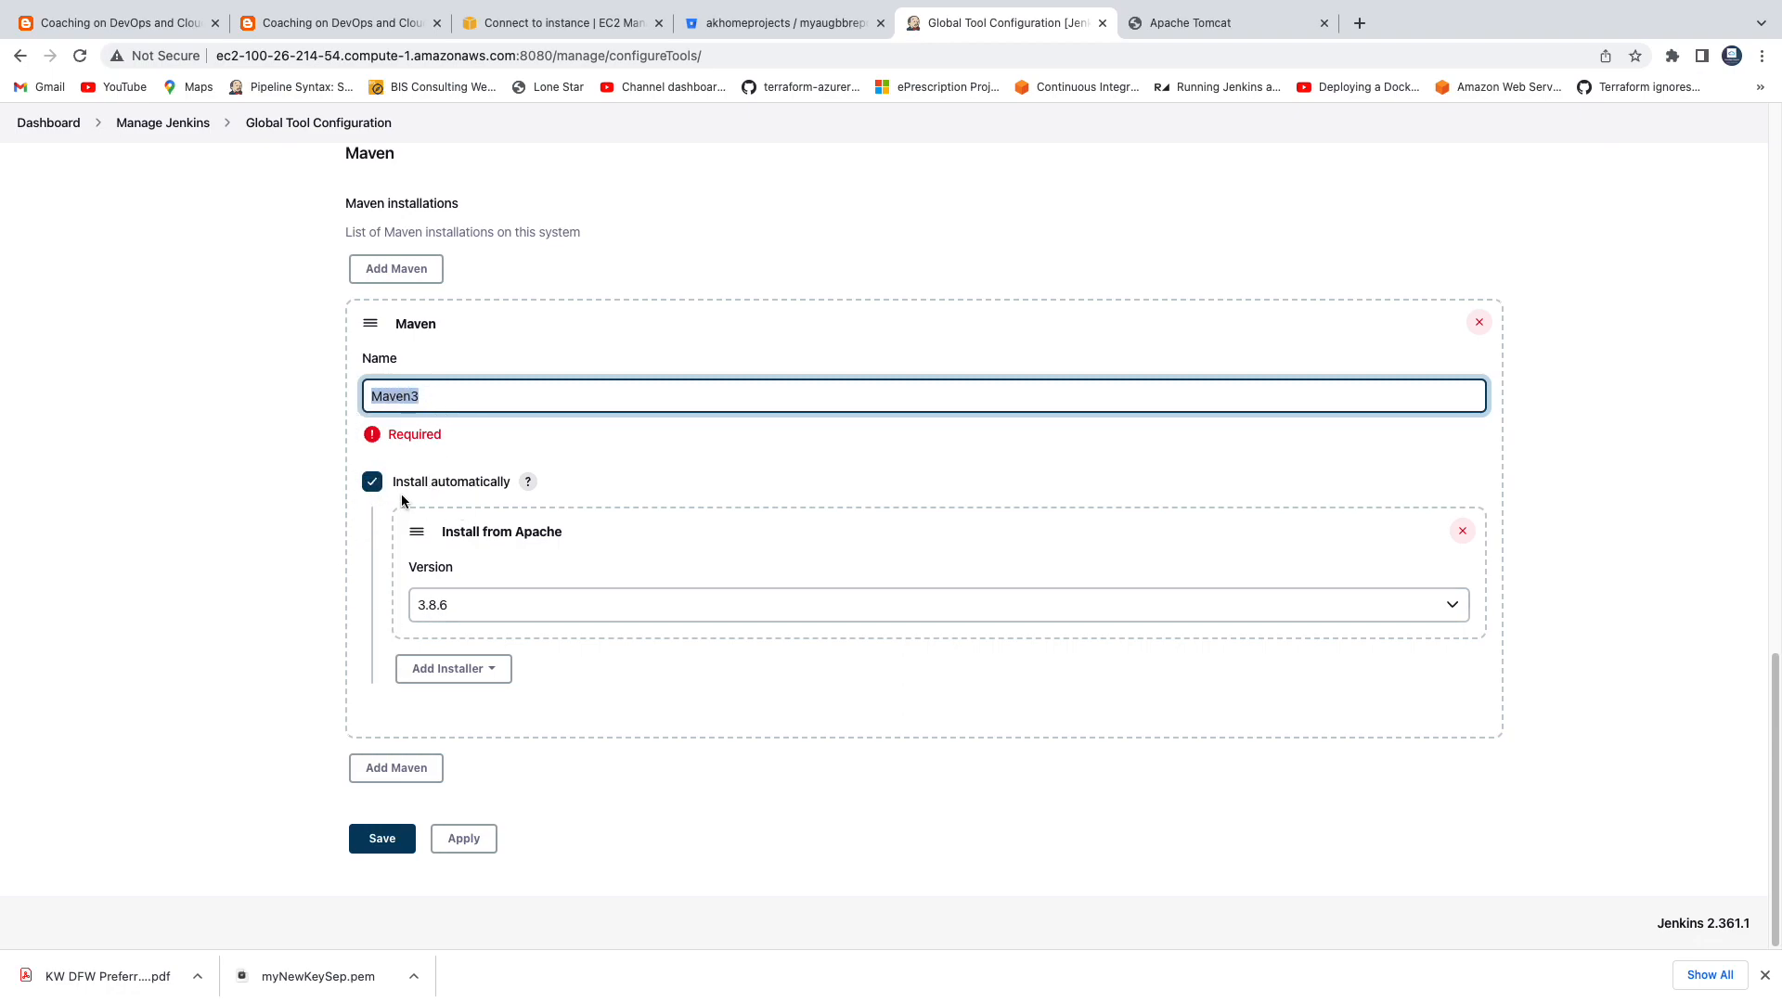
Disable automatic installation for Maven3, set MAVEN_HOME to /usr/share/maven, and save the tool configuration.
click(372, 482)
click(493, 612)
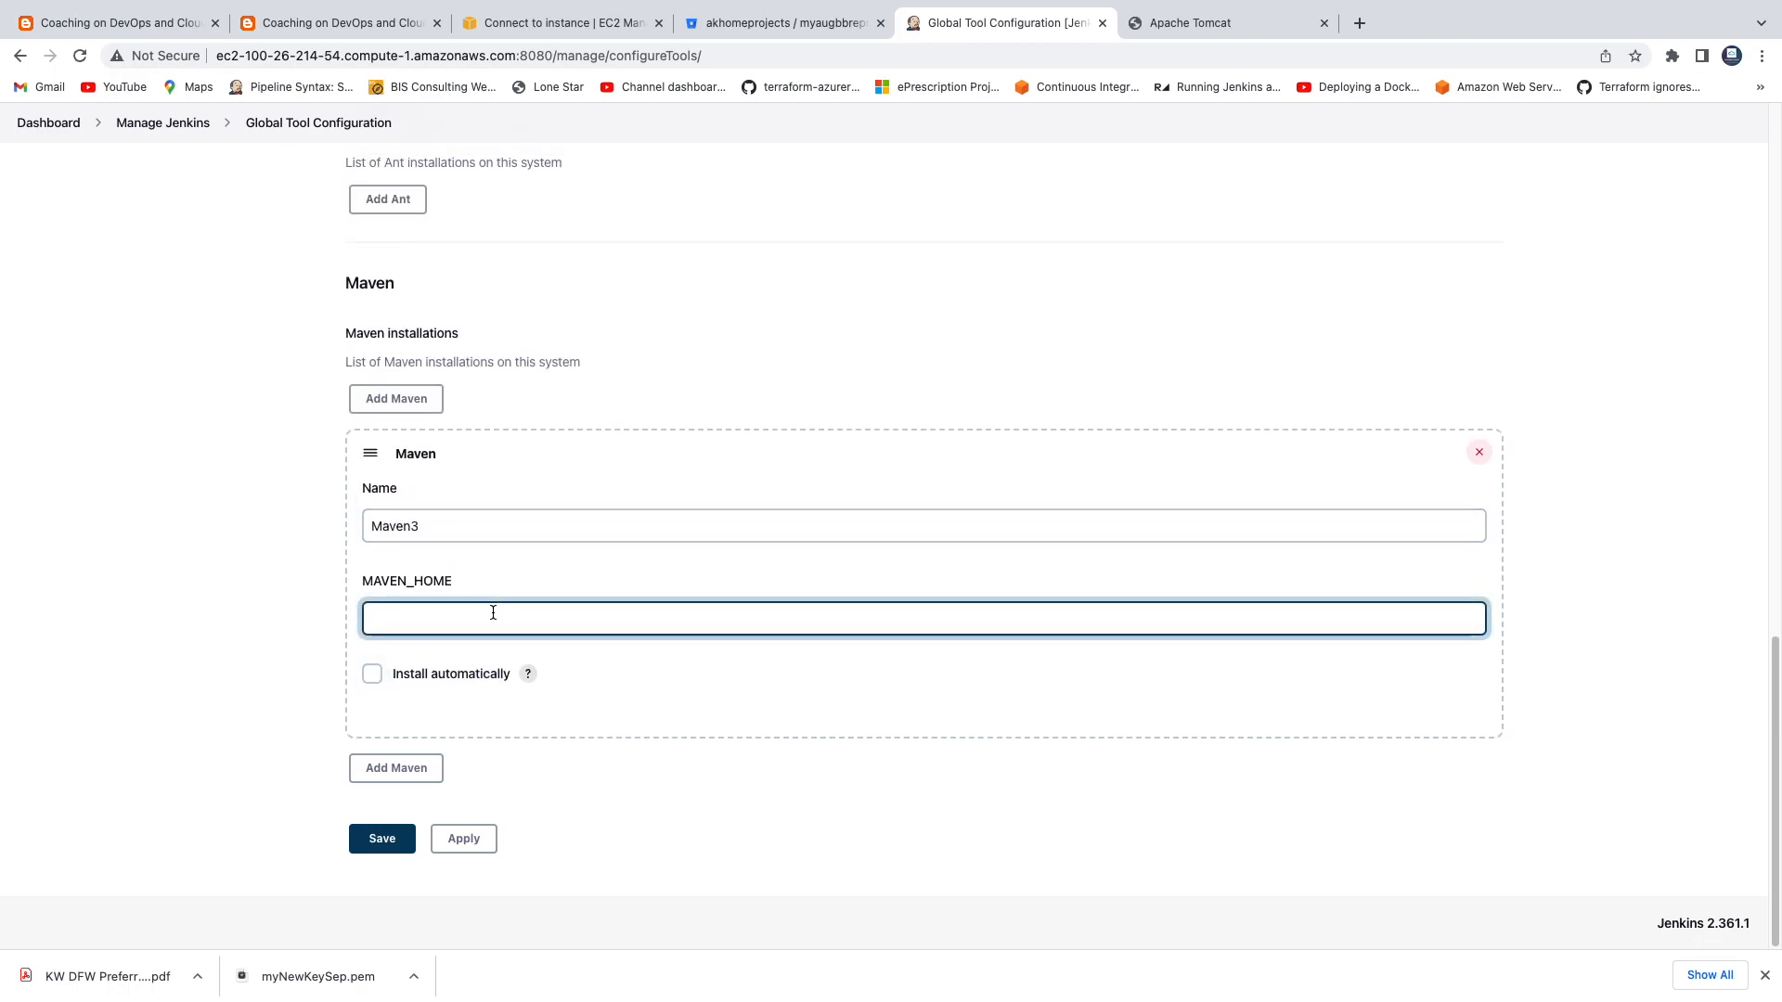
text(/usr/share)
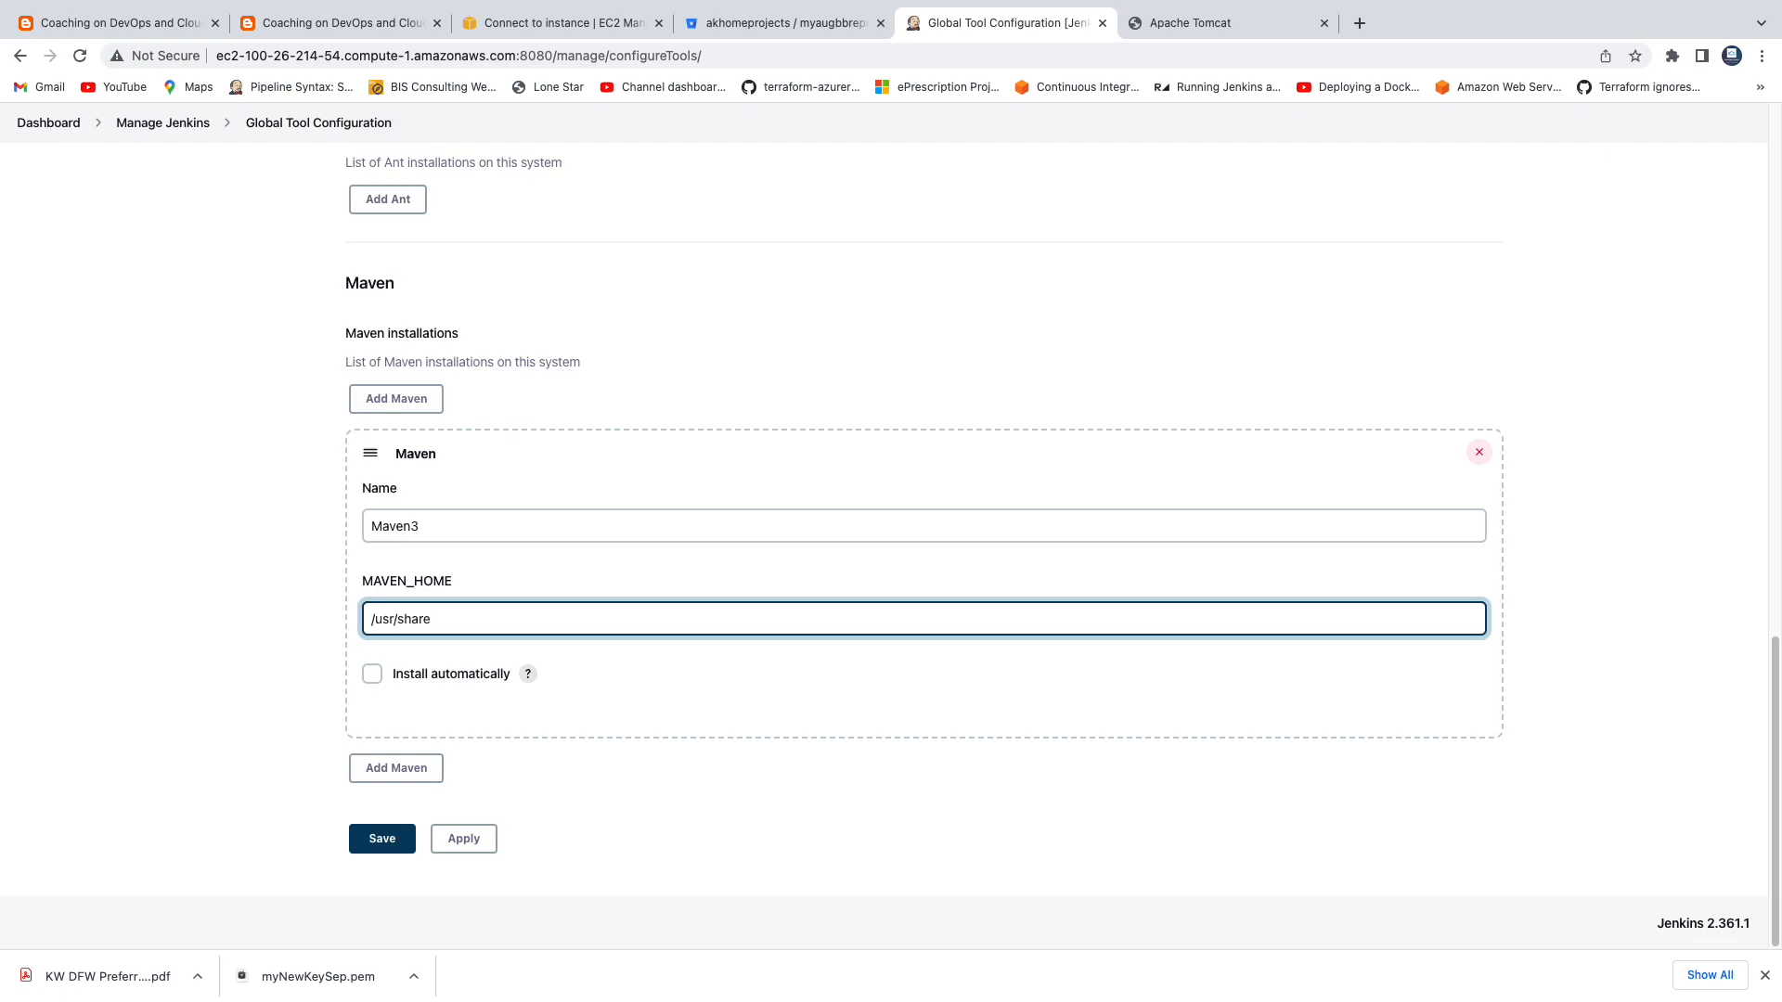
text(/maven)
click(228, 626)
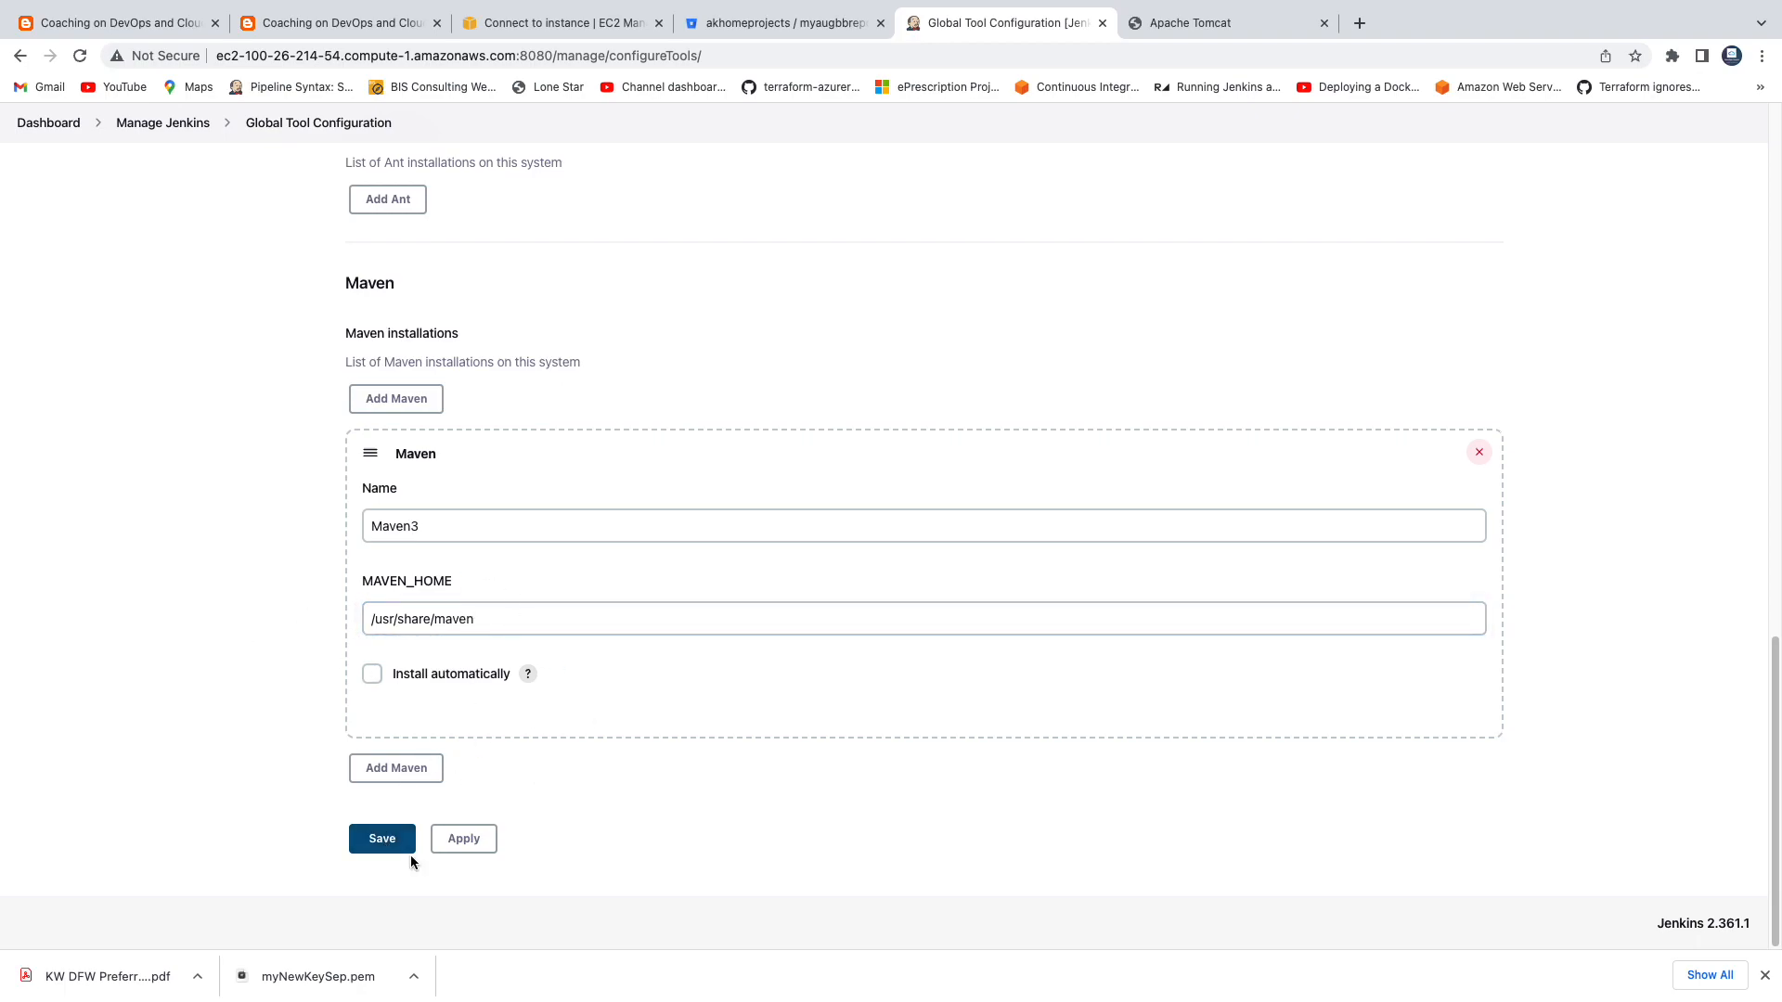
click(464, 840)
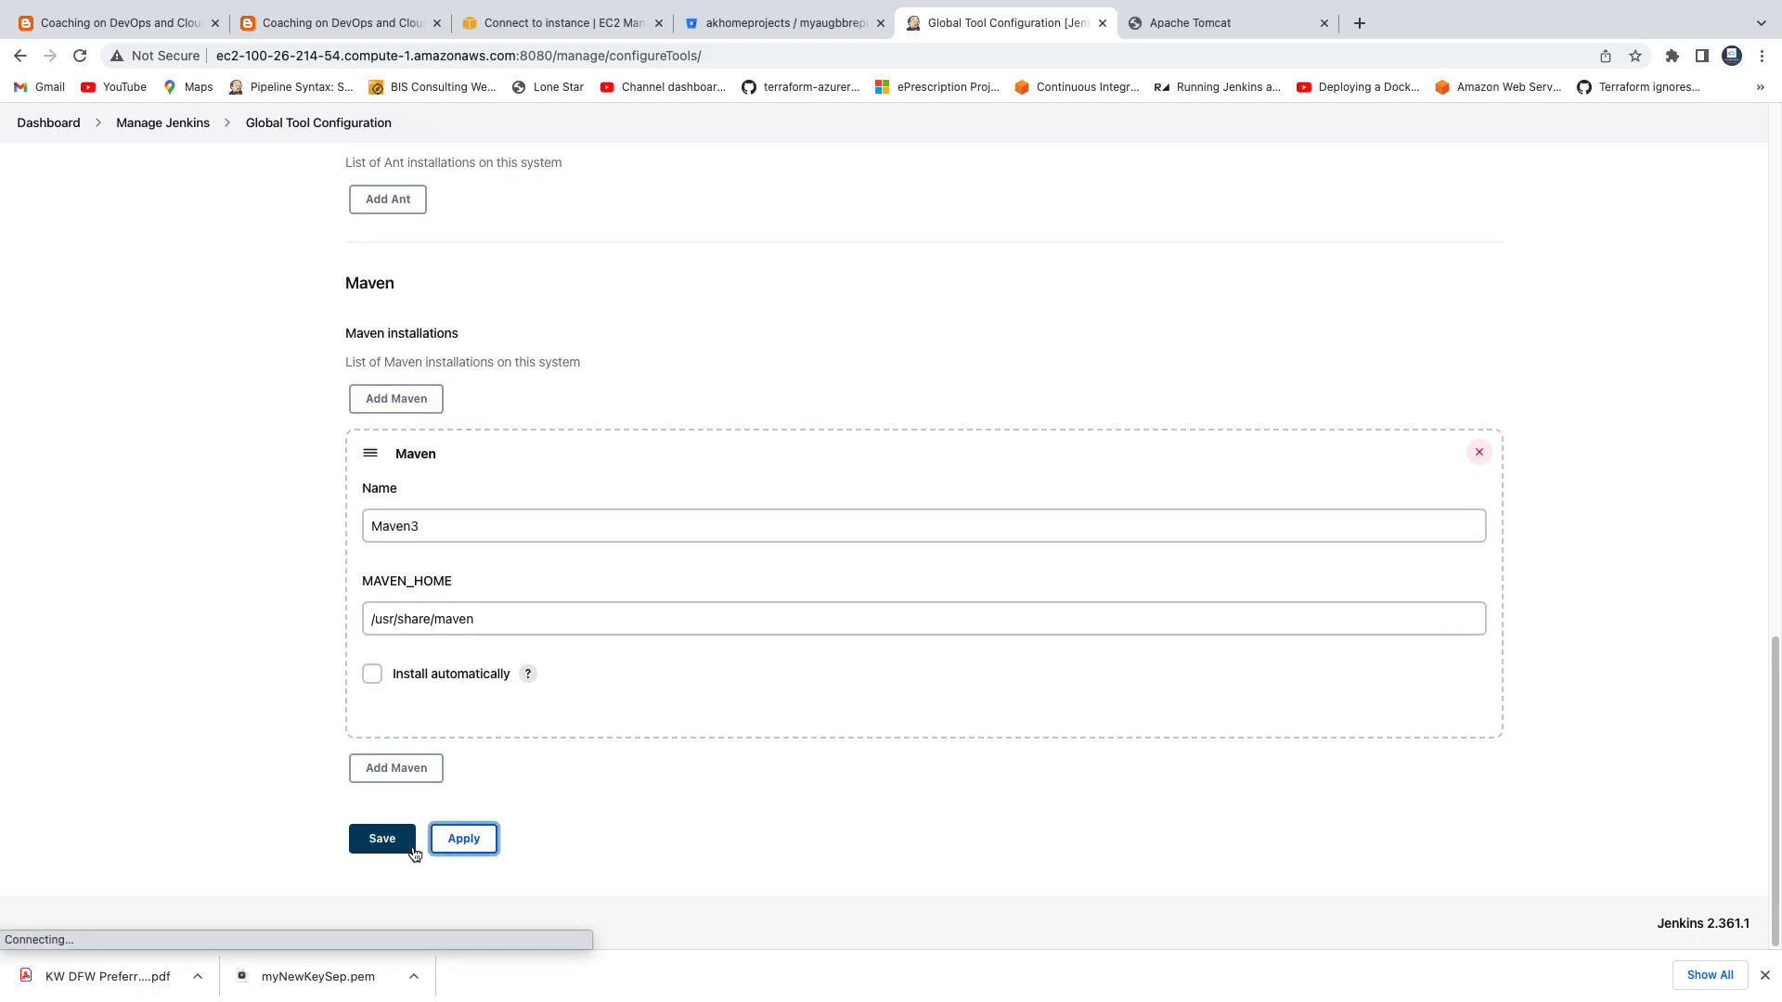
click(382, 840)
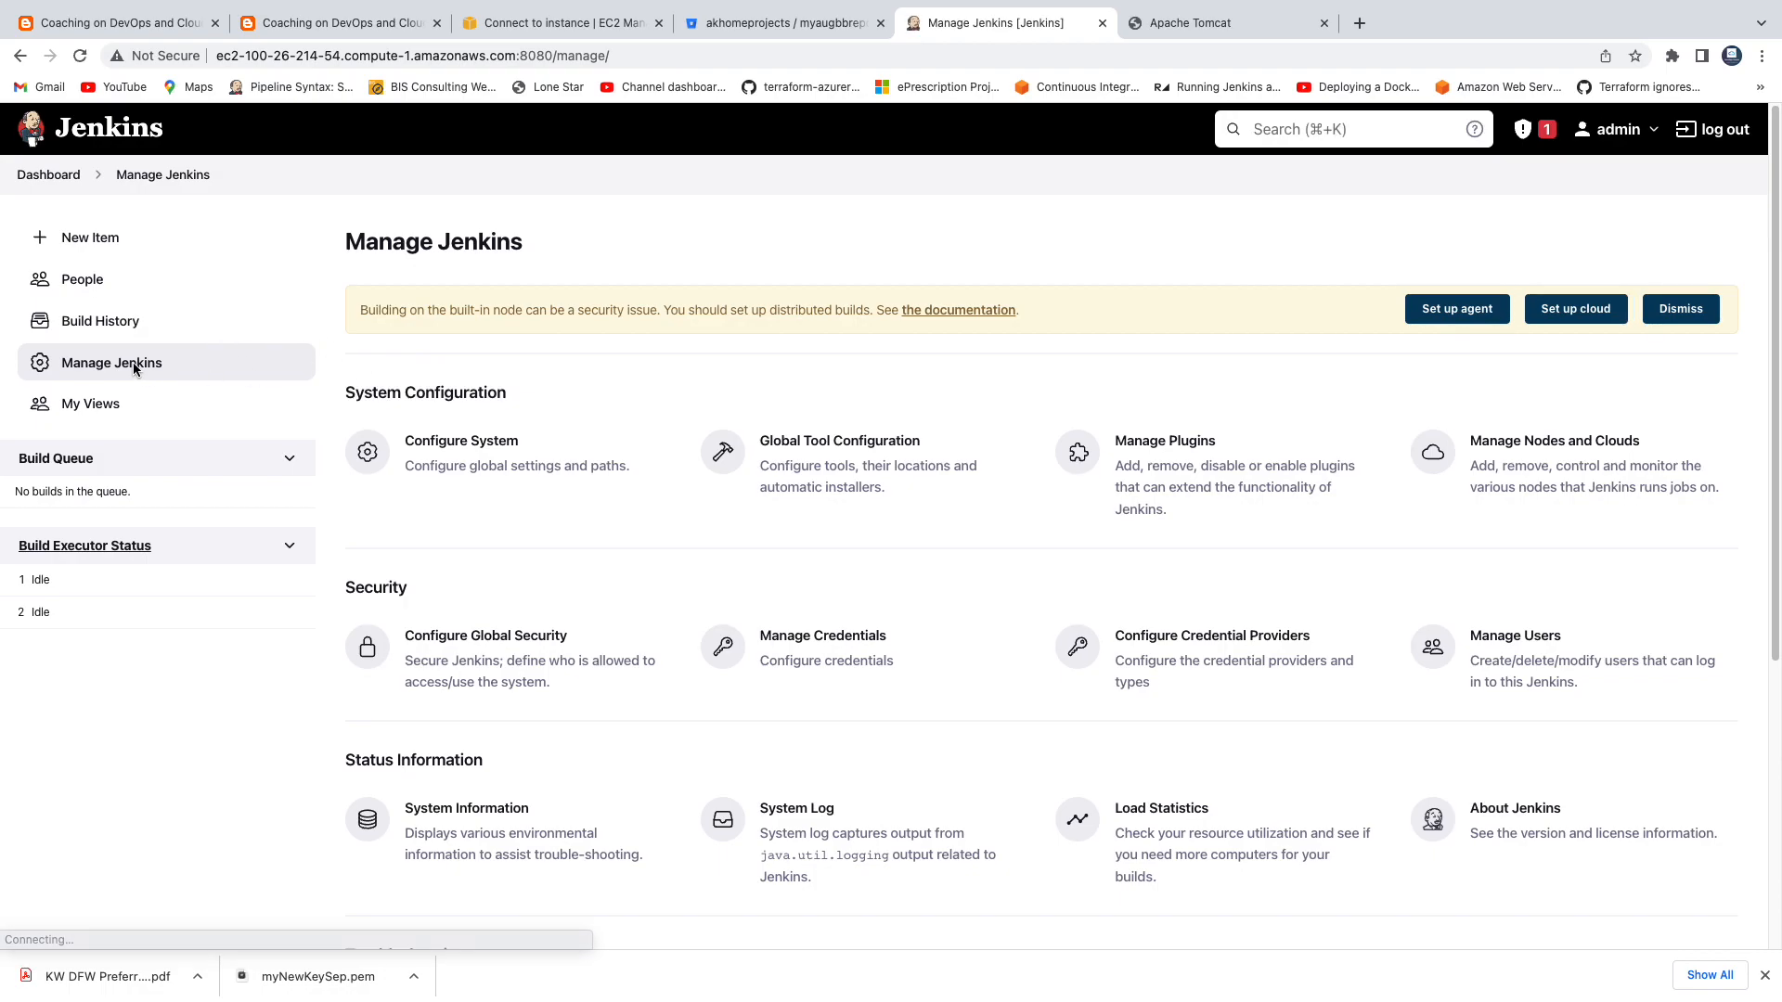
Open the Jenkins plugin manager and close the Jenkins installation guide page.
click(1158, 453)
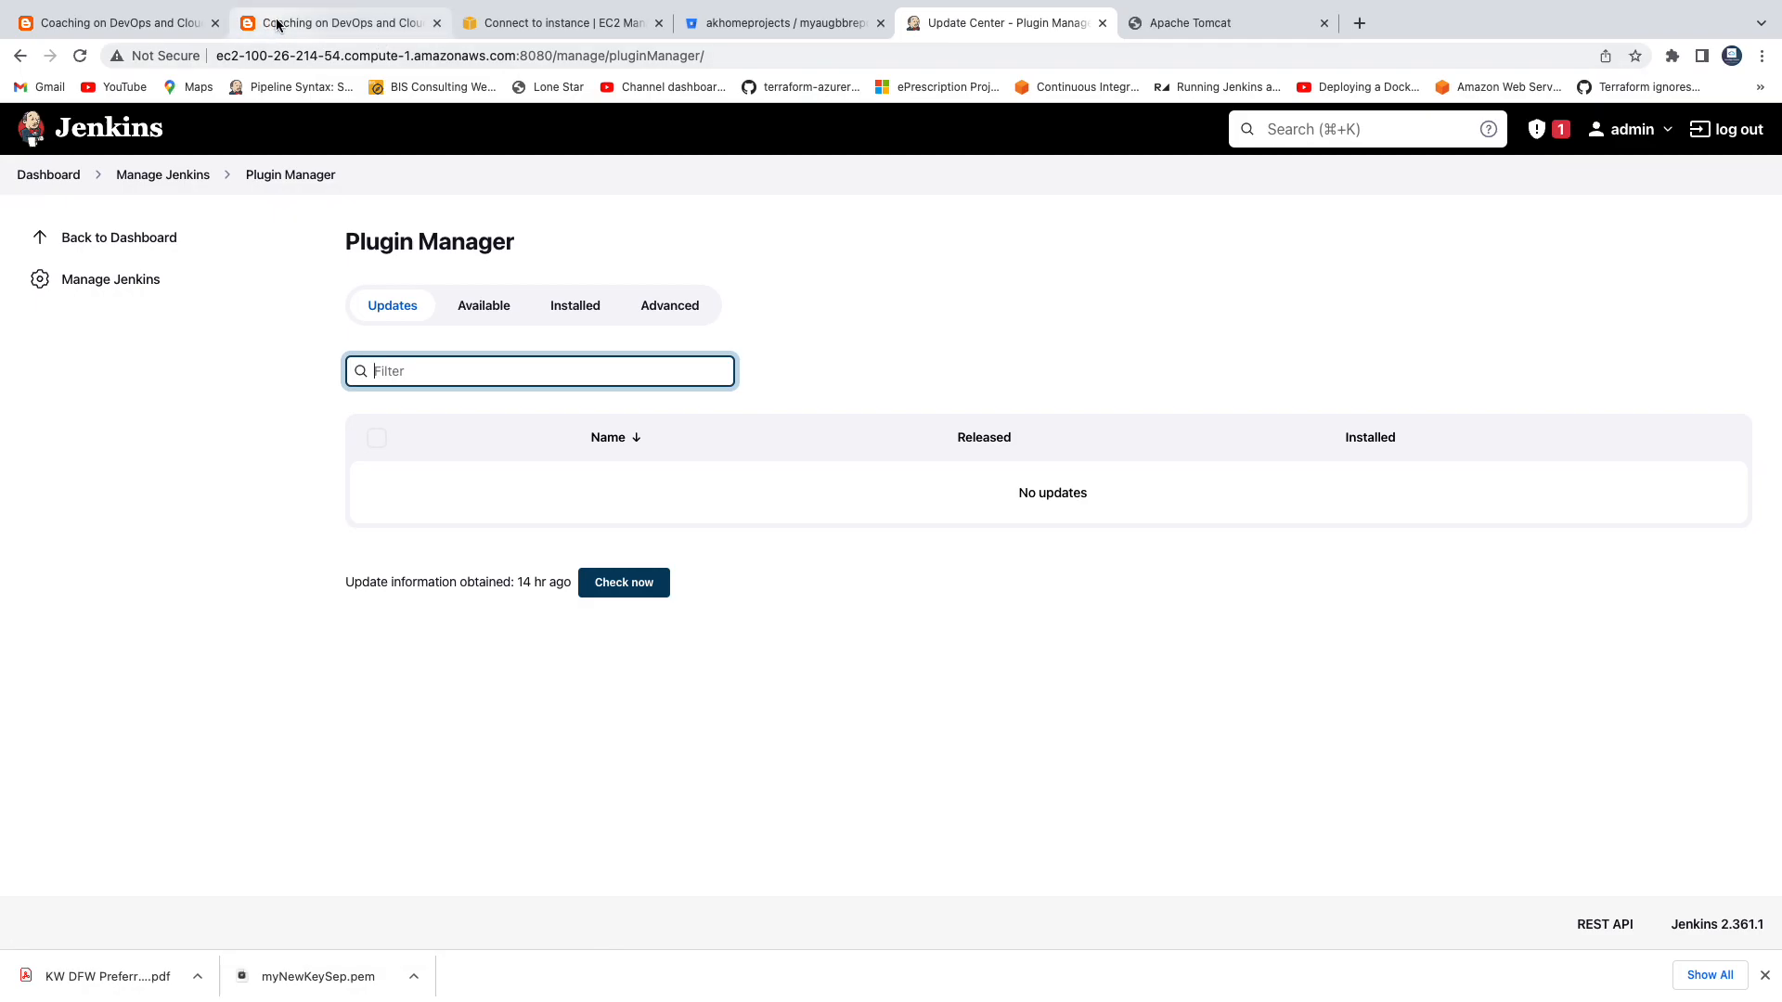
click(274, 25)
click(437, 24)
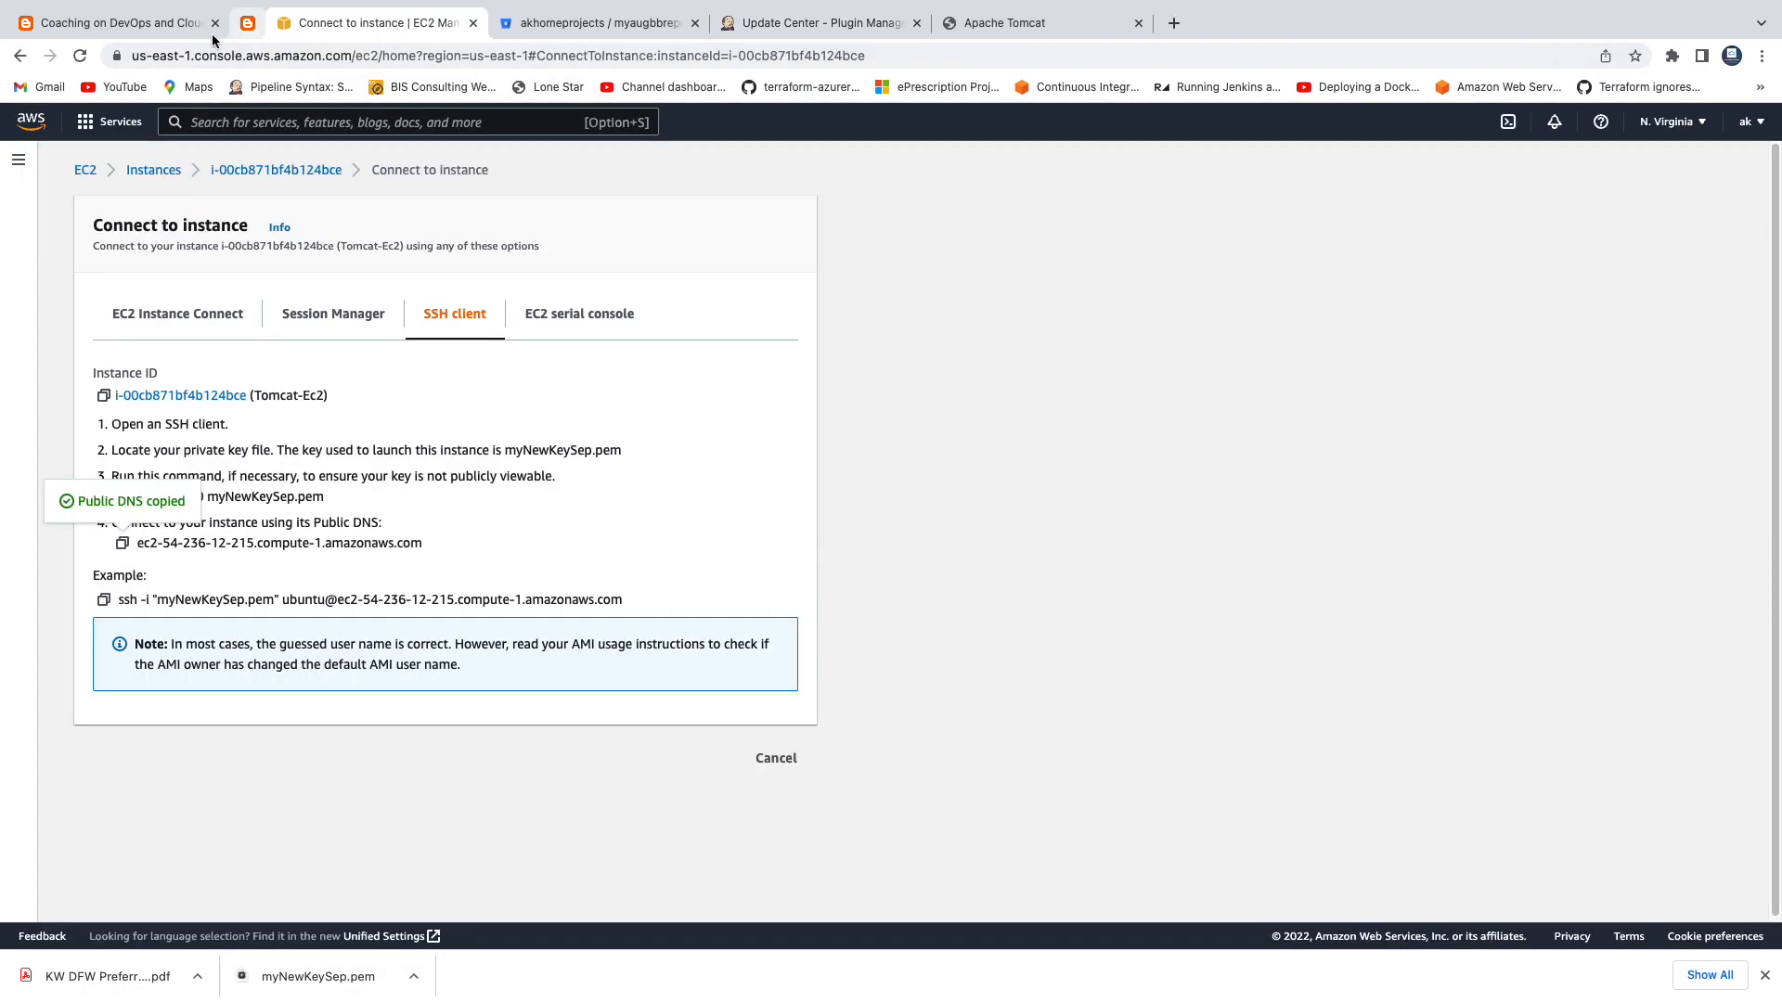
Check the blog post's prerequisites for the names of the plugins to install in Jenkins.
click(121, 23)
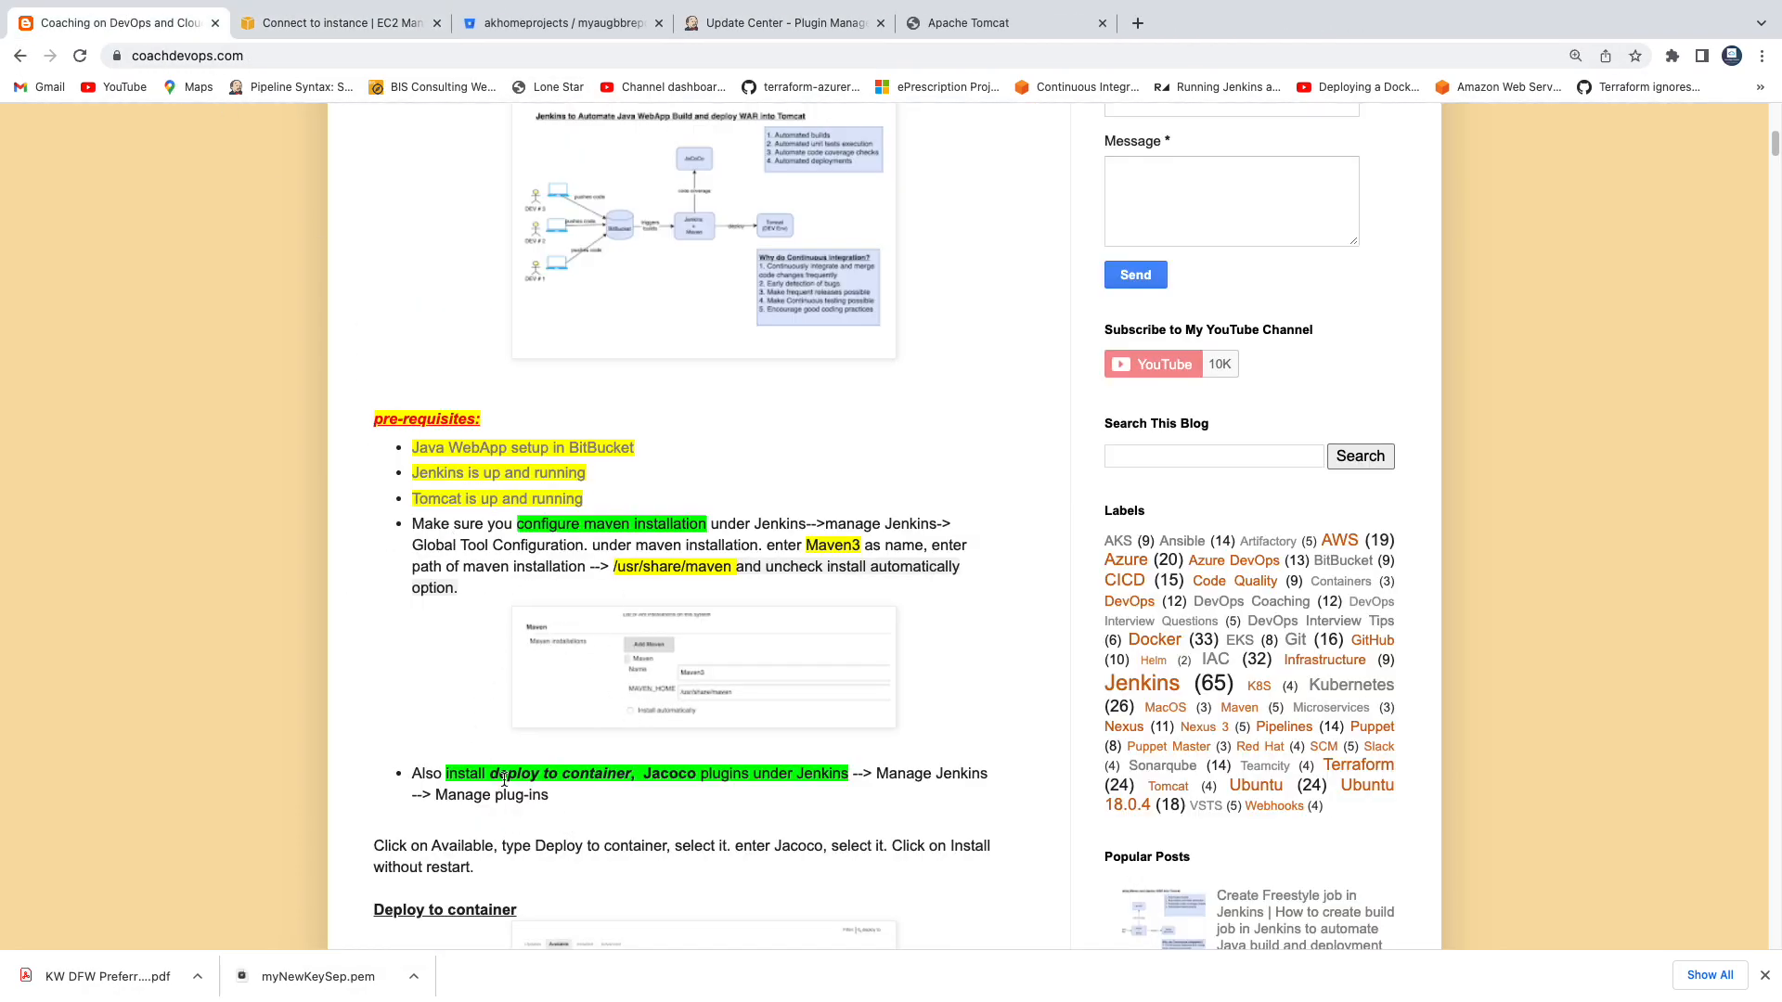
drag(491, 776, 631, 775)
double_click(661, 773)
Back in Jenkins, search the available plugins for "deploy to" and select Deploy to container for installation.
click(761, 24)
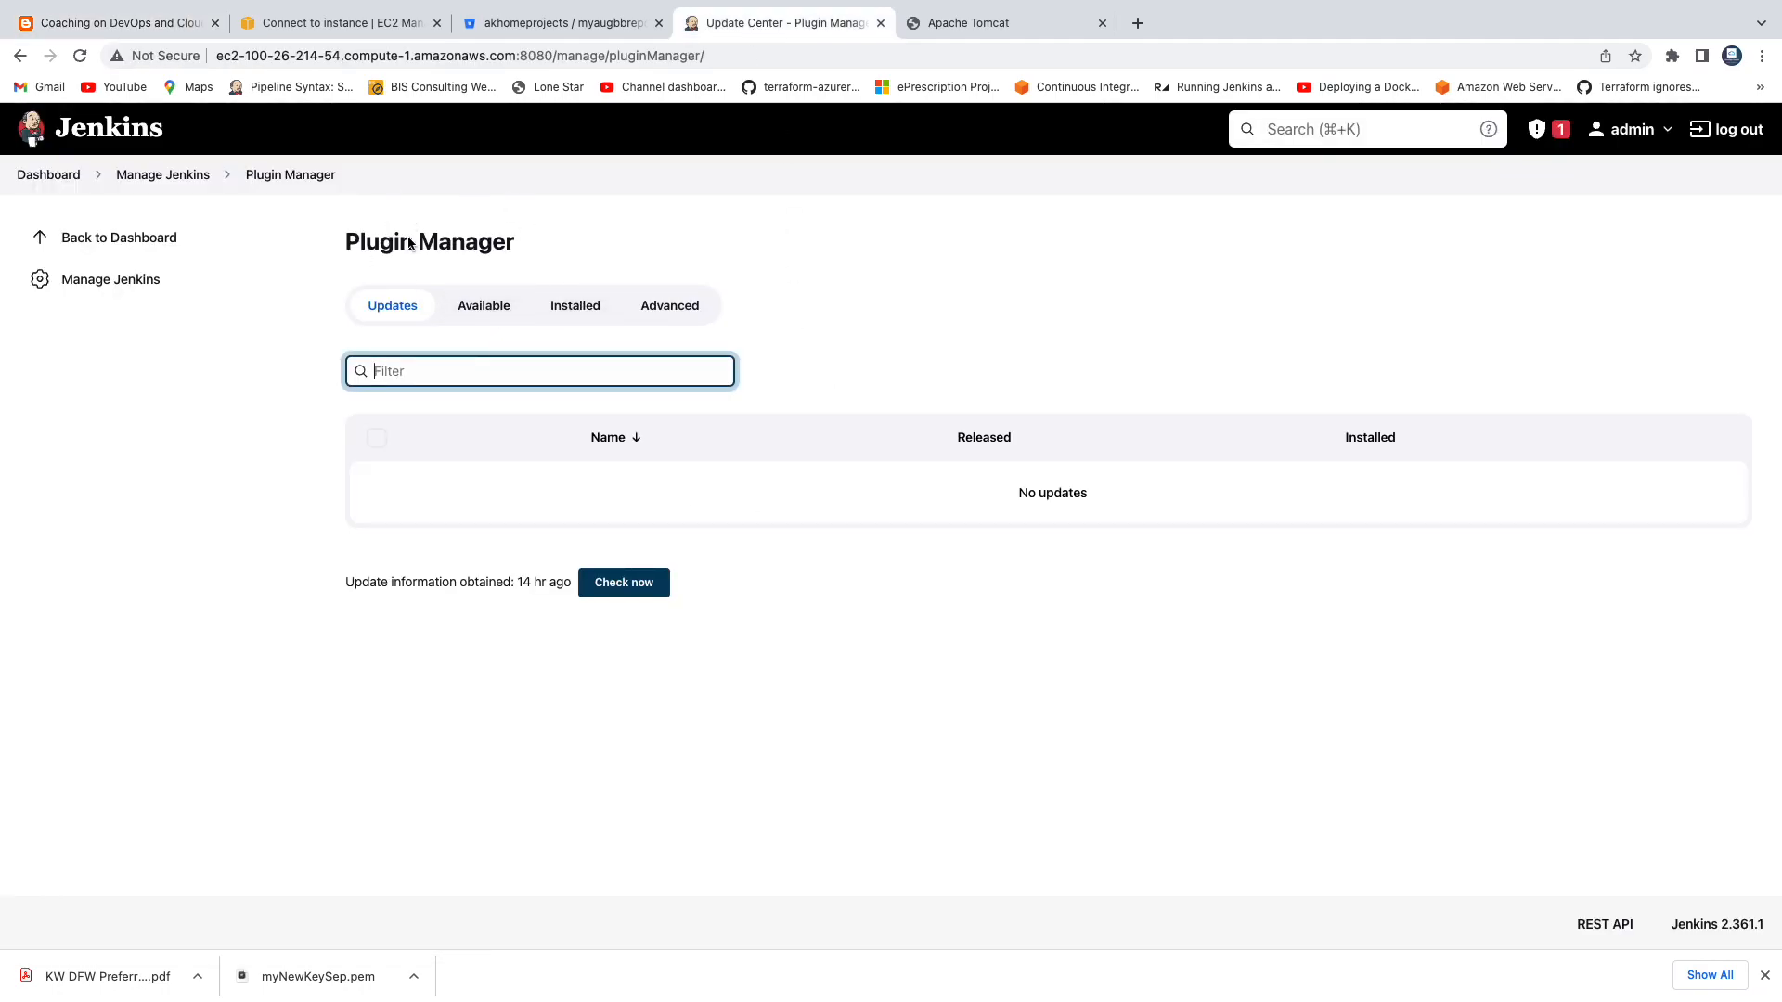
click(483, 309)
click(484, 376)
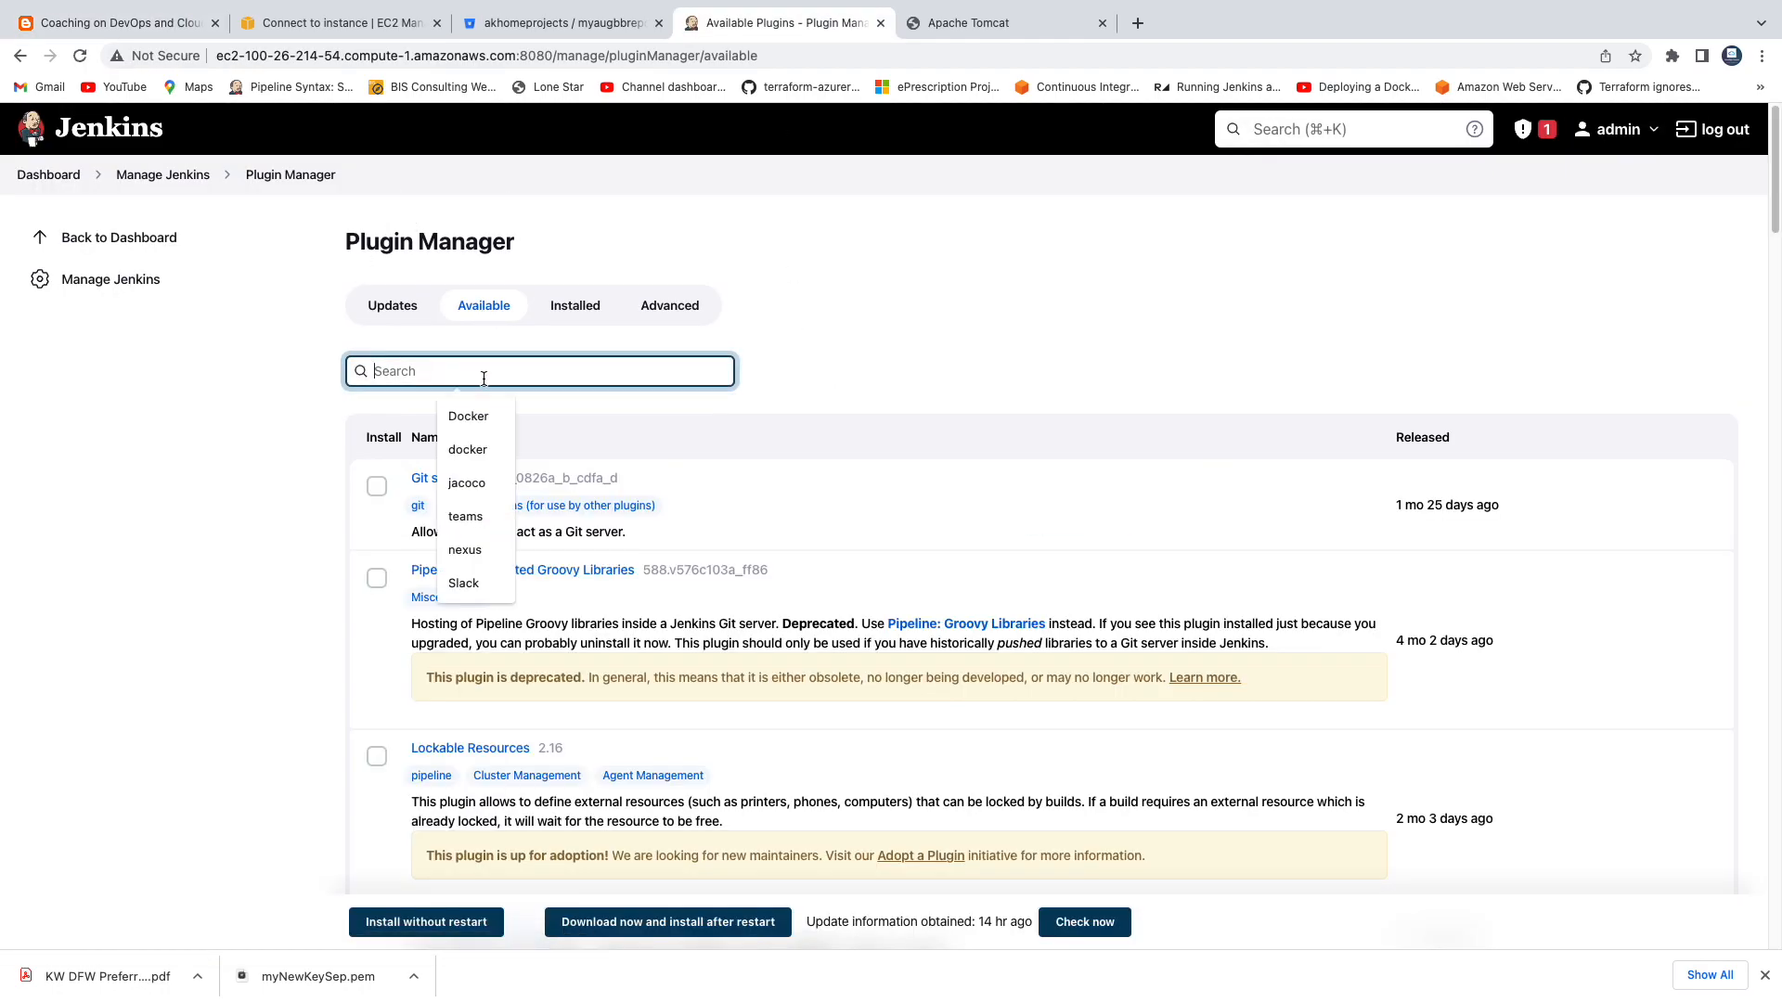
text(deploy to)
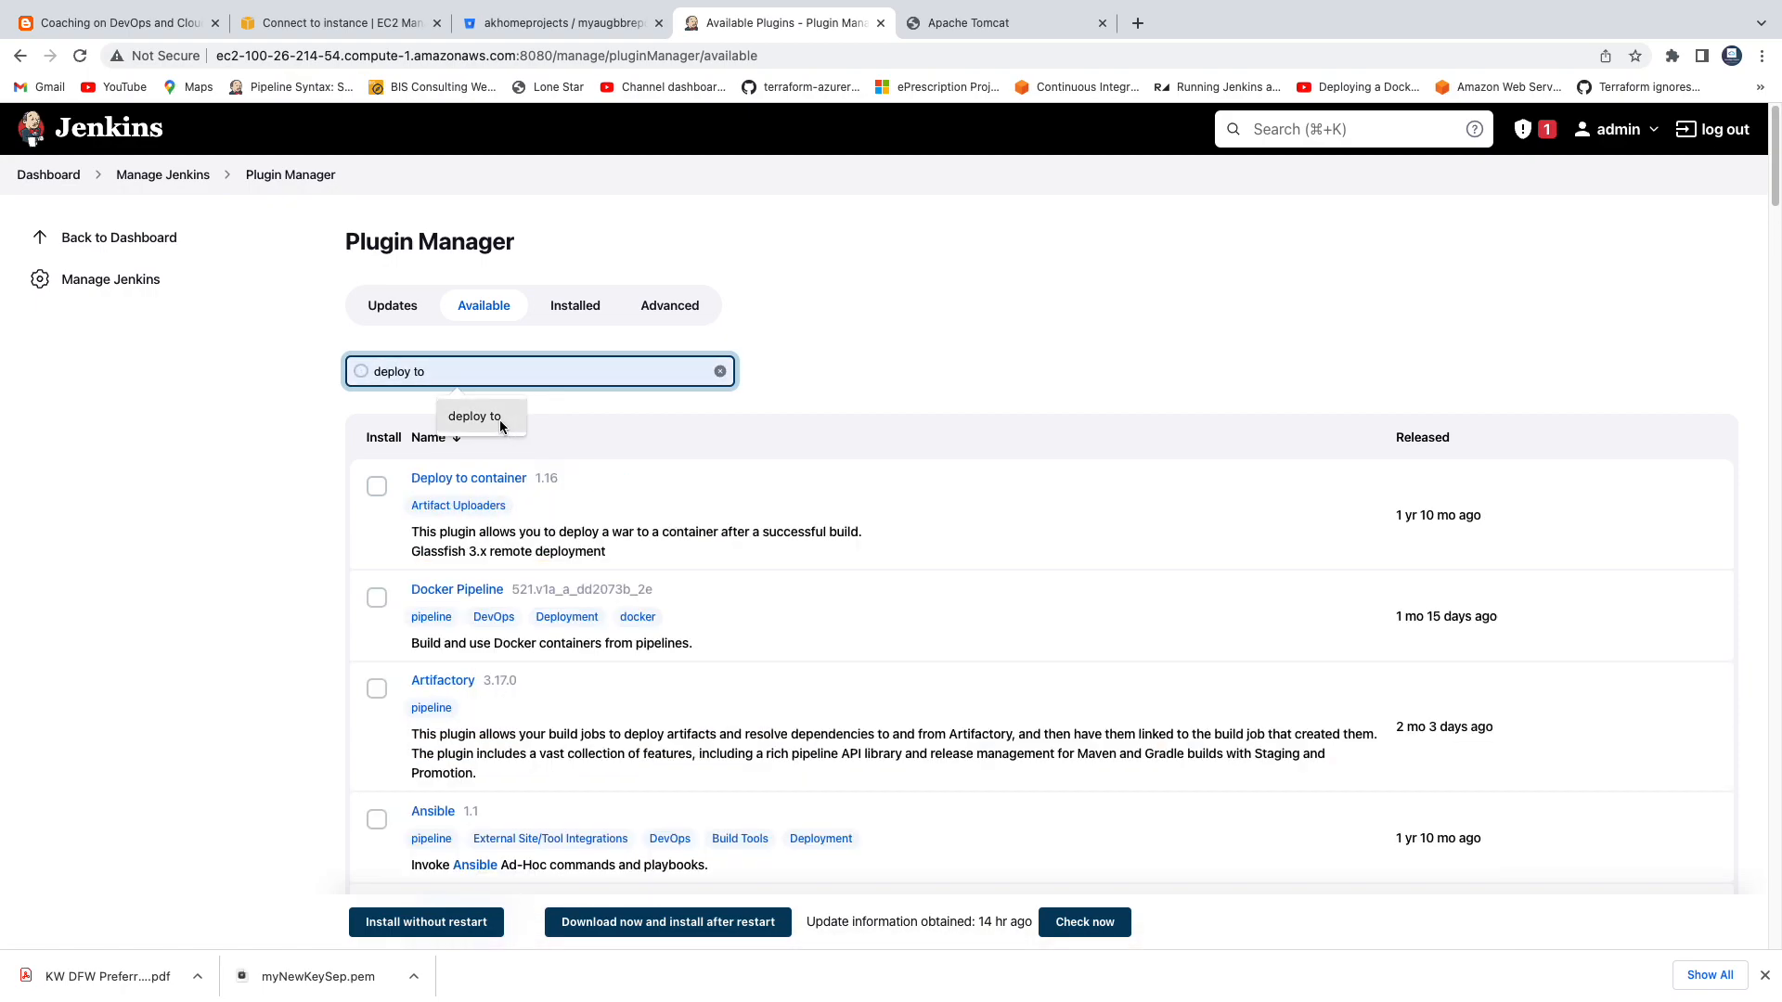
click(375, 487)
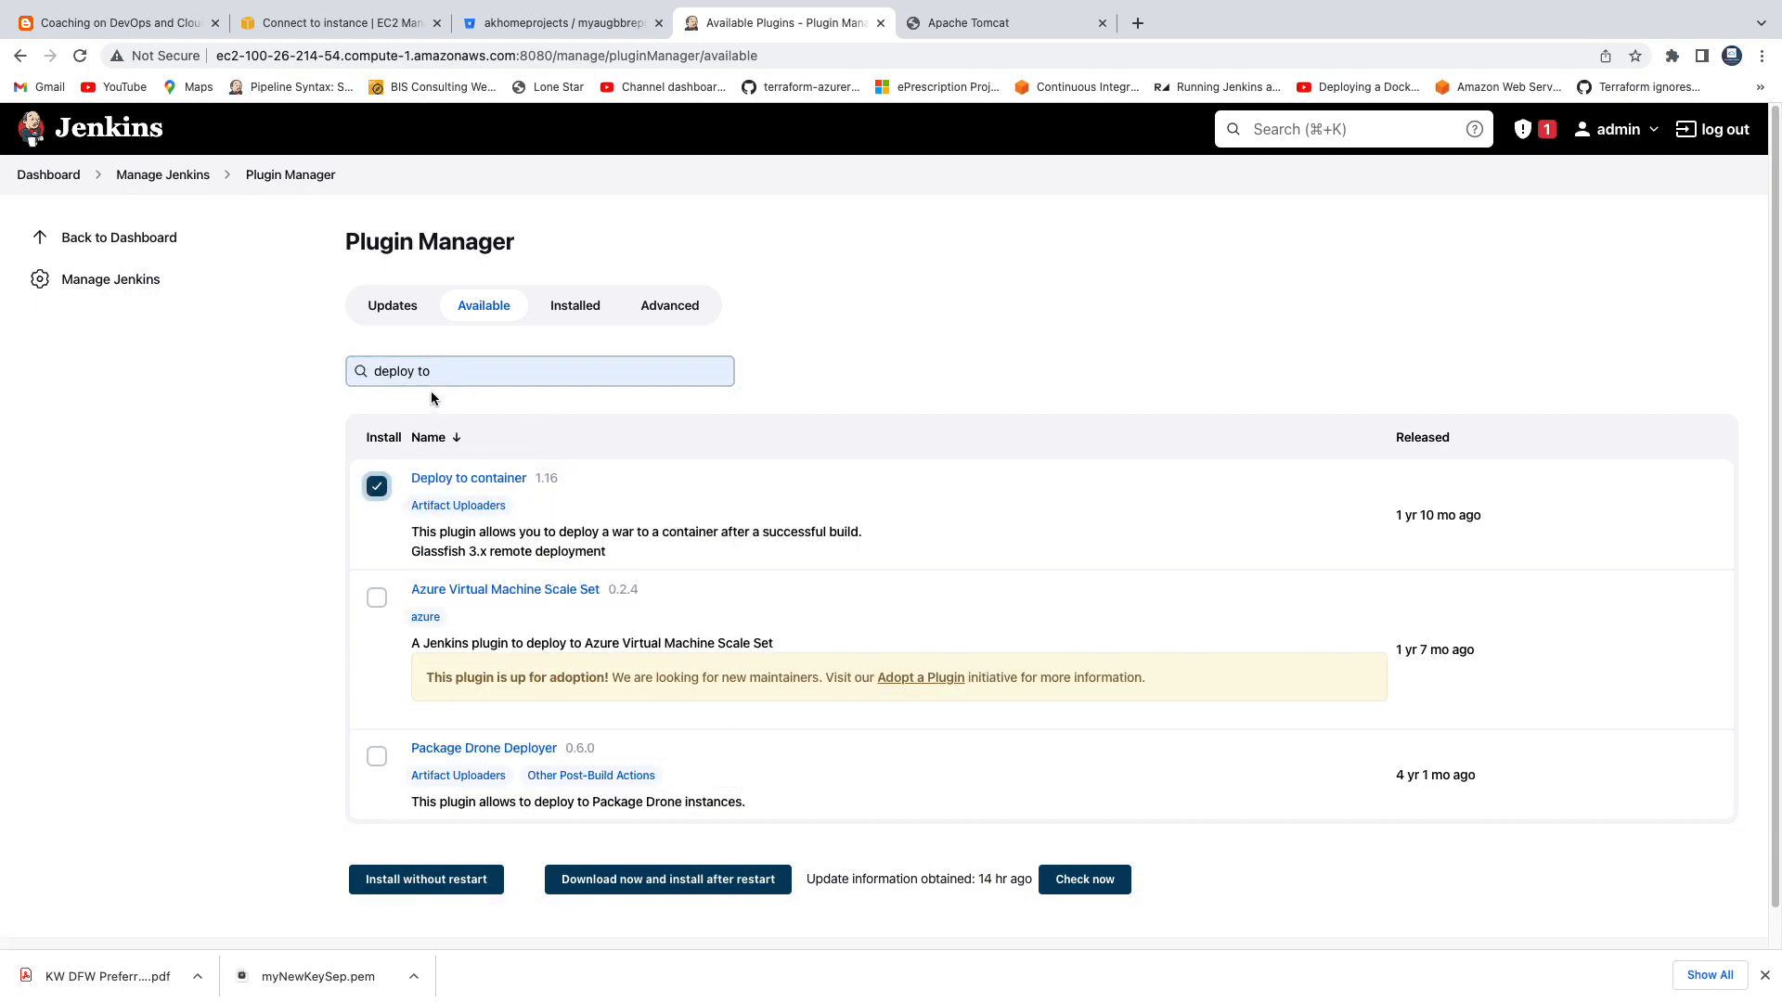
Search the available plugins for jacoco, select JaCoCo as well, and install the selected plugins without restarting.
triple_click(435, 372)
text(jacoco)
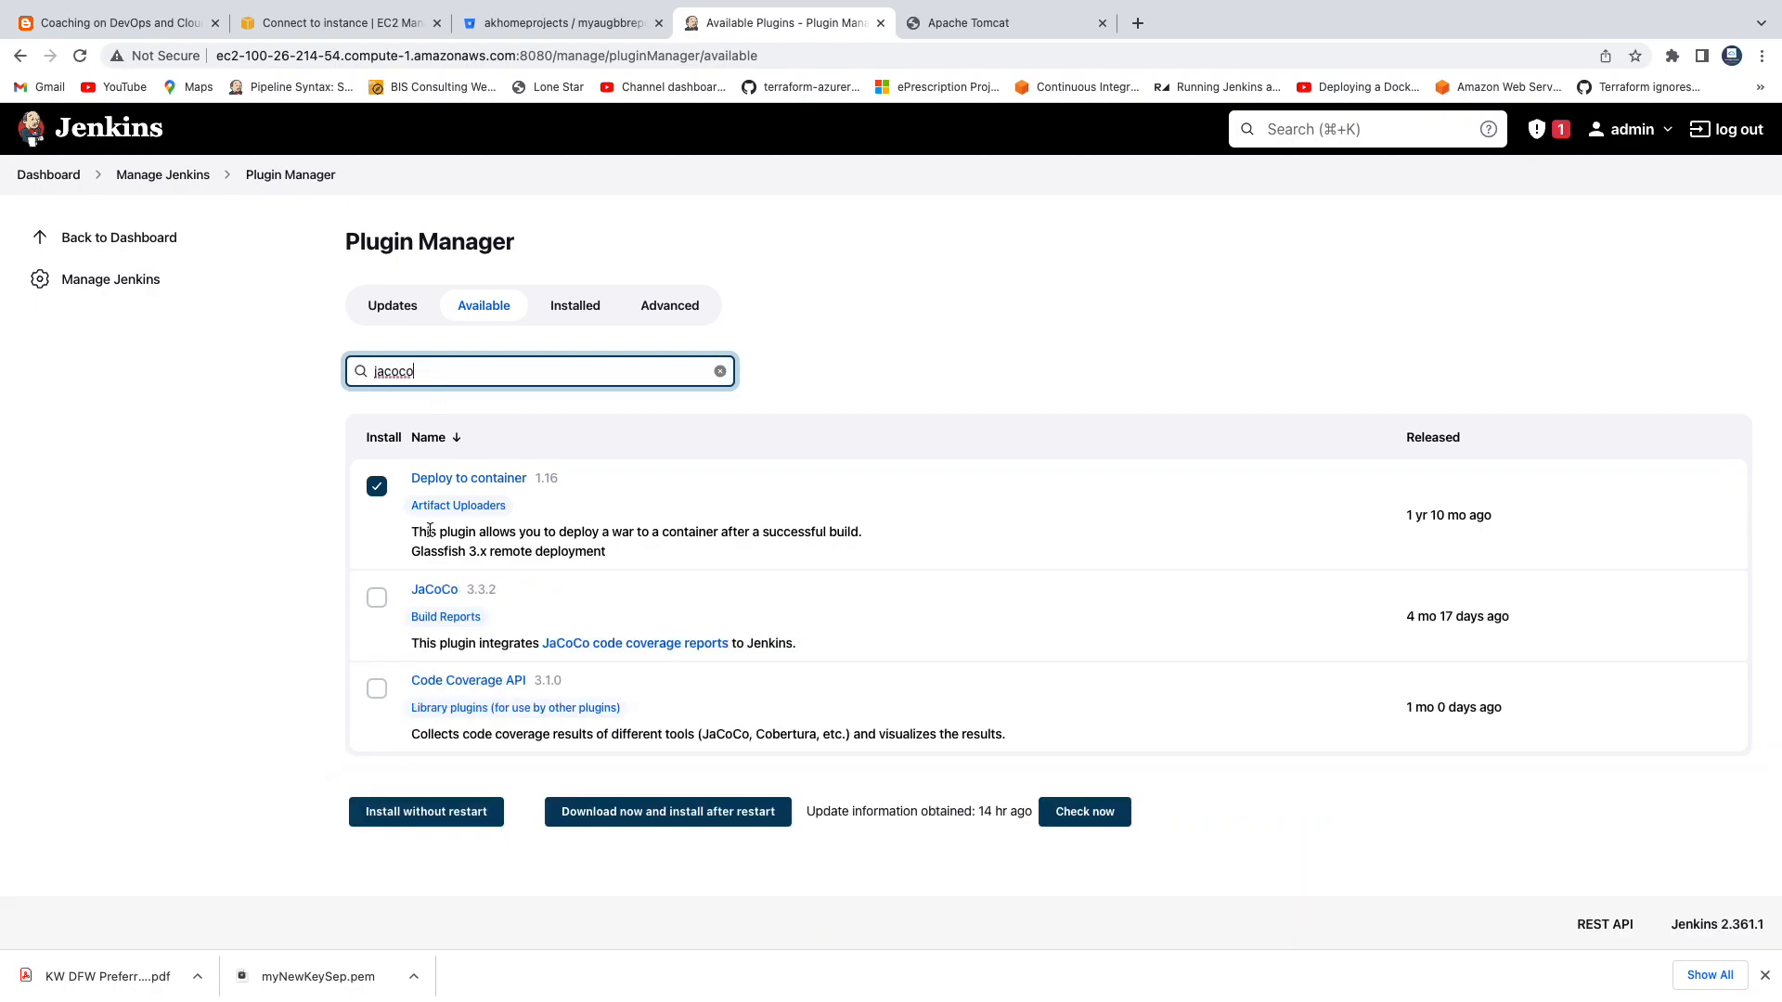
click(378, 600)
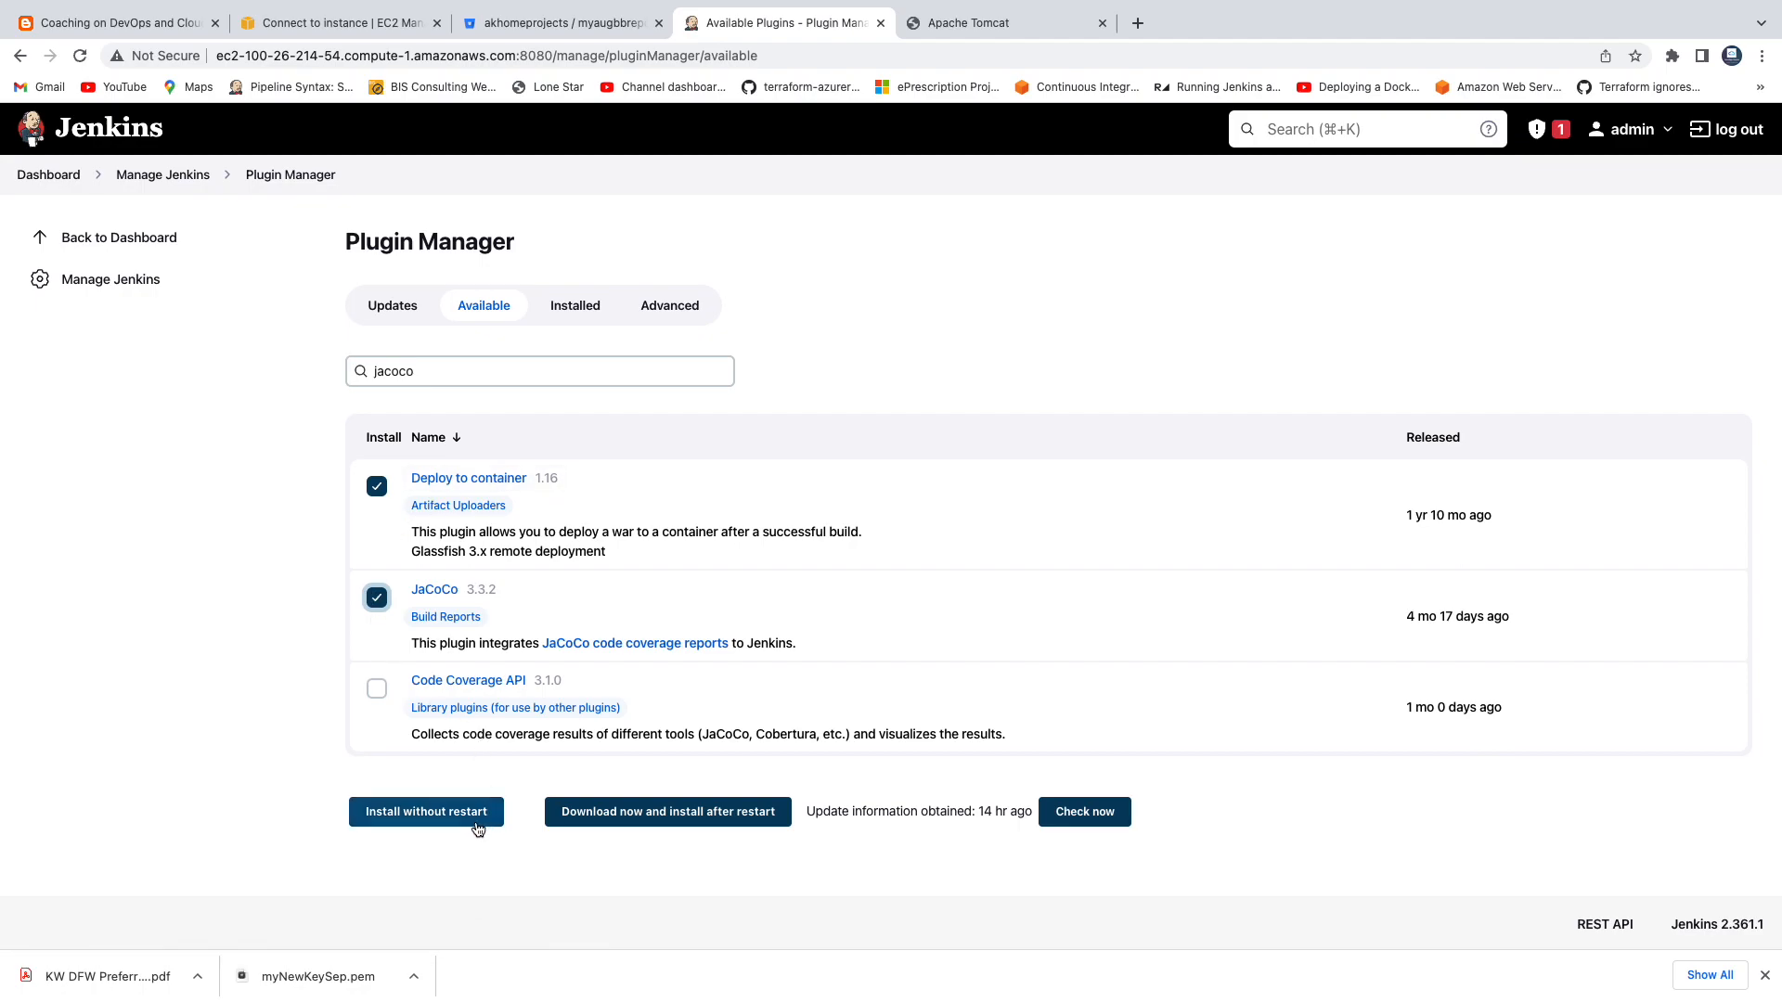
click(429, 814)
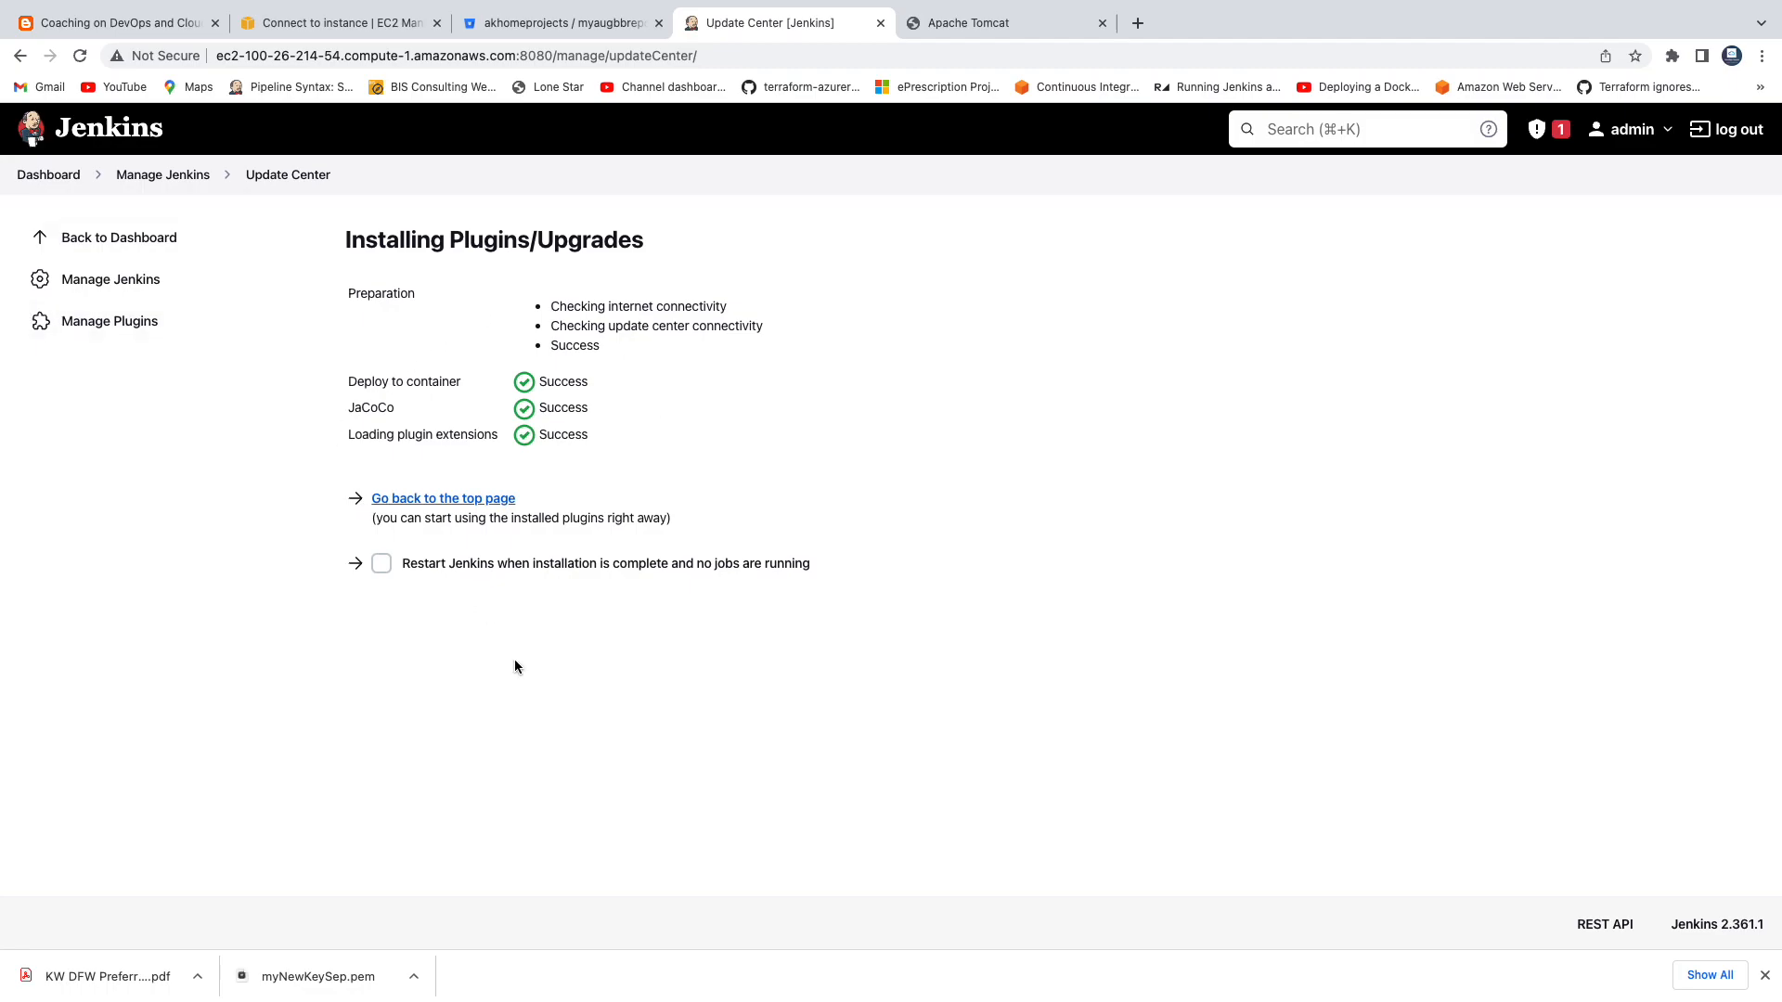
Return to the Jenkins dashboard and review the blog post's instructions for creating the MyWebApp automation job.
click(51, 177)
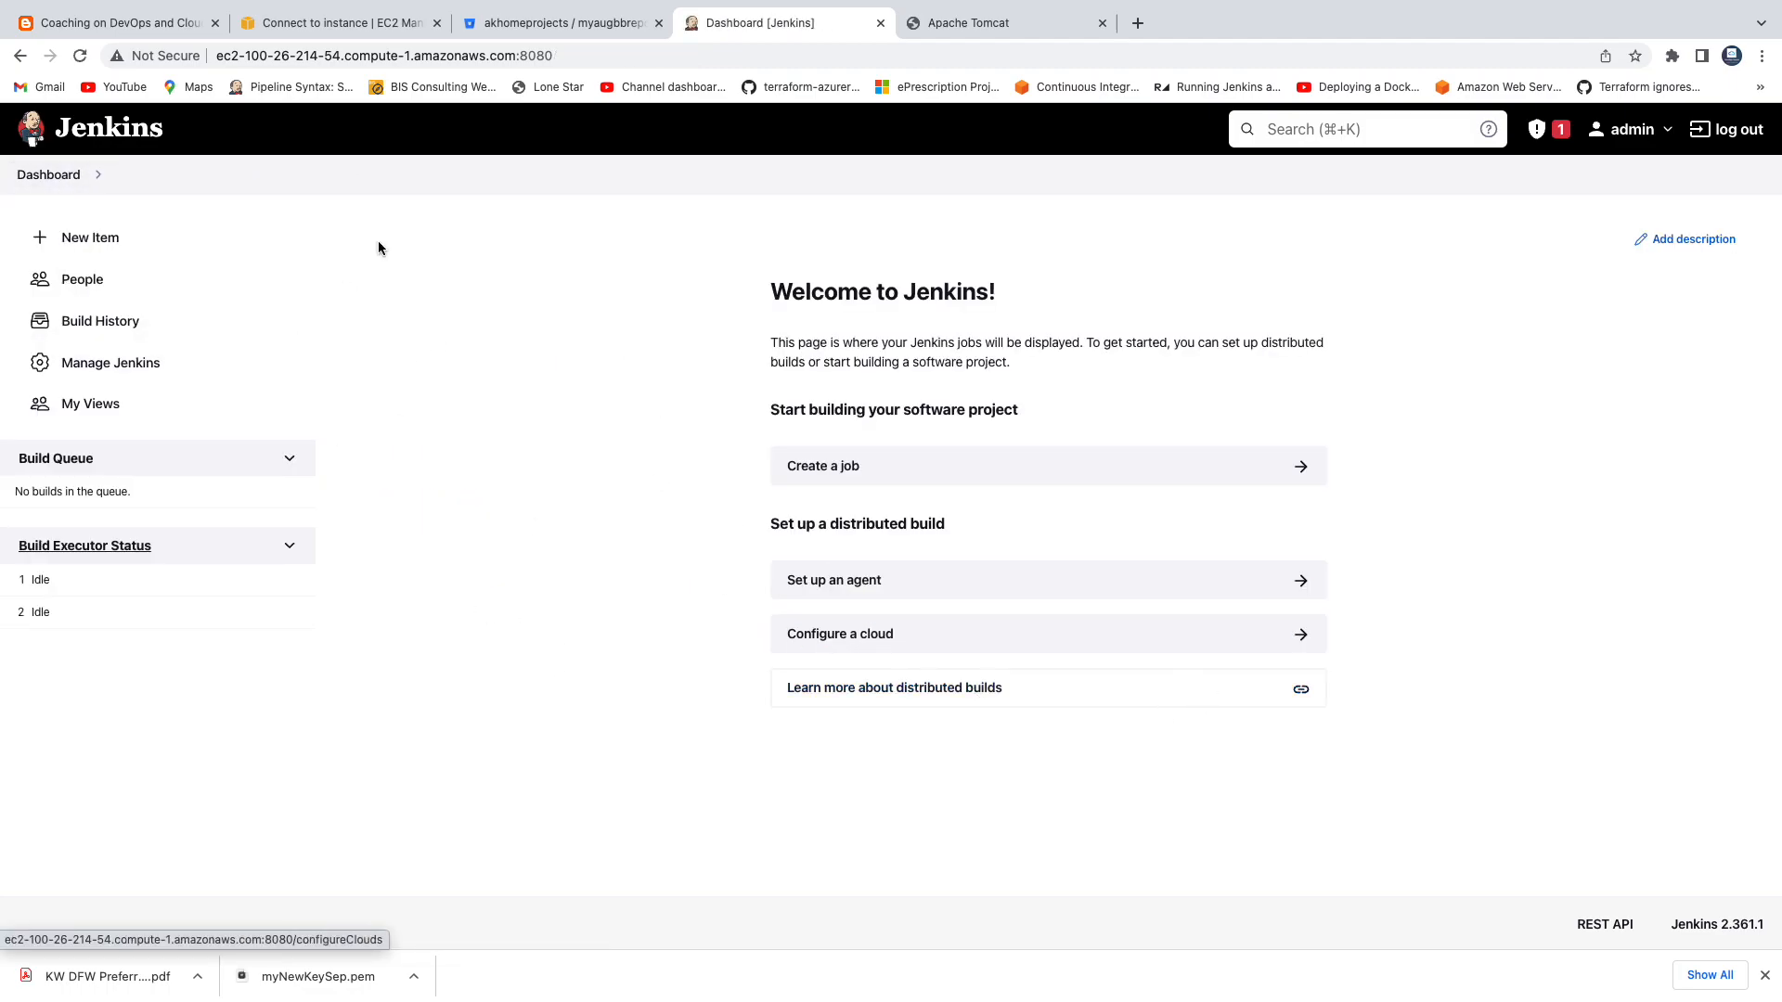
click(105, 29)
scroll(487, 393, down, 2)
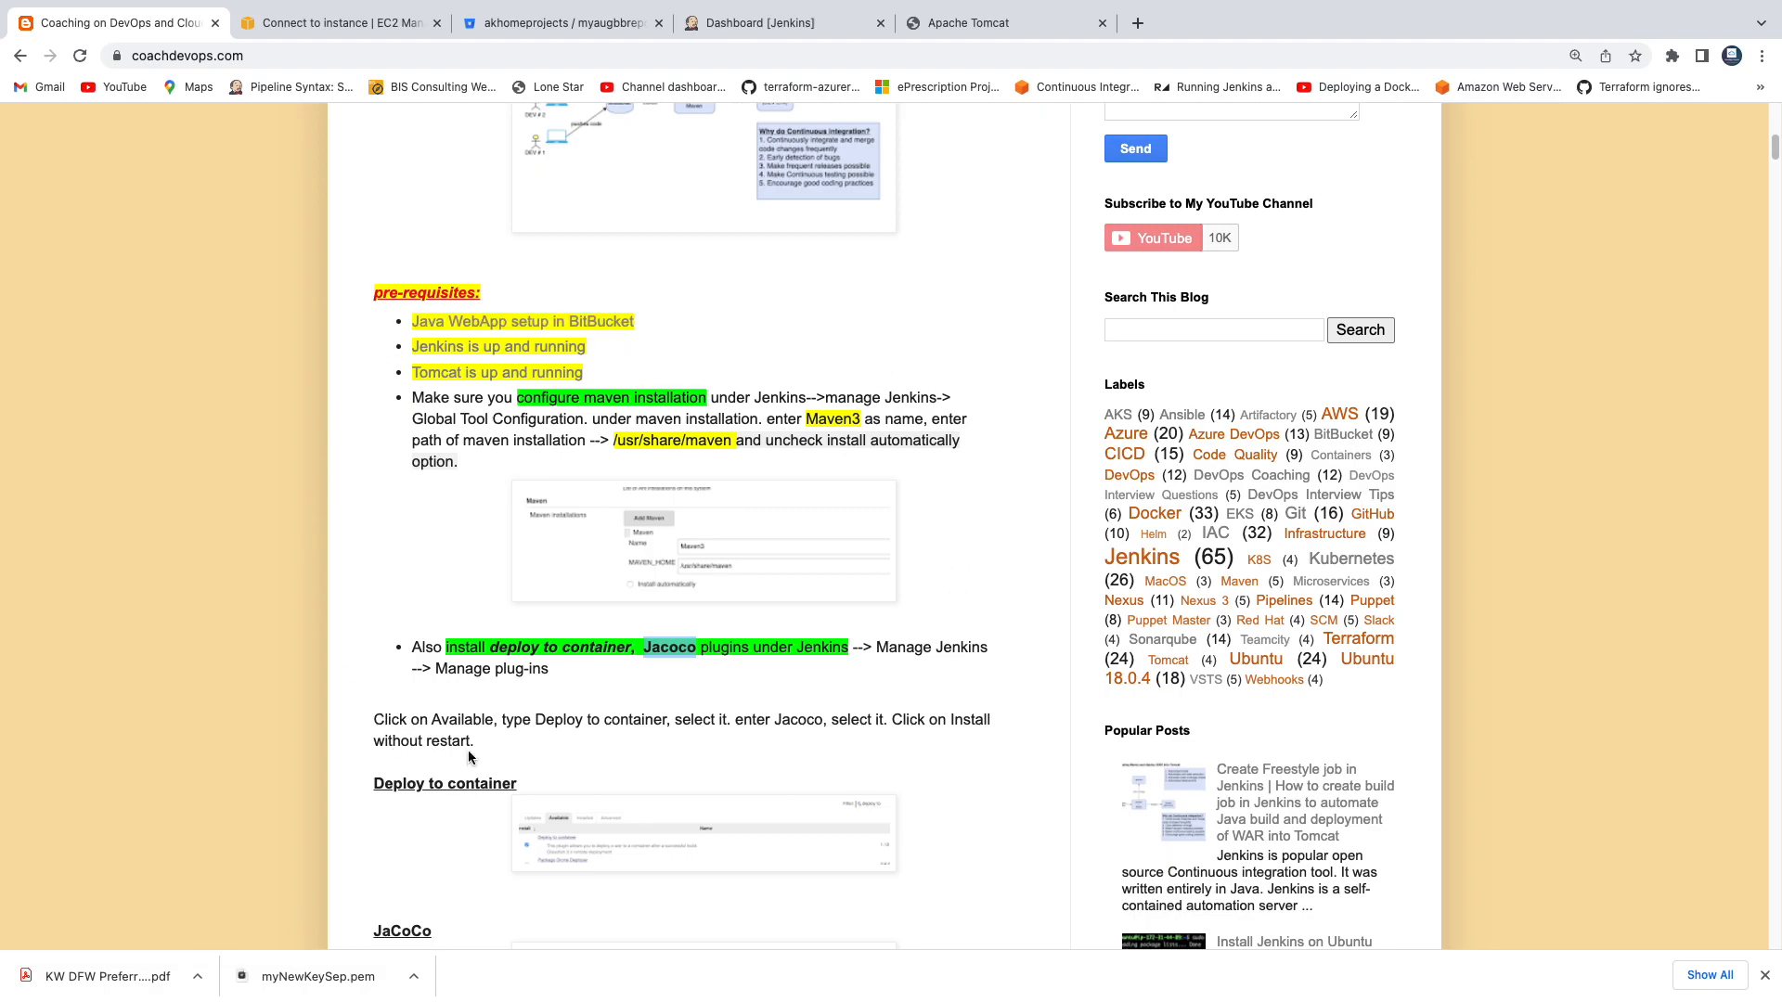
scroll(754, 616, down, 3)
scroll(753, 616, down, 4)
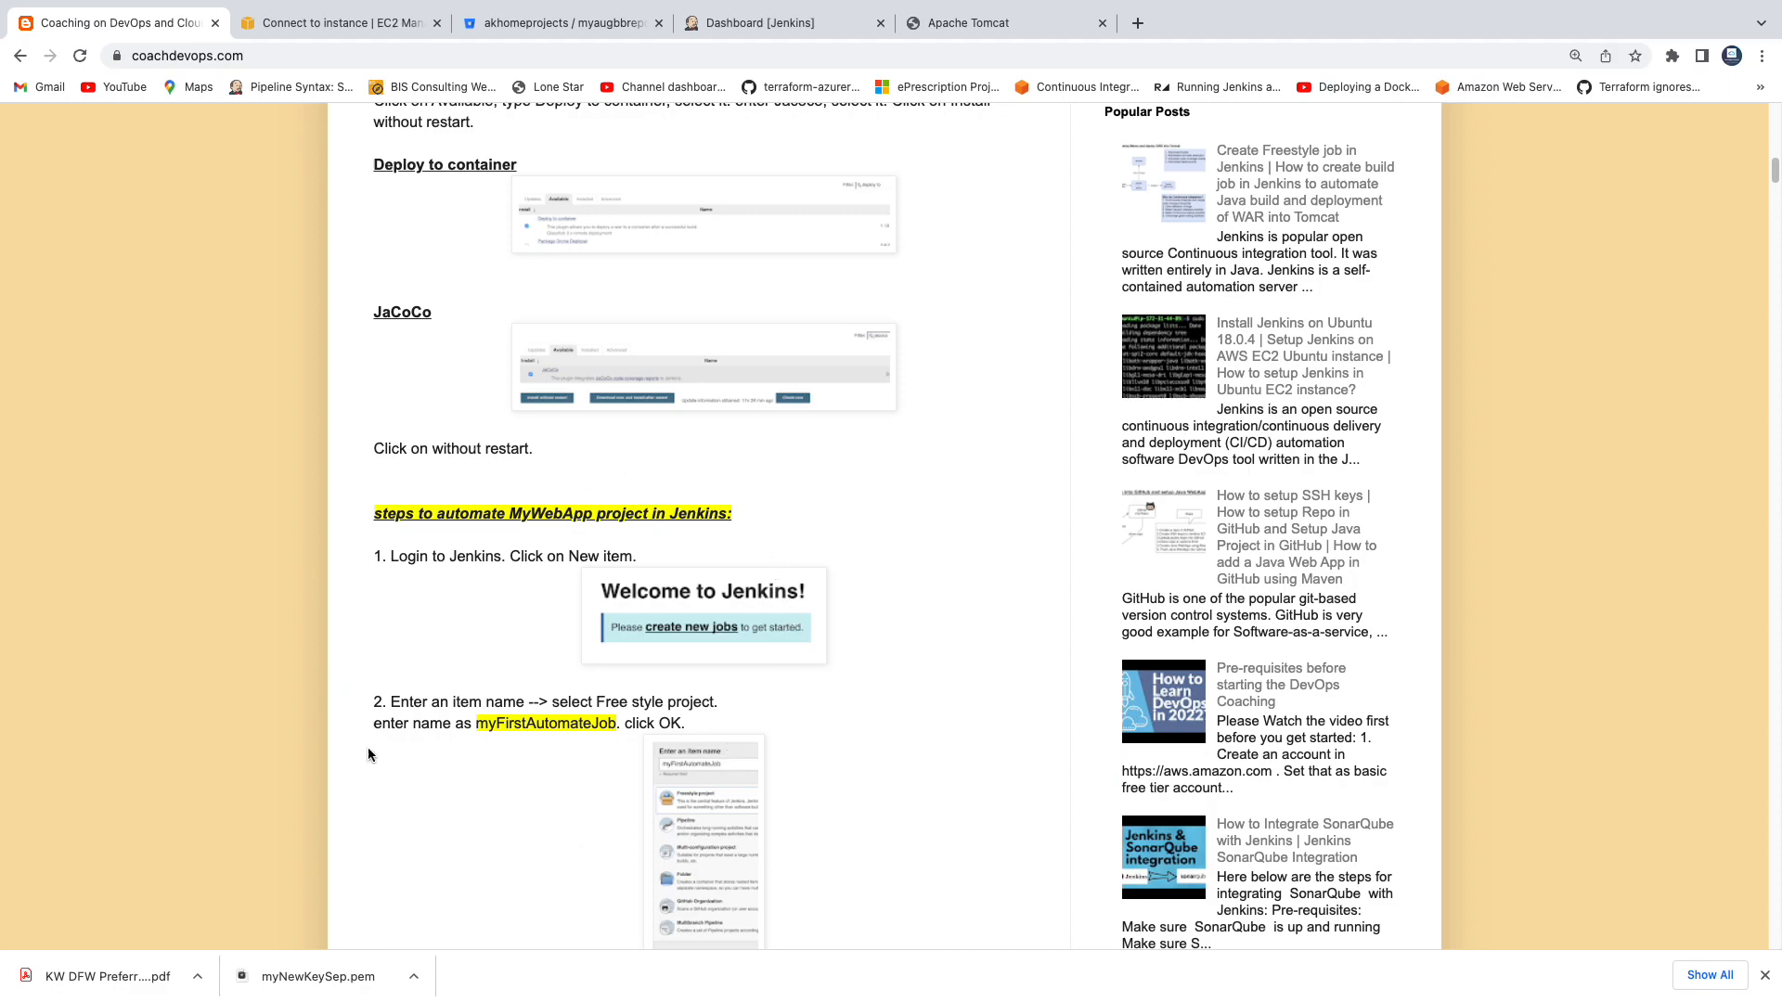
In Jenkins, create a Freestyle project named myFirstAutomateJob.
click(814, 27)
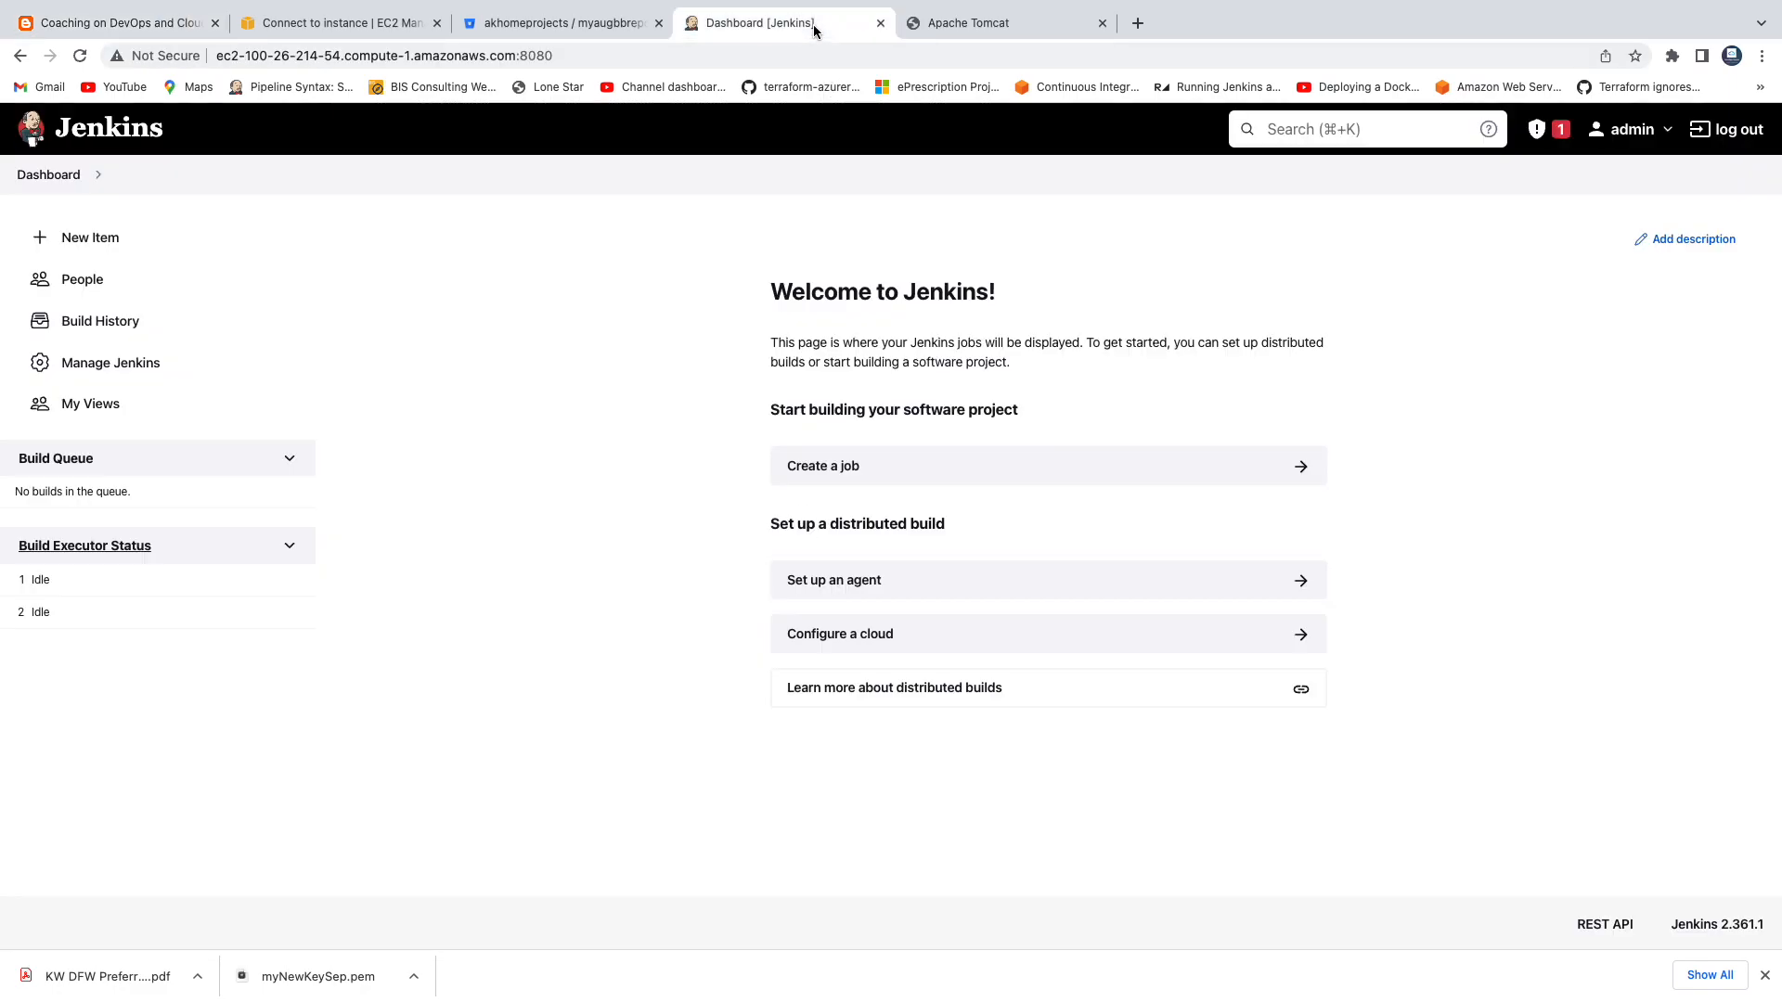
click(841, 475)
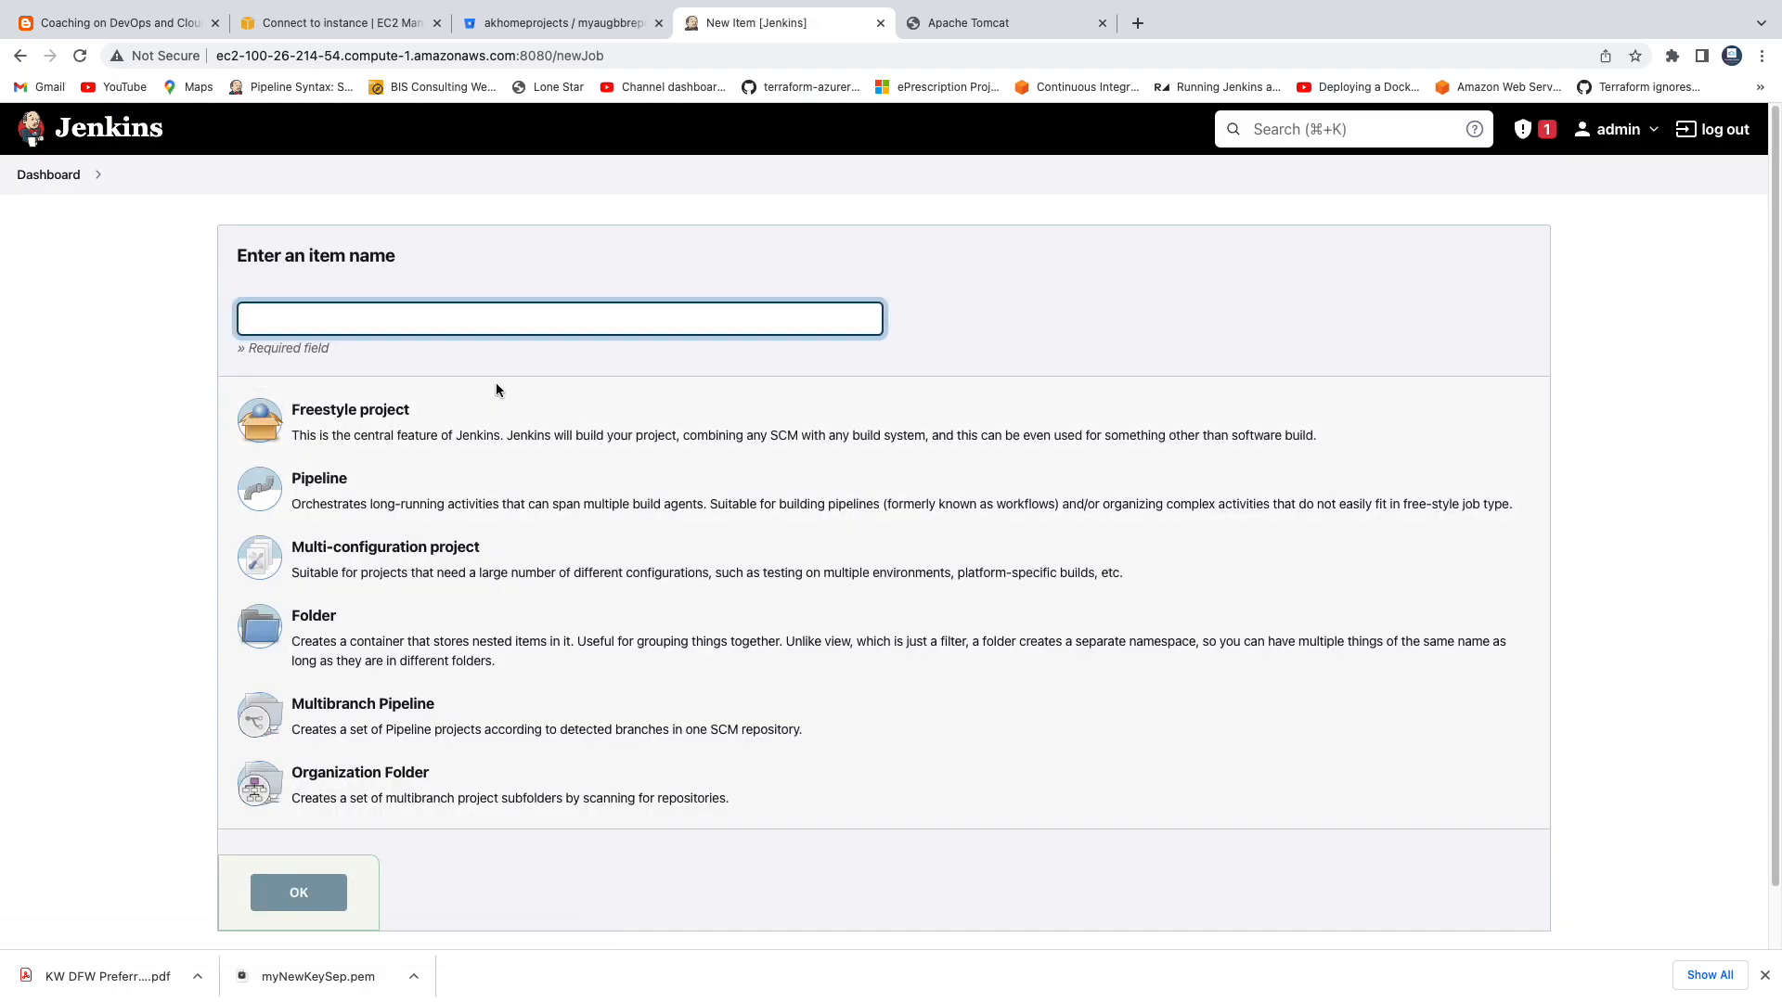
text(myFirstAutomateJob)
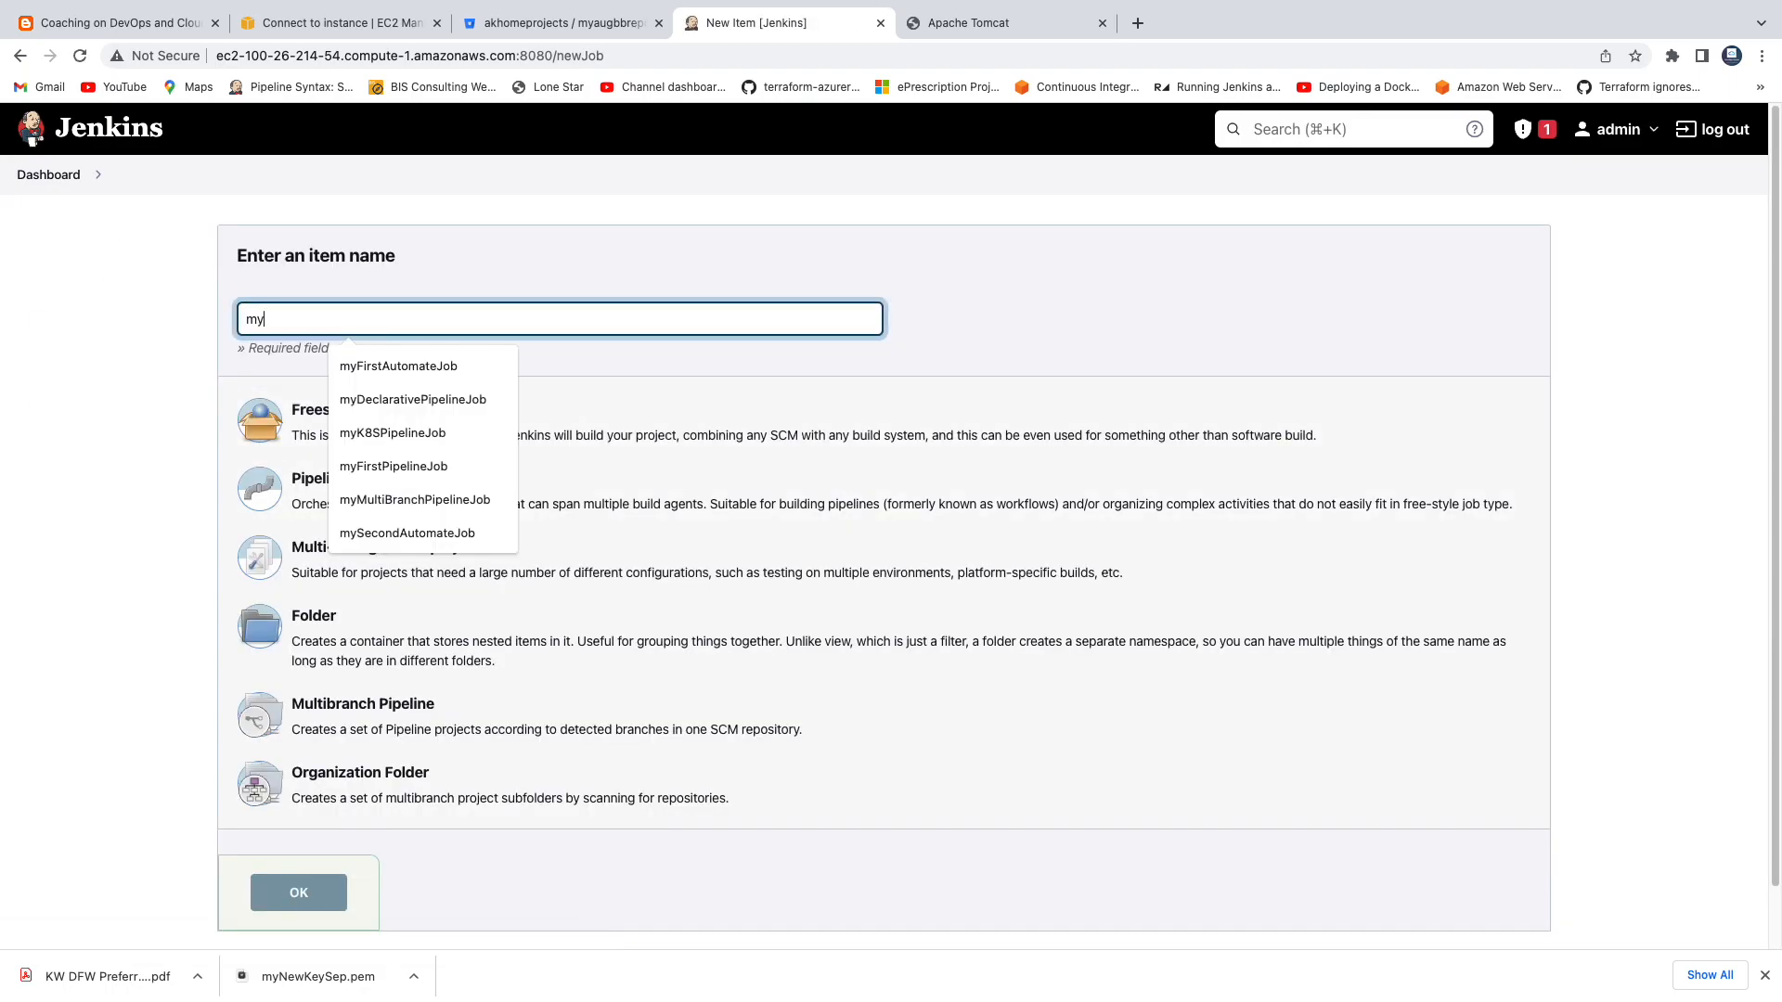
click(399, 367)
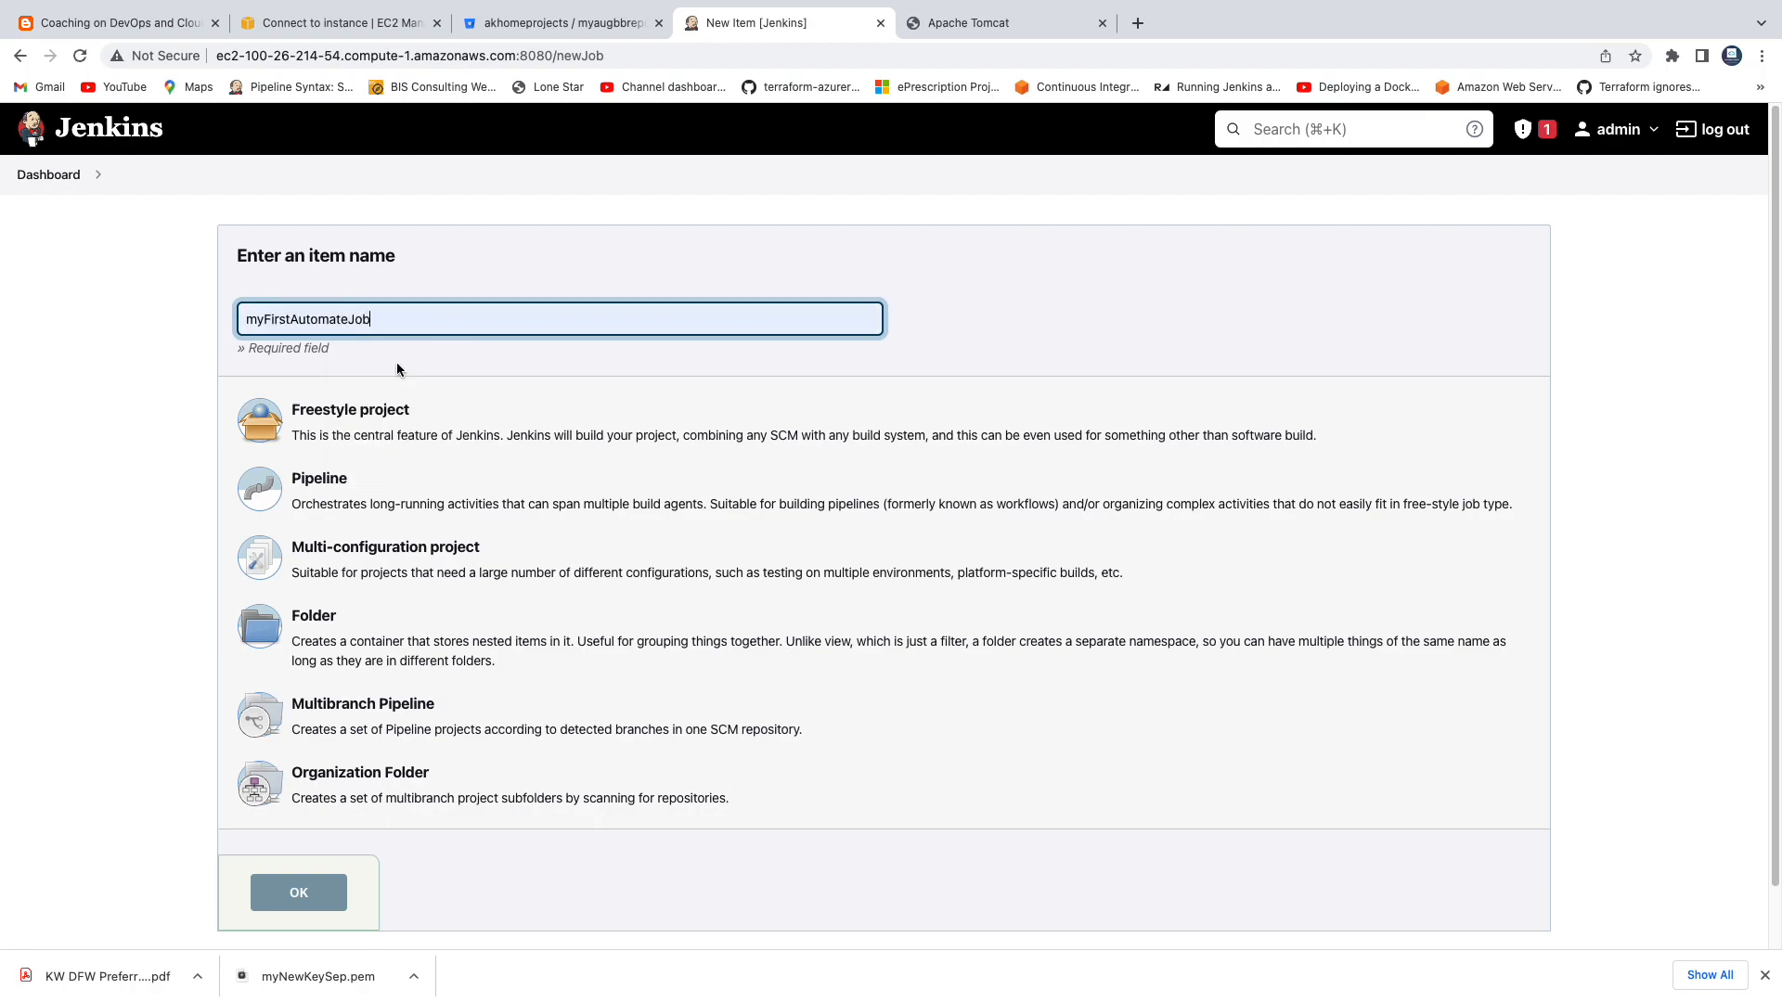
click(357, 429)
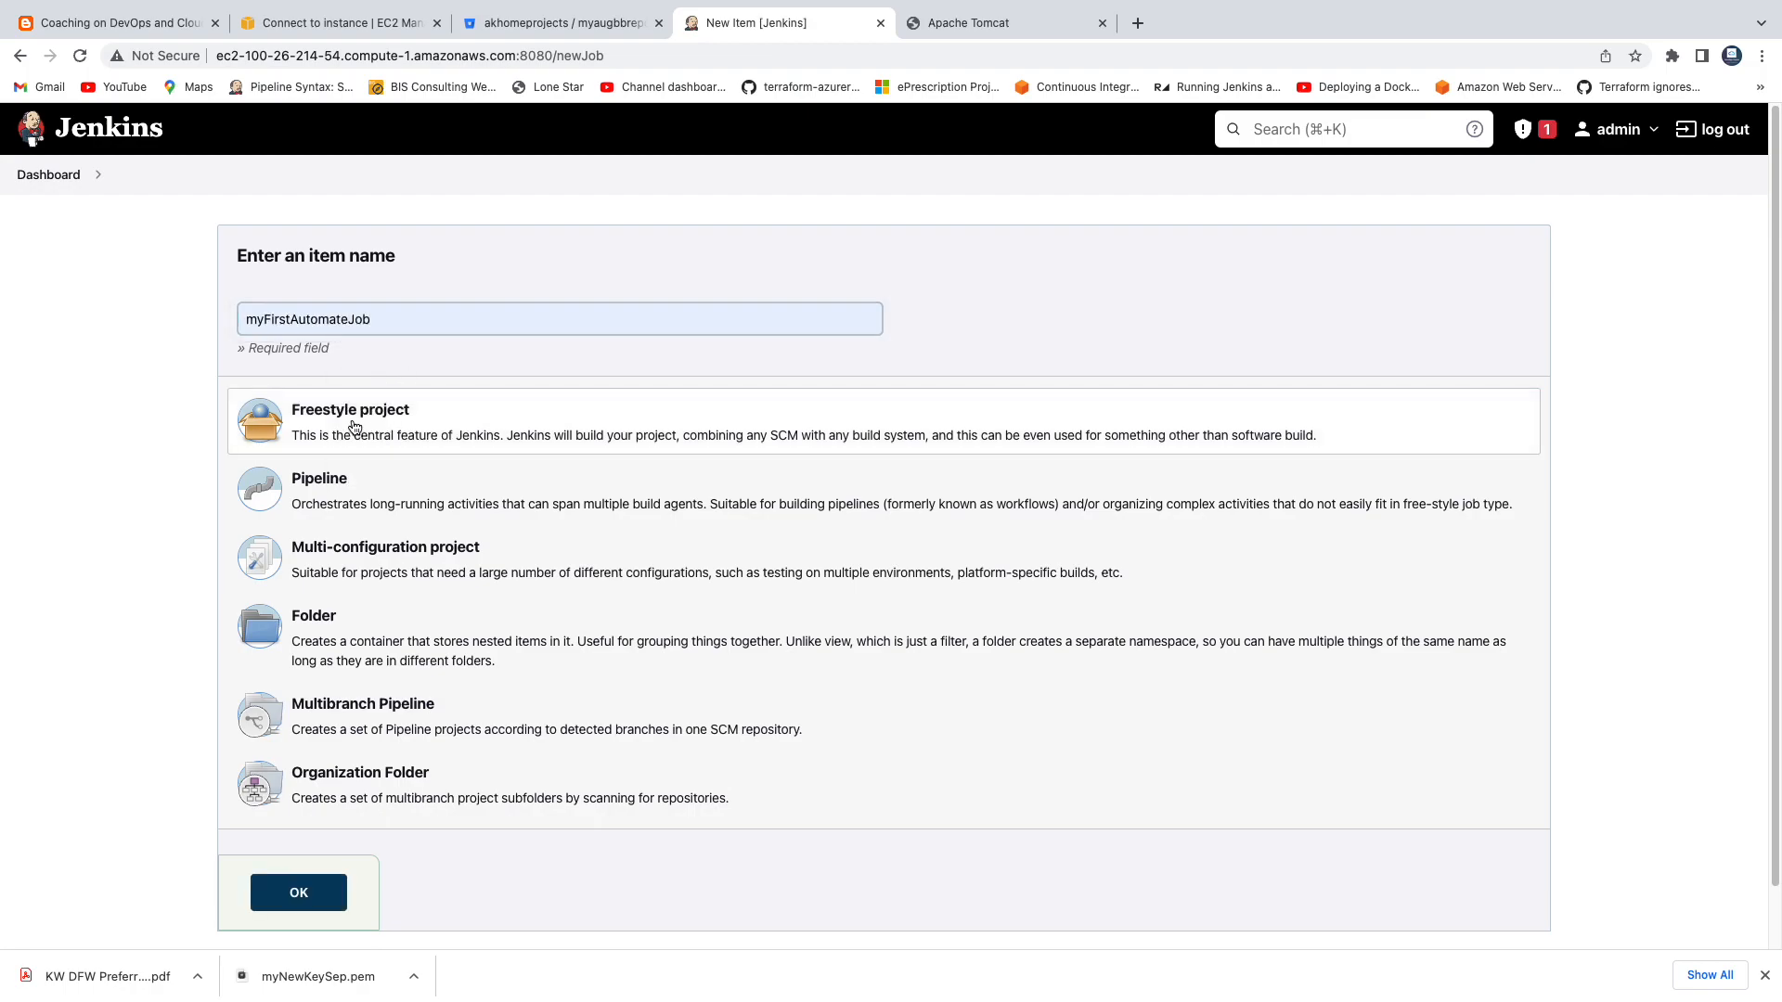
click(298, 896)
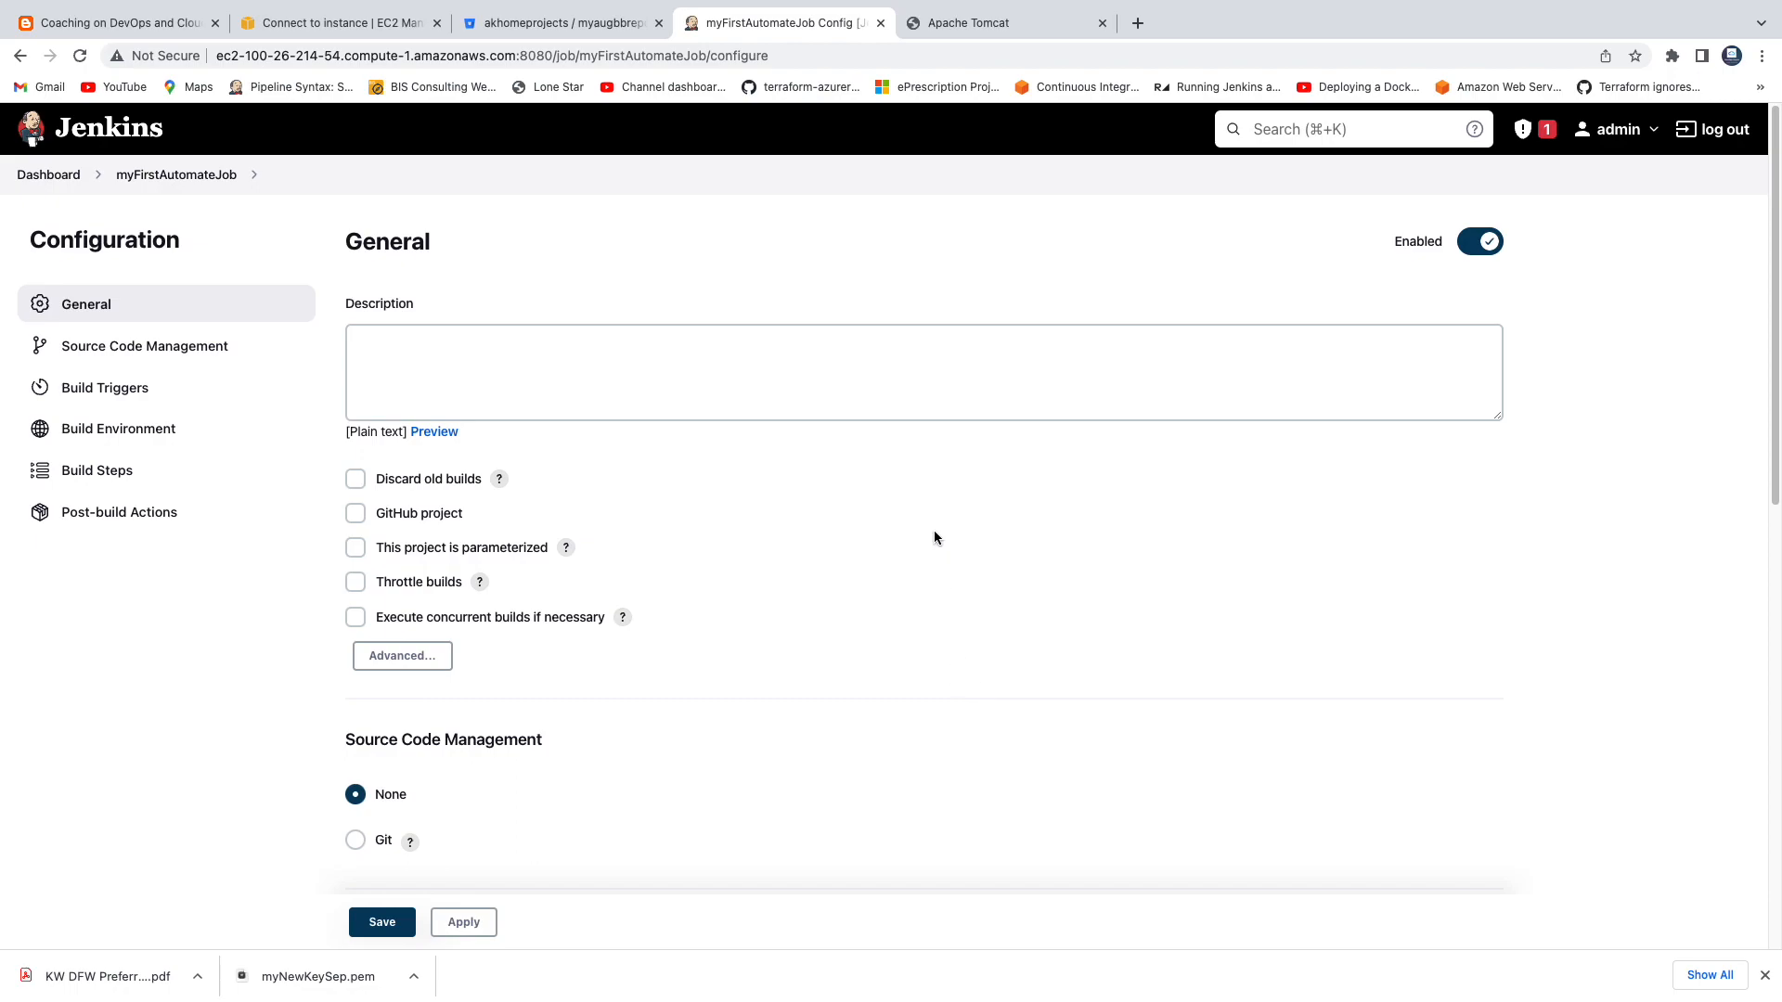
Choose Git as the source code management for the job.
scroll(934, 537, down, 3)
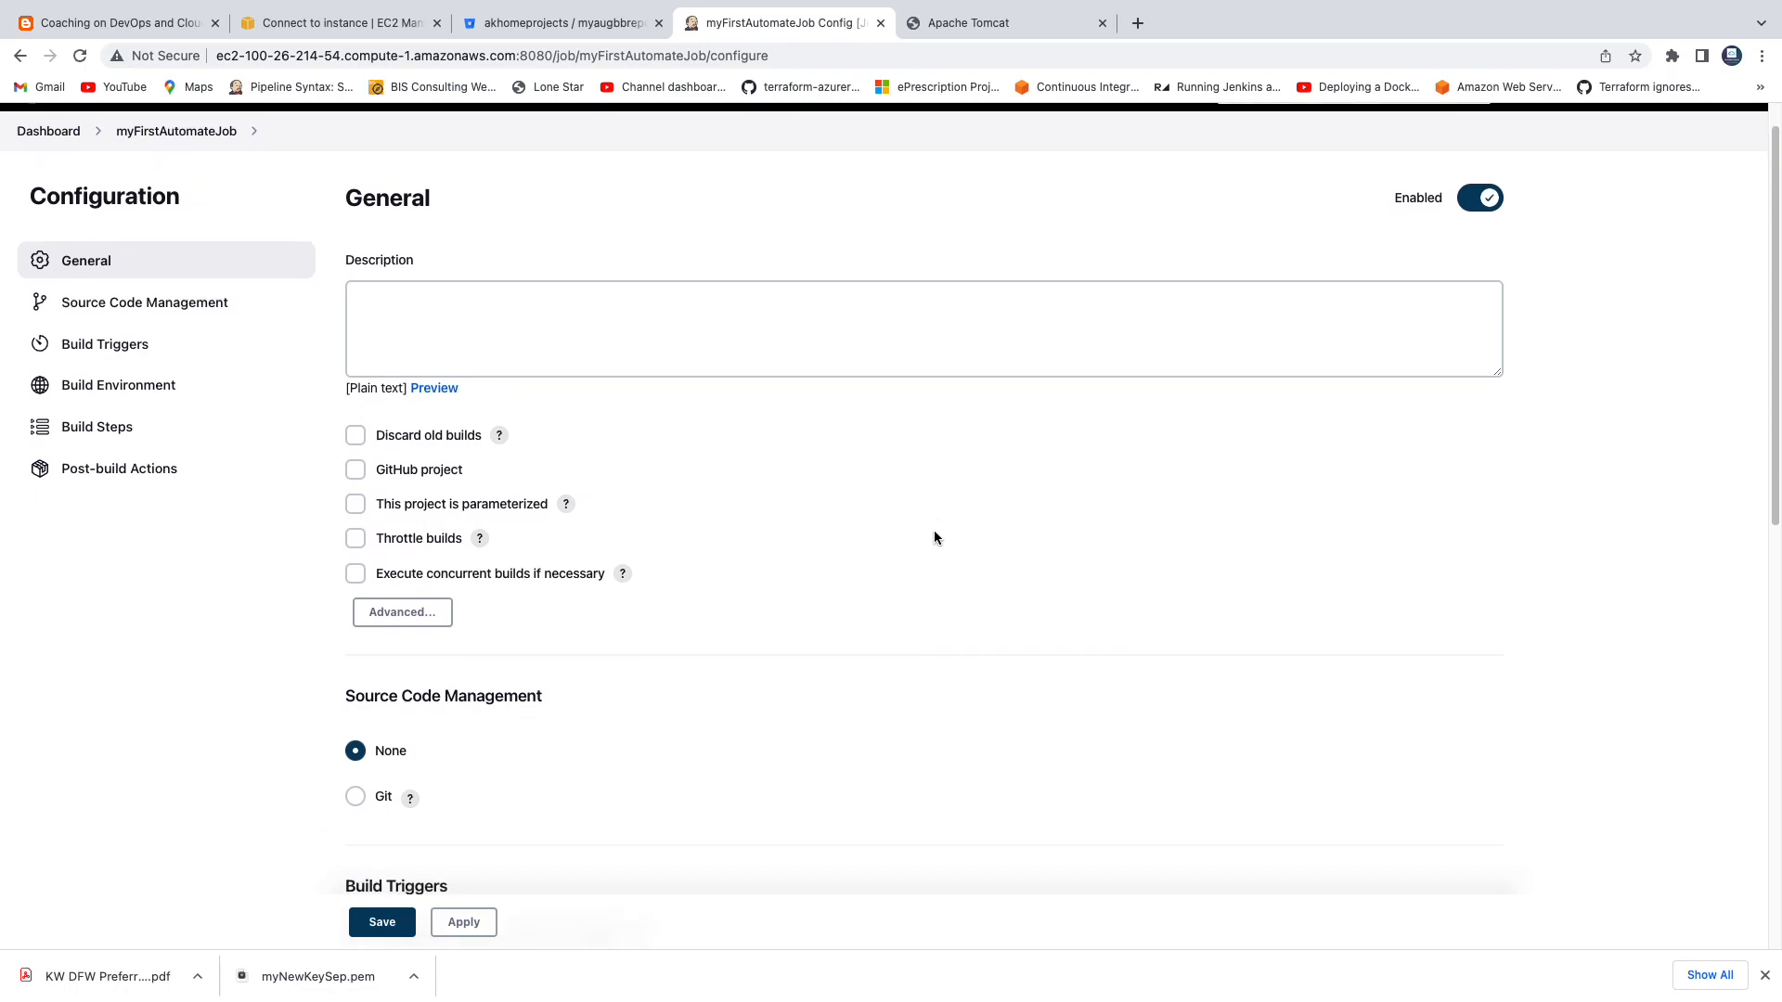
scroll(699, 484, down, 2)
click(356, 411)
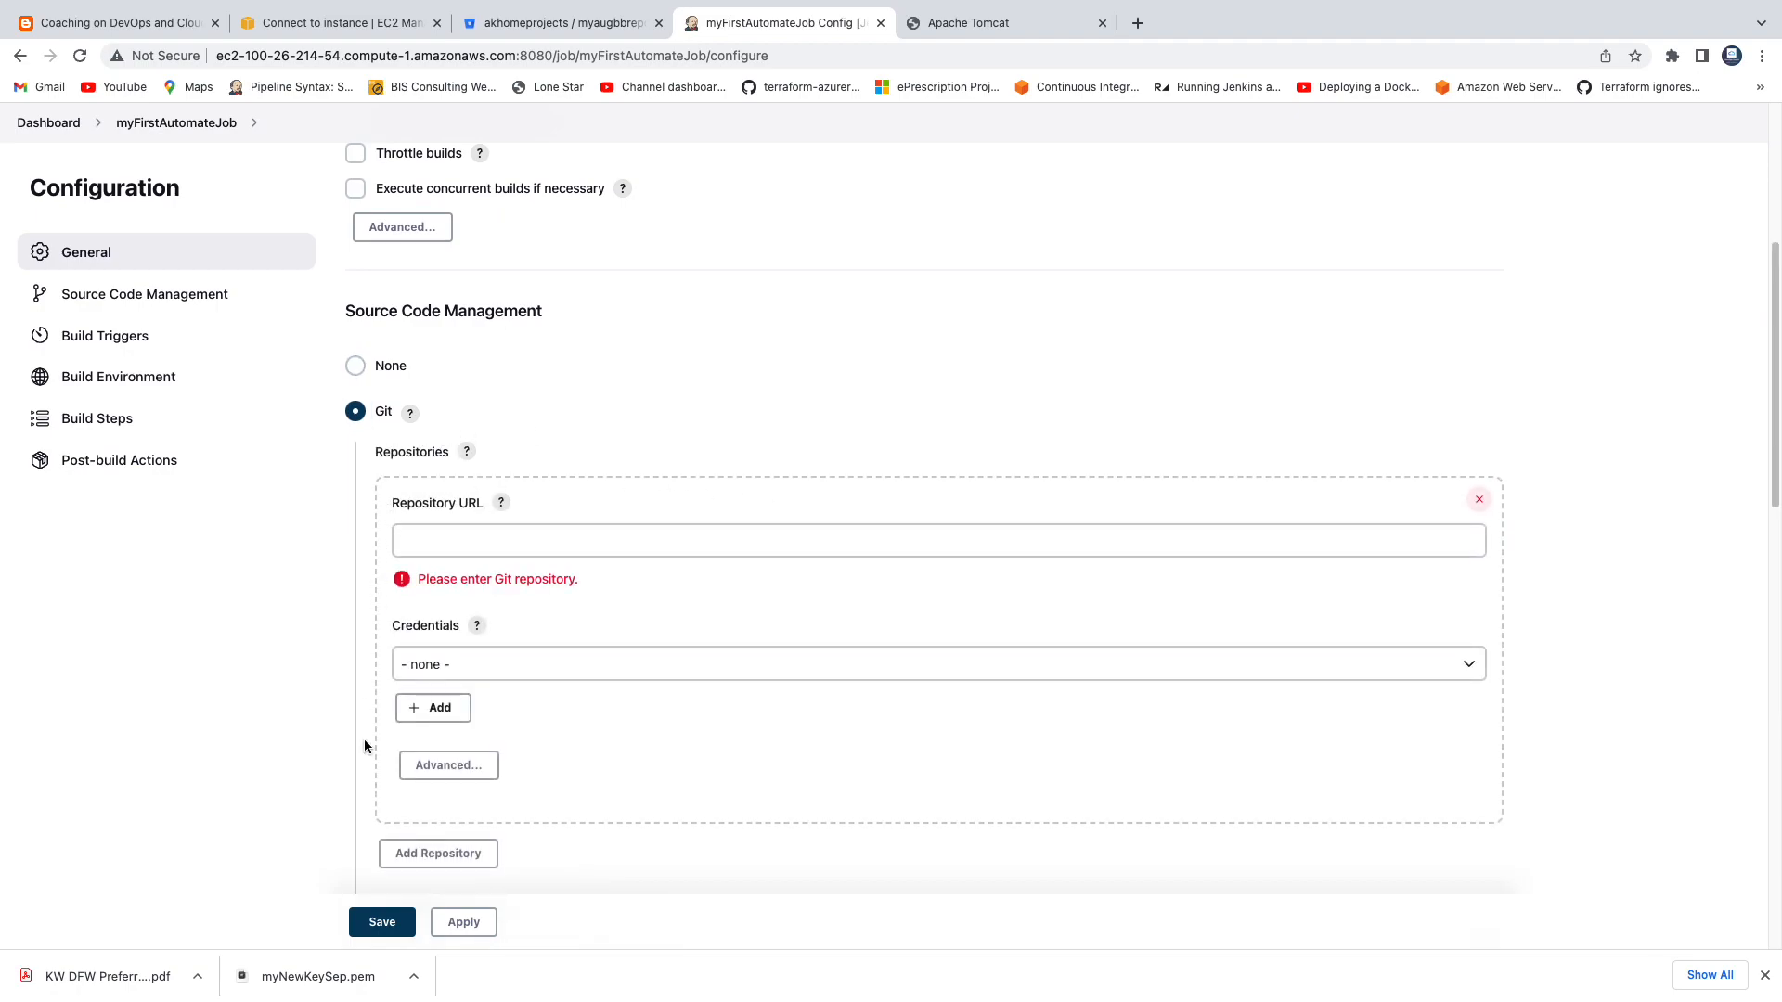
click(570, 34)
click(543, 188)
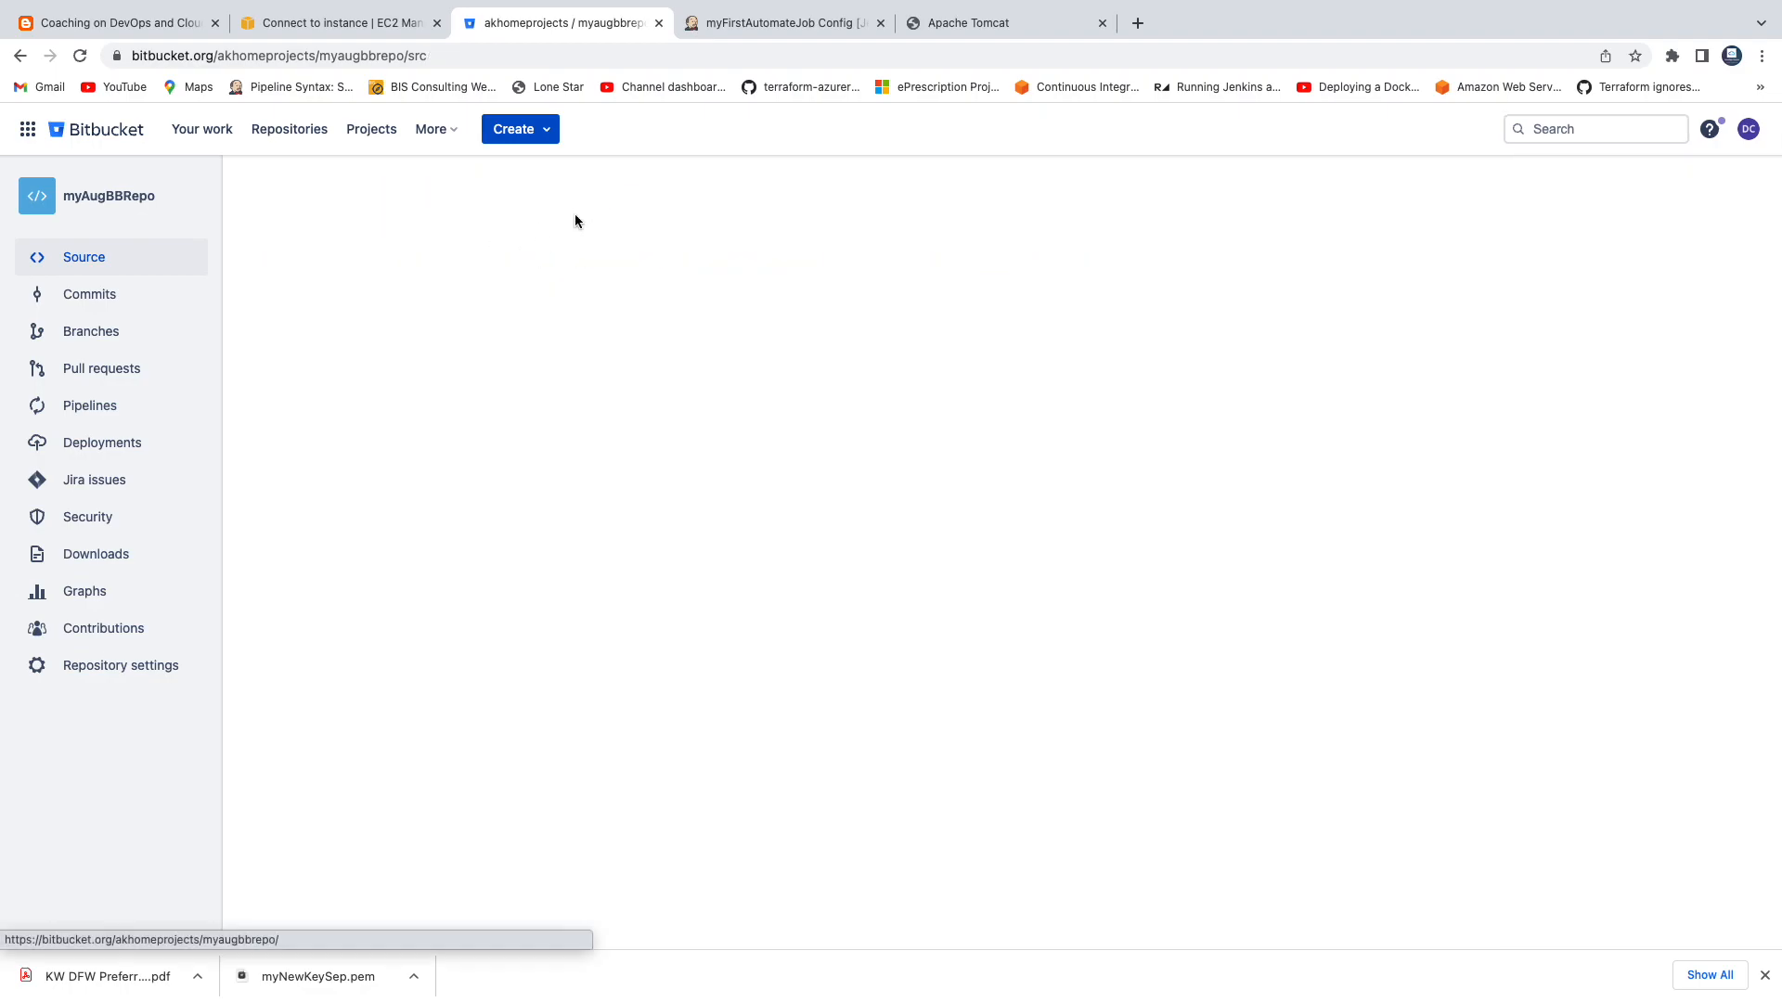
click(427, 54)
key(ctrl+c)
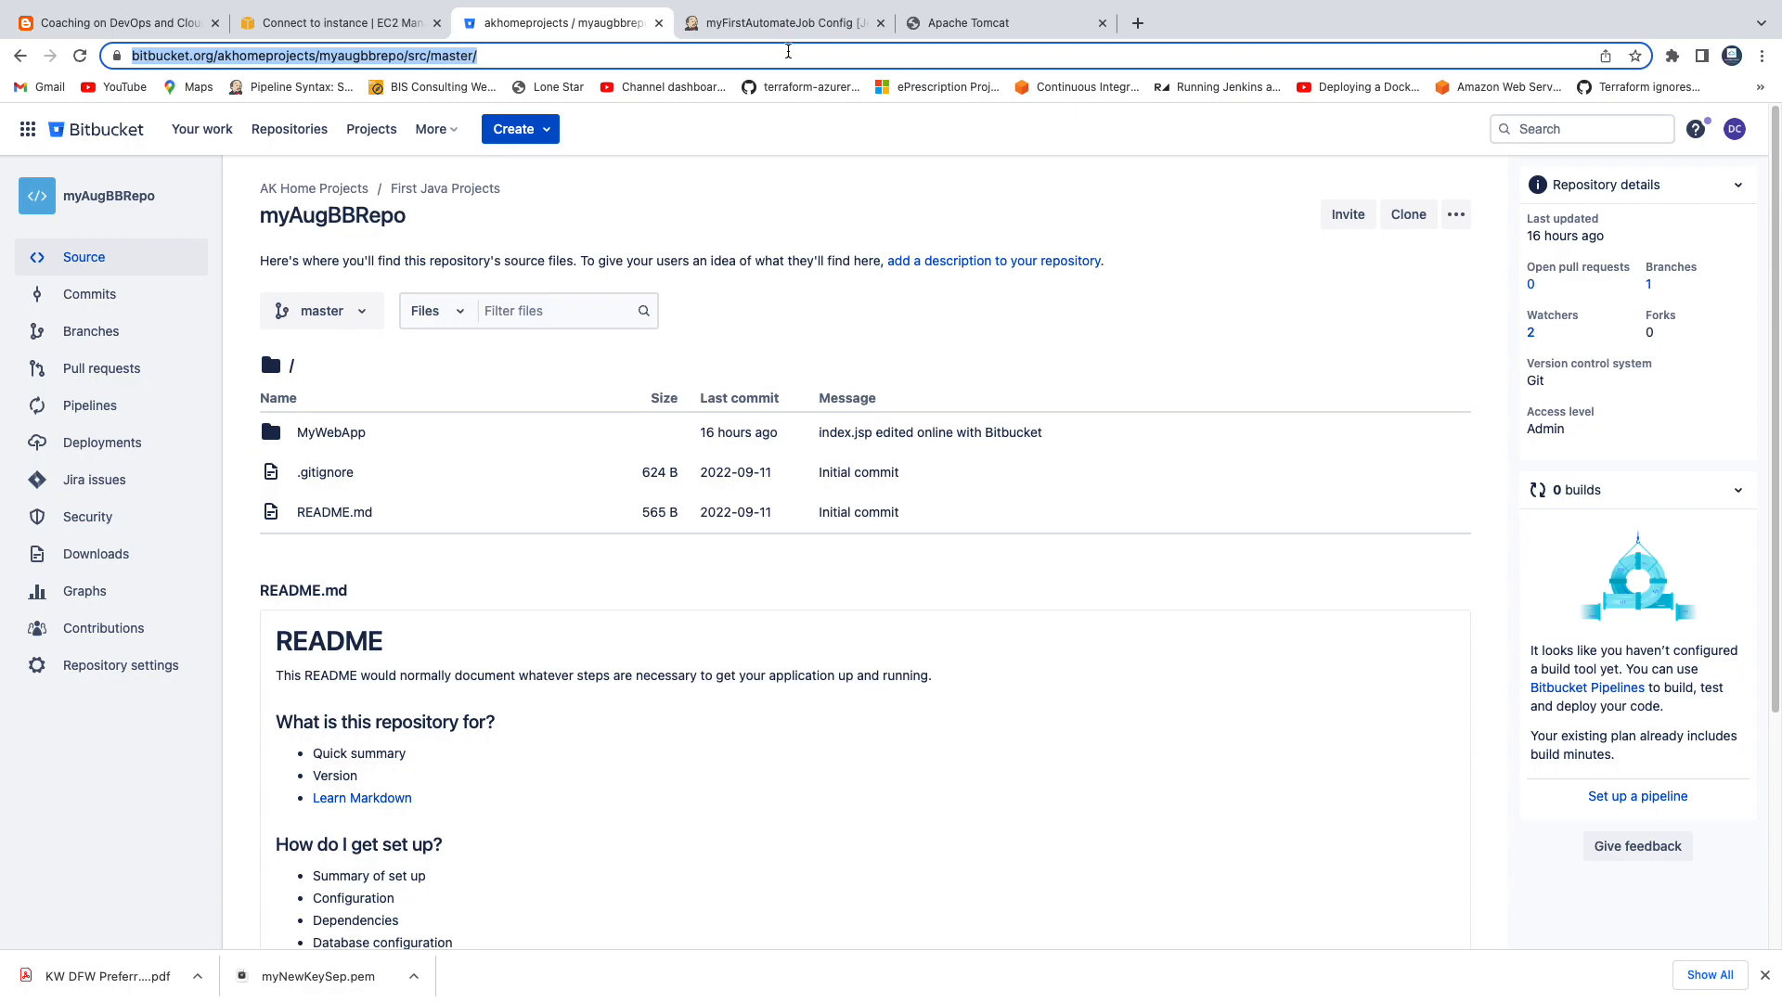
click(785, 23)
click(541, 544)
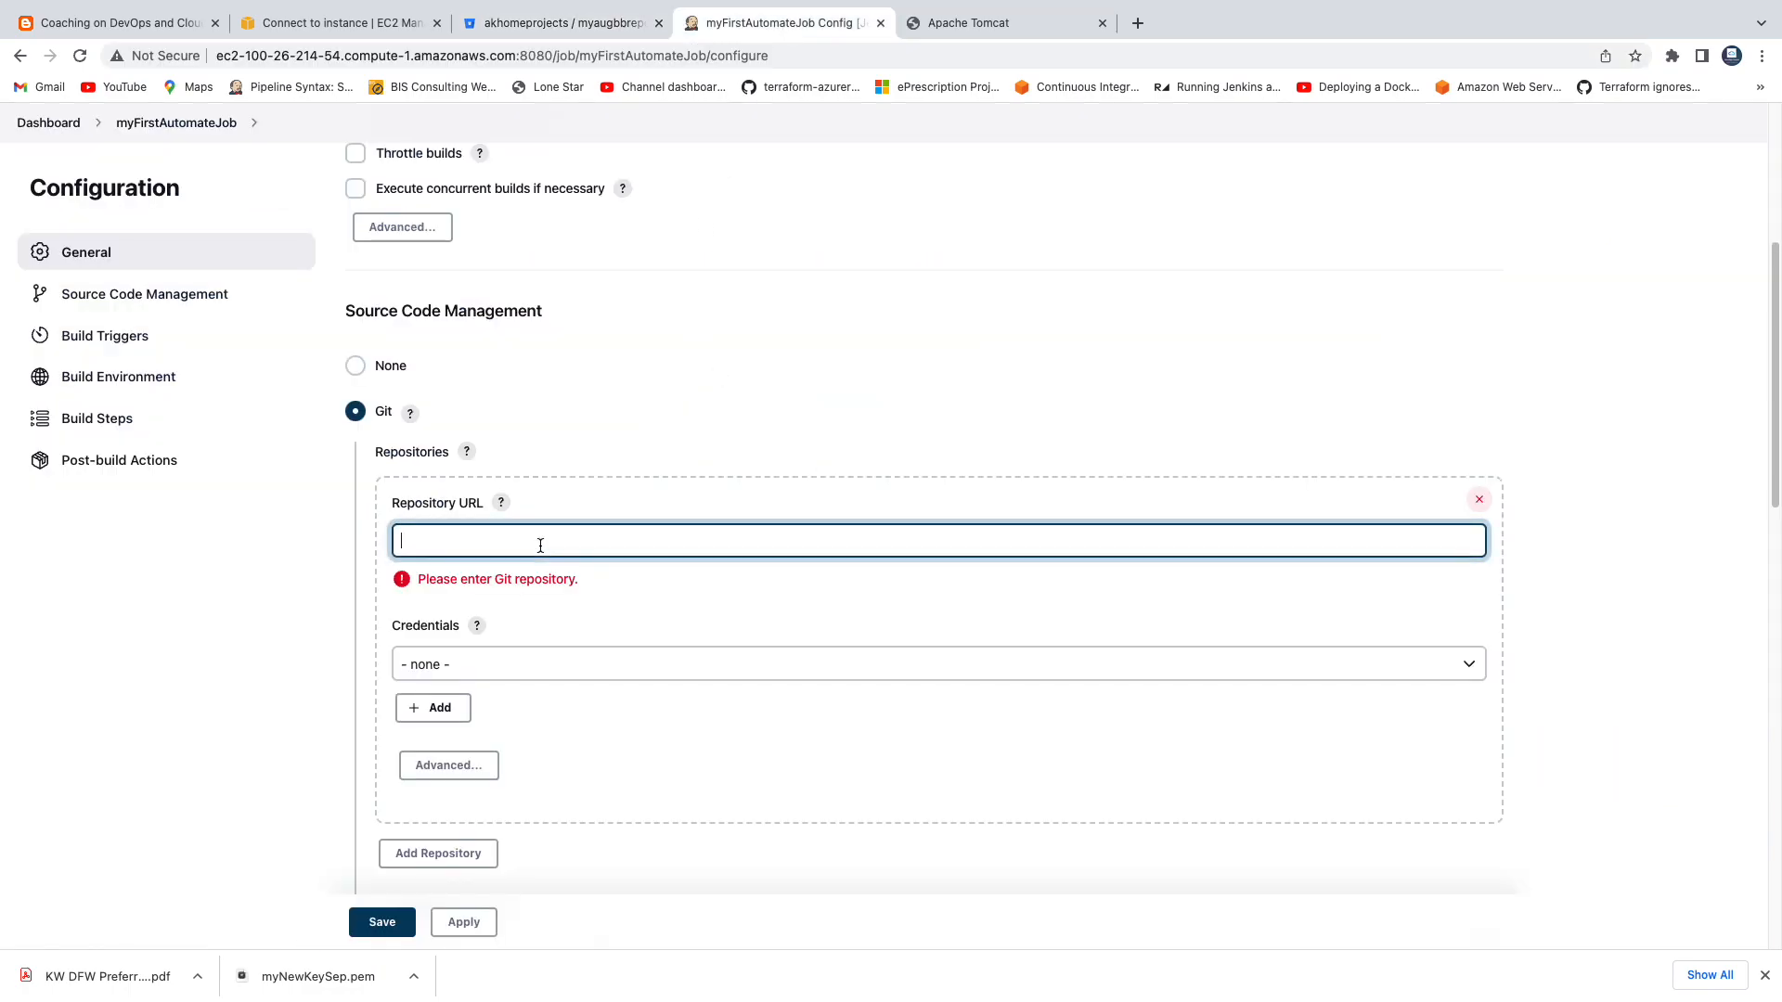
key(ctrl+v)
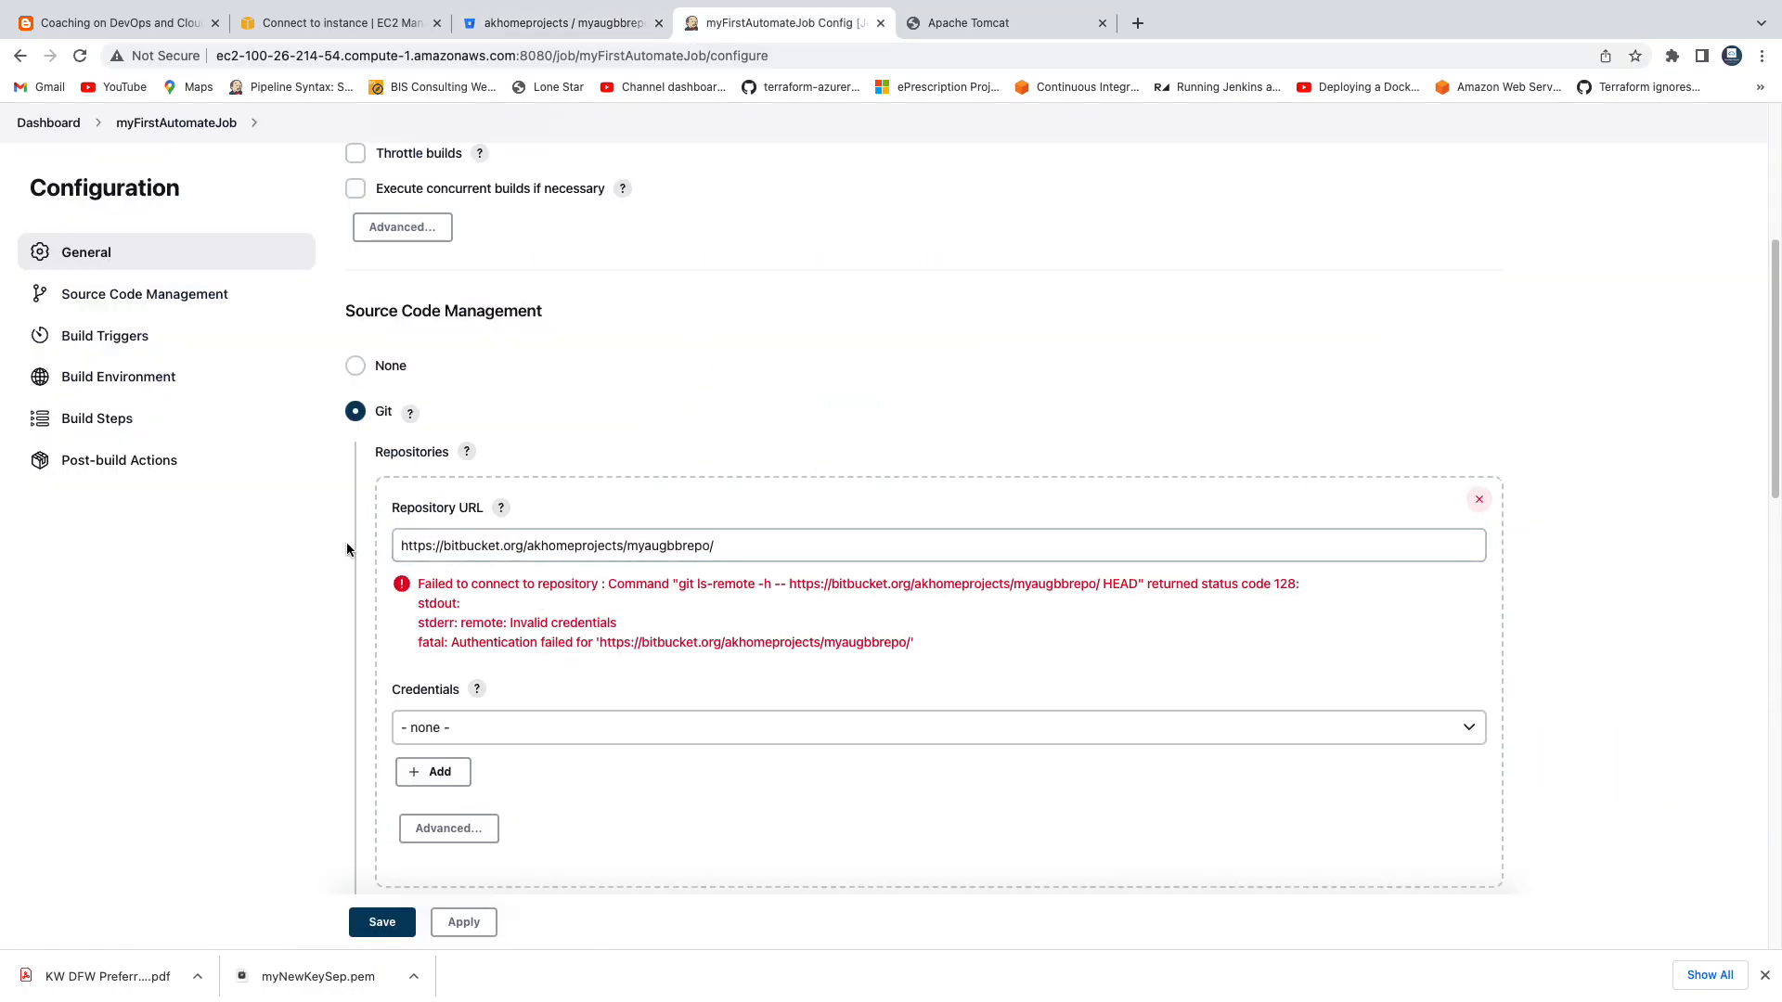
Switch to Bitbucket, check the repository's access level, and open the App passwords page of the personal settings.
scroll(838, 575, down, 1)
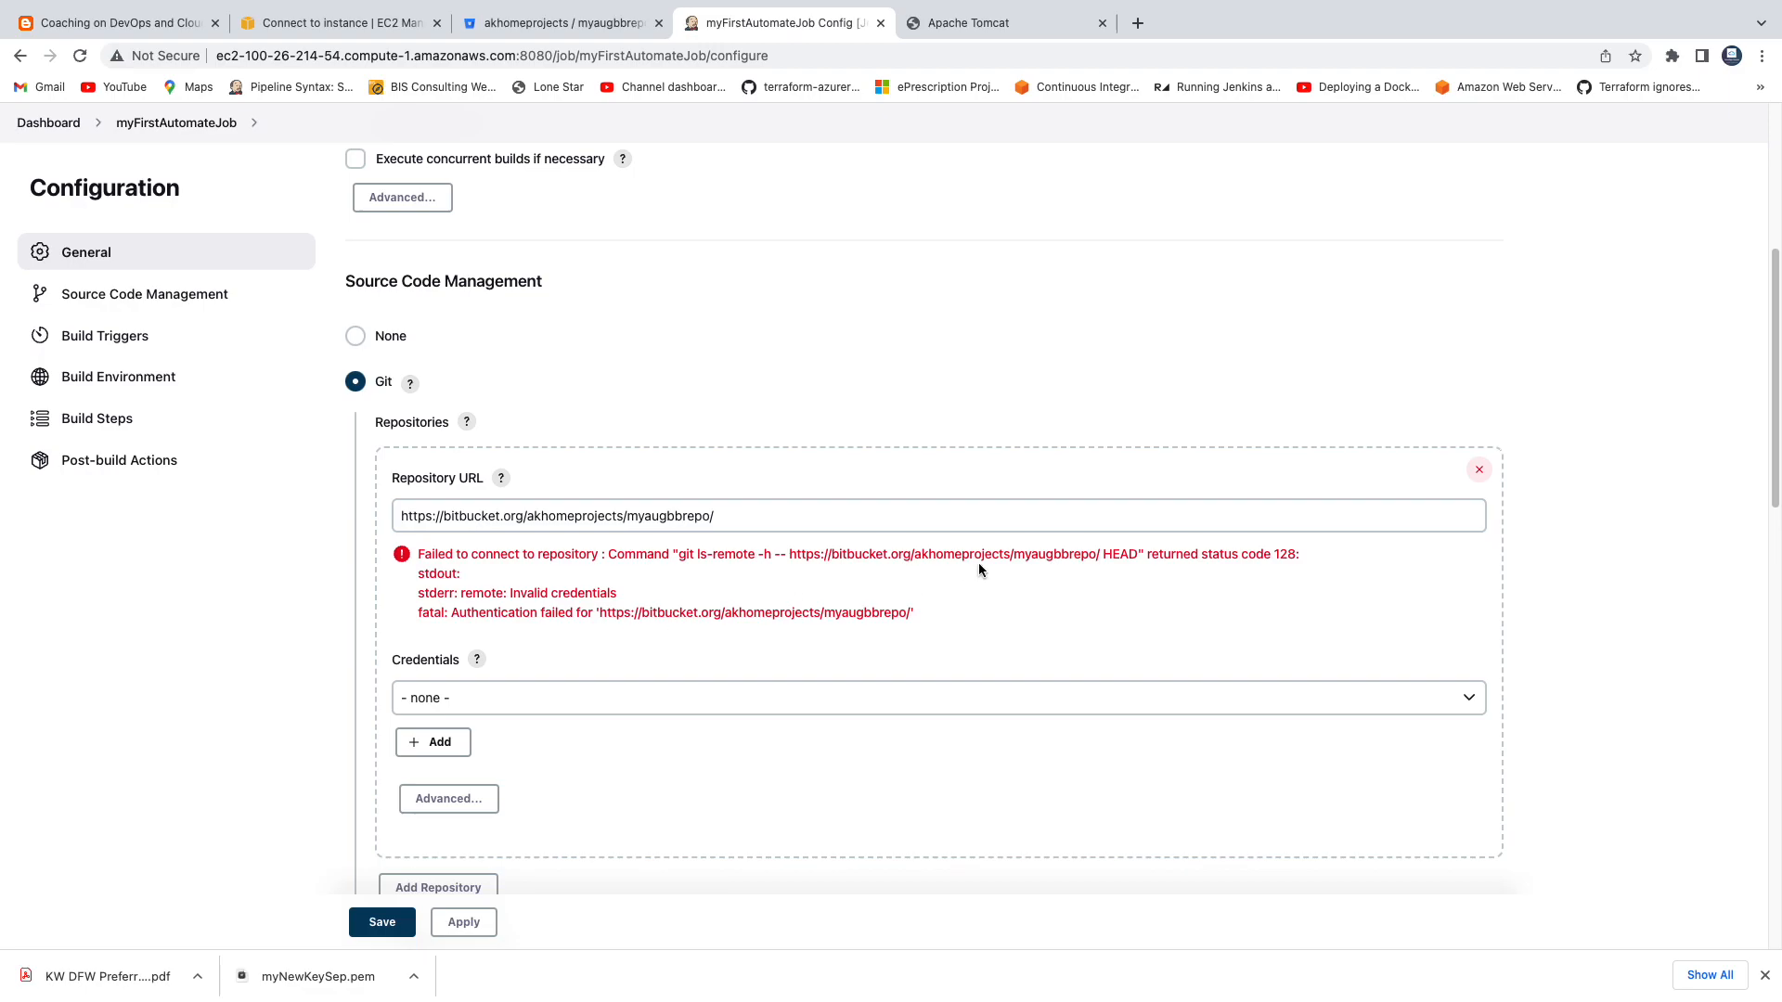
click(591, 25)
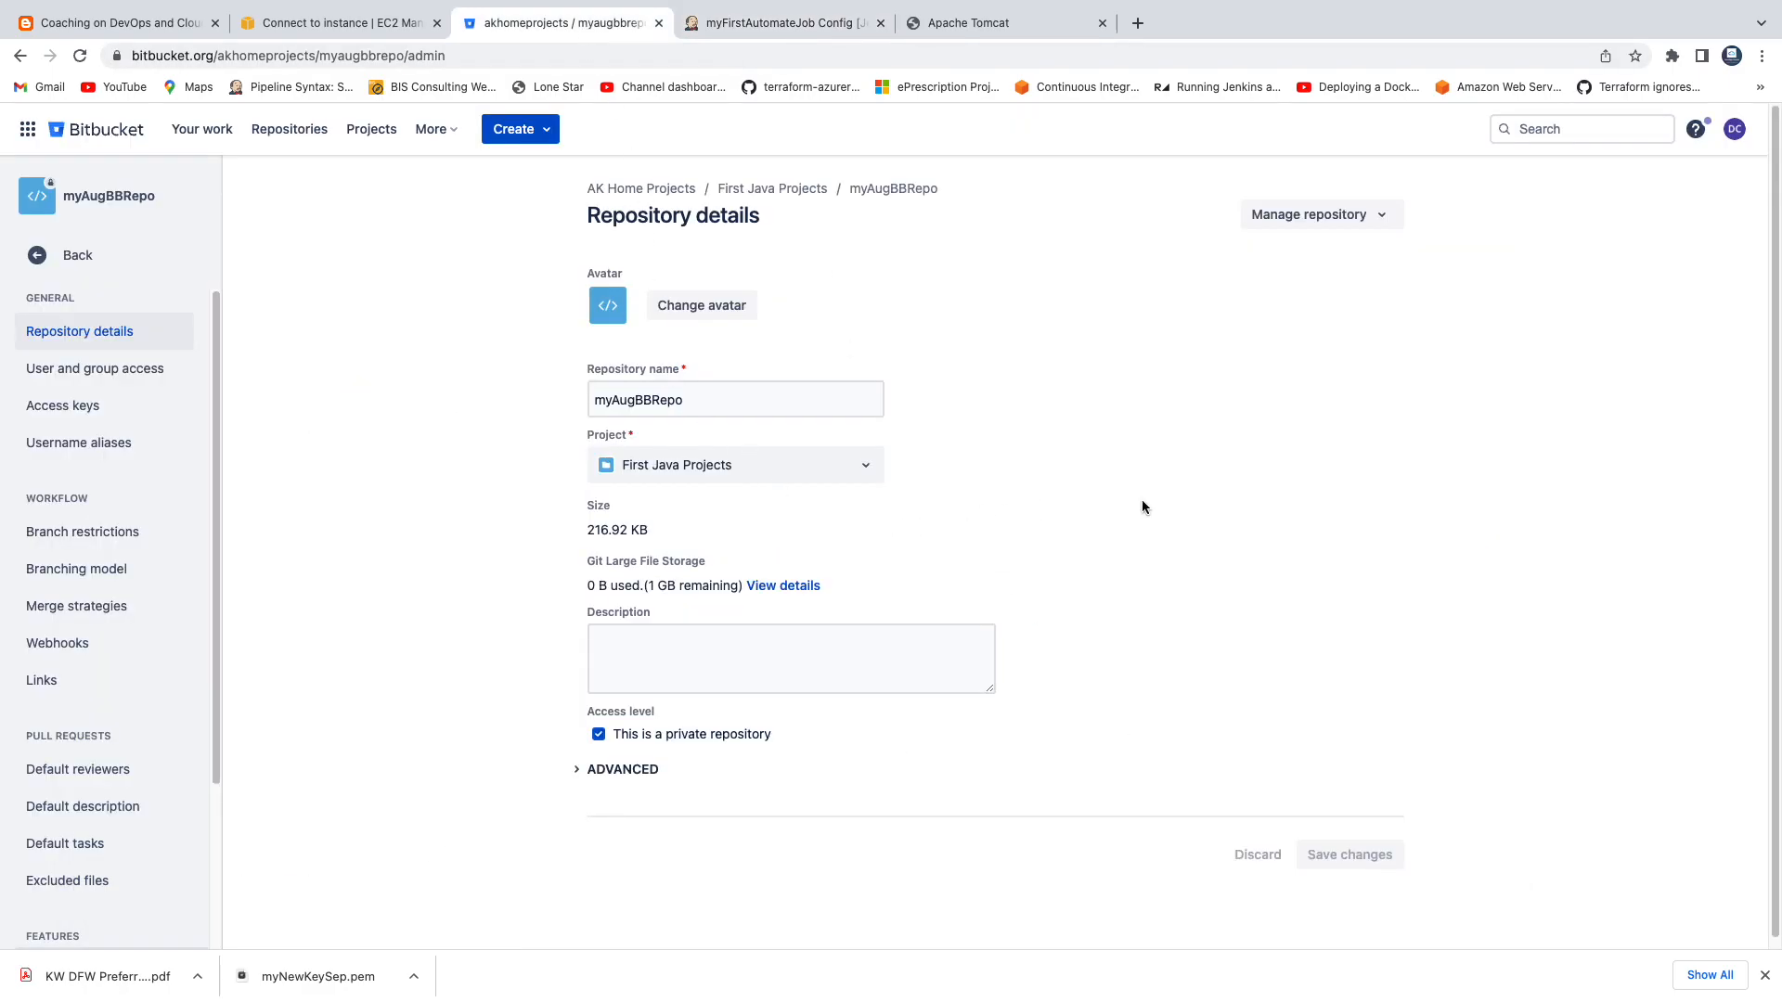
click(20, 56)
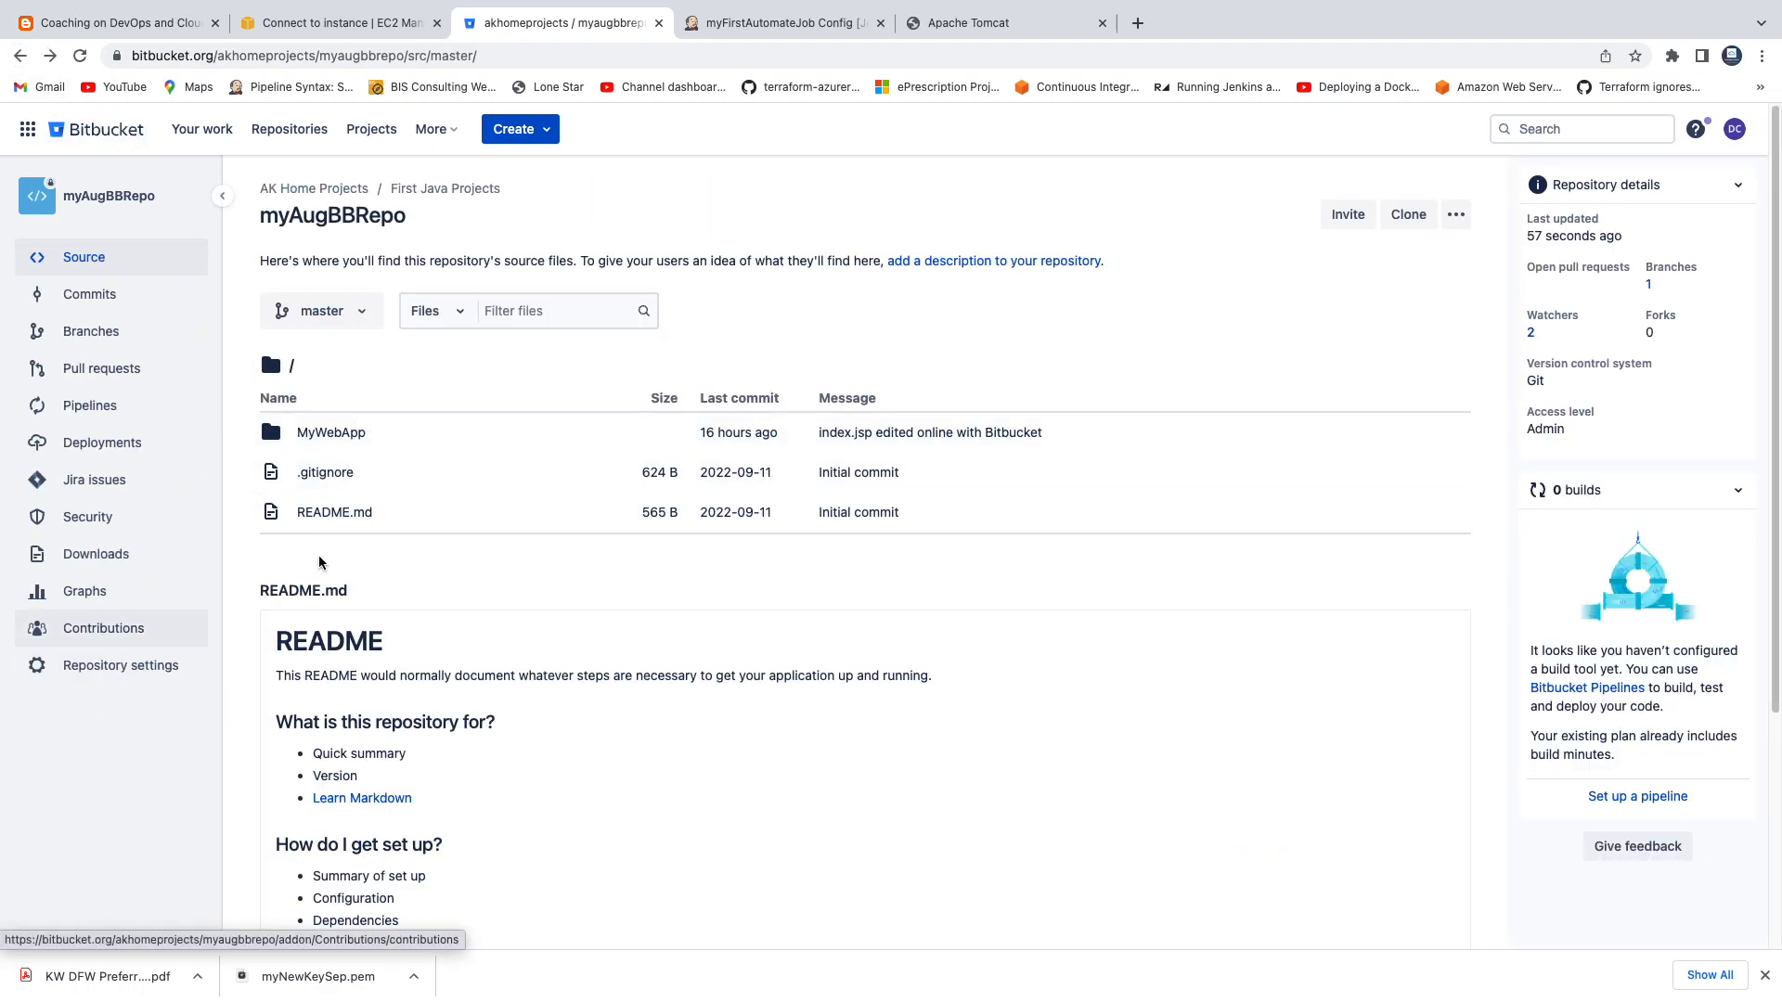
click(1735, 133)
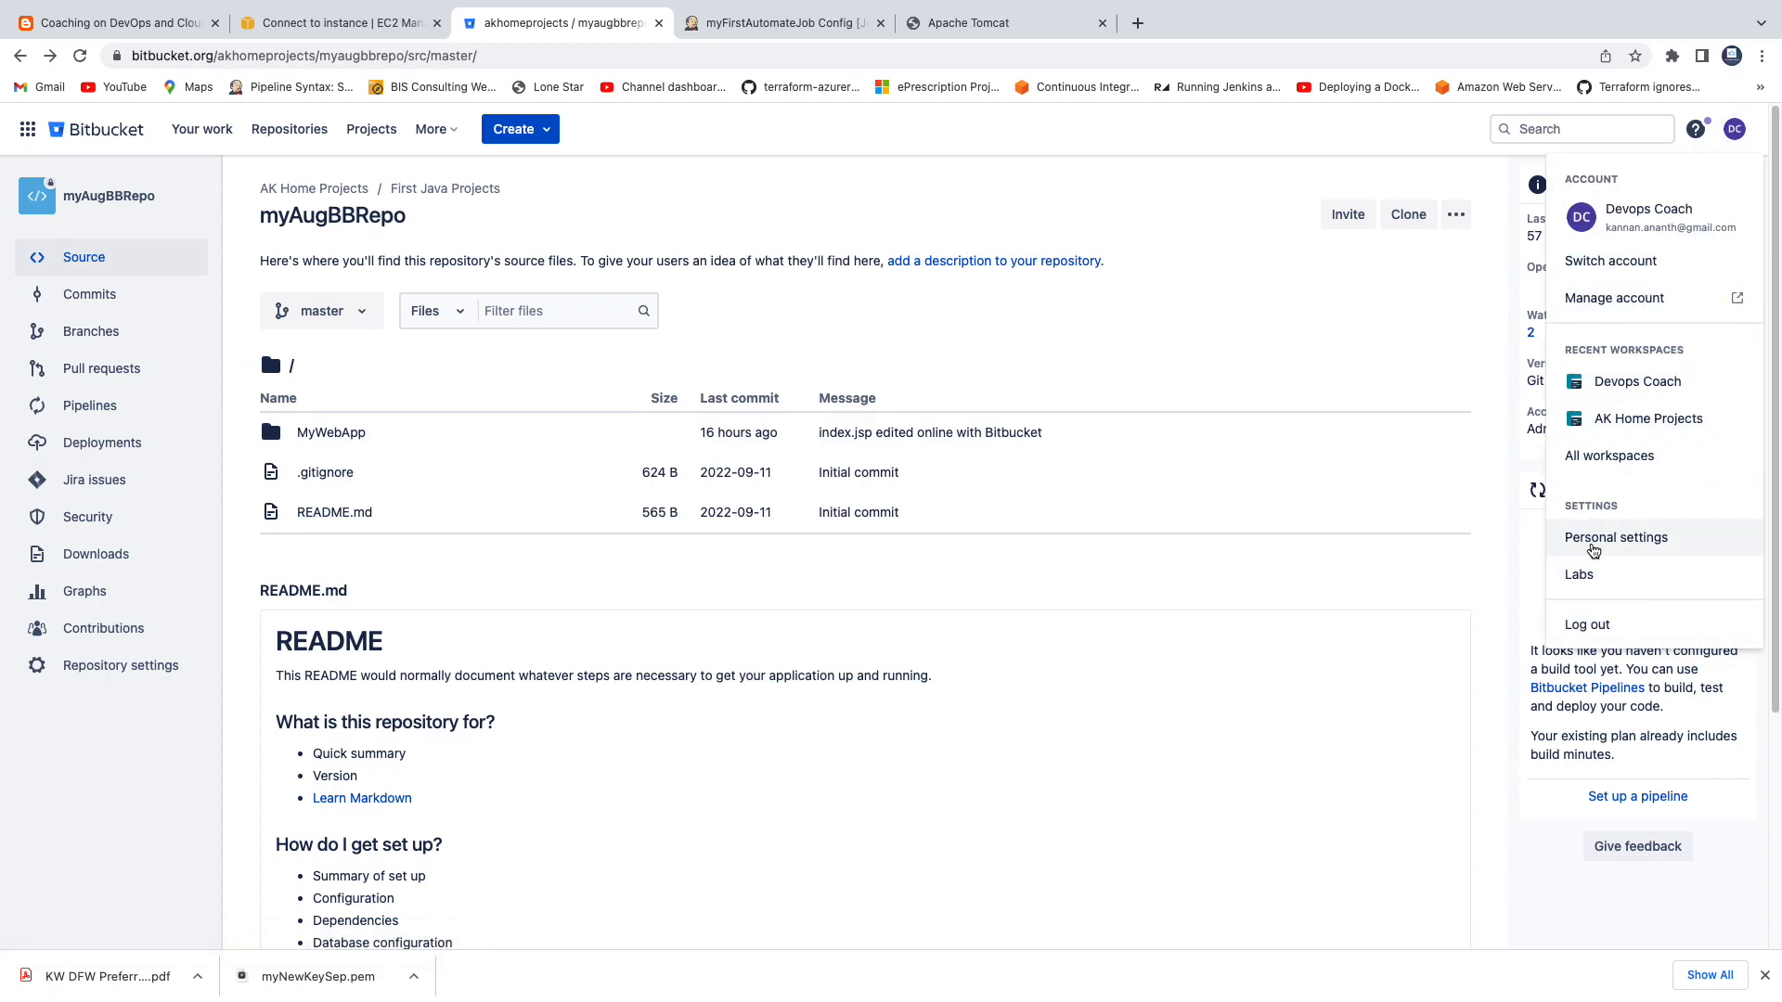
click(1582, 539)
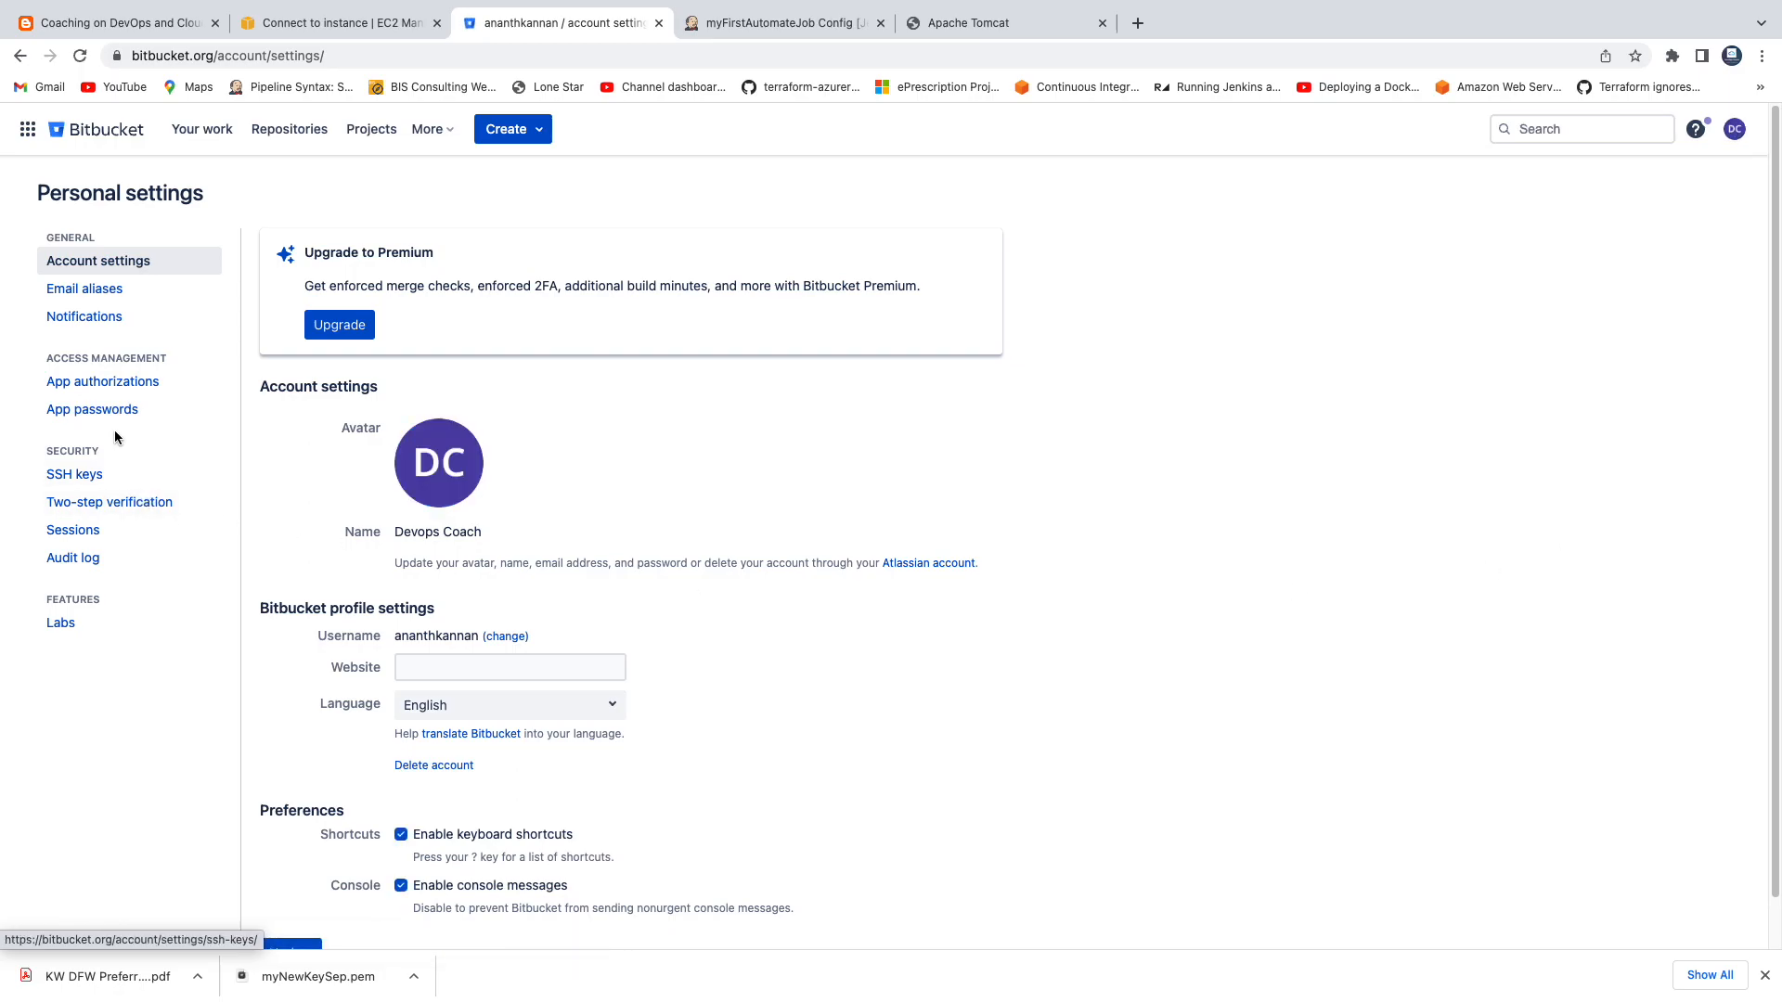
click(97, 410)
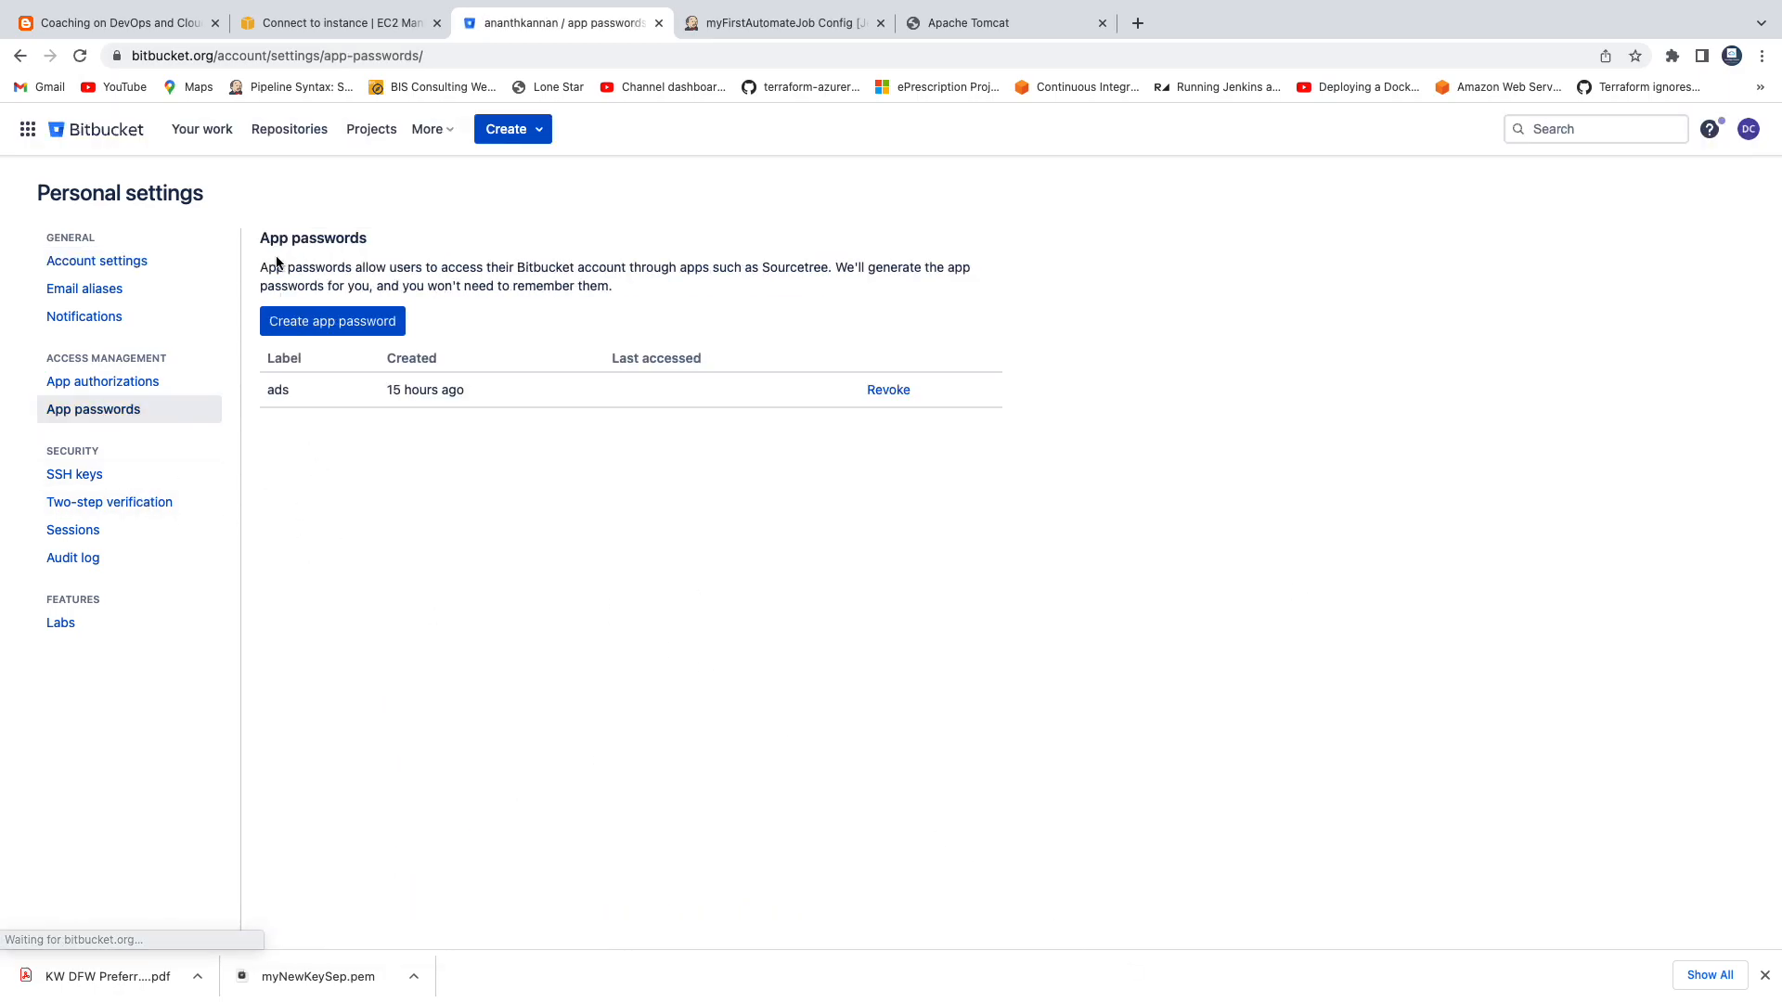
drag(374, 269, 892, 278)
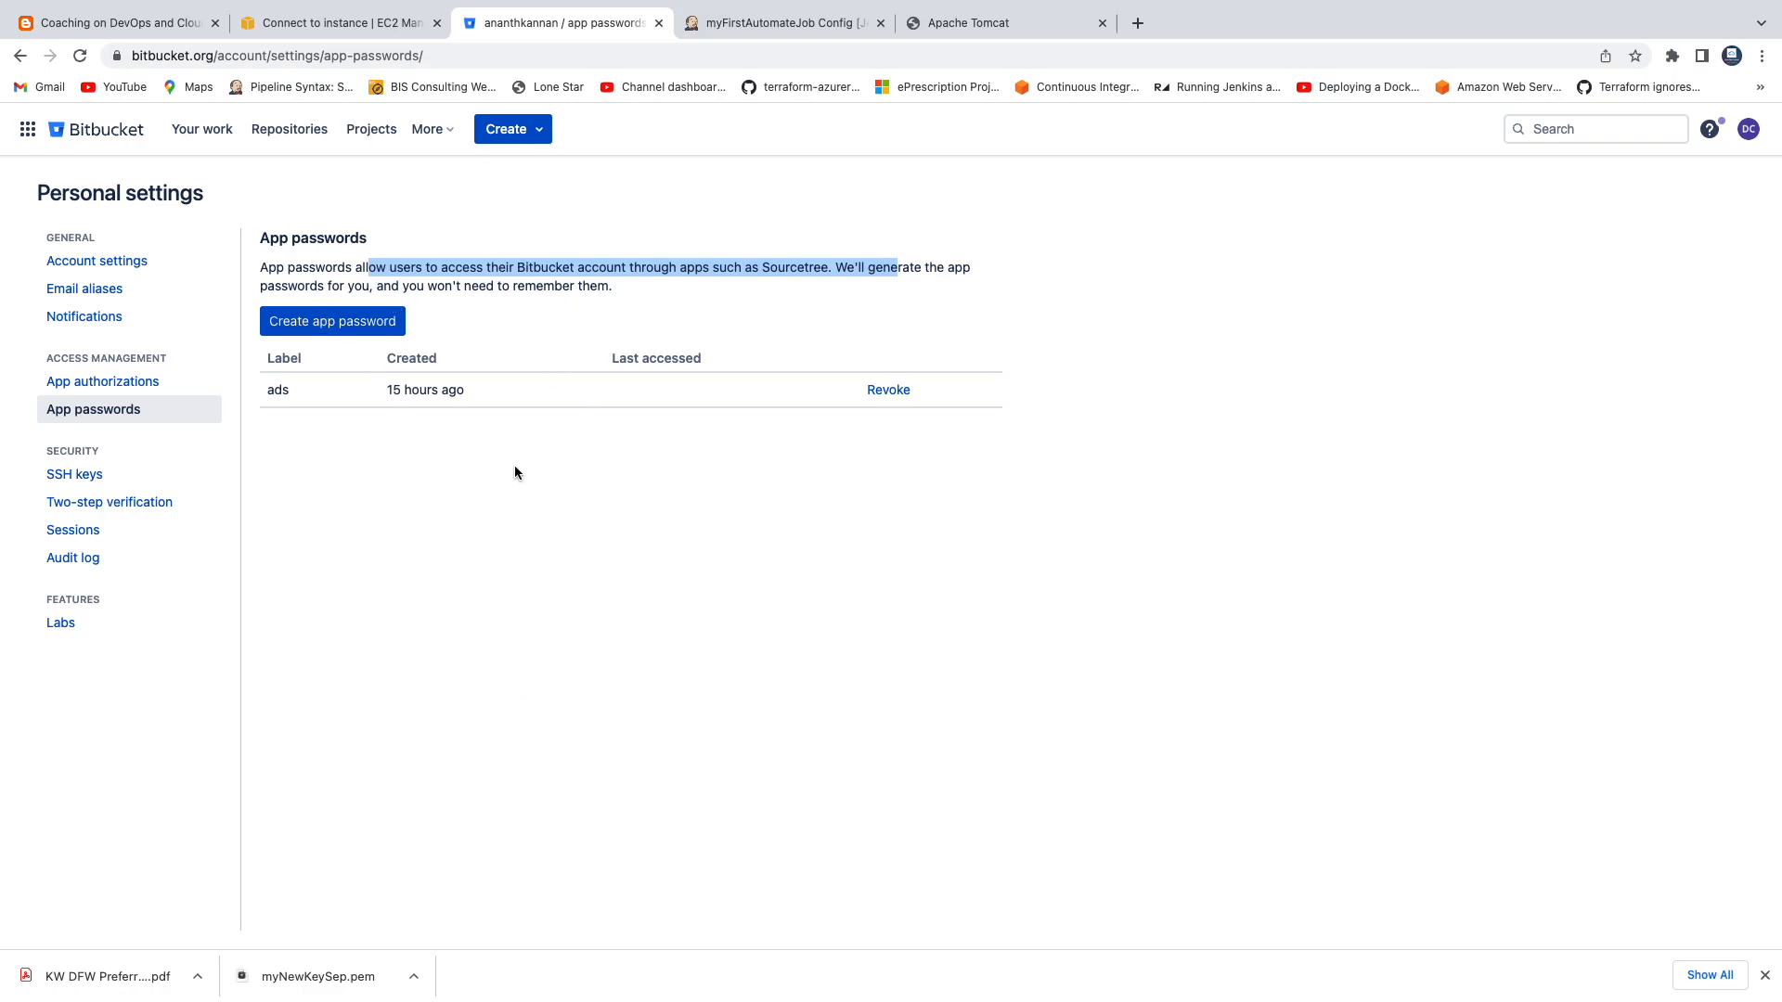
Create an app password labelled myJenkinsUse with Read and Write permissions for Repositories, and copy the generated password.
click(332, 321)
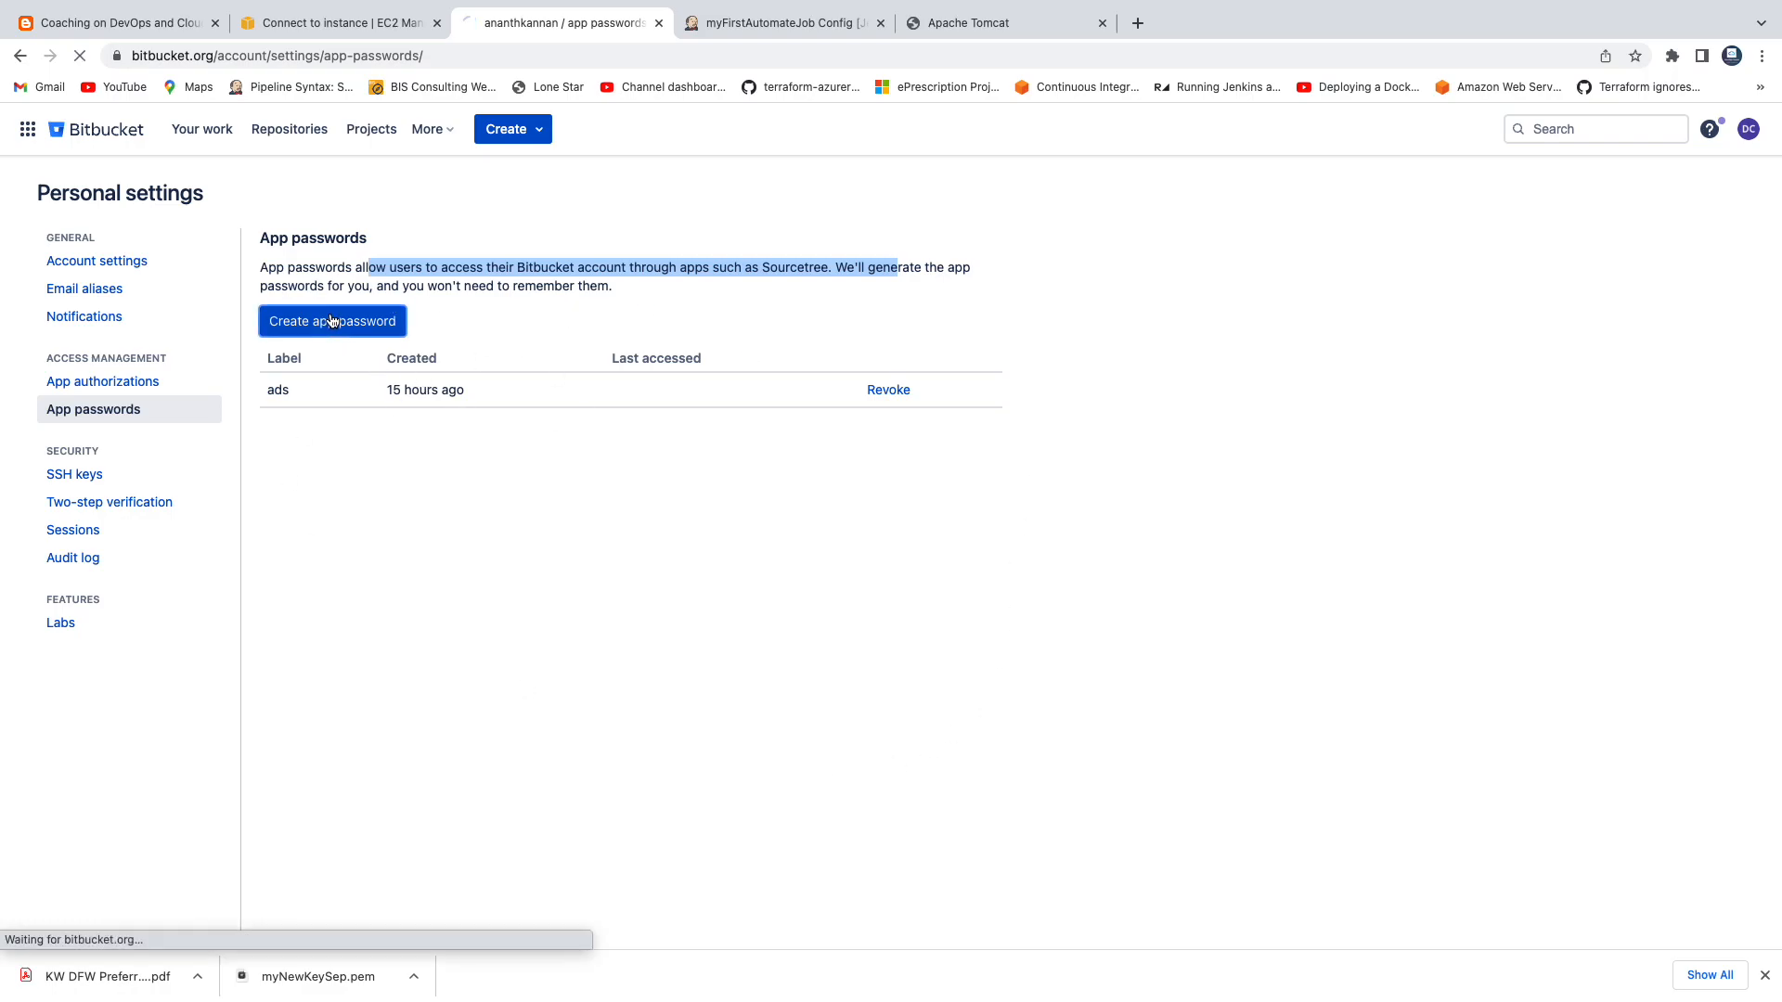
click(477, 309)
text(myJenkins)
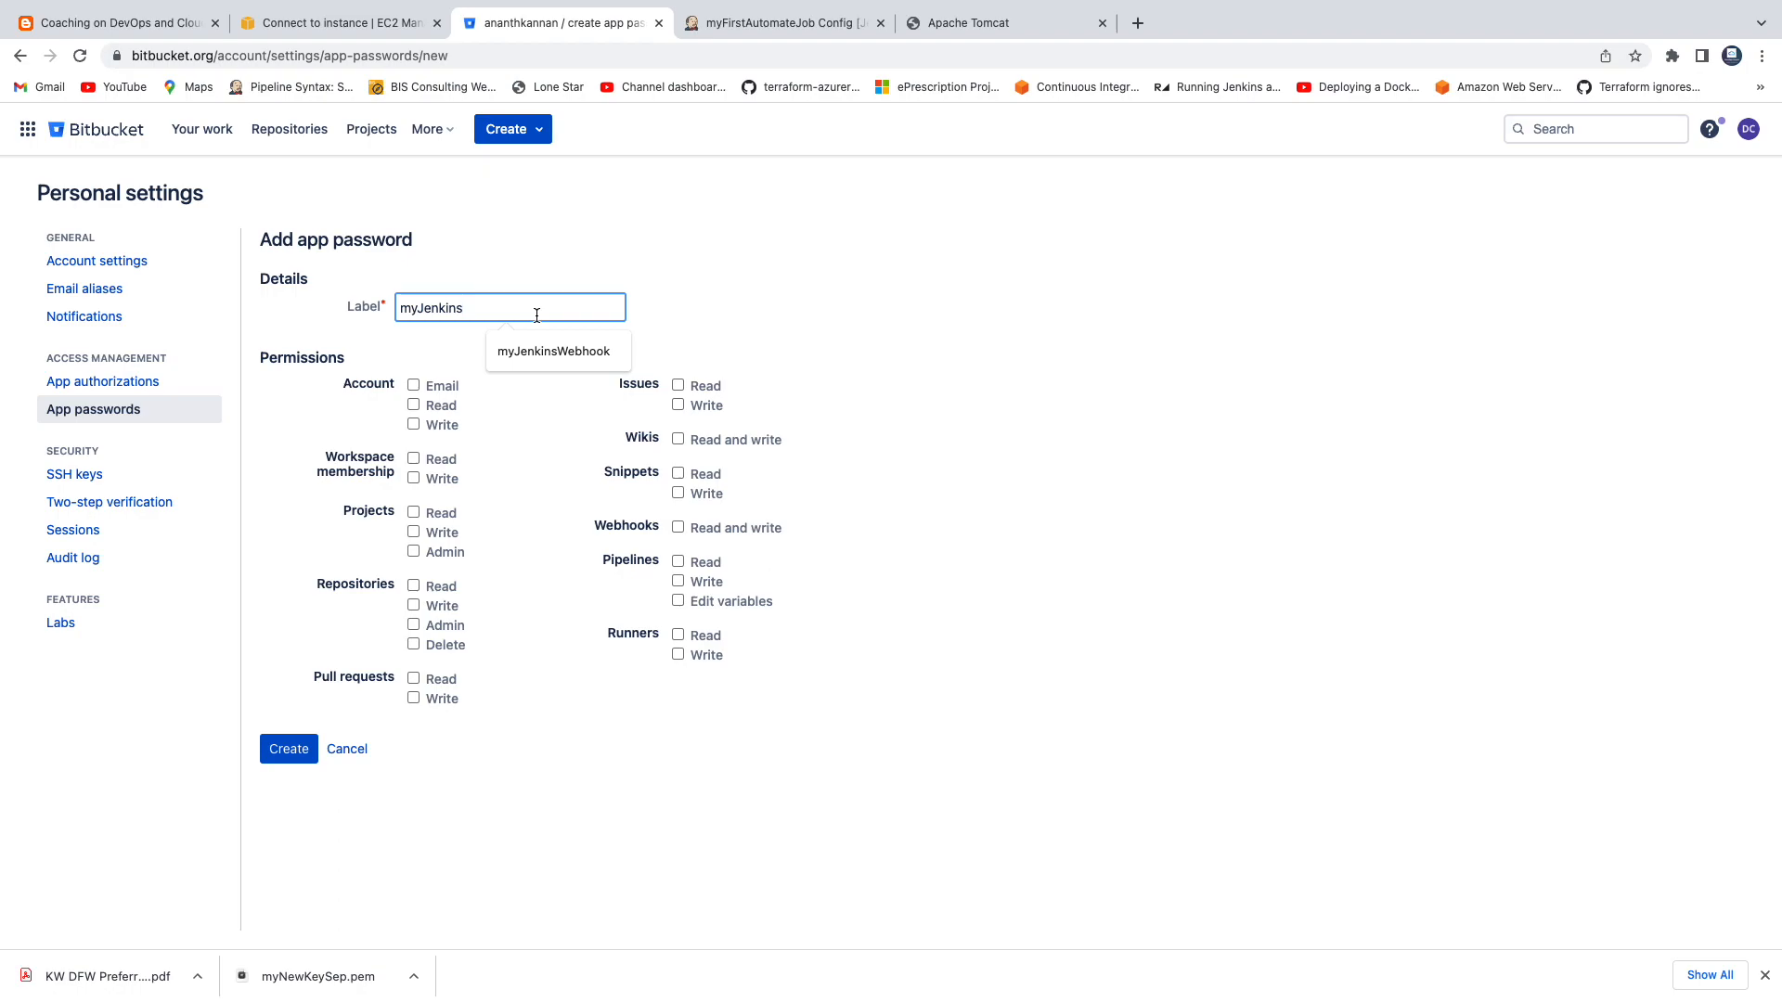
text(Use)
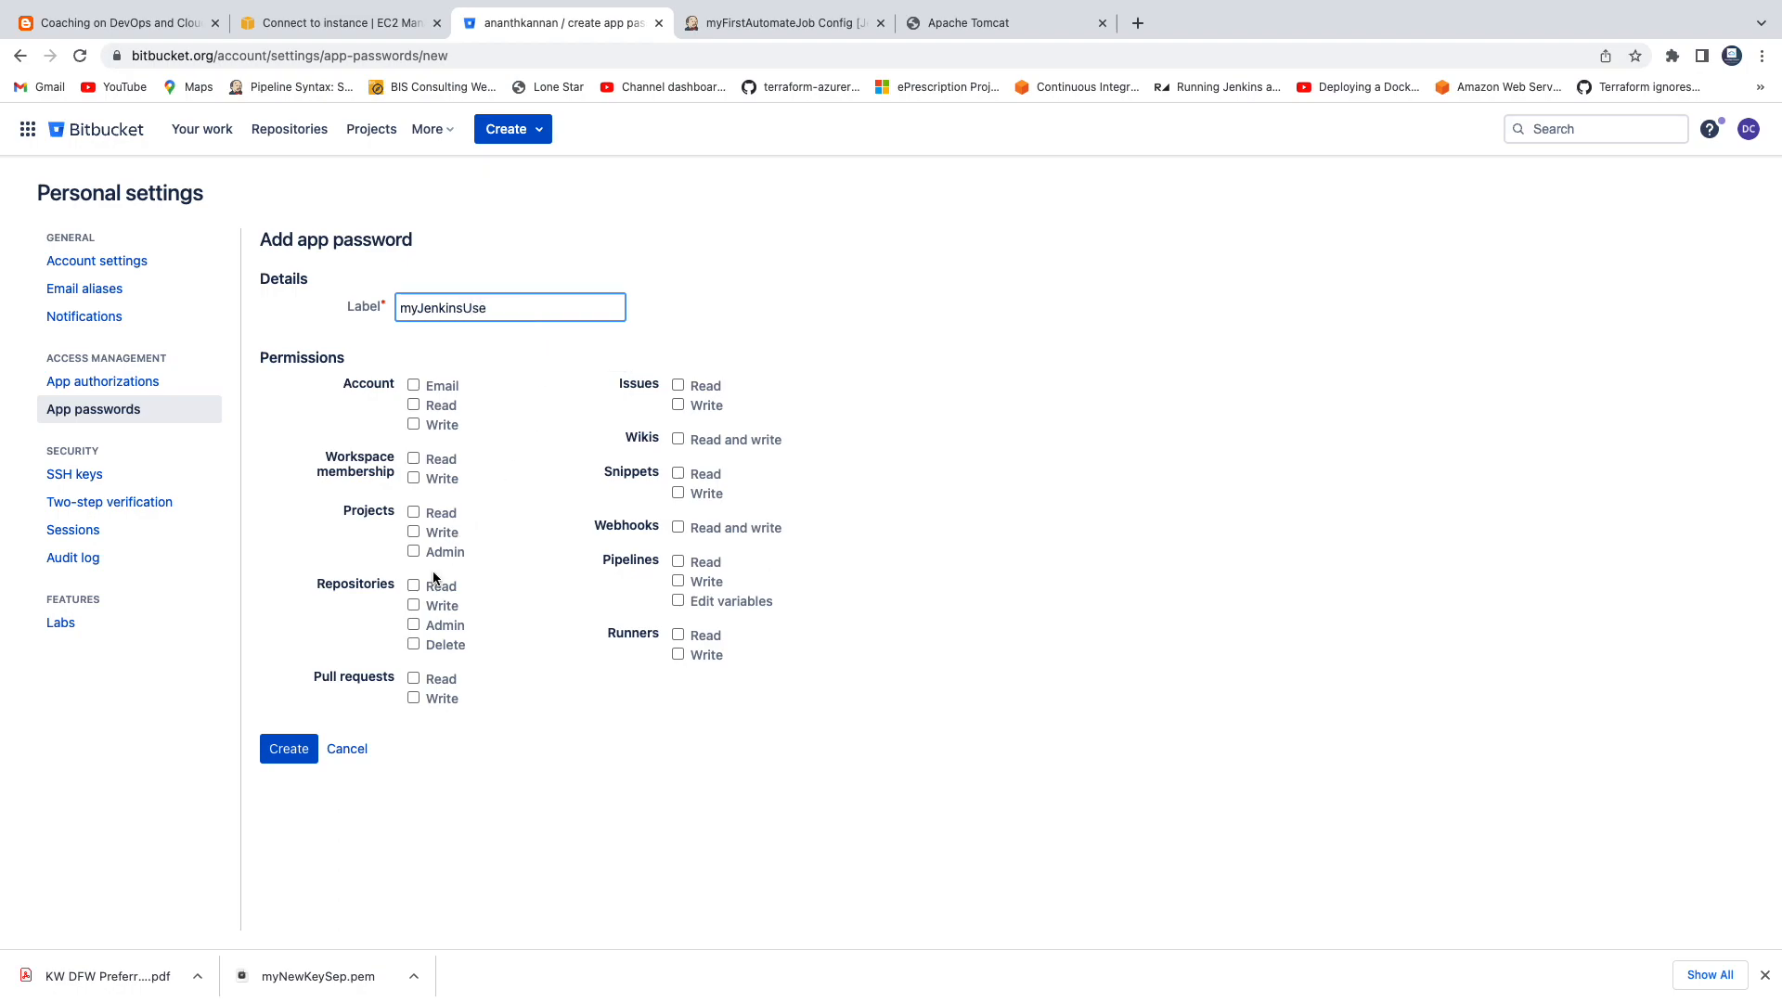
click(414, 585)
click(414, 605)
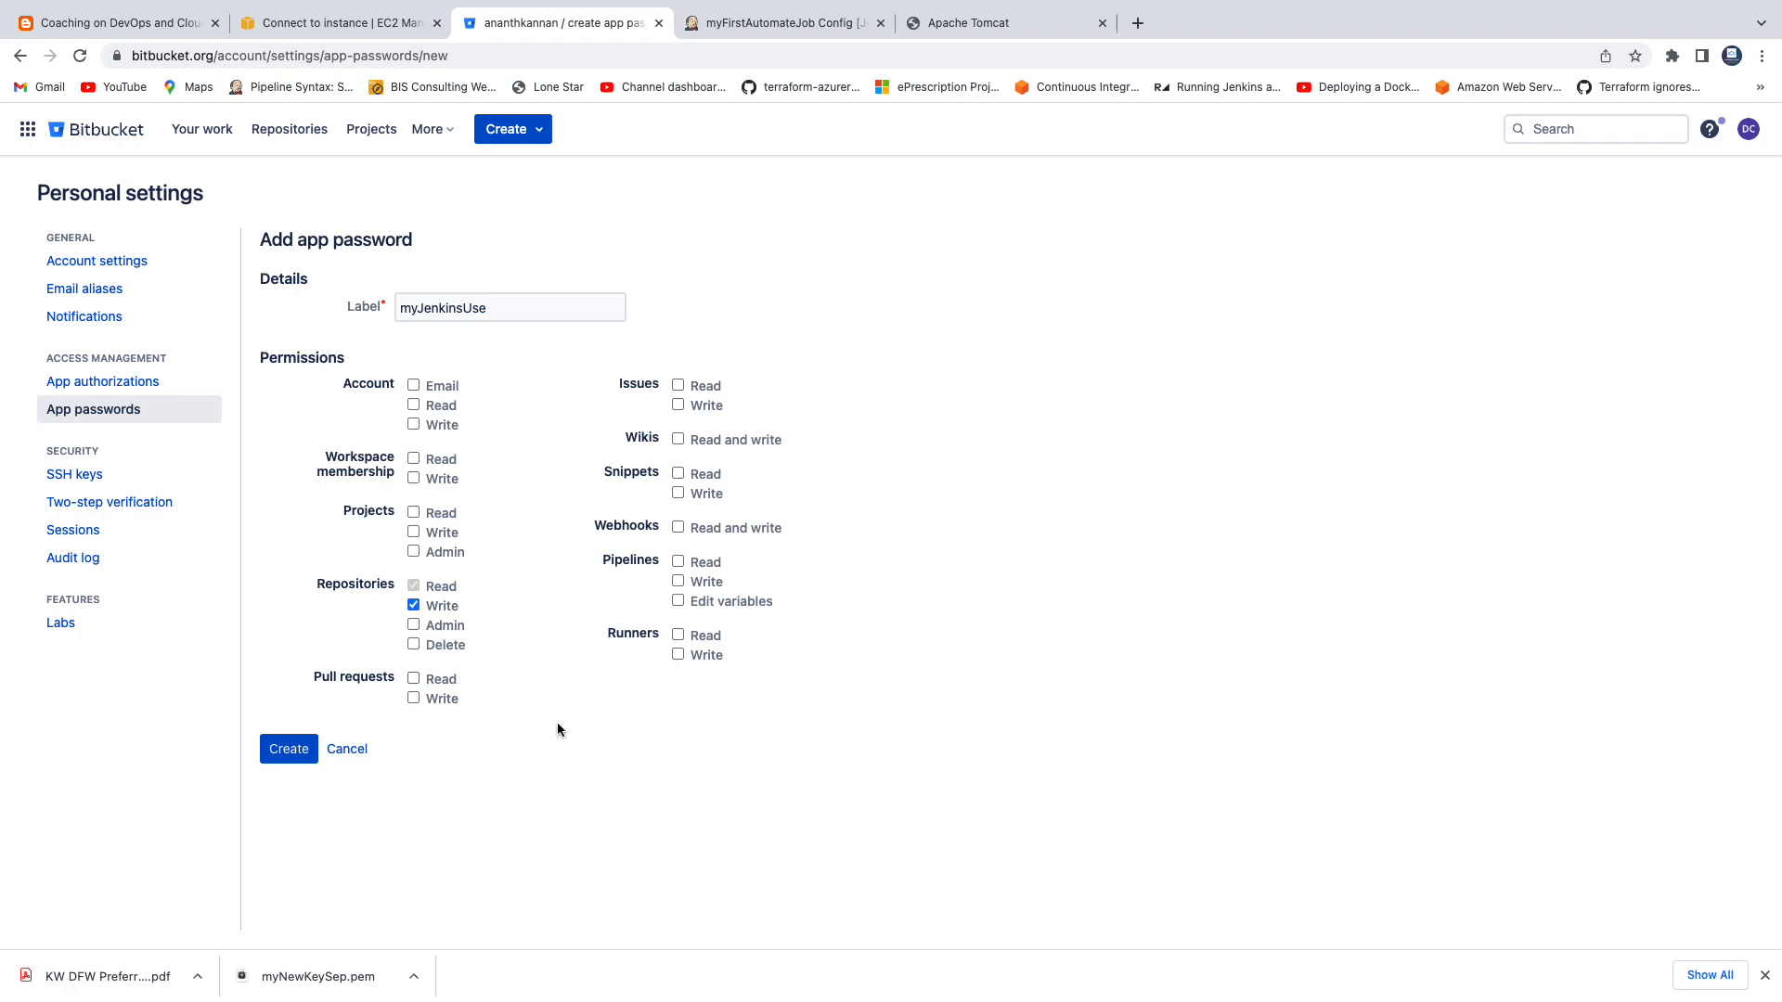
click(283, 758)
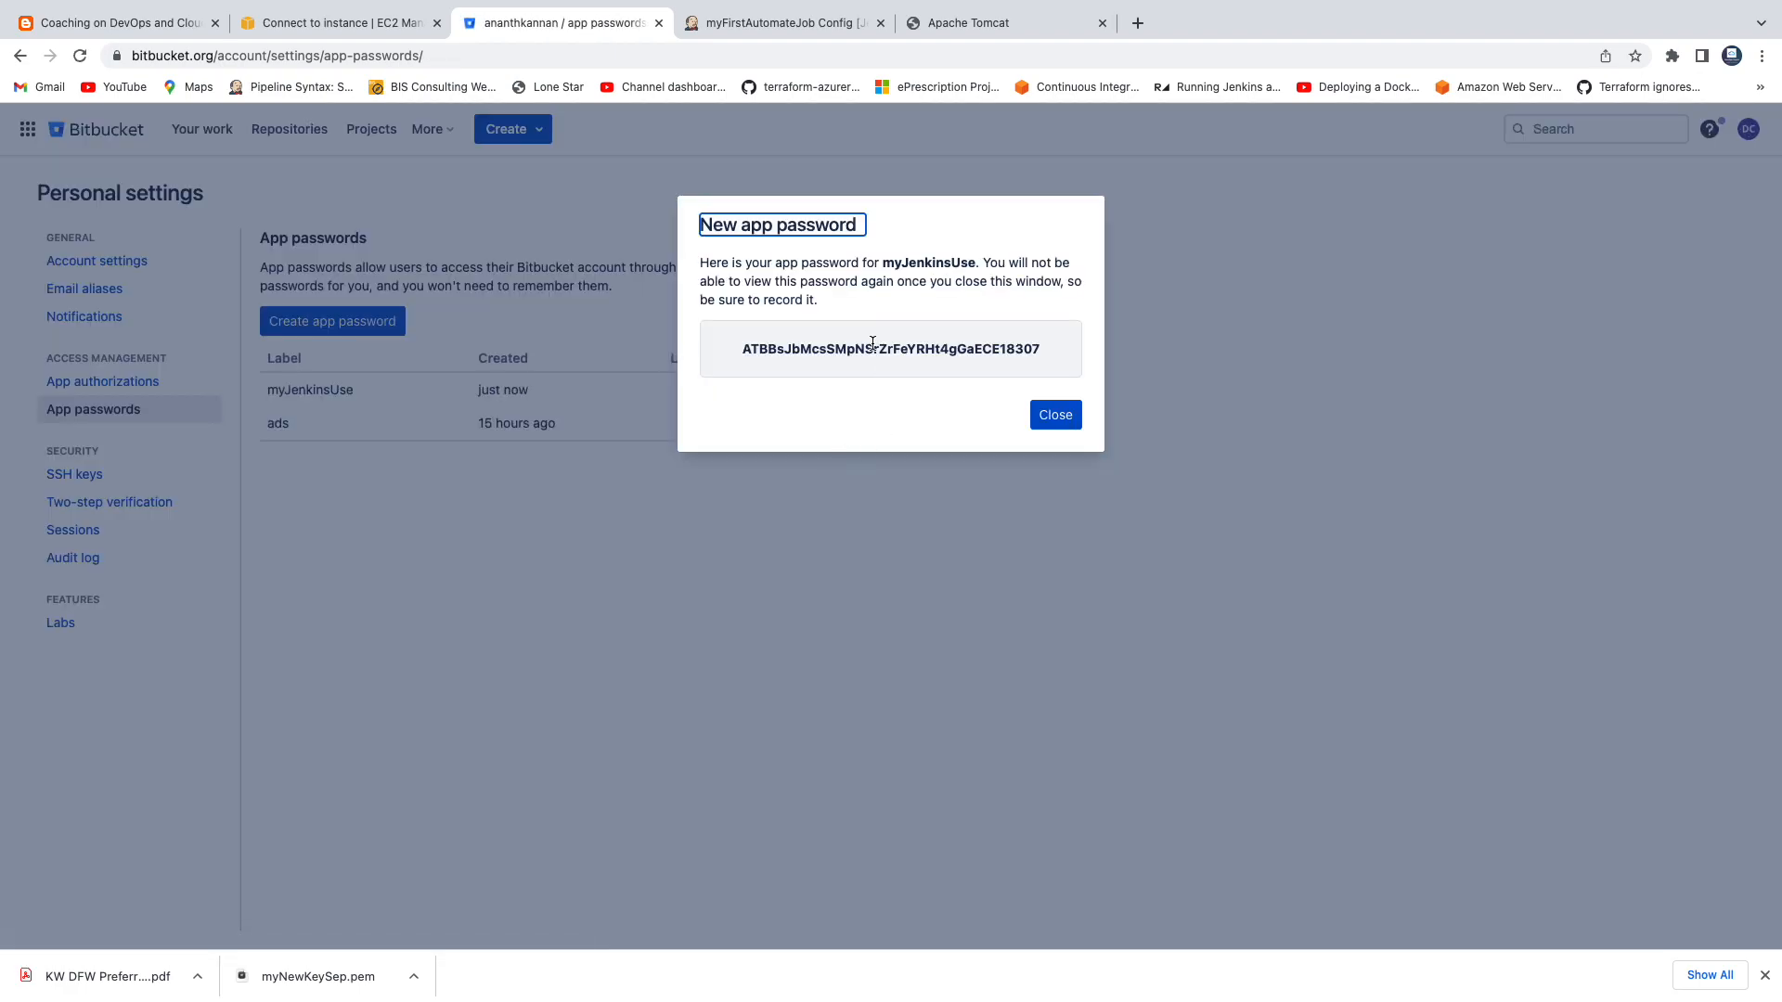
double_click(872, 348)
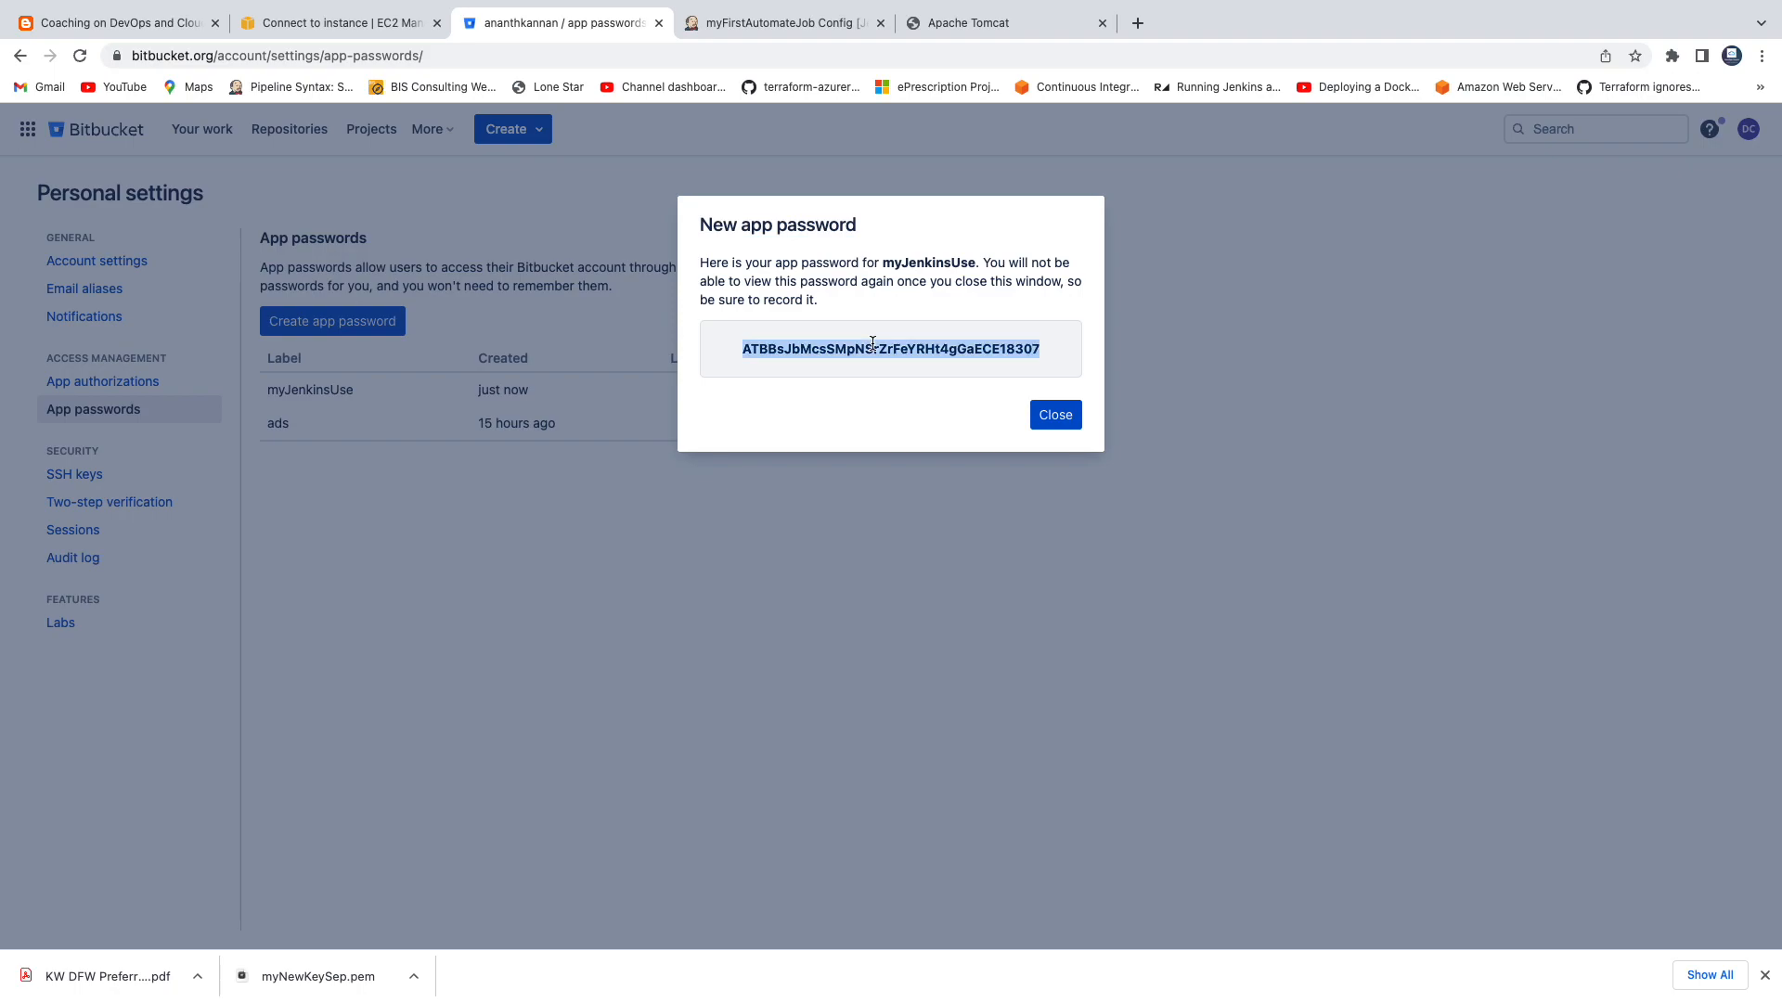
Back in the Jenkins job configuration, start adding a Jenkins credential for the Git repository.
click(790, 28)
click(439, 747)
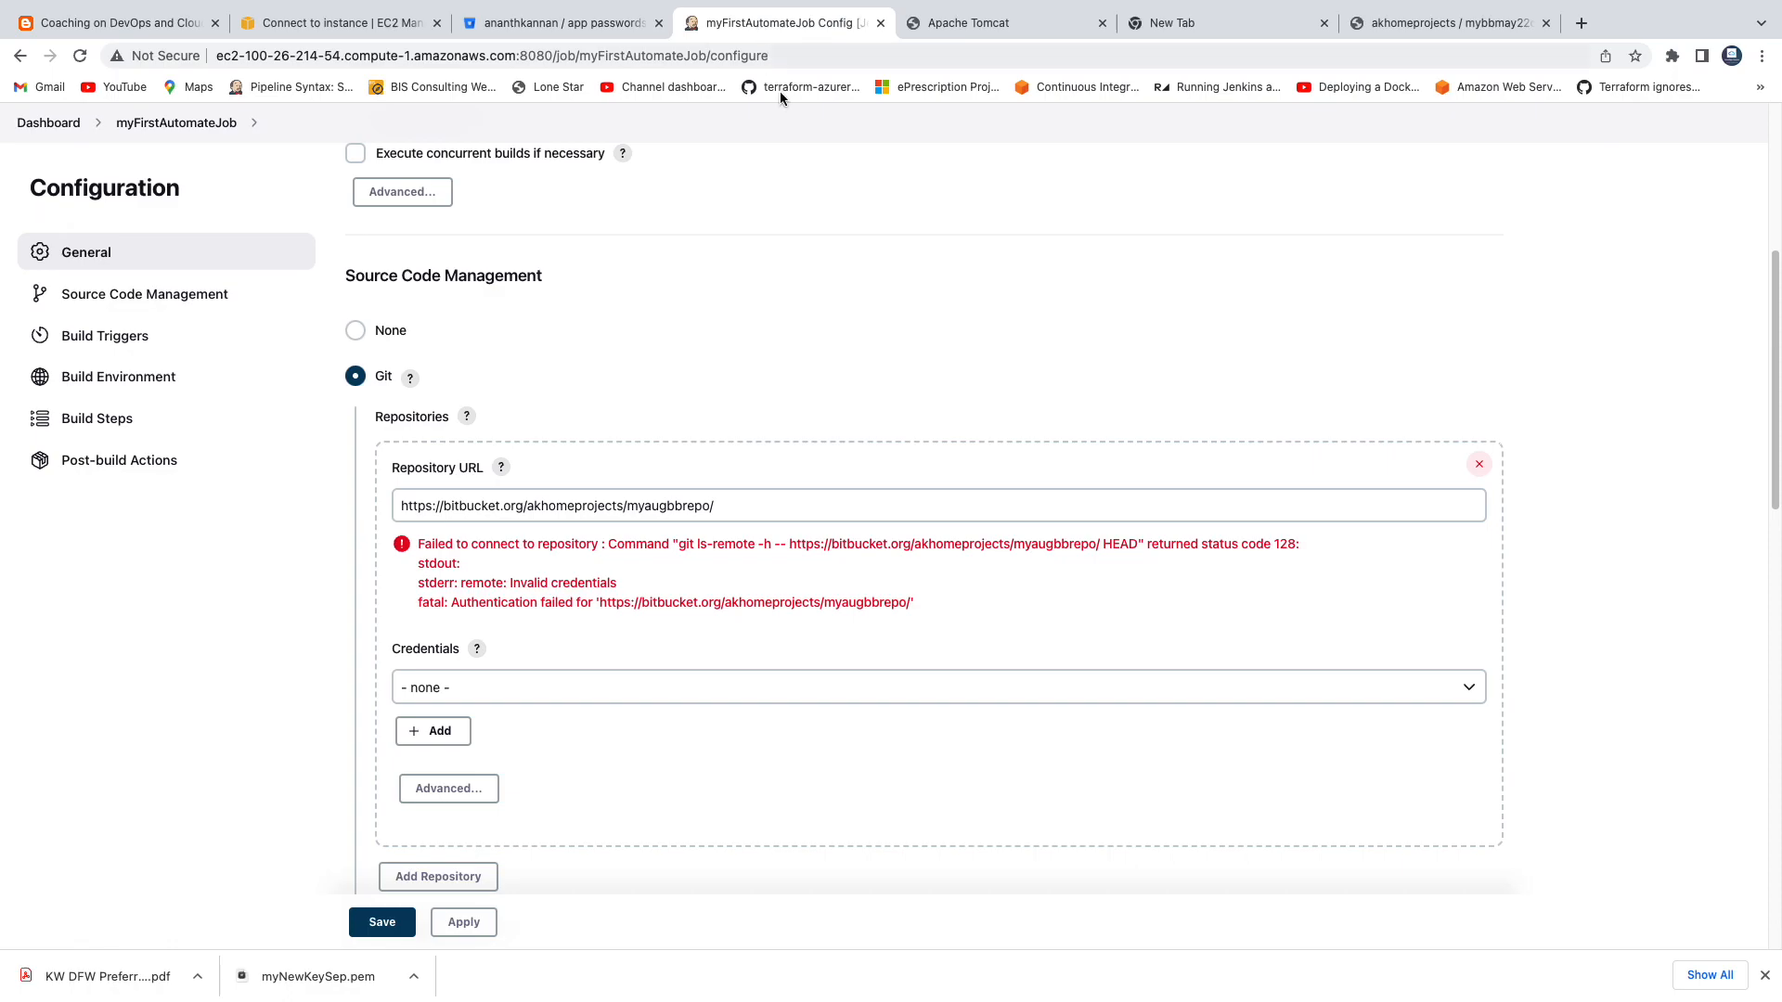
click(464, 735)
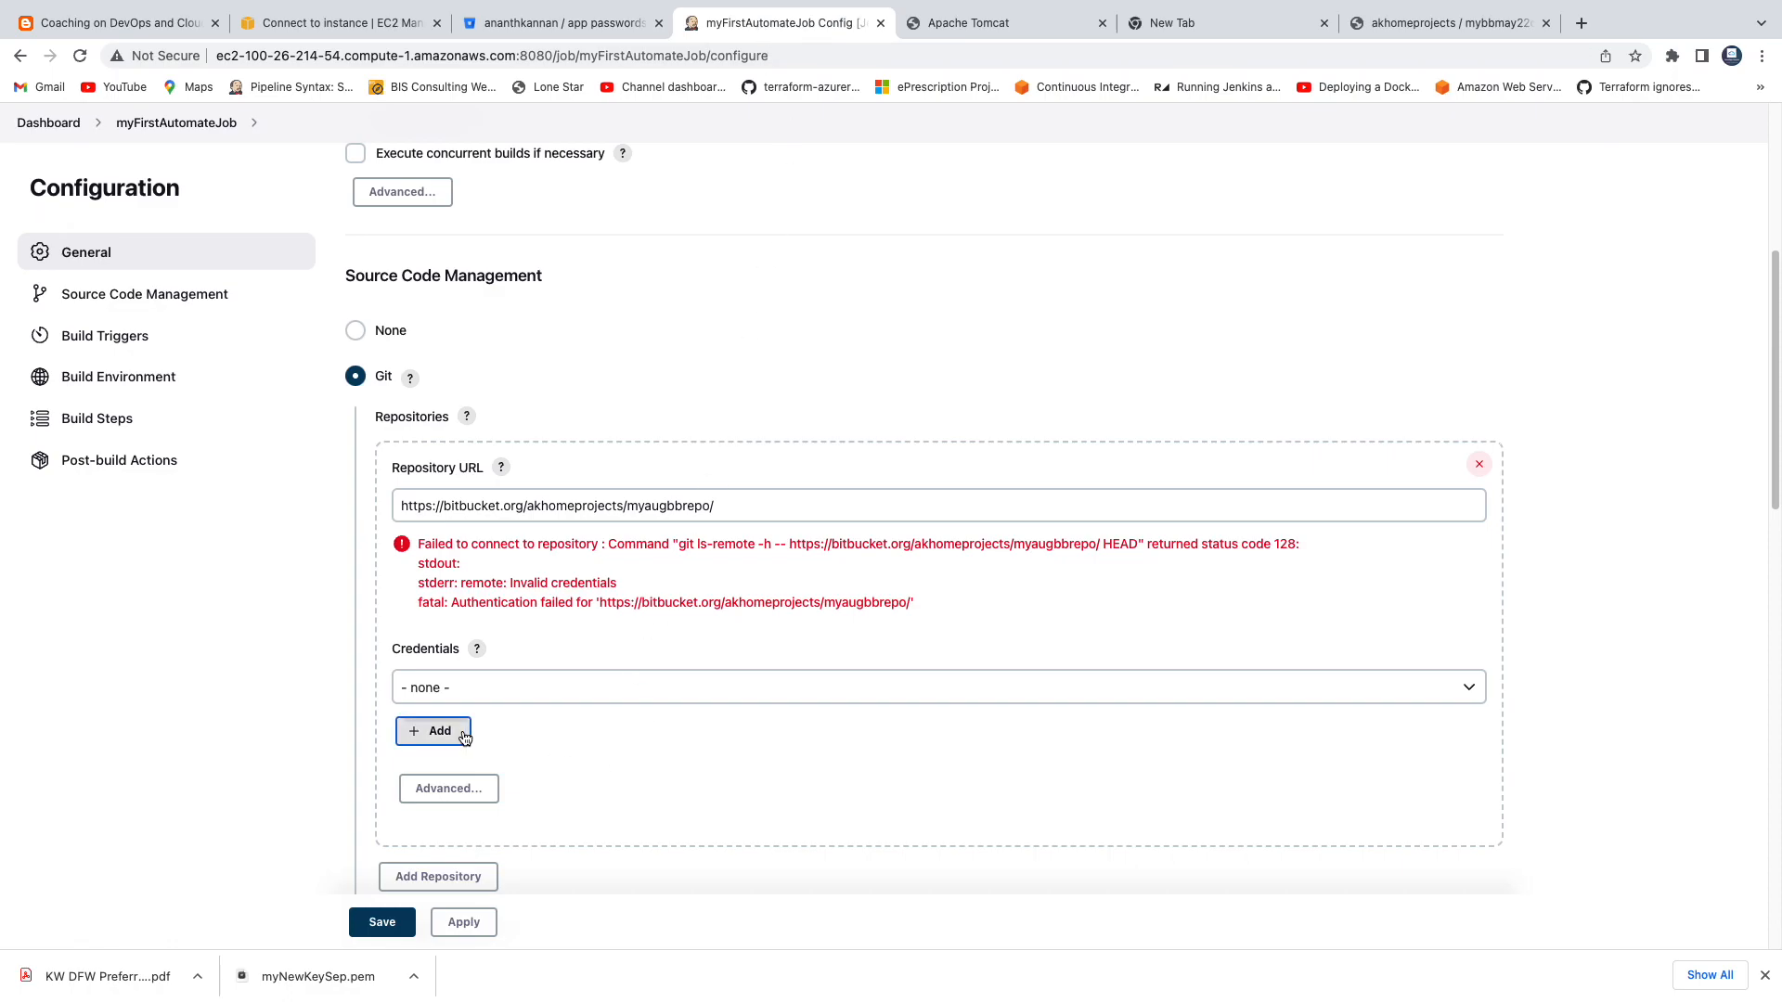
click(457, 763)
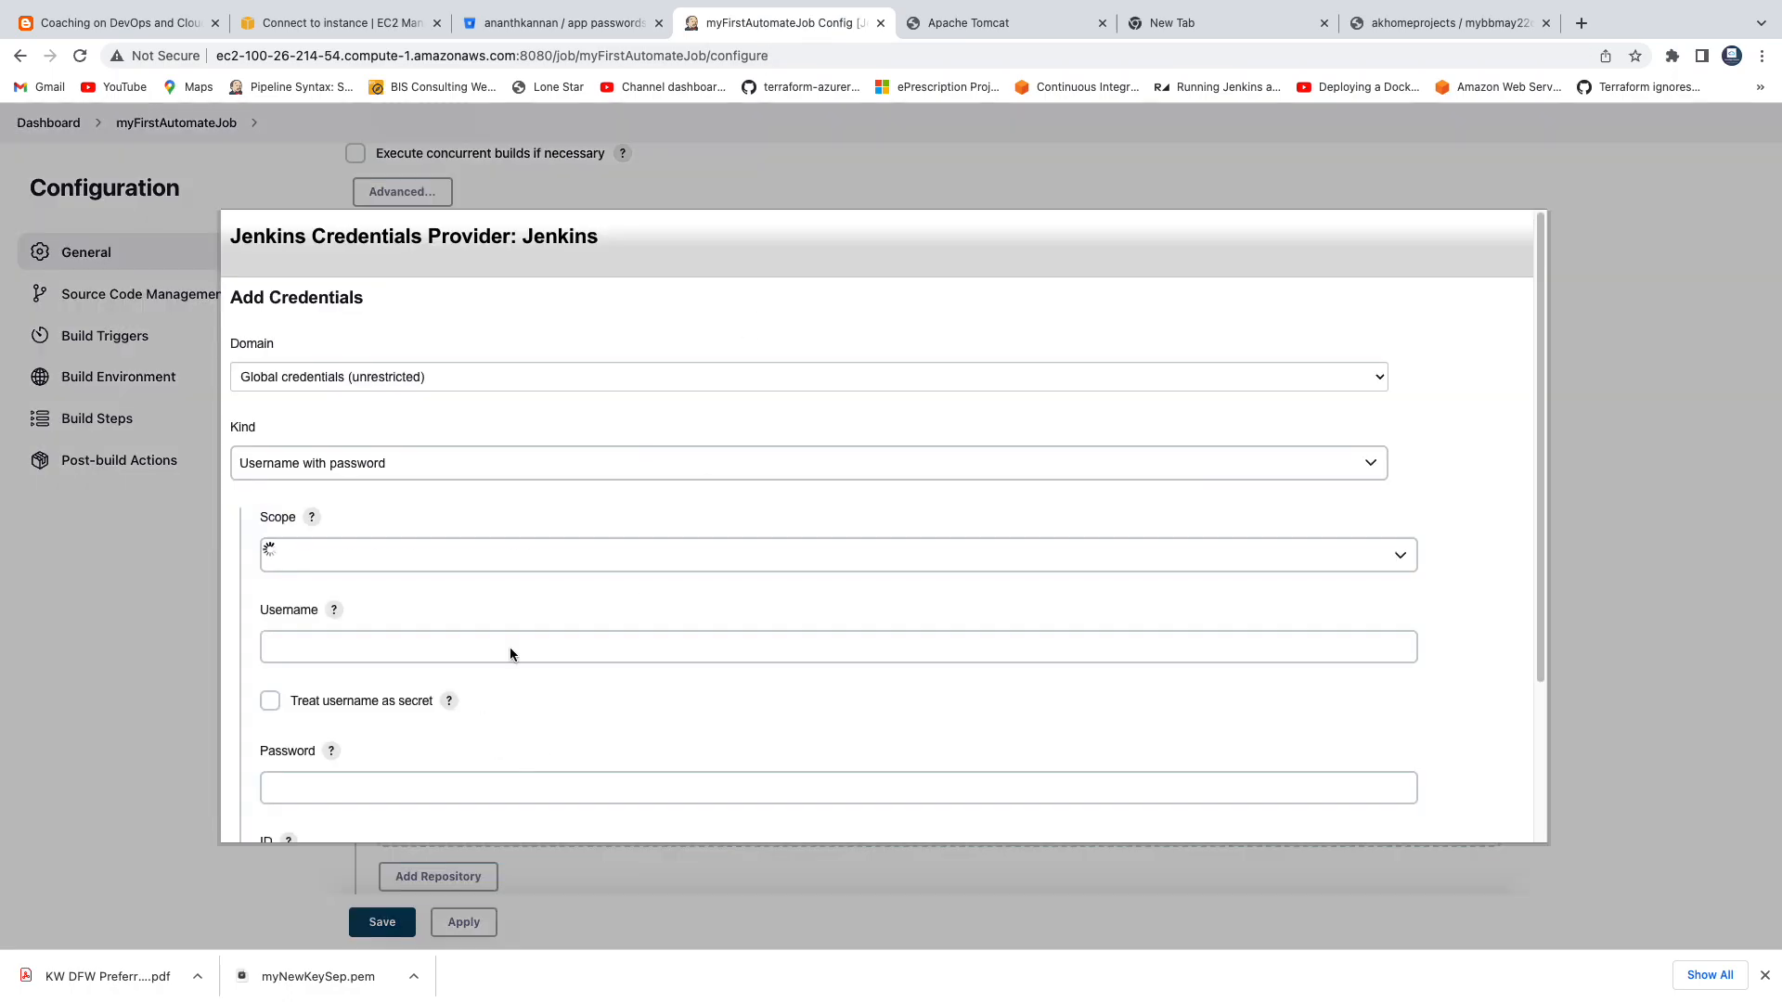
Fill in the new Username with password credential's username with the Bitbucket account's username.
click(312, 650)
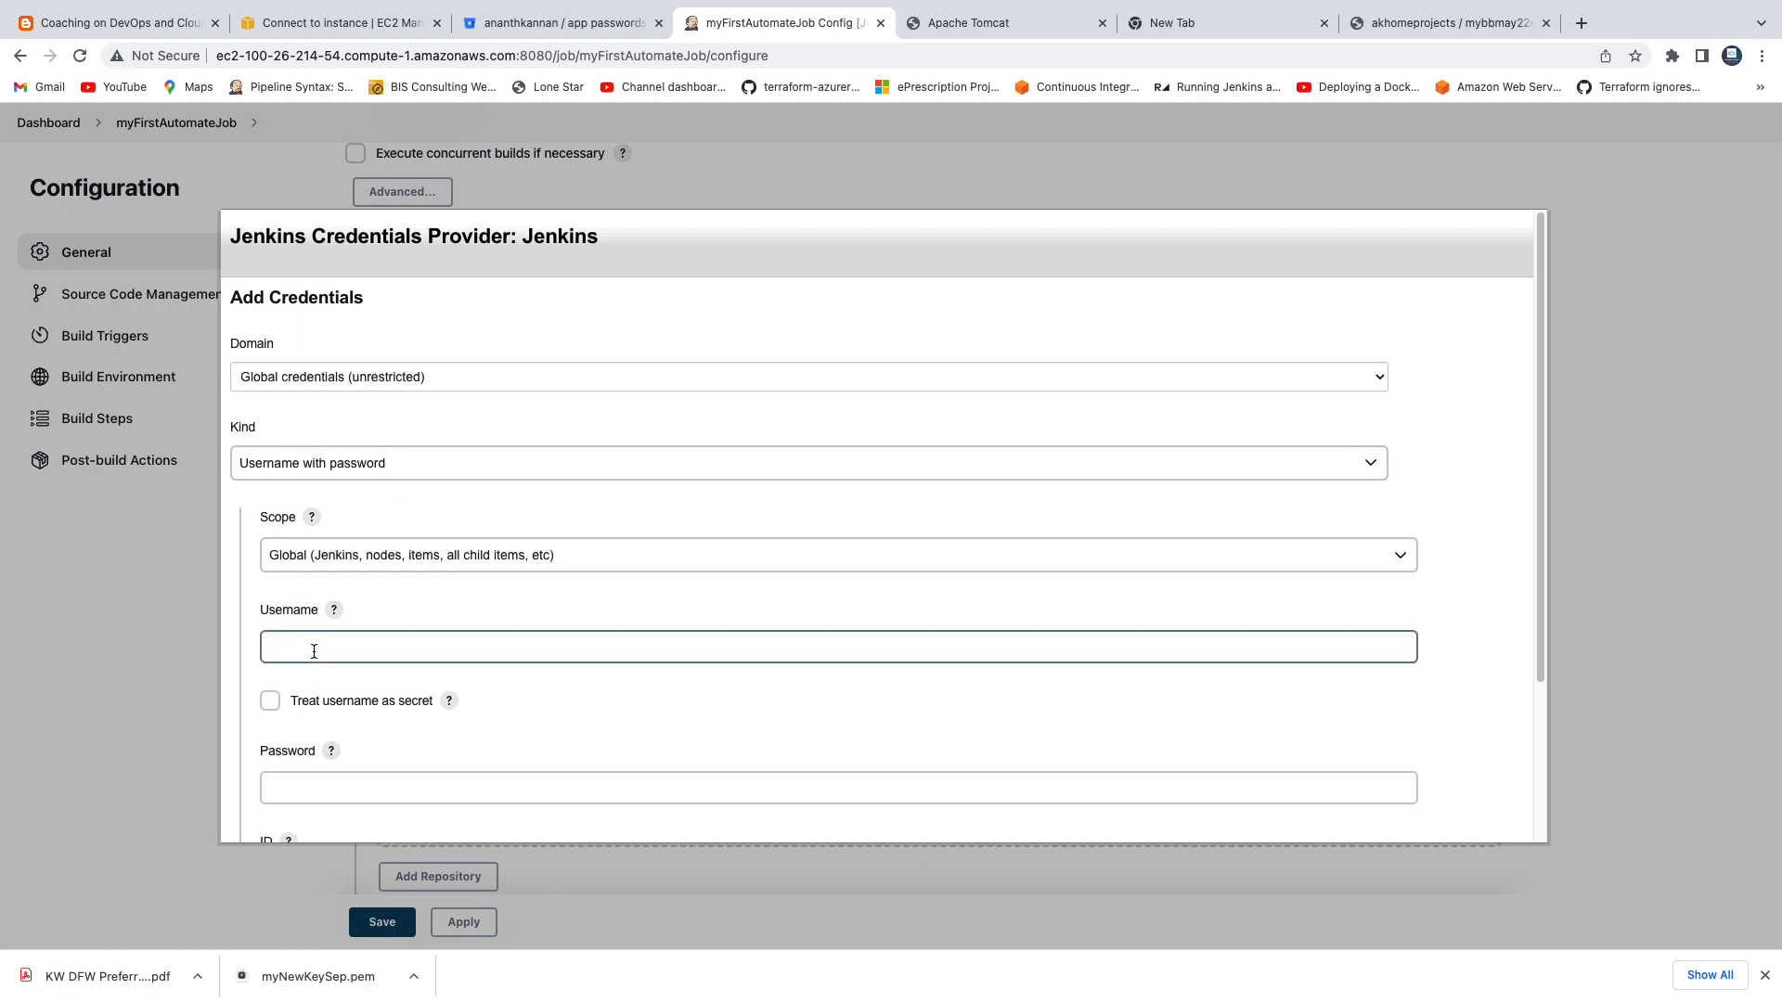
click(409, 609)
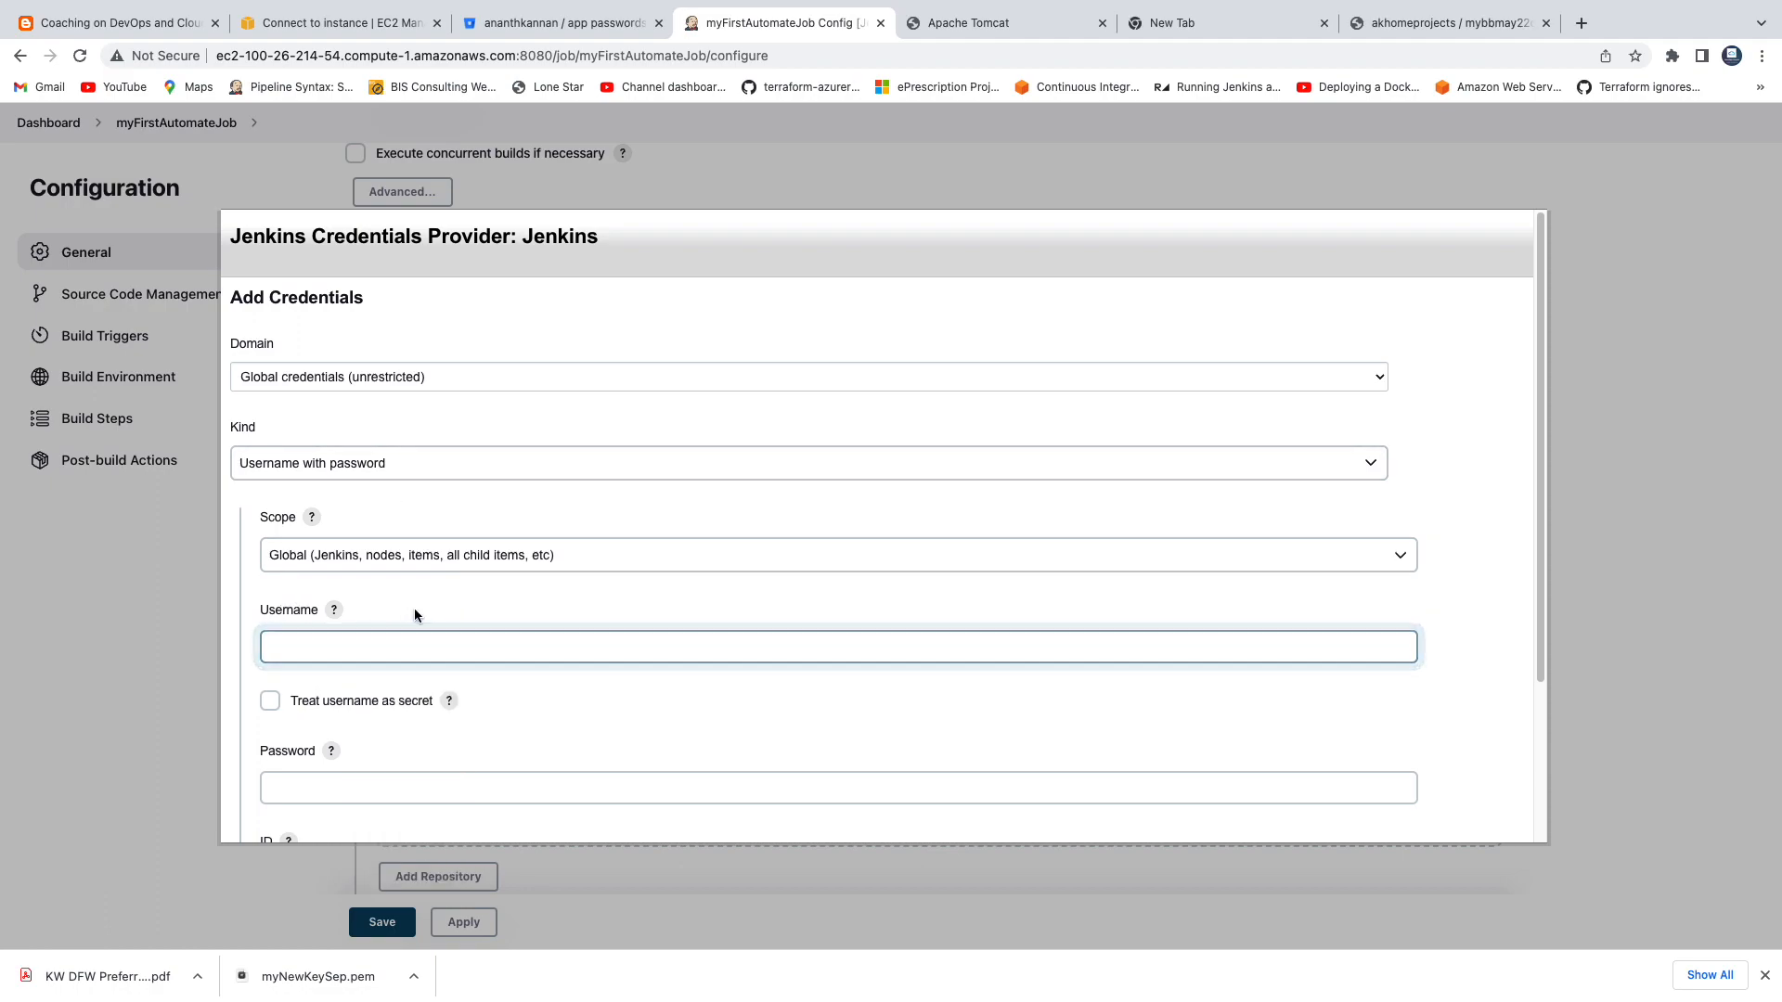
click(524, 24)
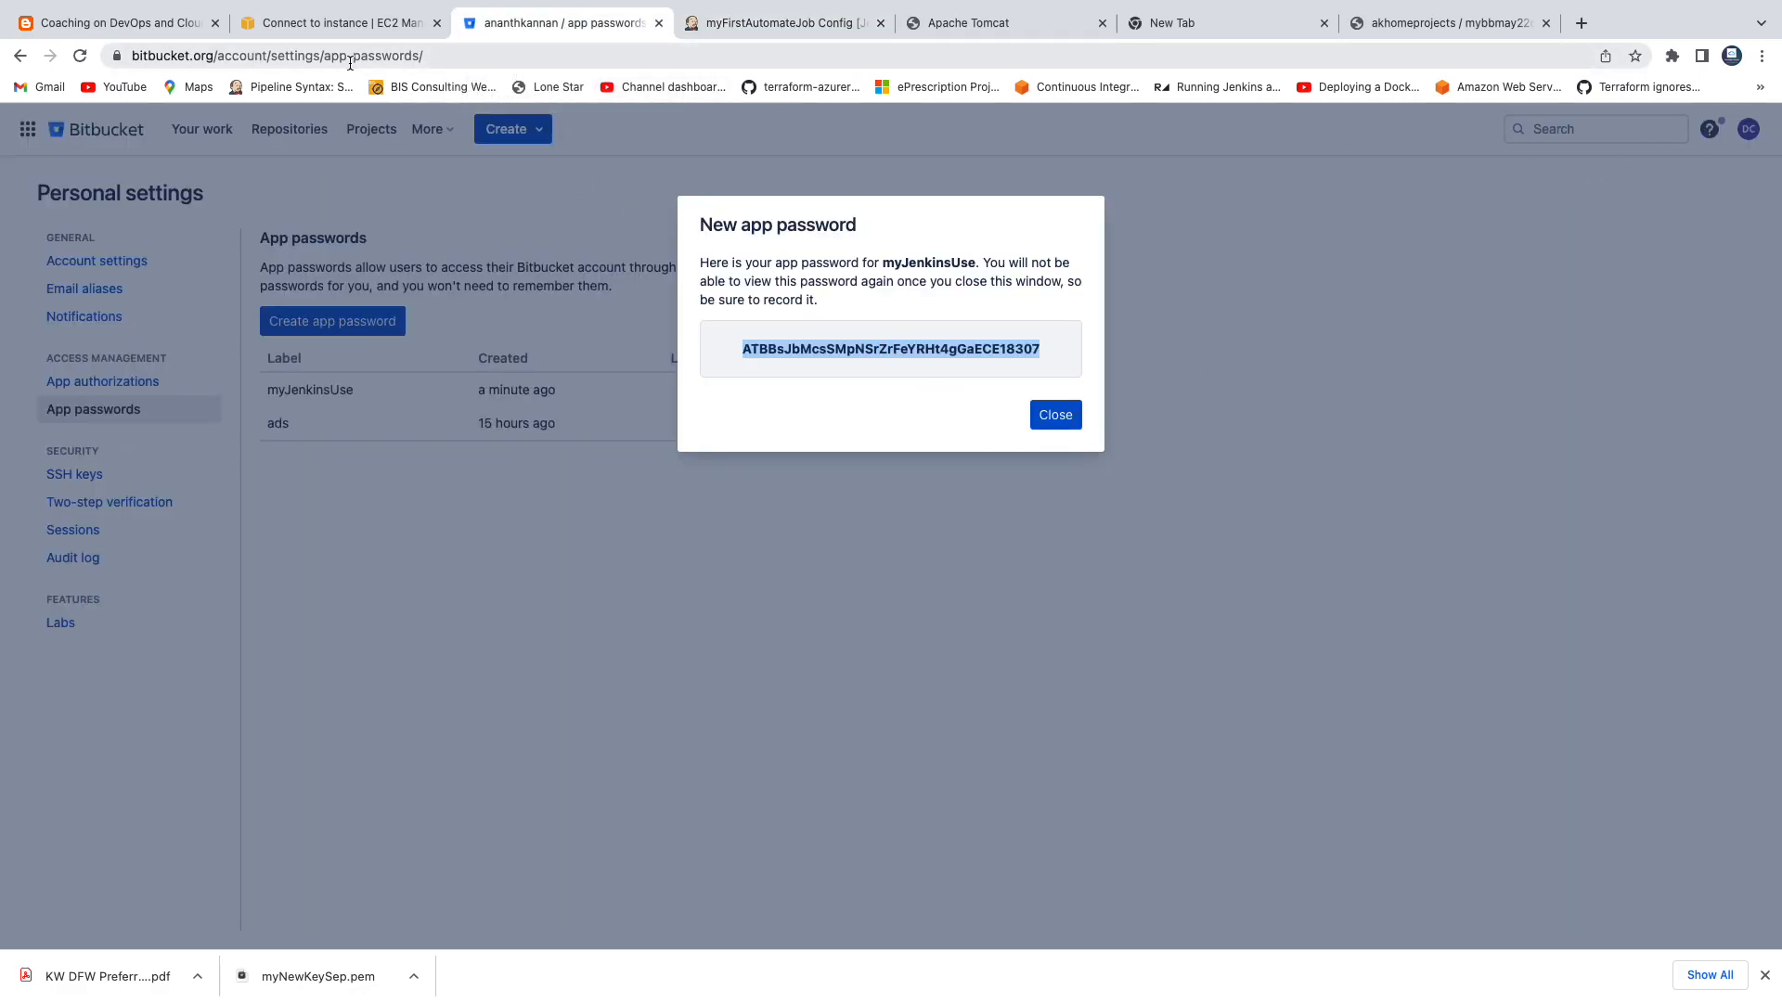
click(810, 29)
click(400, 641)
text(a)
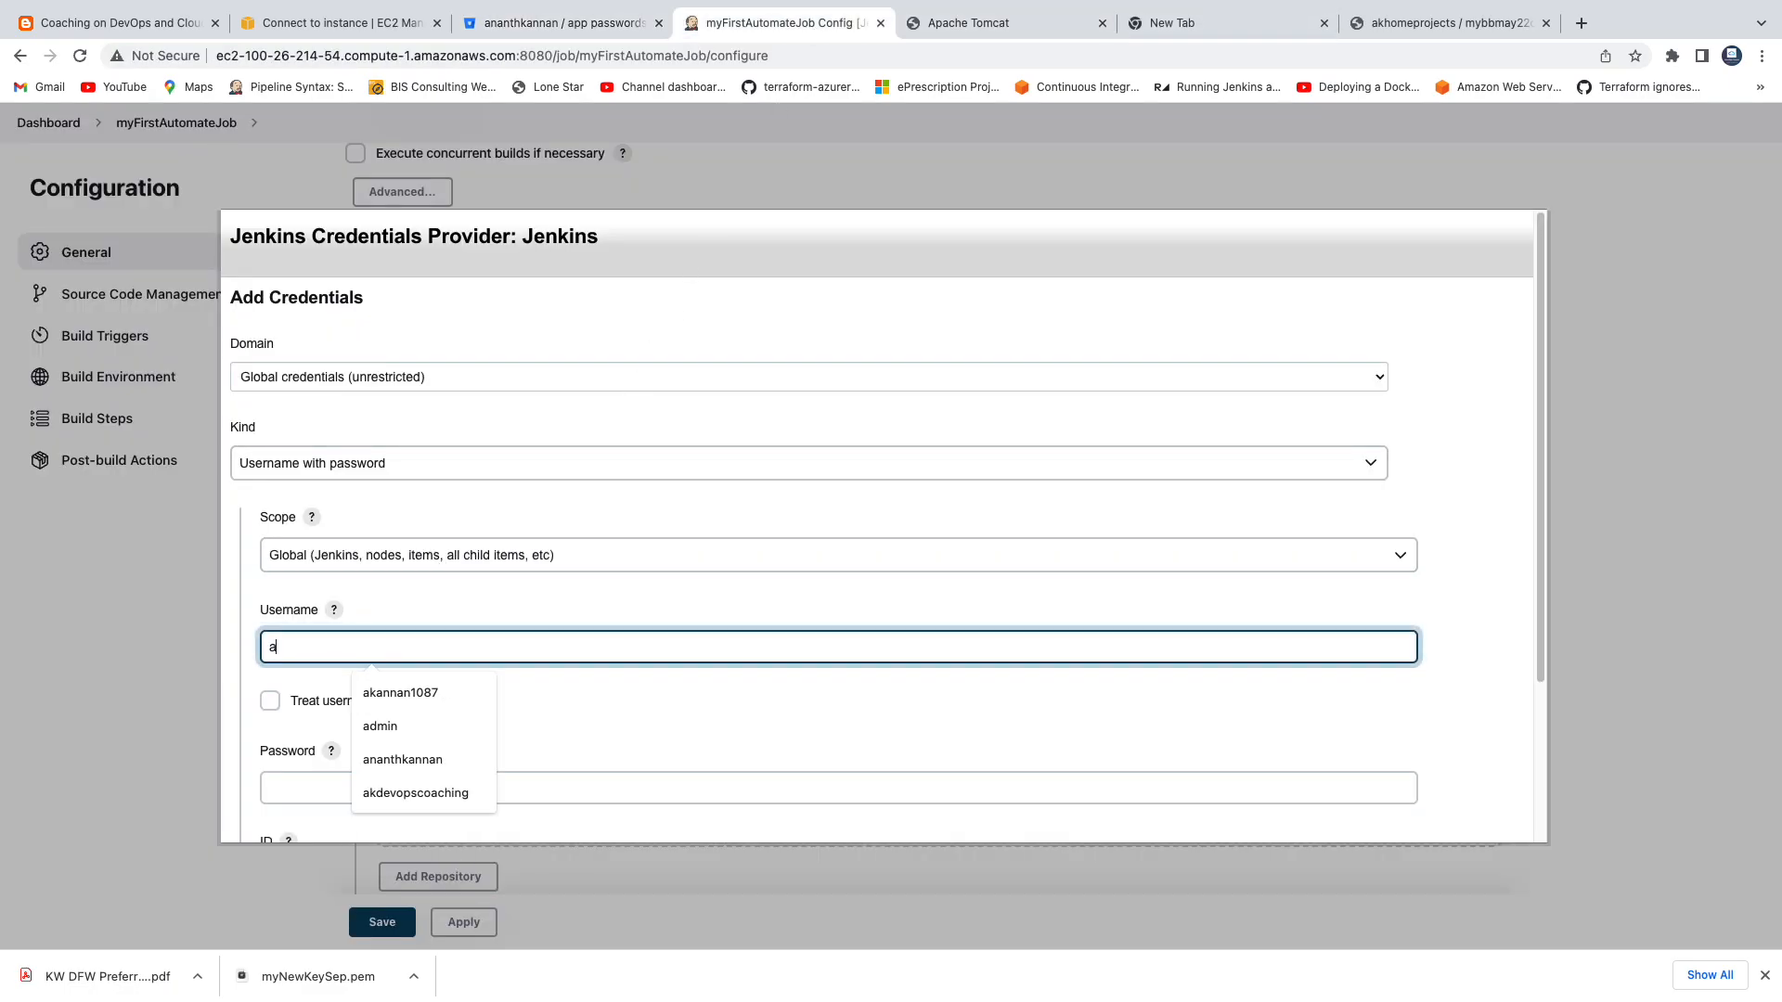
click(412, 761)
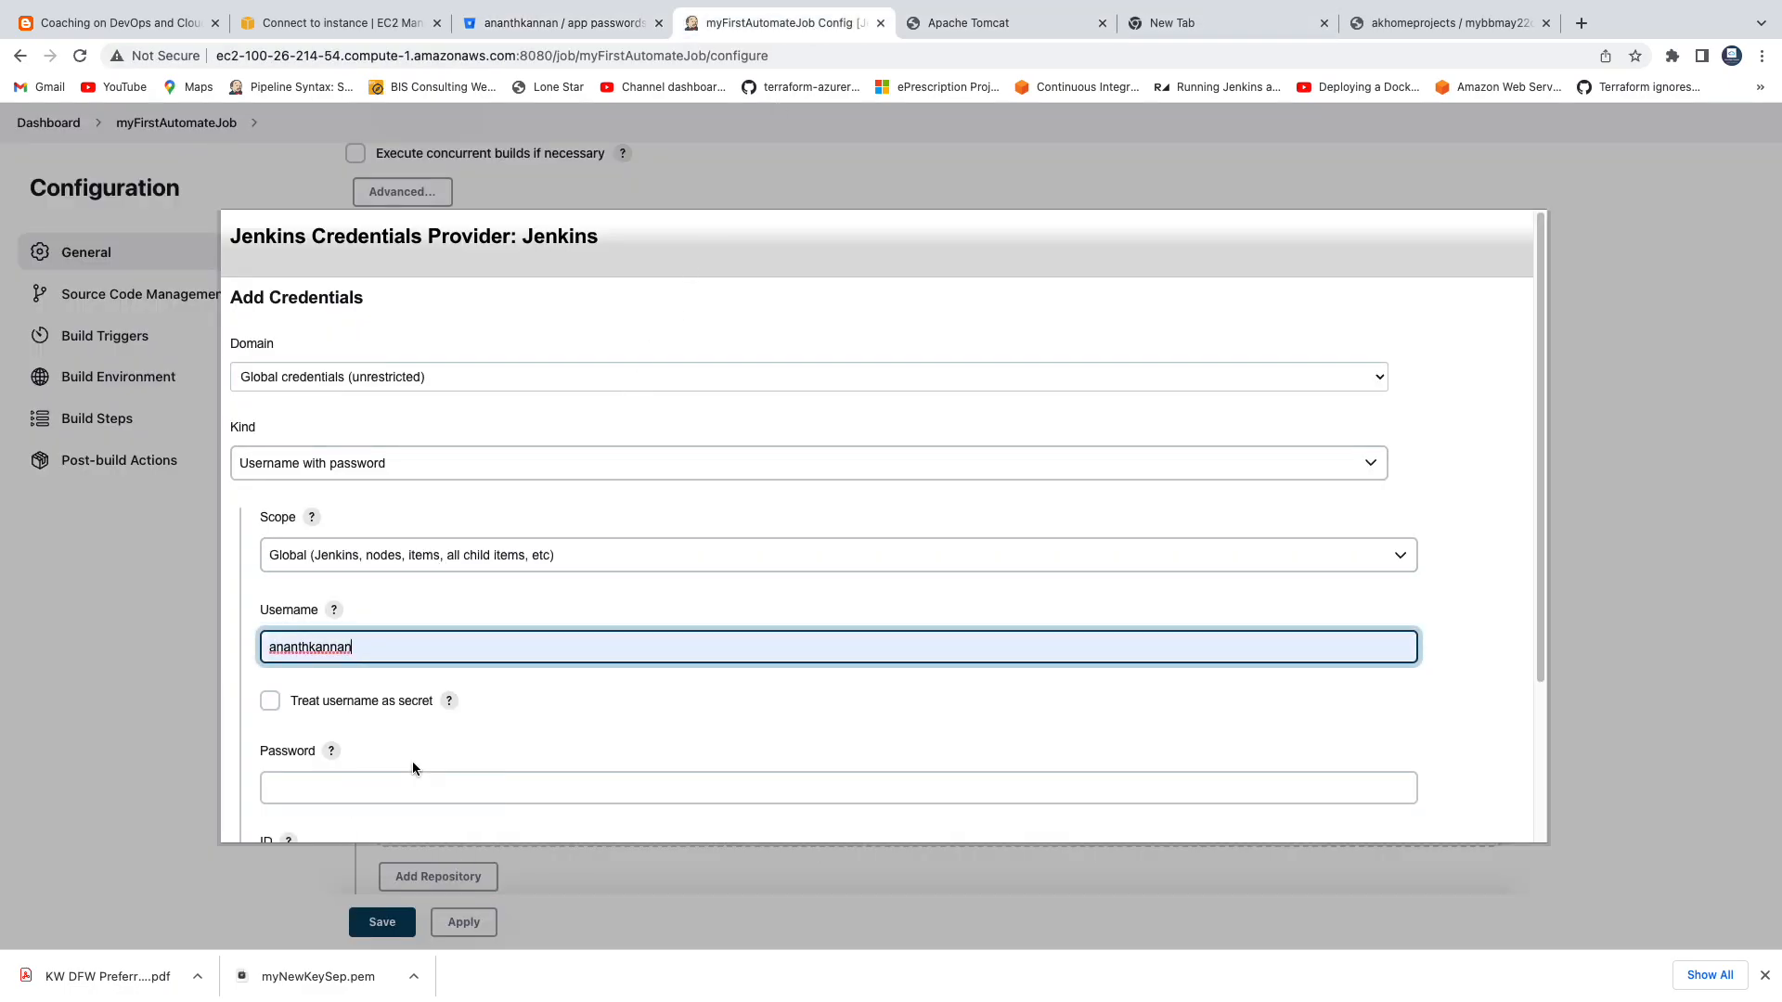
Copy the generated myJenkinsUse app password in Bitbucket again and paste it into the Jenkins credential's password field.
scroll(409, 761, down, 1)
click(348, 691)
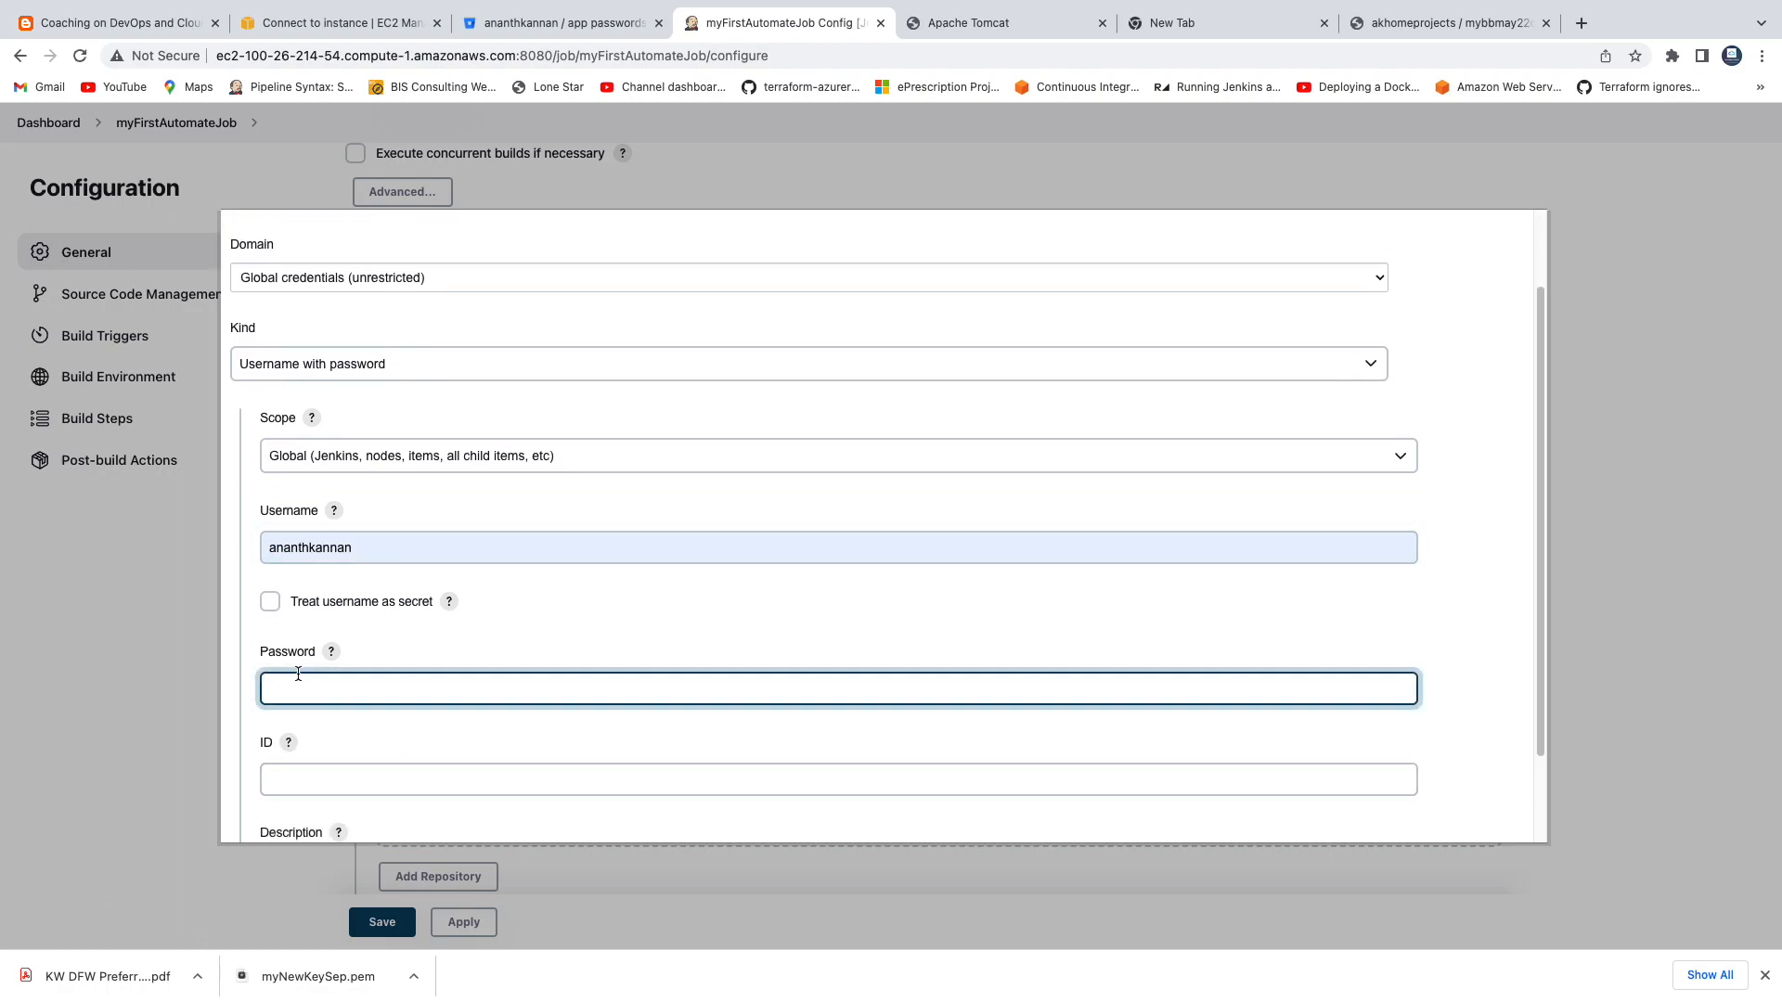
click(585, 23)
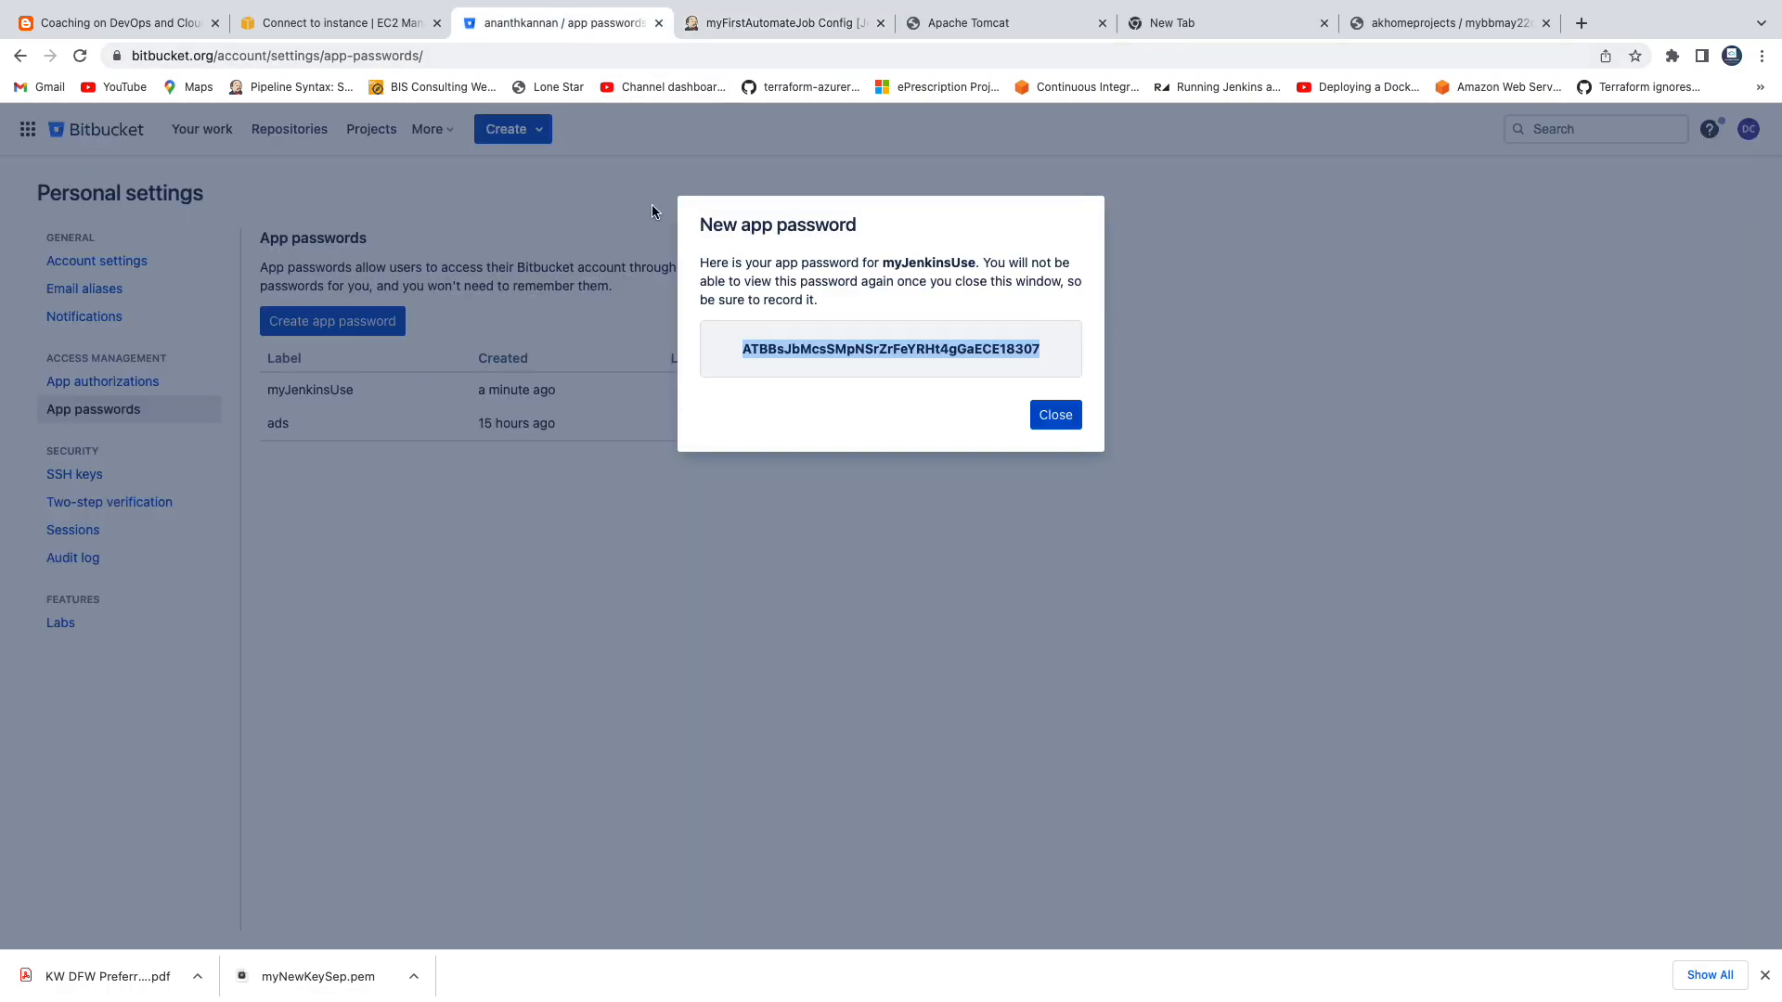
double_click(826, 356)
click(768, 28)
key(ctrl+v)
Give the new credential the description "bb credentials" and add it to Jenkins.
scroll(464, 705, down, 2)
click(363, 759)
text(bb)
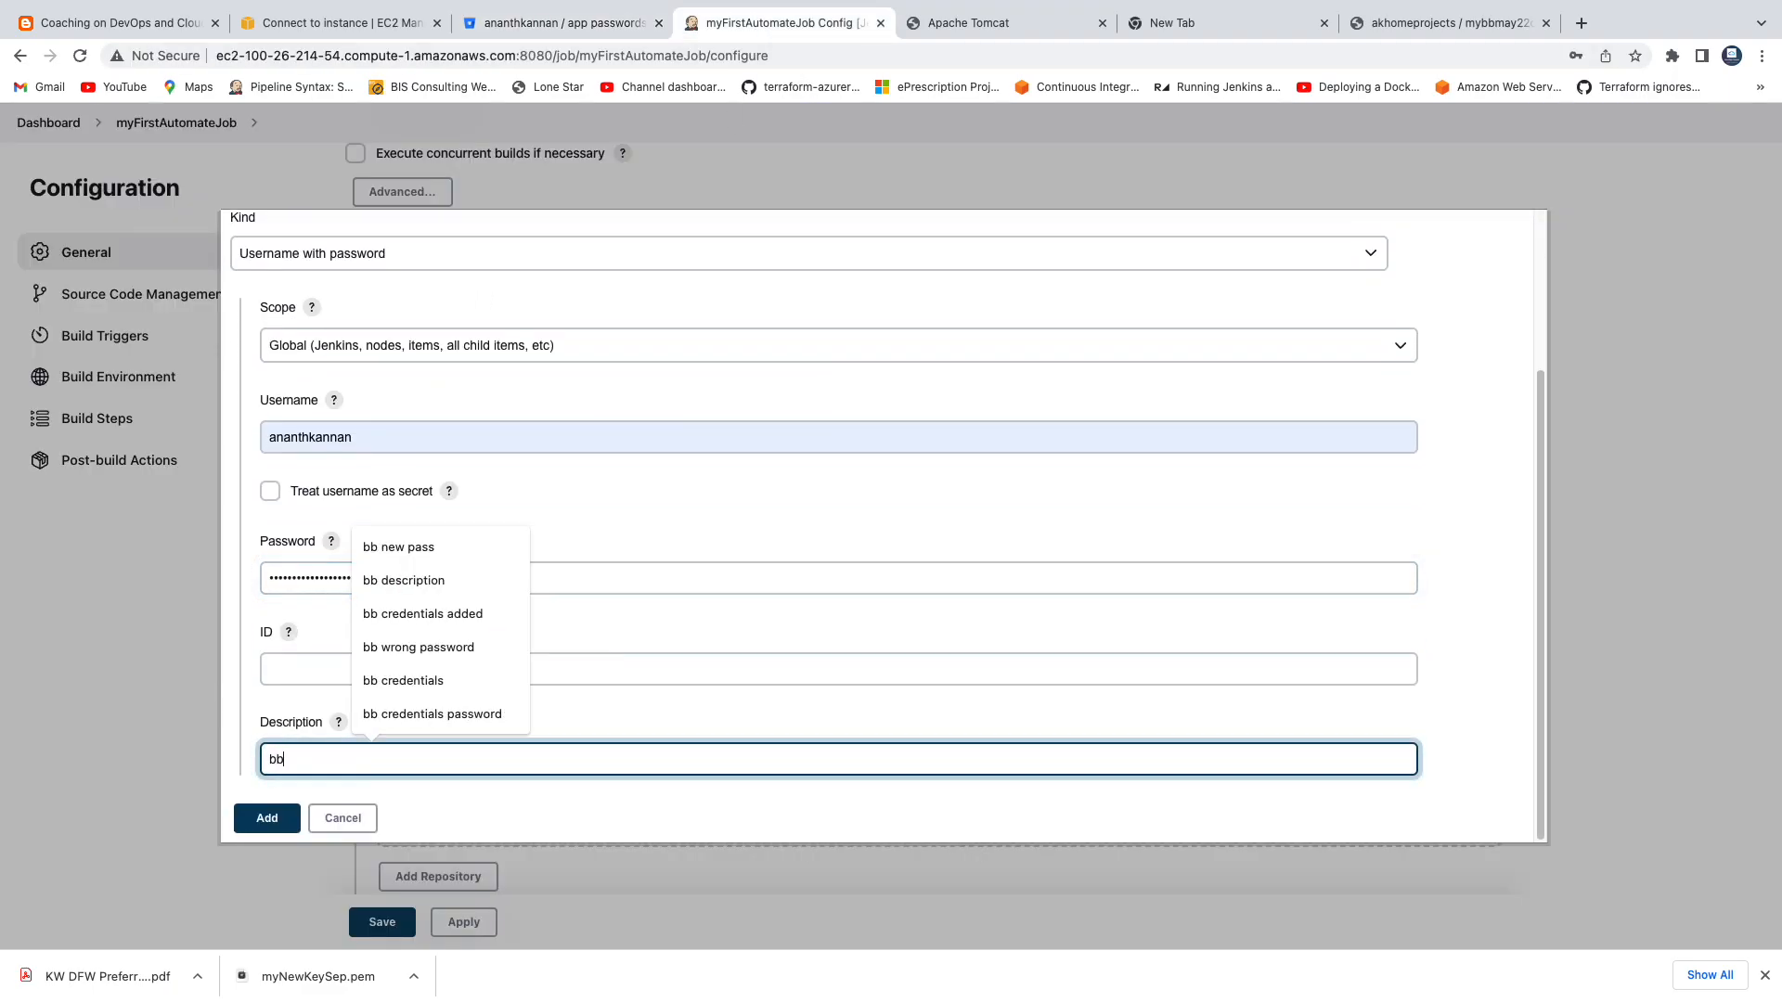
click(440, 681)
click(274, 818)
Select the bb credentials entry for the Git repository and have Jenkins recheck the connection.
click(622, 686)
click(592, 708)
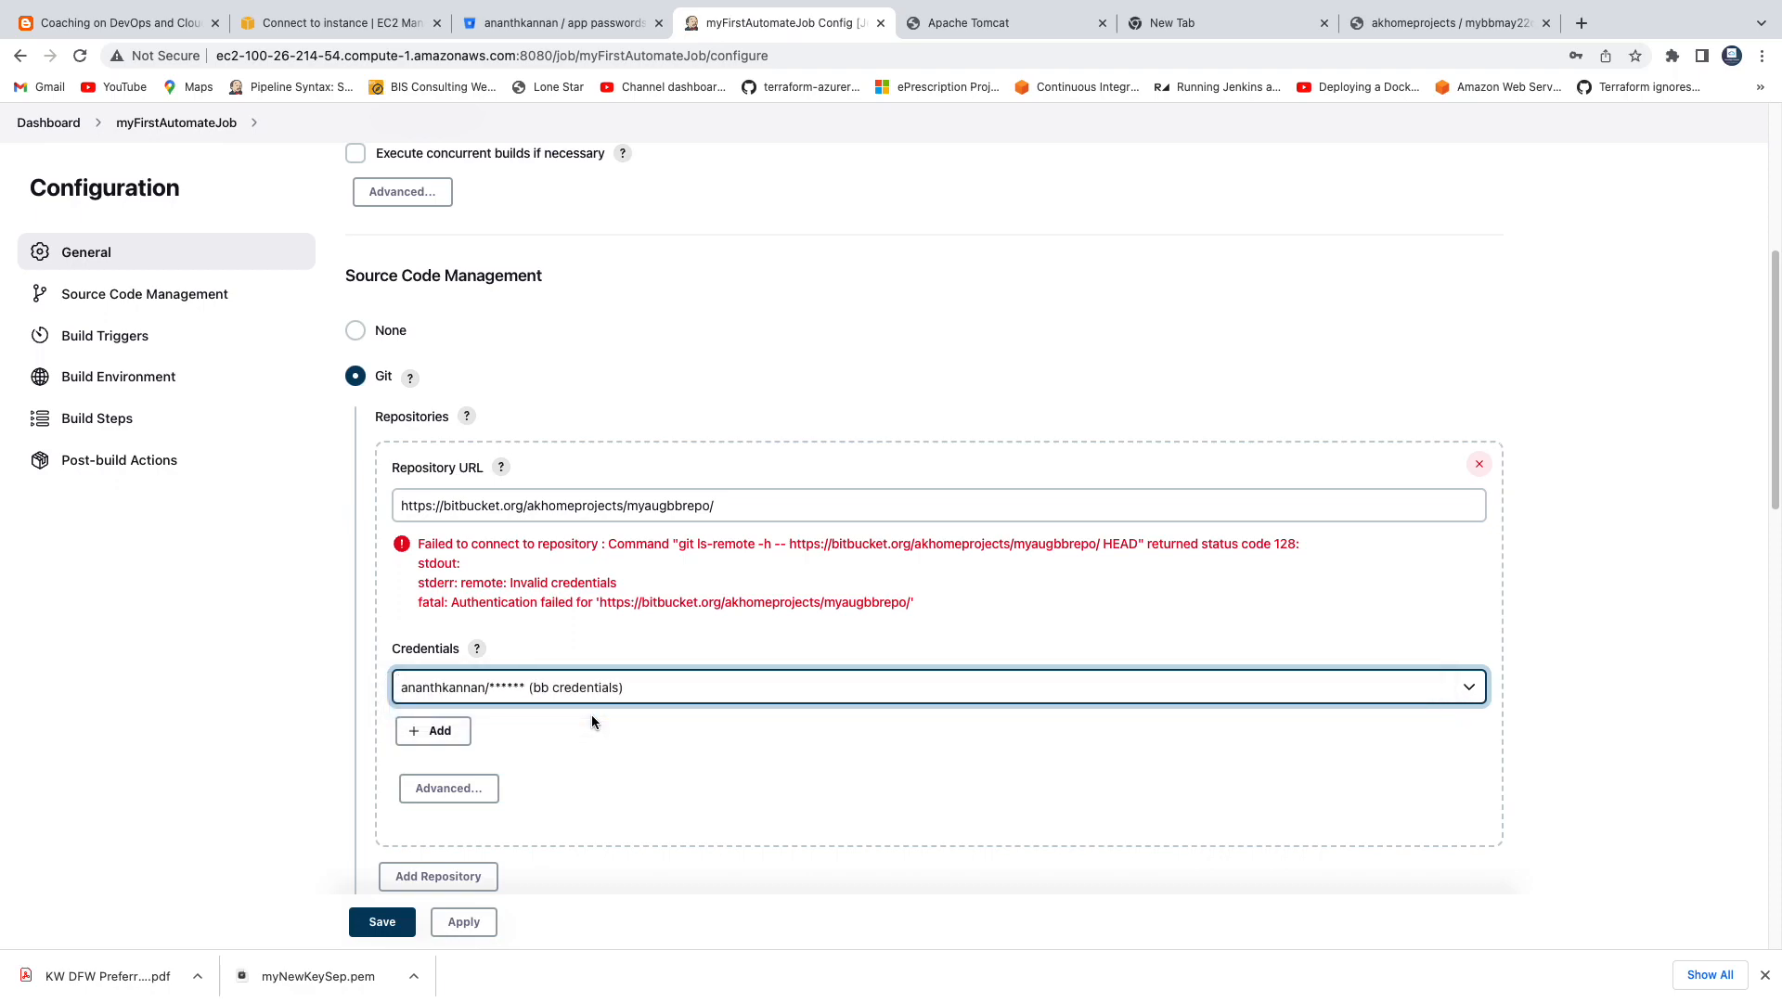
click(1673, 516)
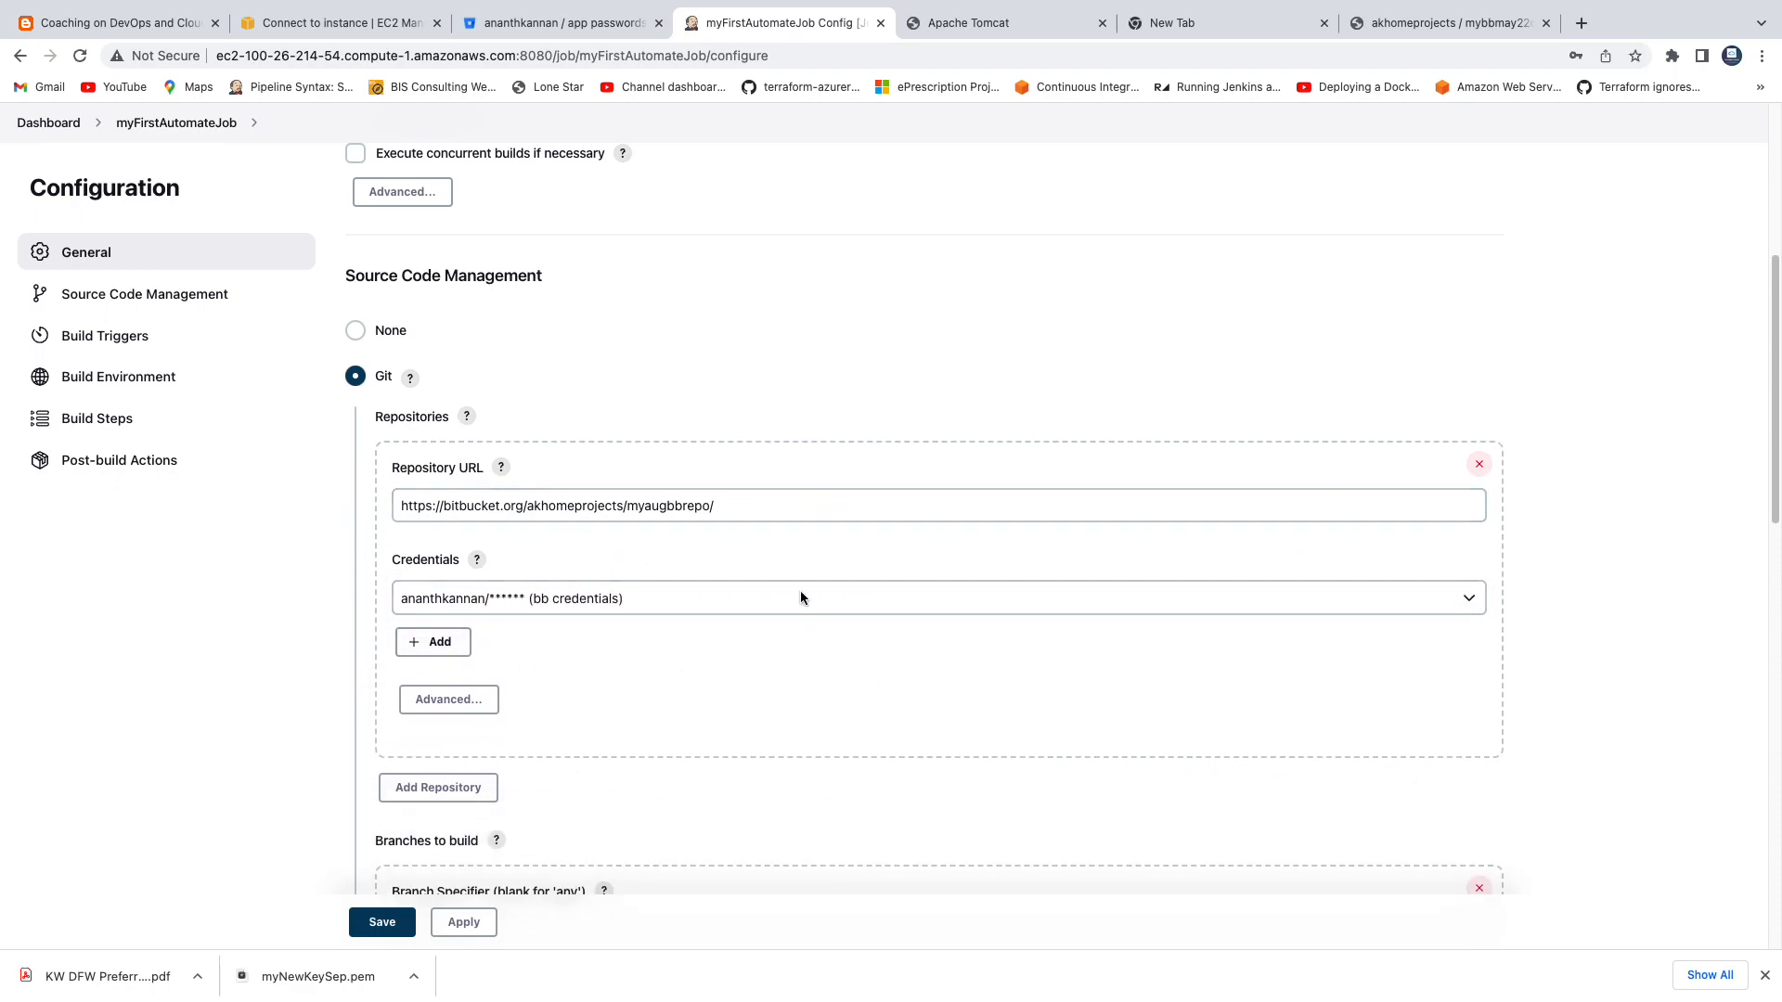
Test the Git repository connection with credentials set to none, and reselect the bb credentials entry.
click(594, 598)
click(570, 570)
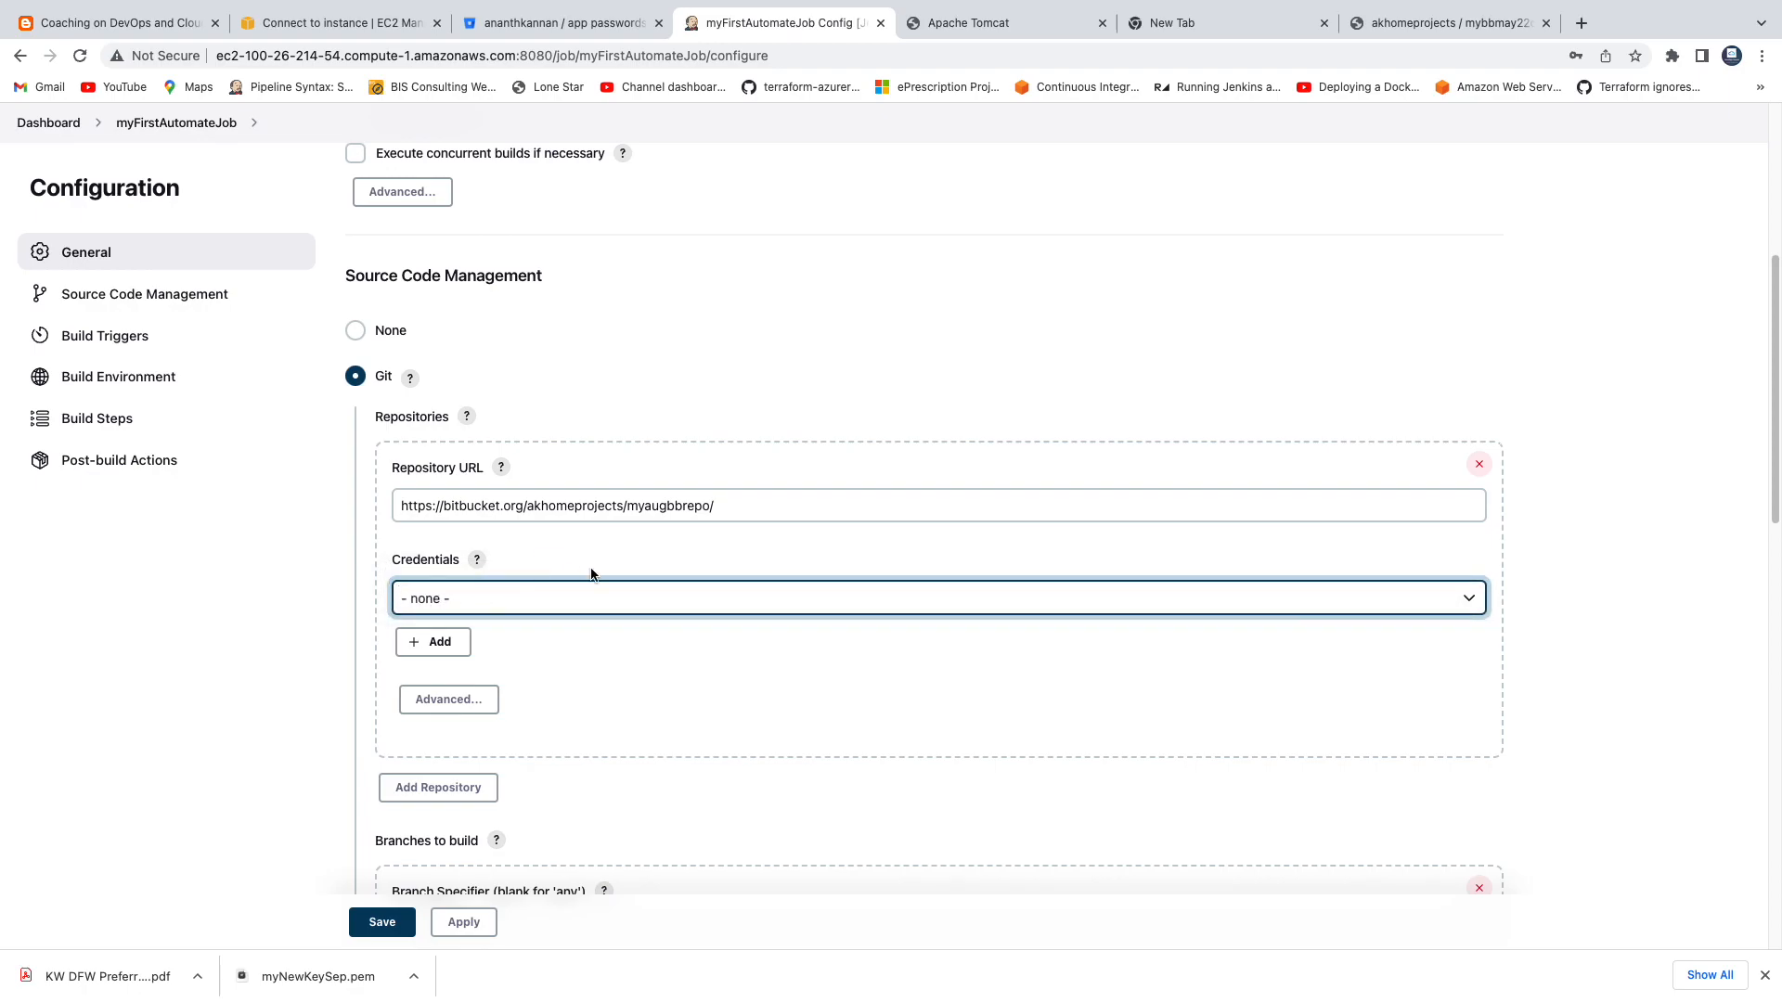
click(556, 686)
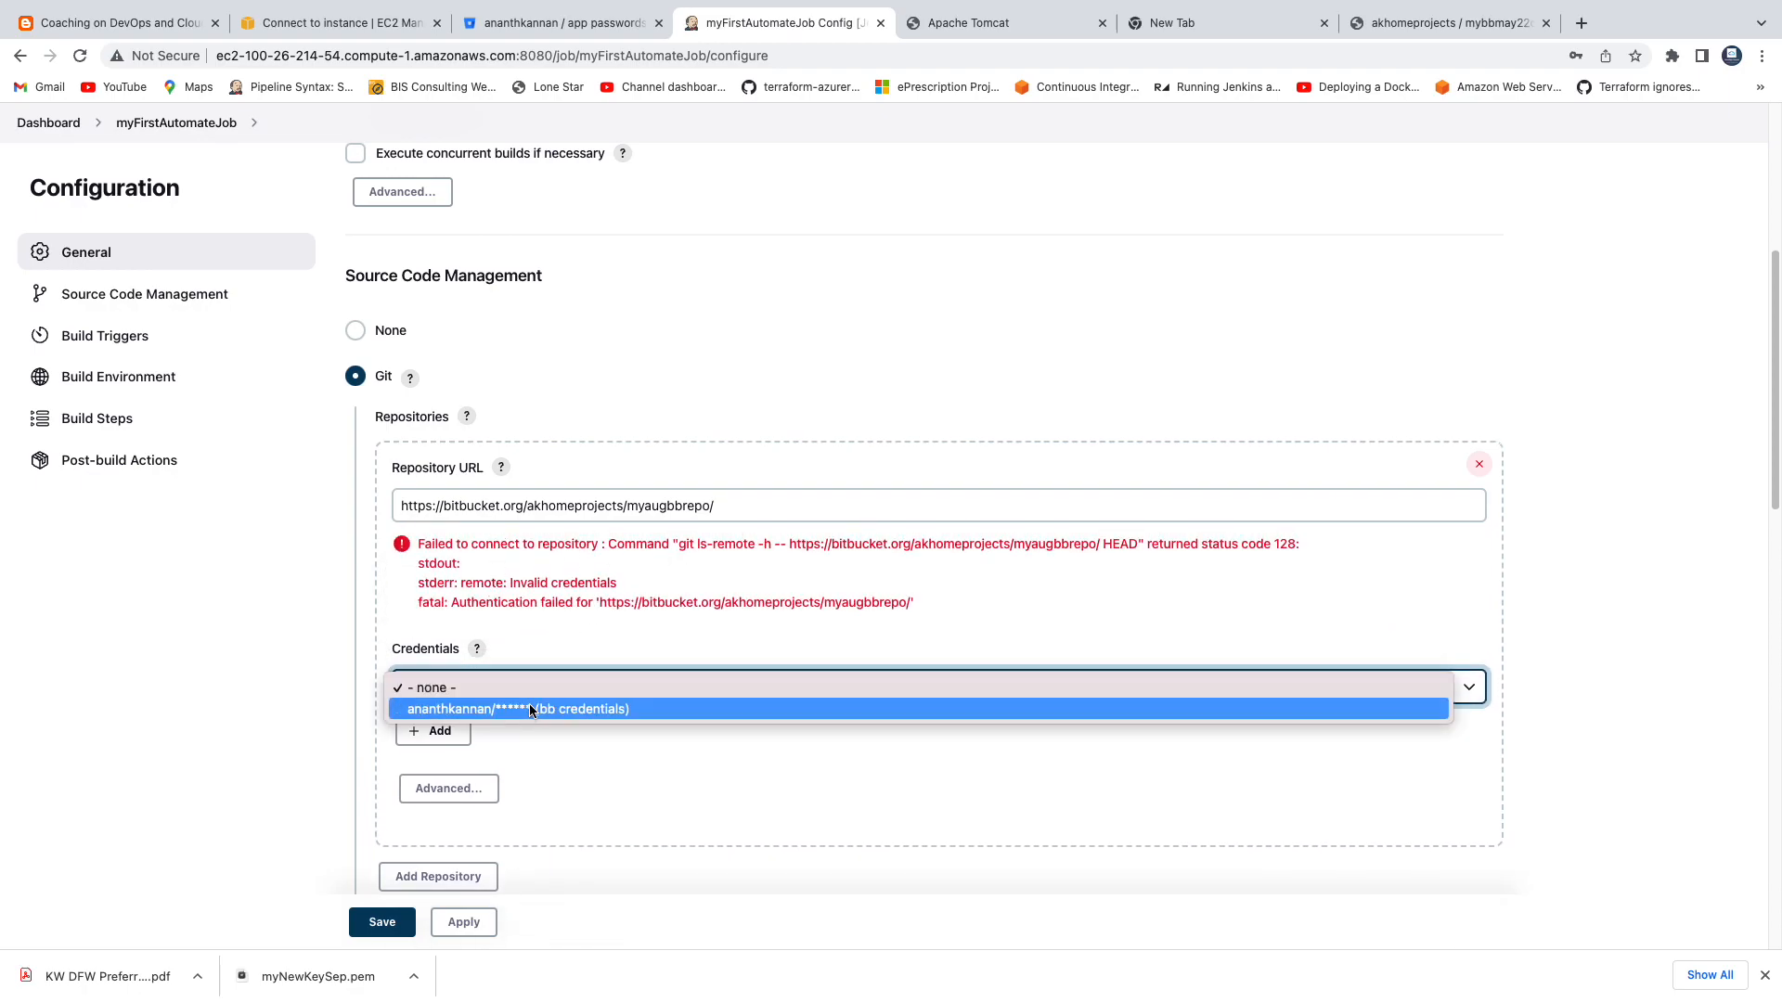
click(525, 709)
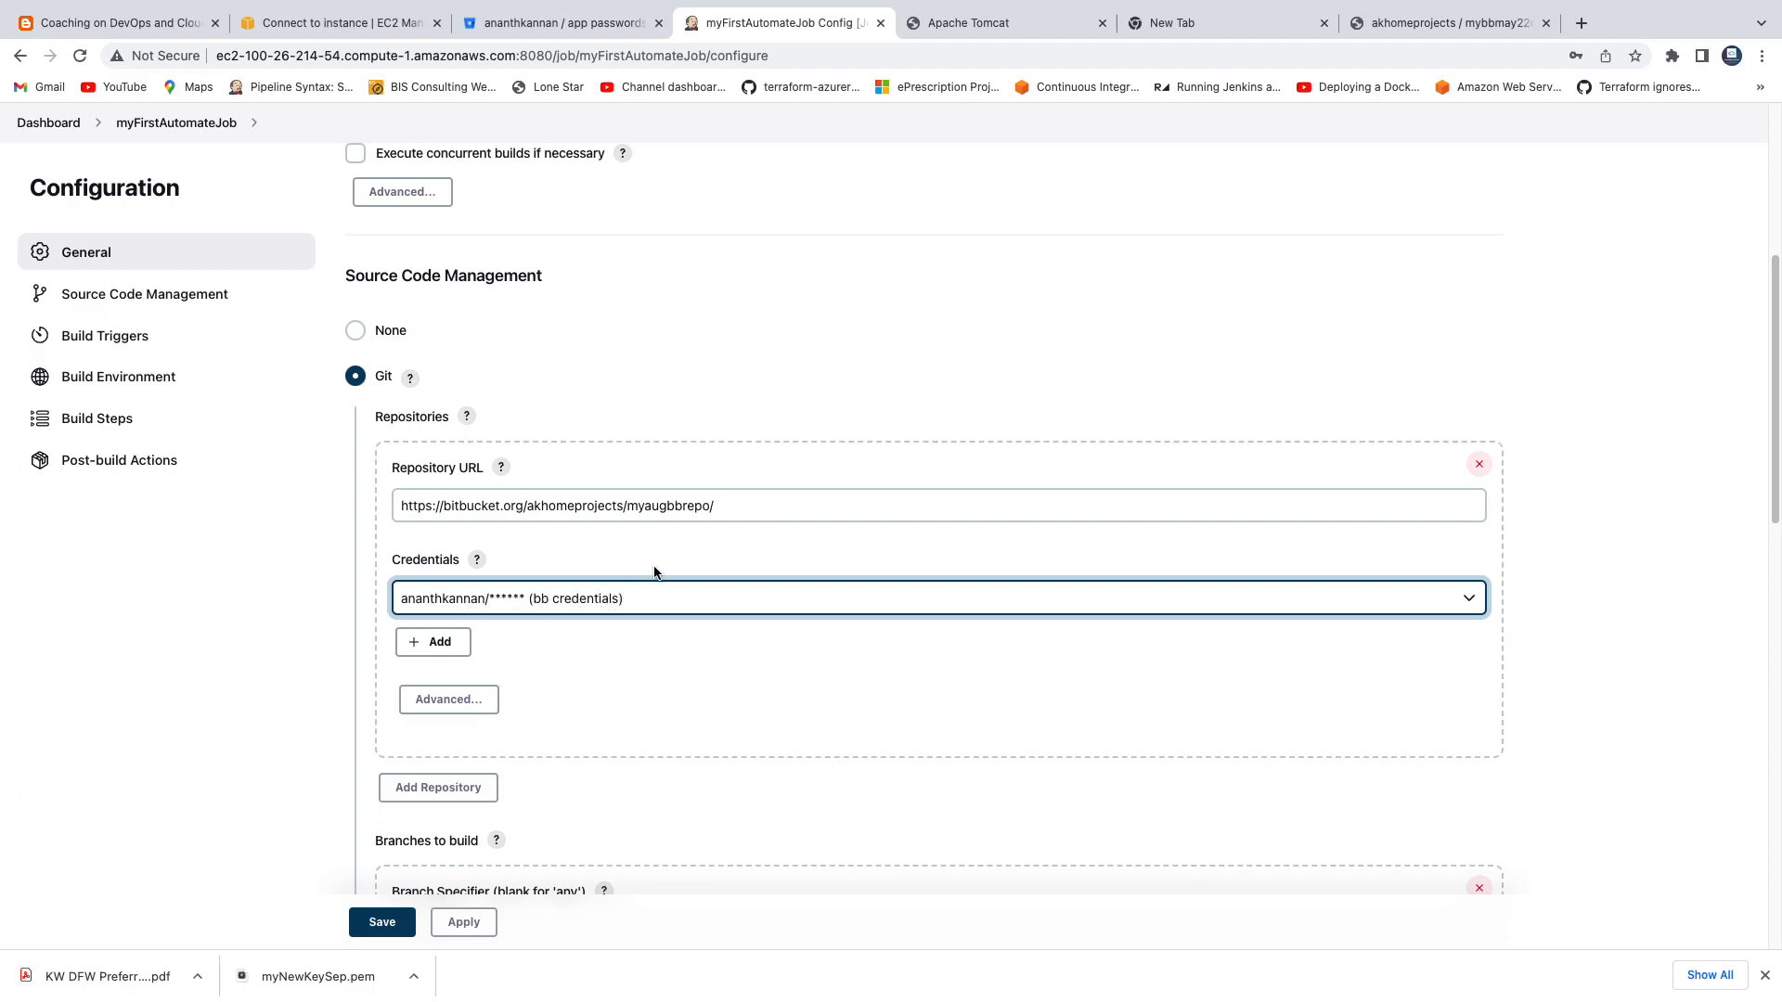
Check the branch name on the myAugBBRepo source page in Bitbucket against the branch specifier in the Jenkins job configuration.
scroll(770, 641, down, 1)
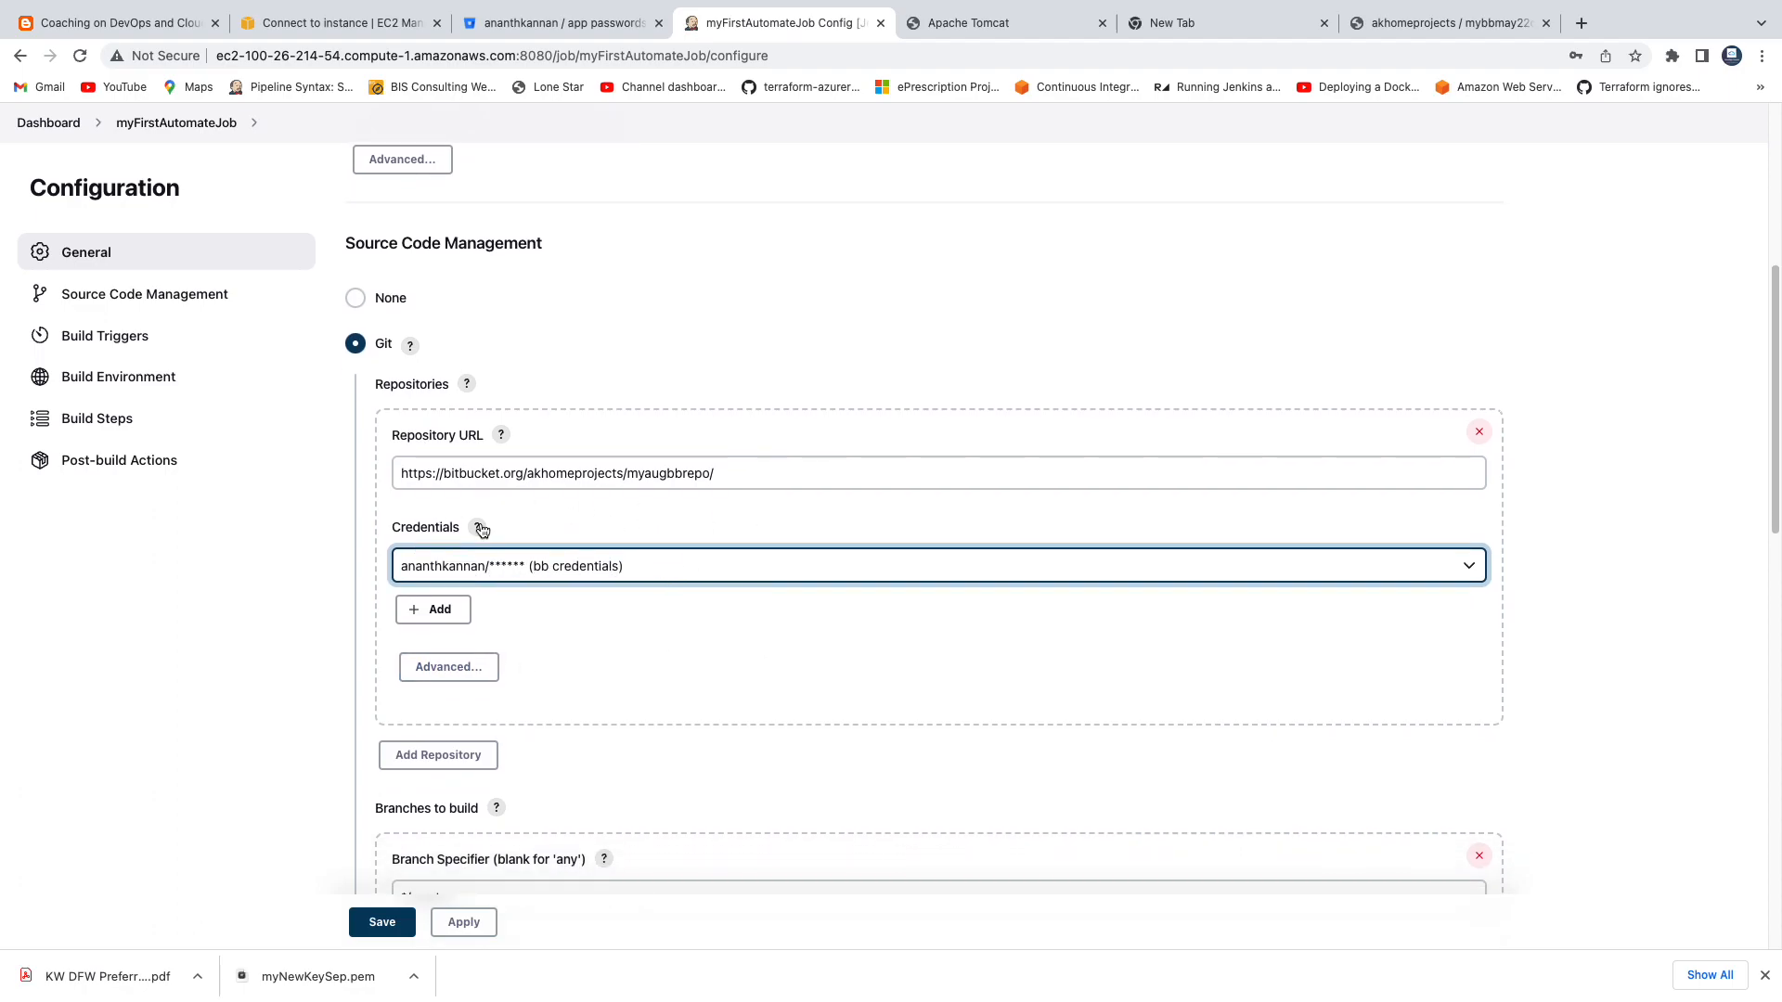
scroll(792, 631, down, 3)
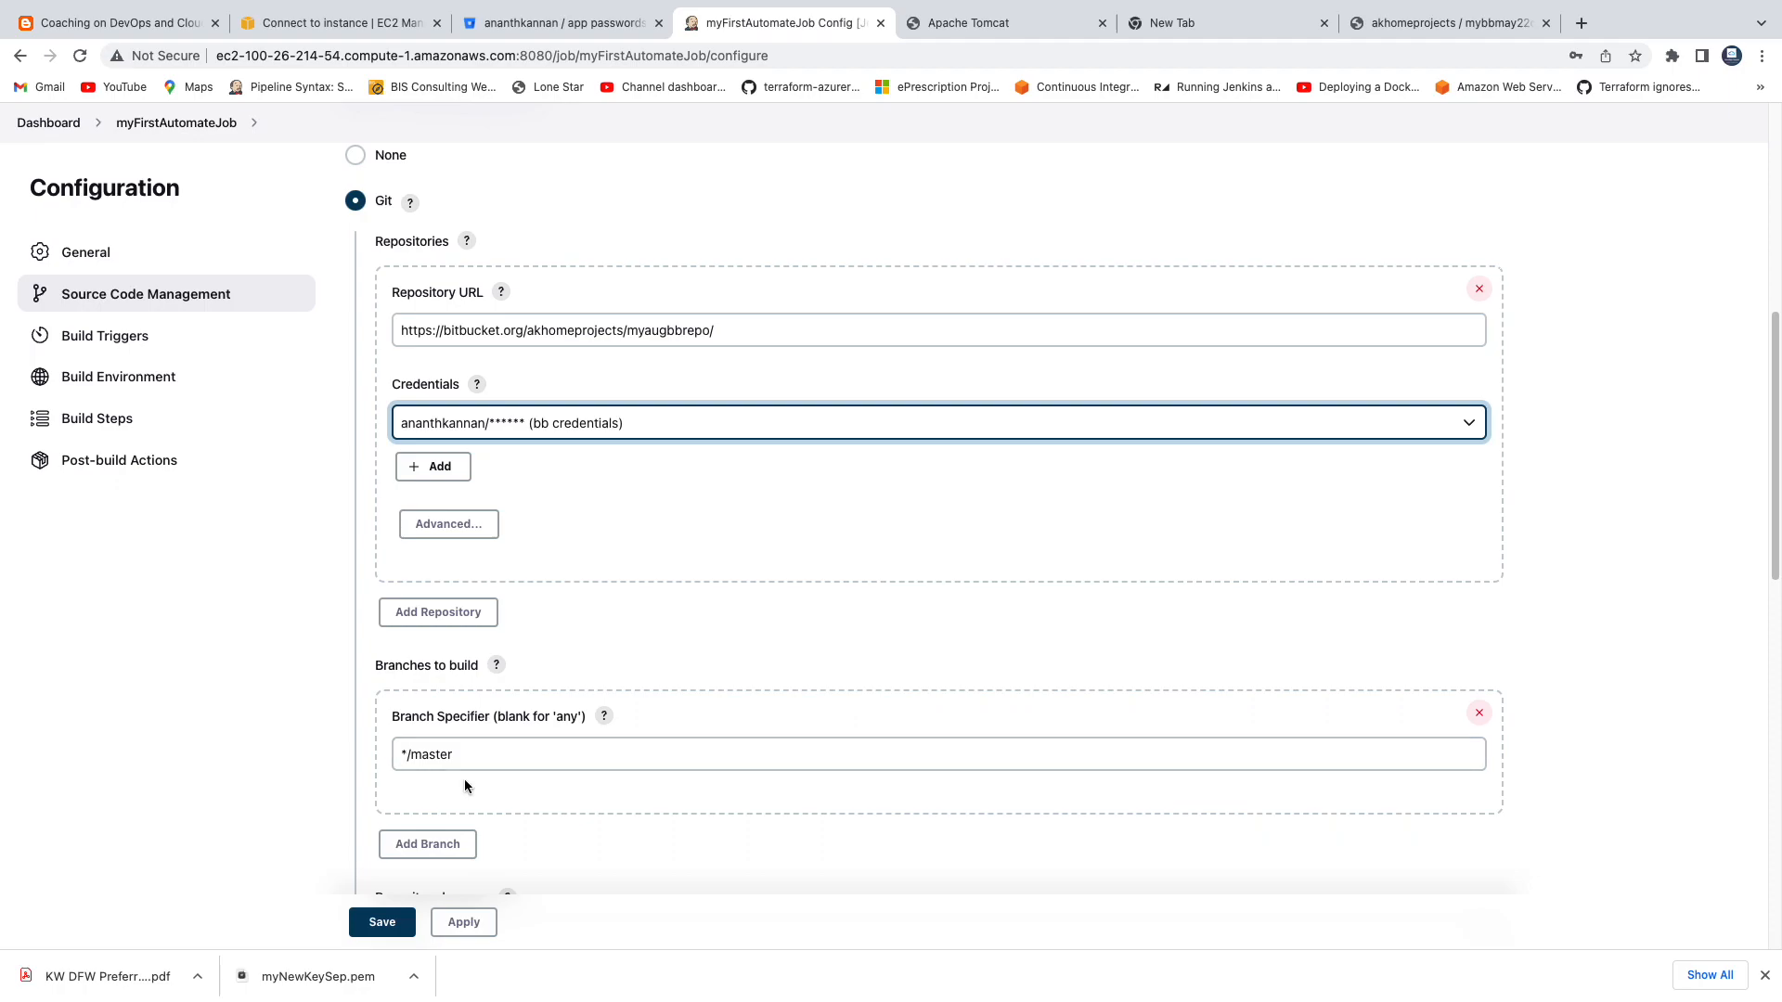
click(573, 31)
click(20, 56)
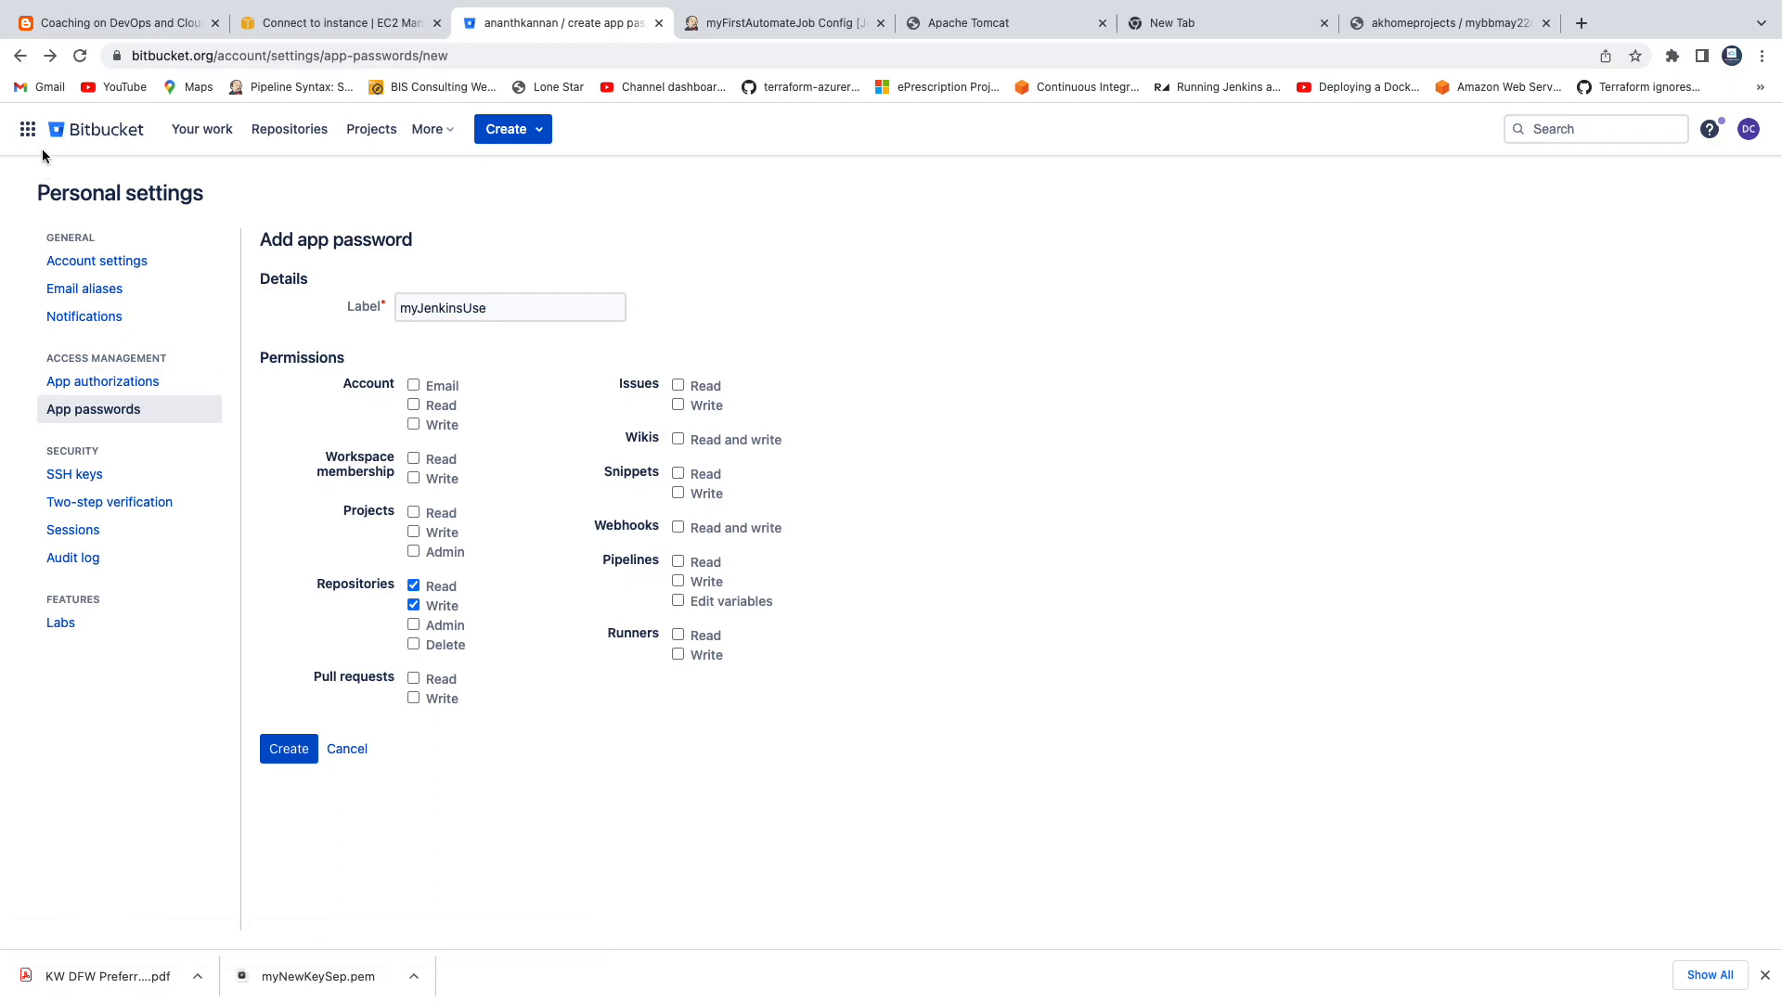
click(21, 56)
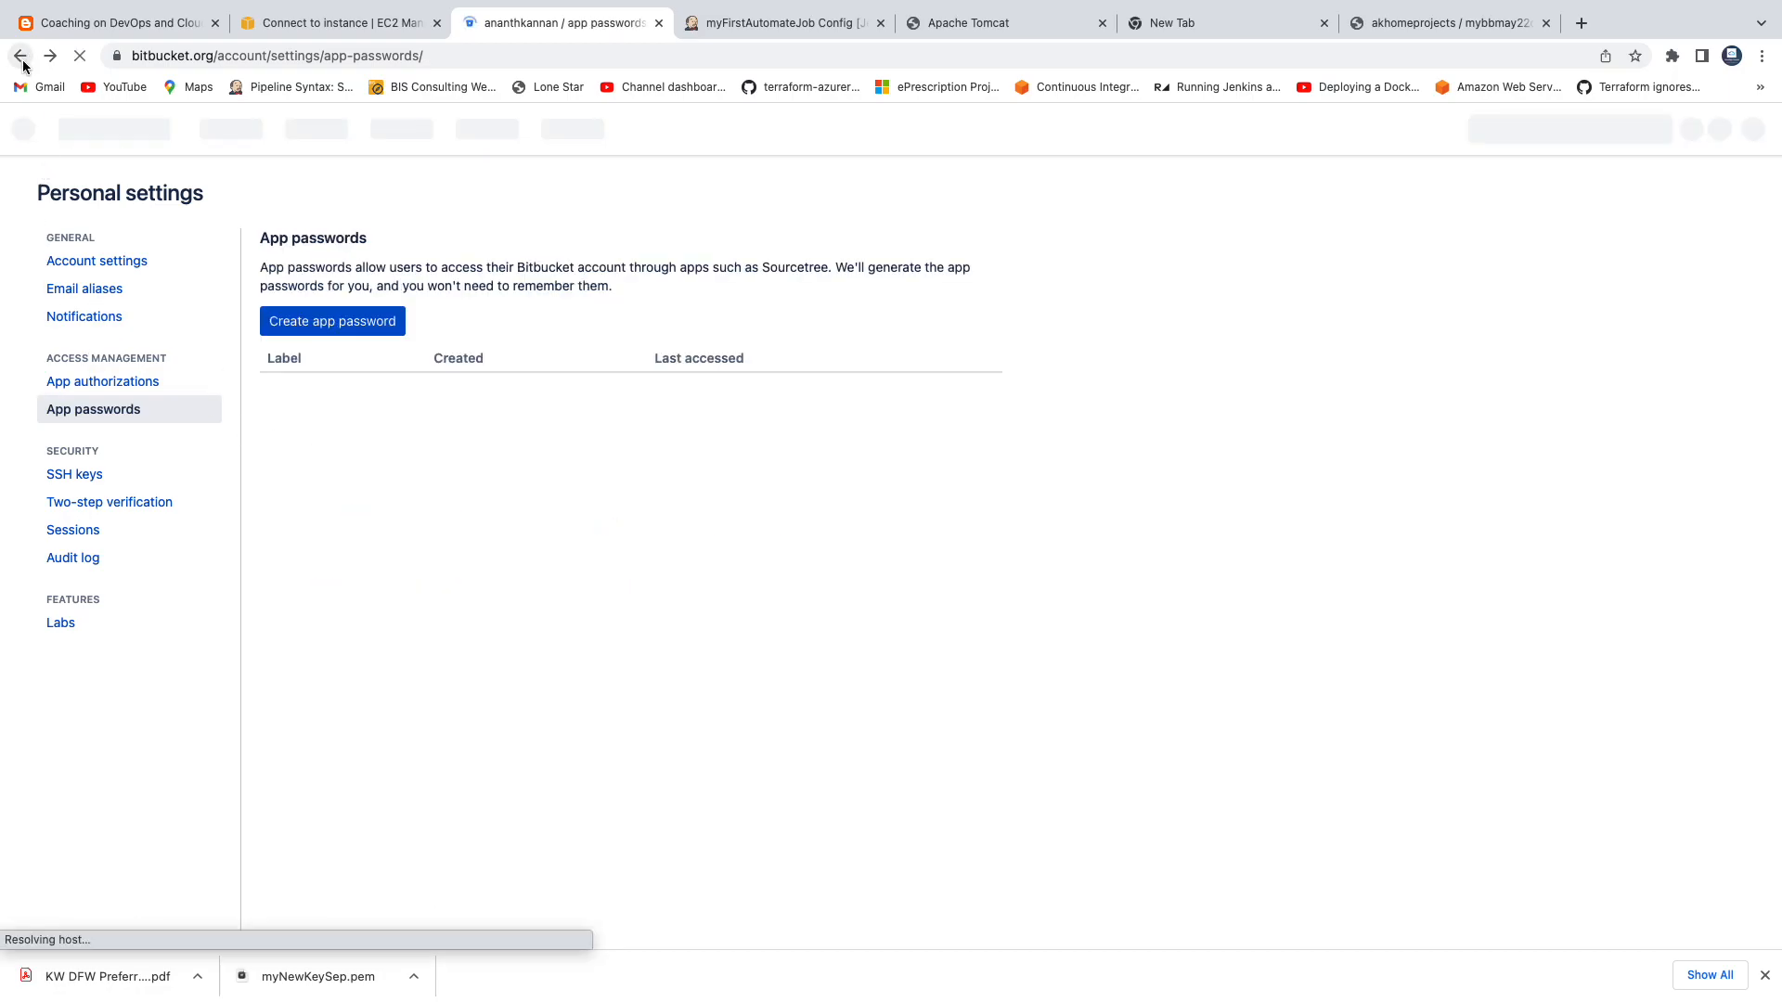
click(20, 57)
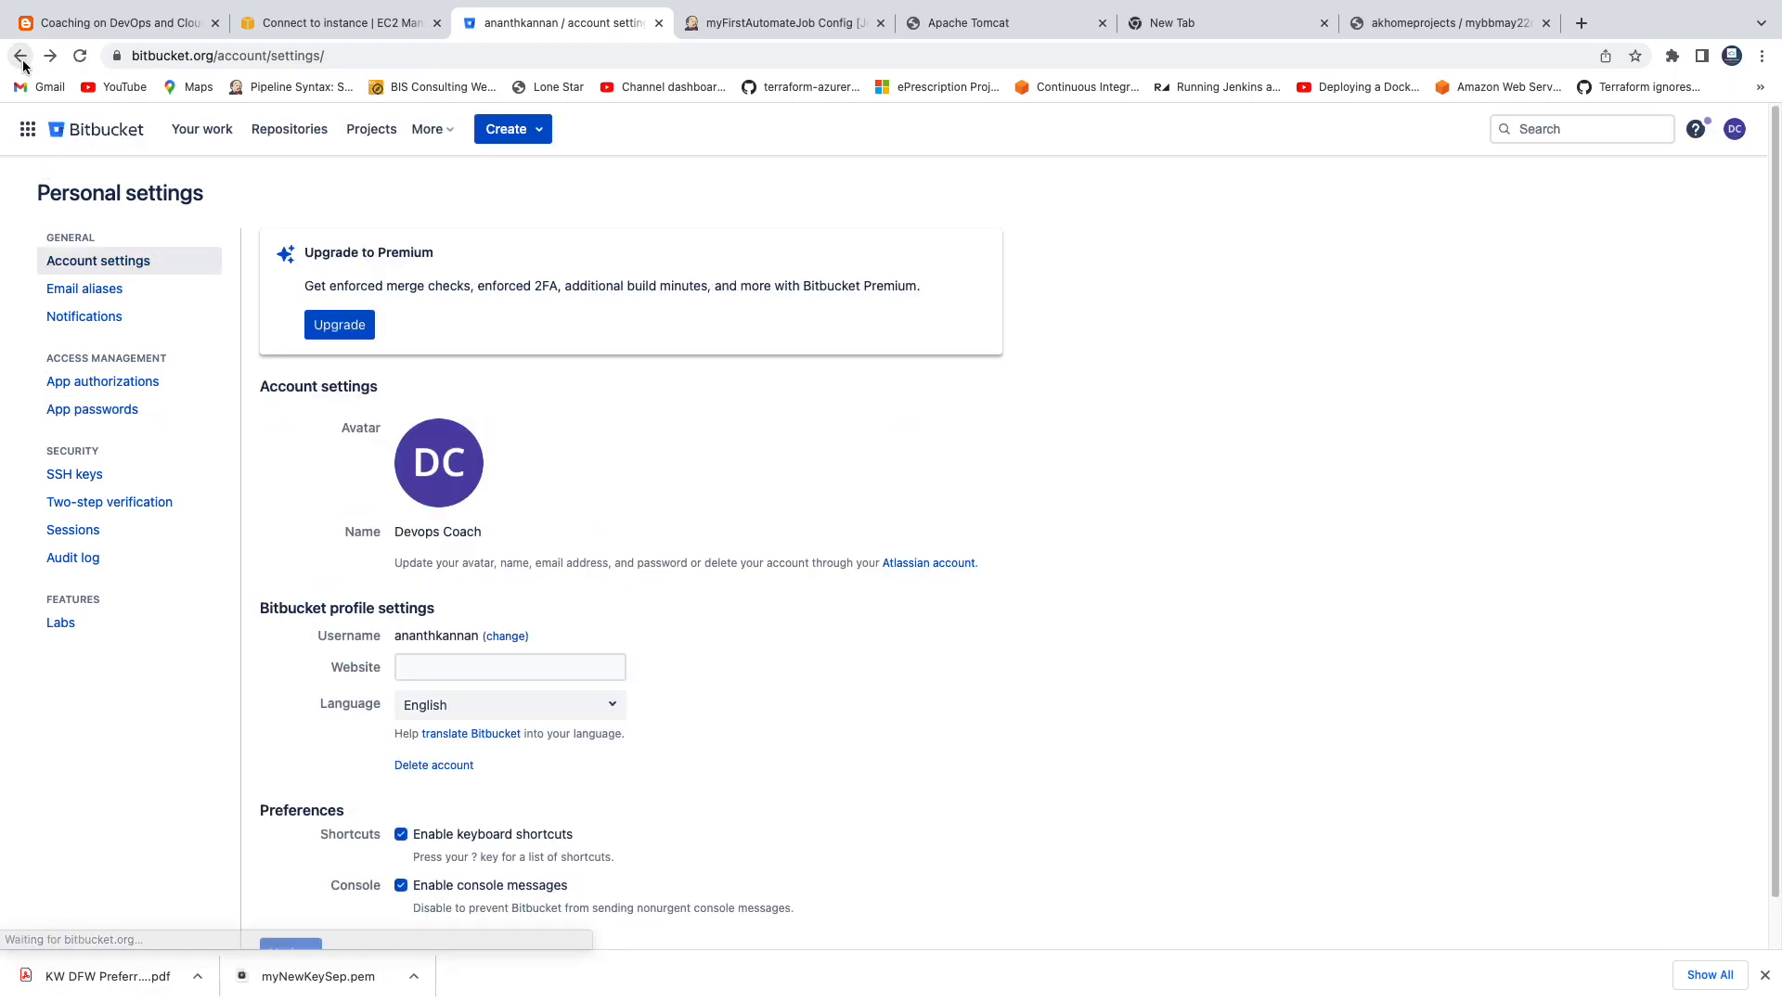
click(21, 56)
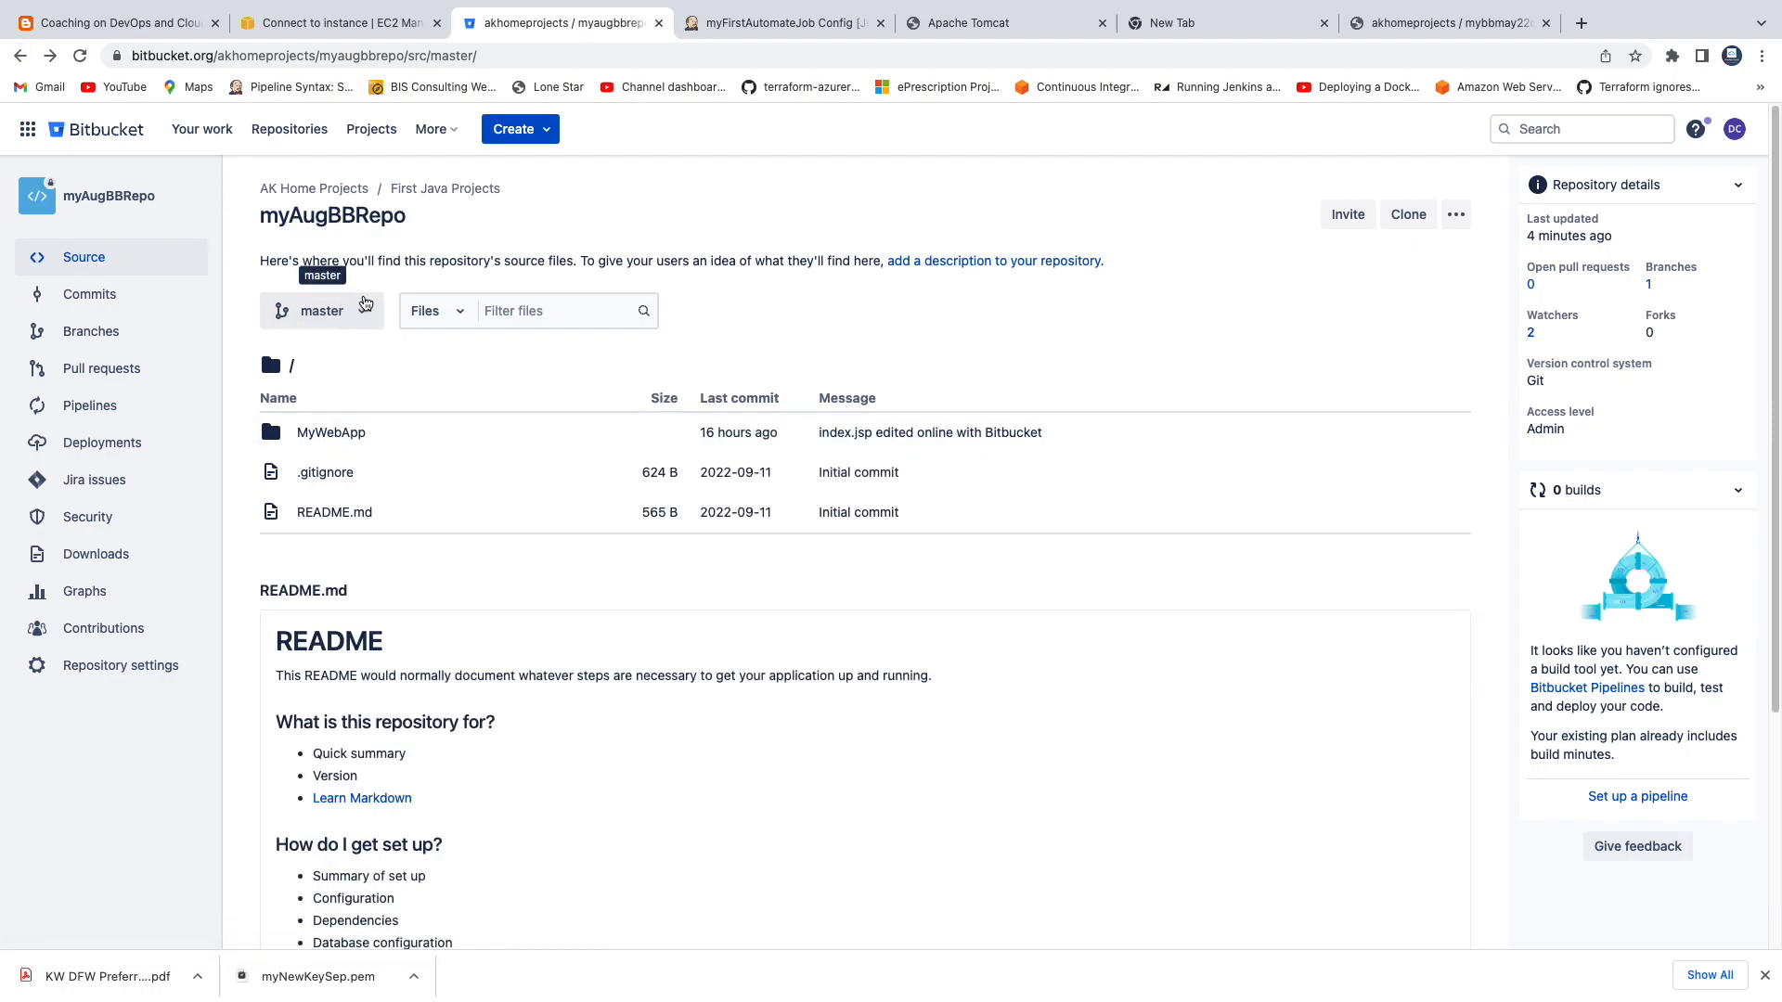
click(720, 28)
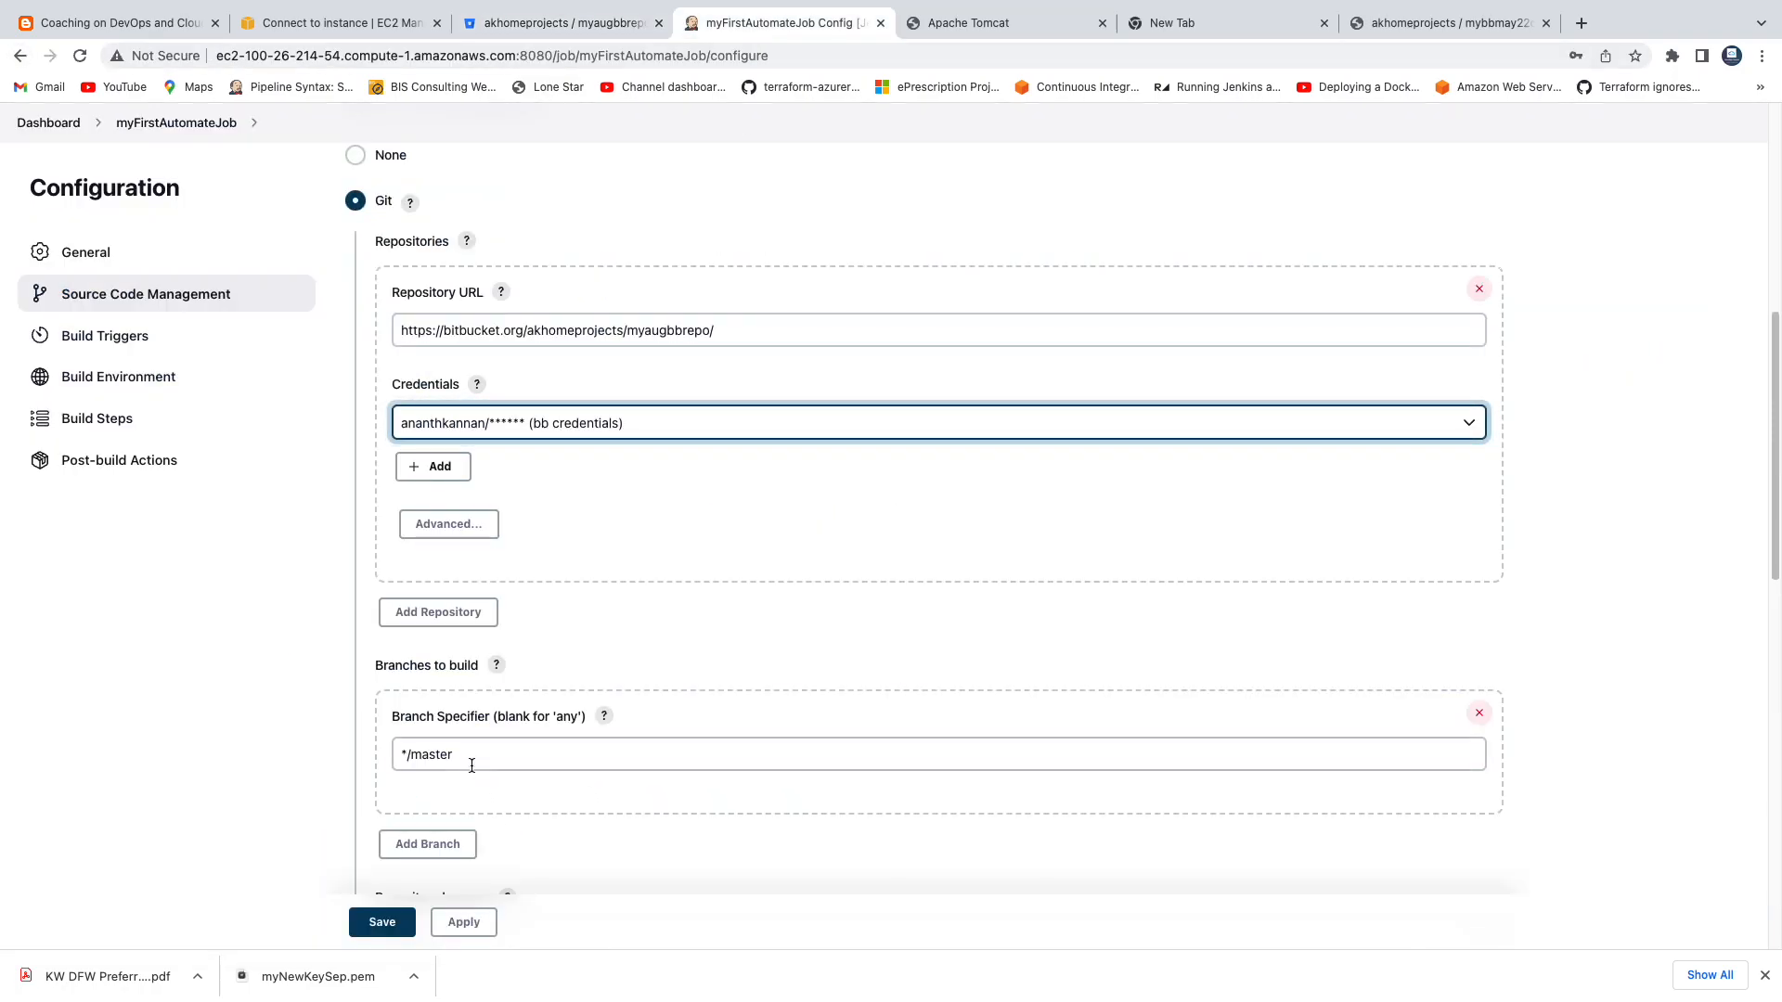
scroll(640, 765, down, 3)
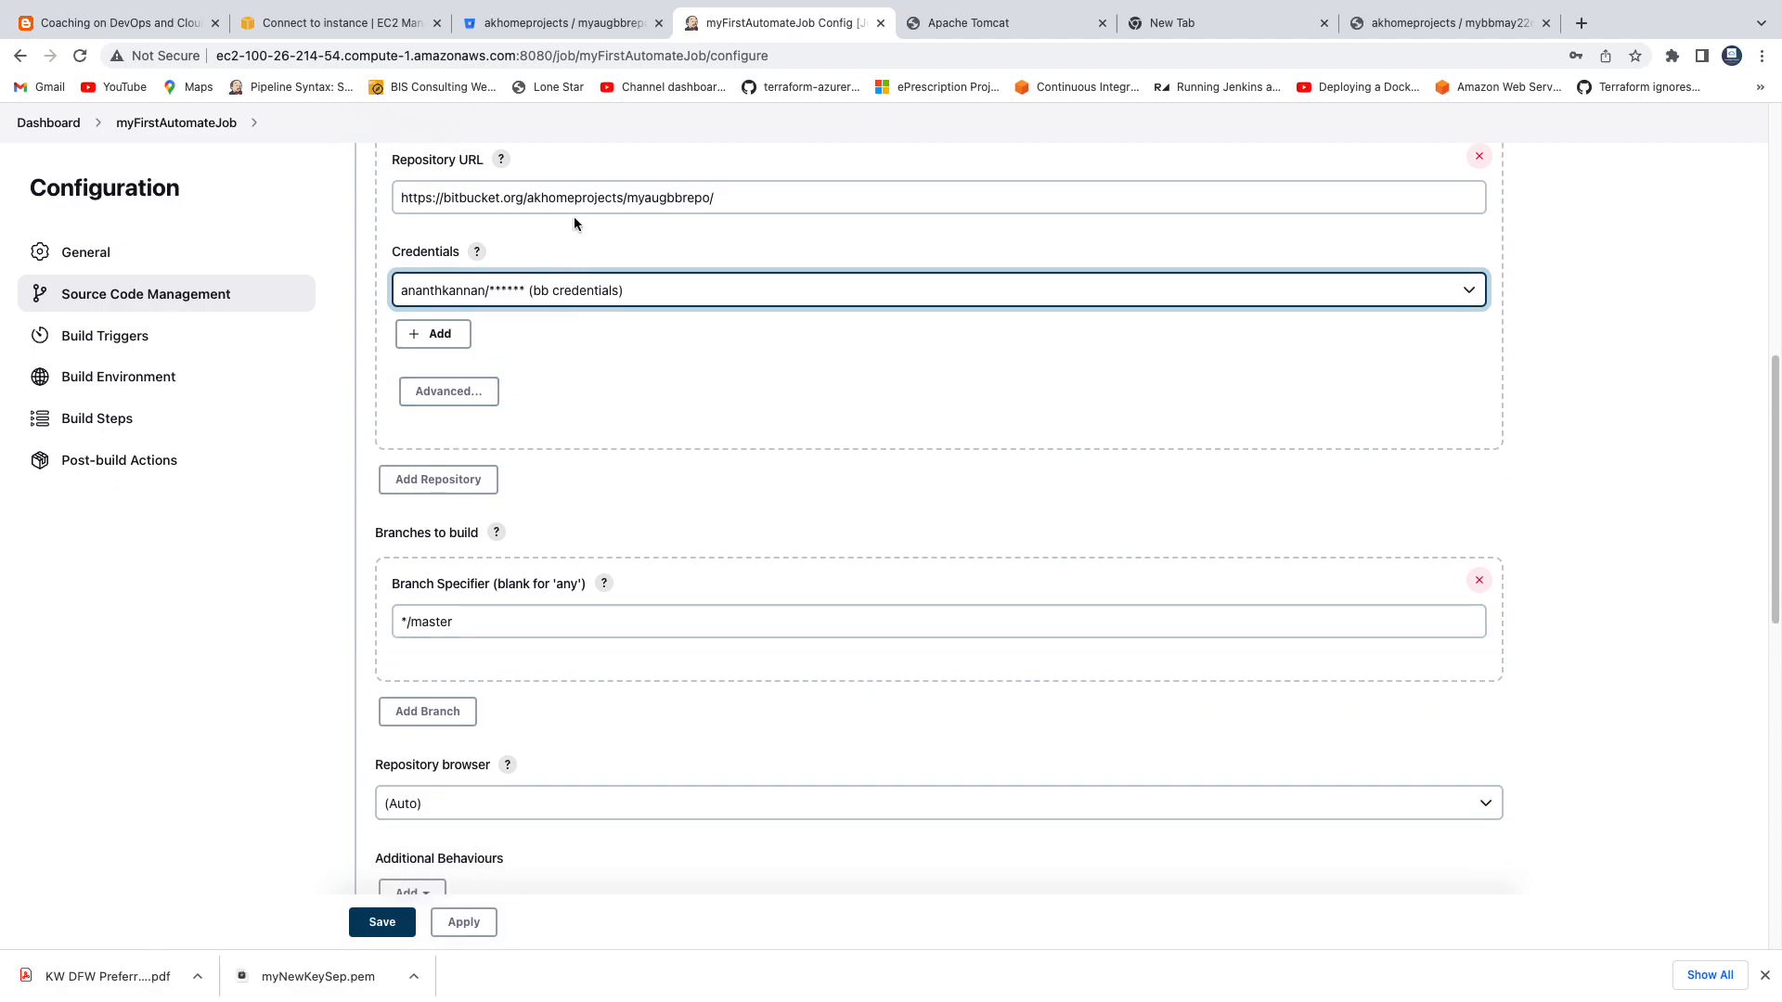
scroll(642, 556, up, 3)
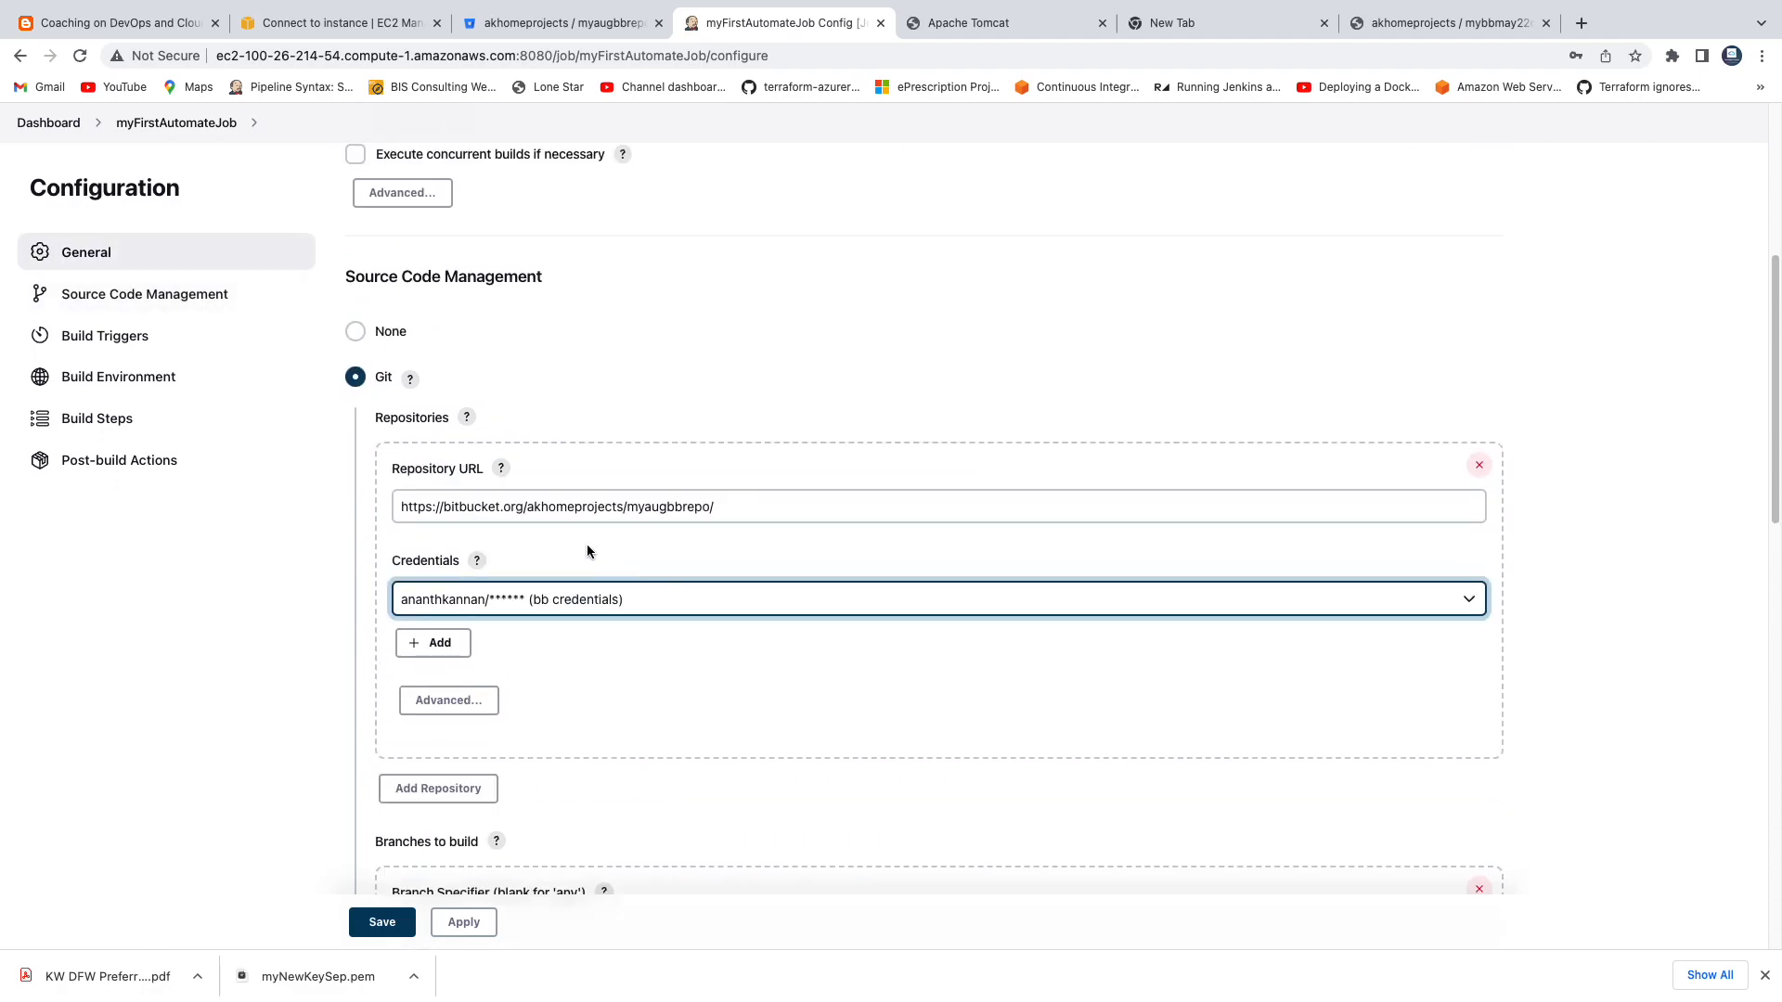
Enable the Poll SCM build trigger and copy the every-fifteen-minutes example from the schedule help.
scroll(626, 617, down, 10)
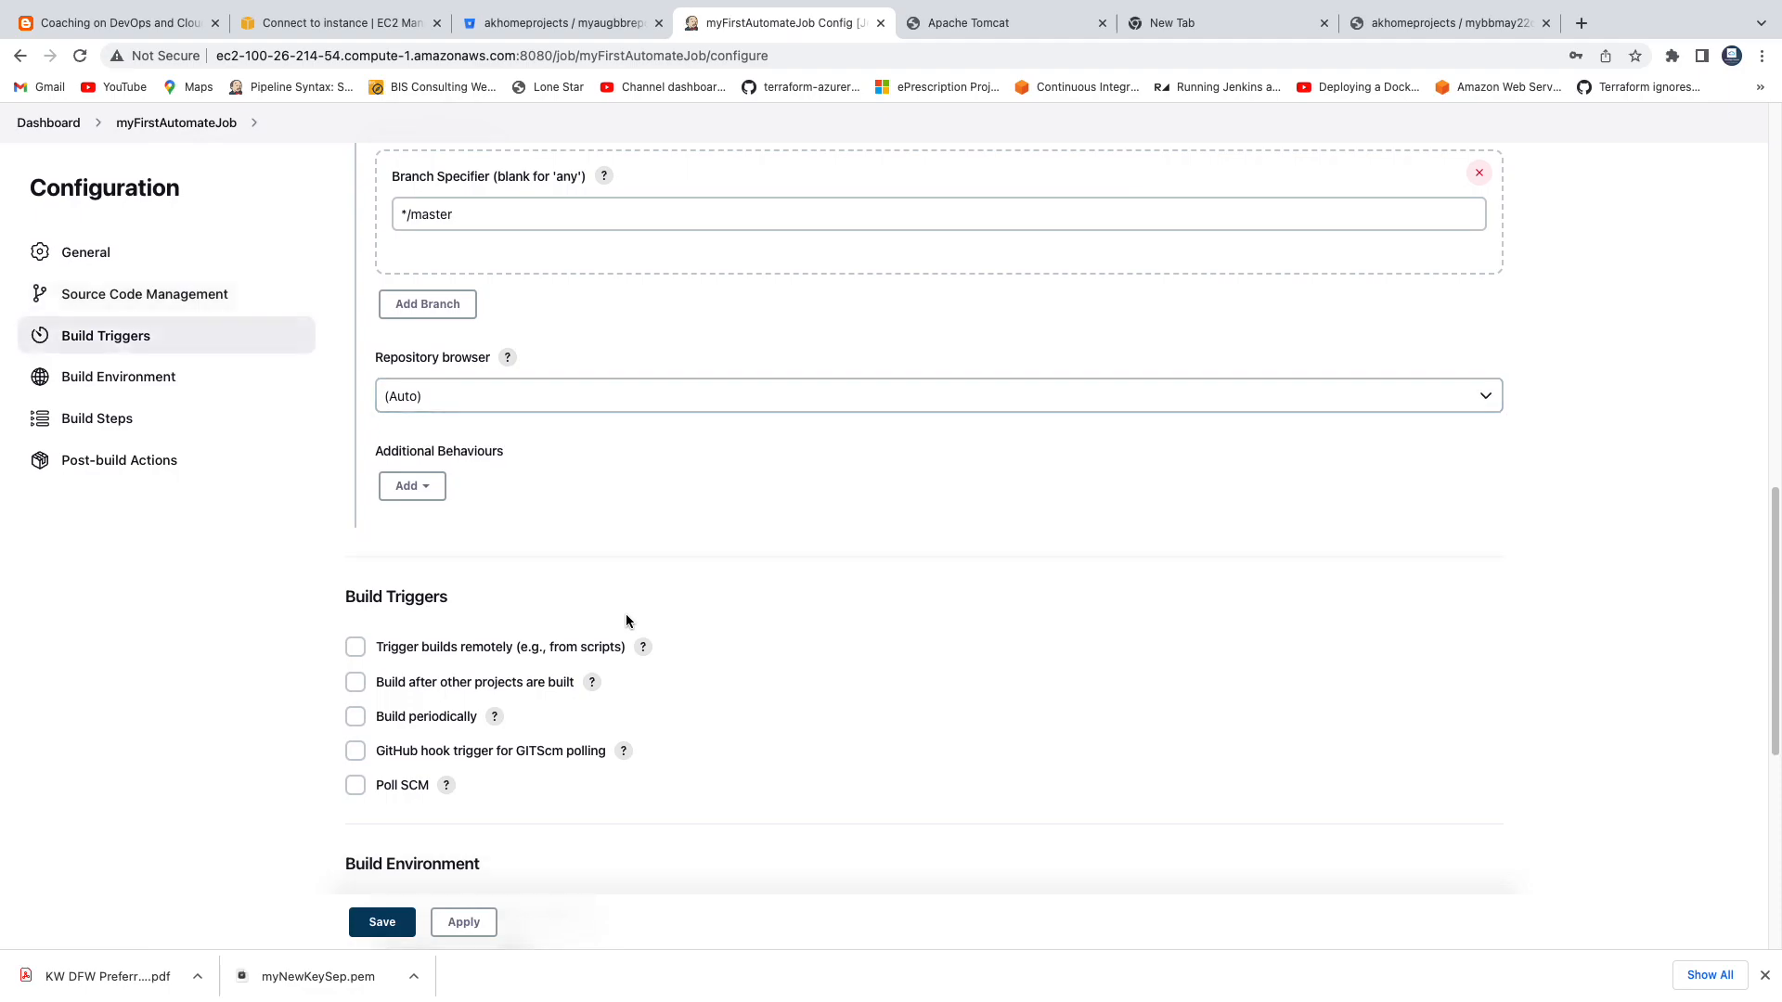
scroll(627, 621, down, 3)
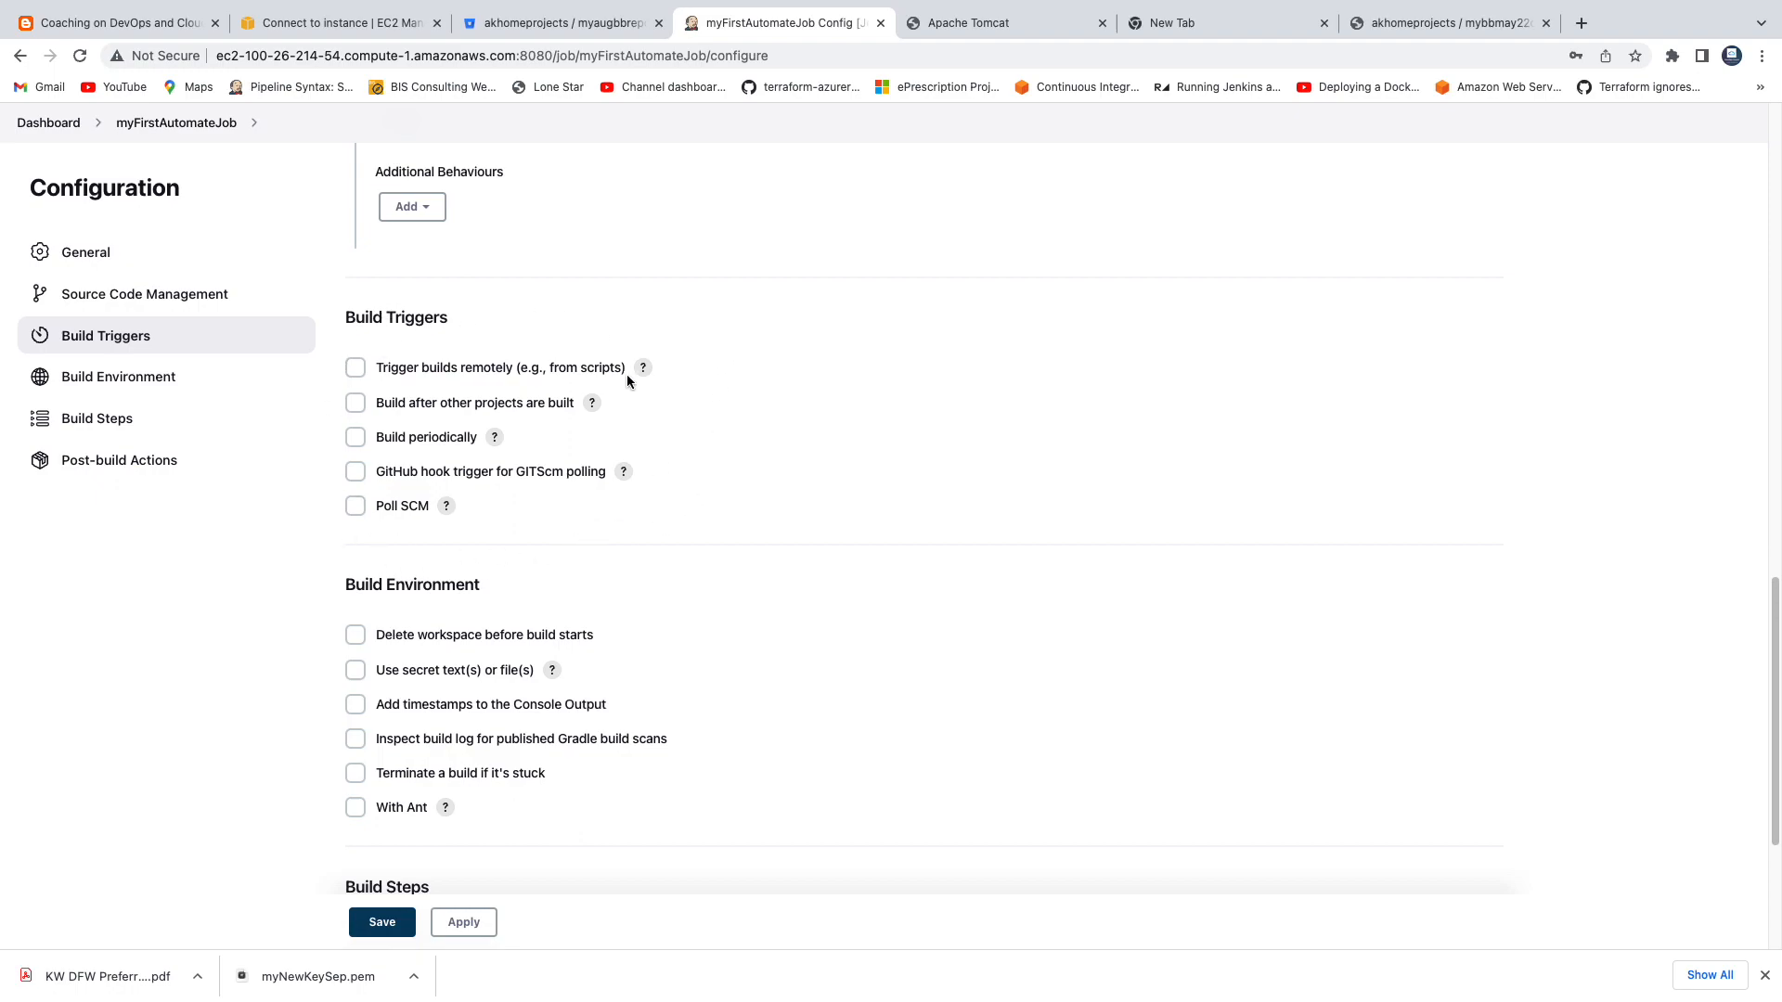
click(357, 509)
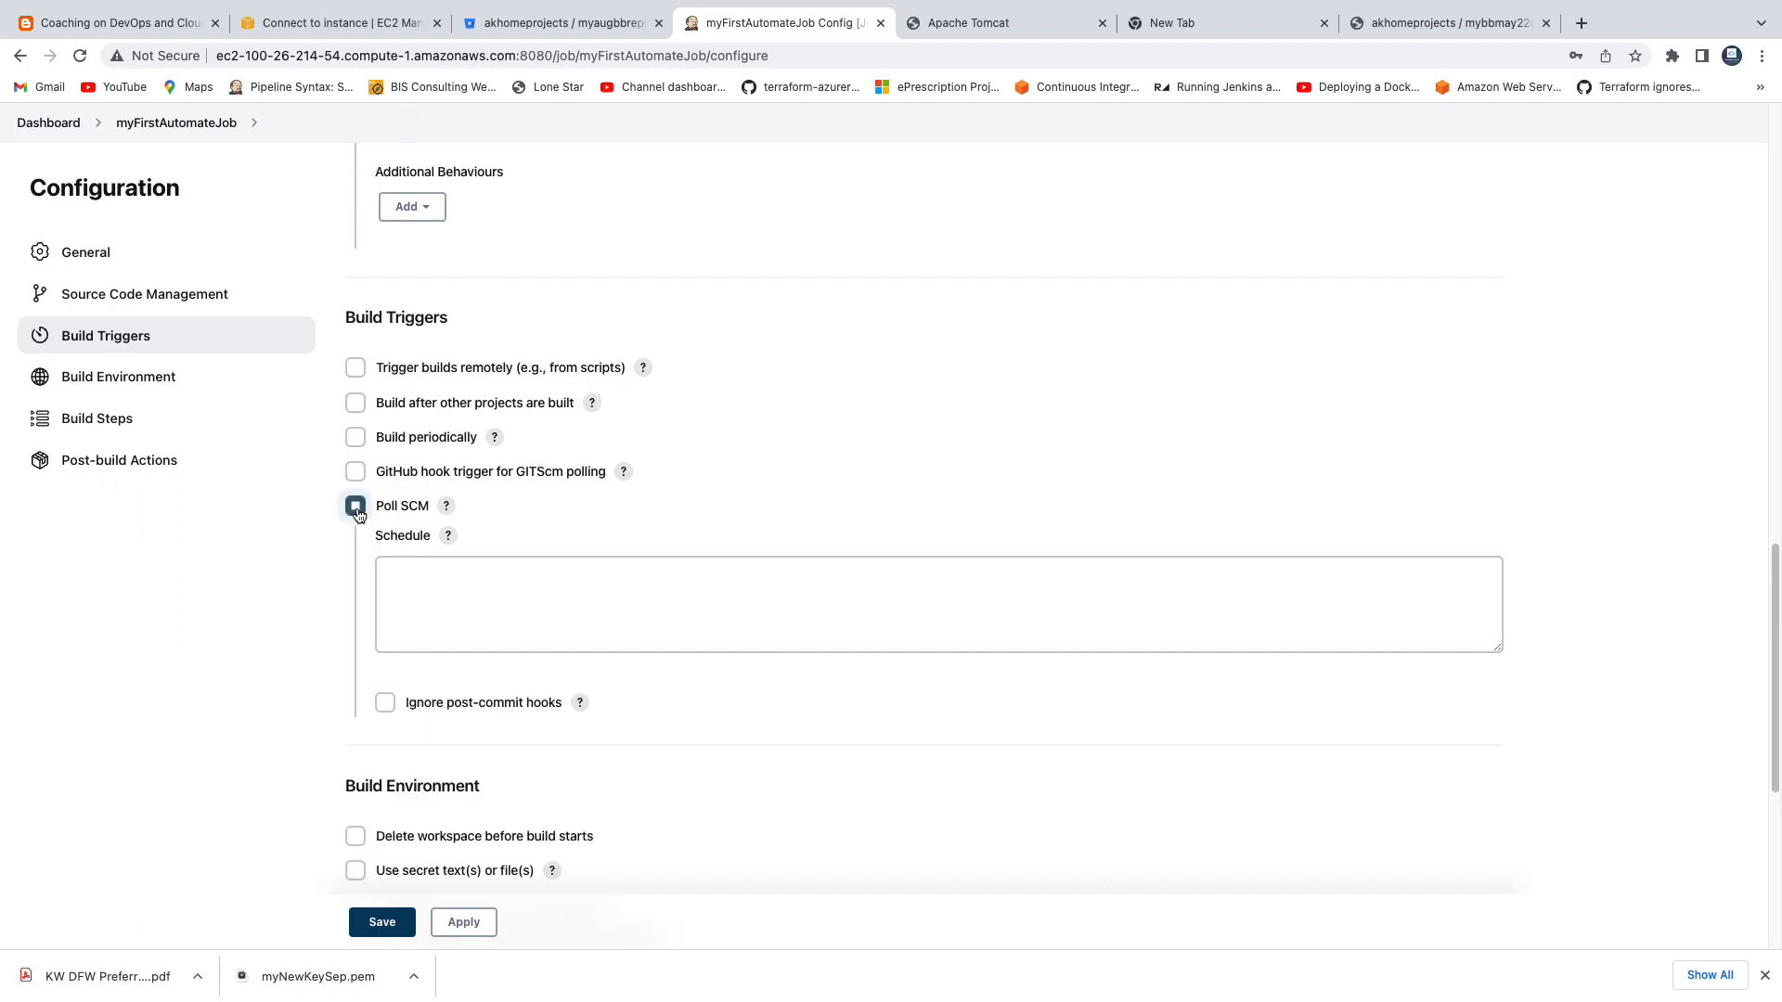
click(448, 536)
scroll(600, 632, down, 8)
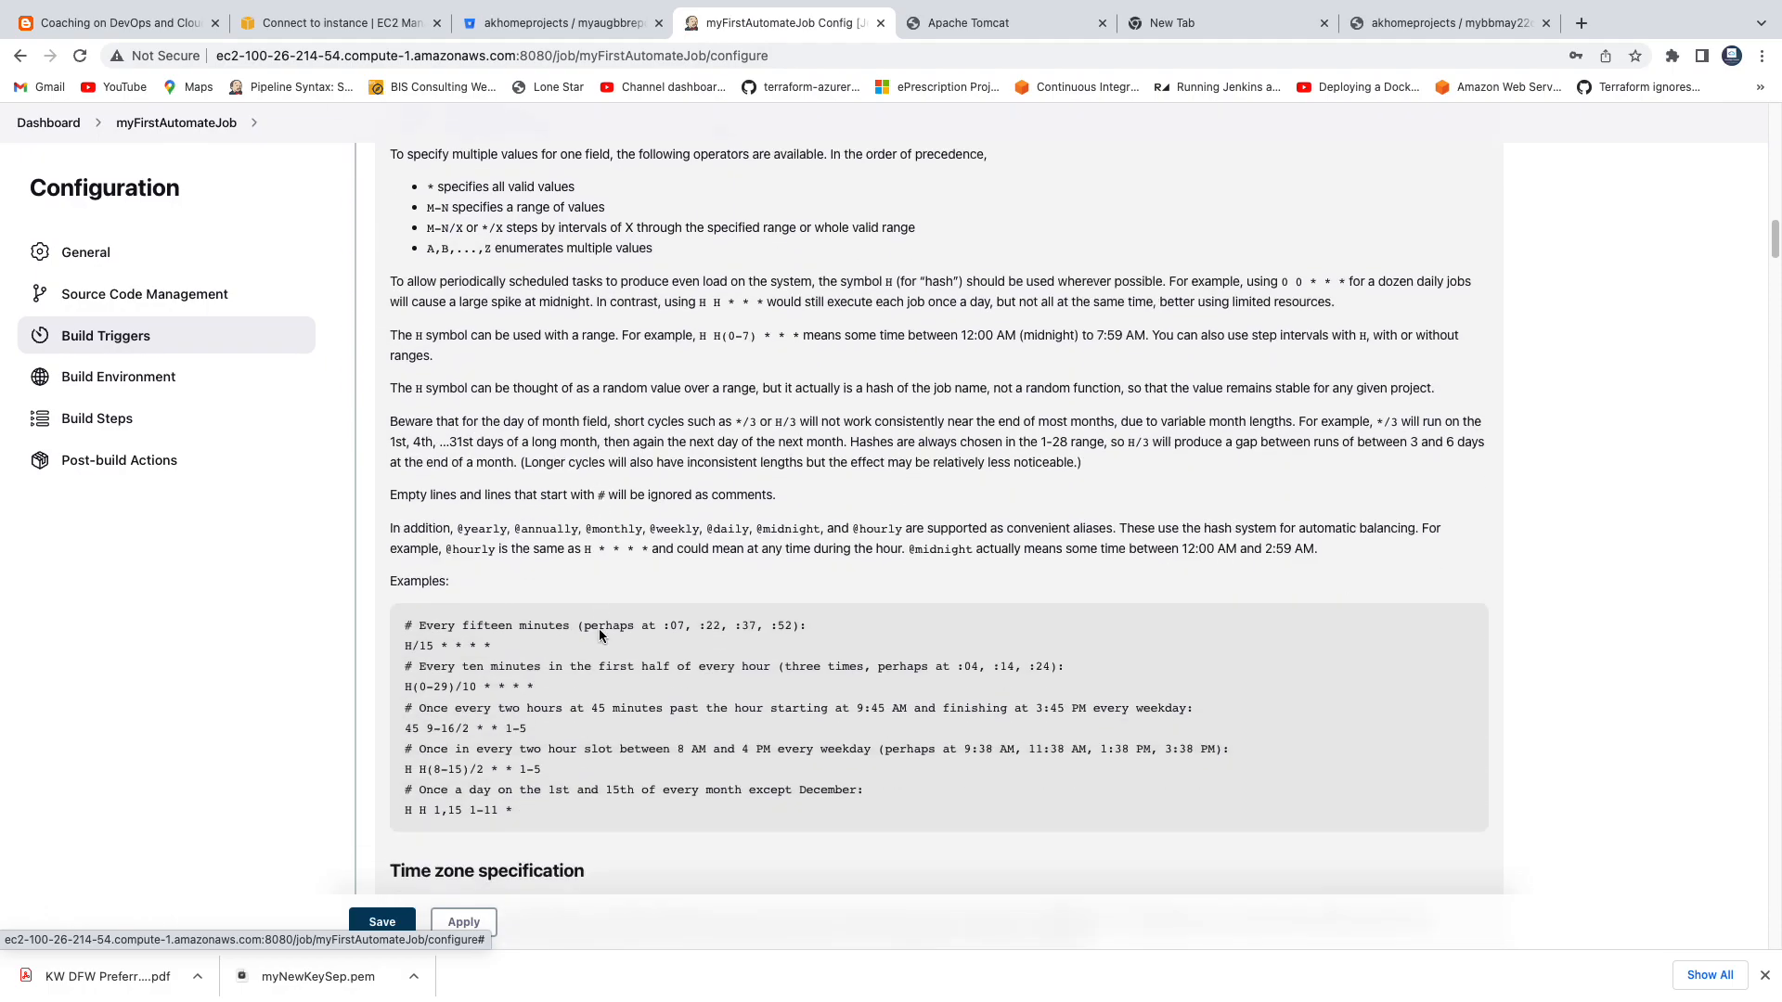
triple_click(464, 647)
key(super+c)
scroll(522, 471, up, 6)
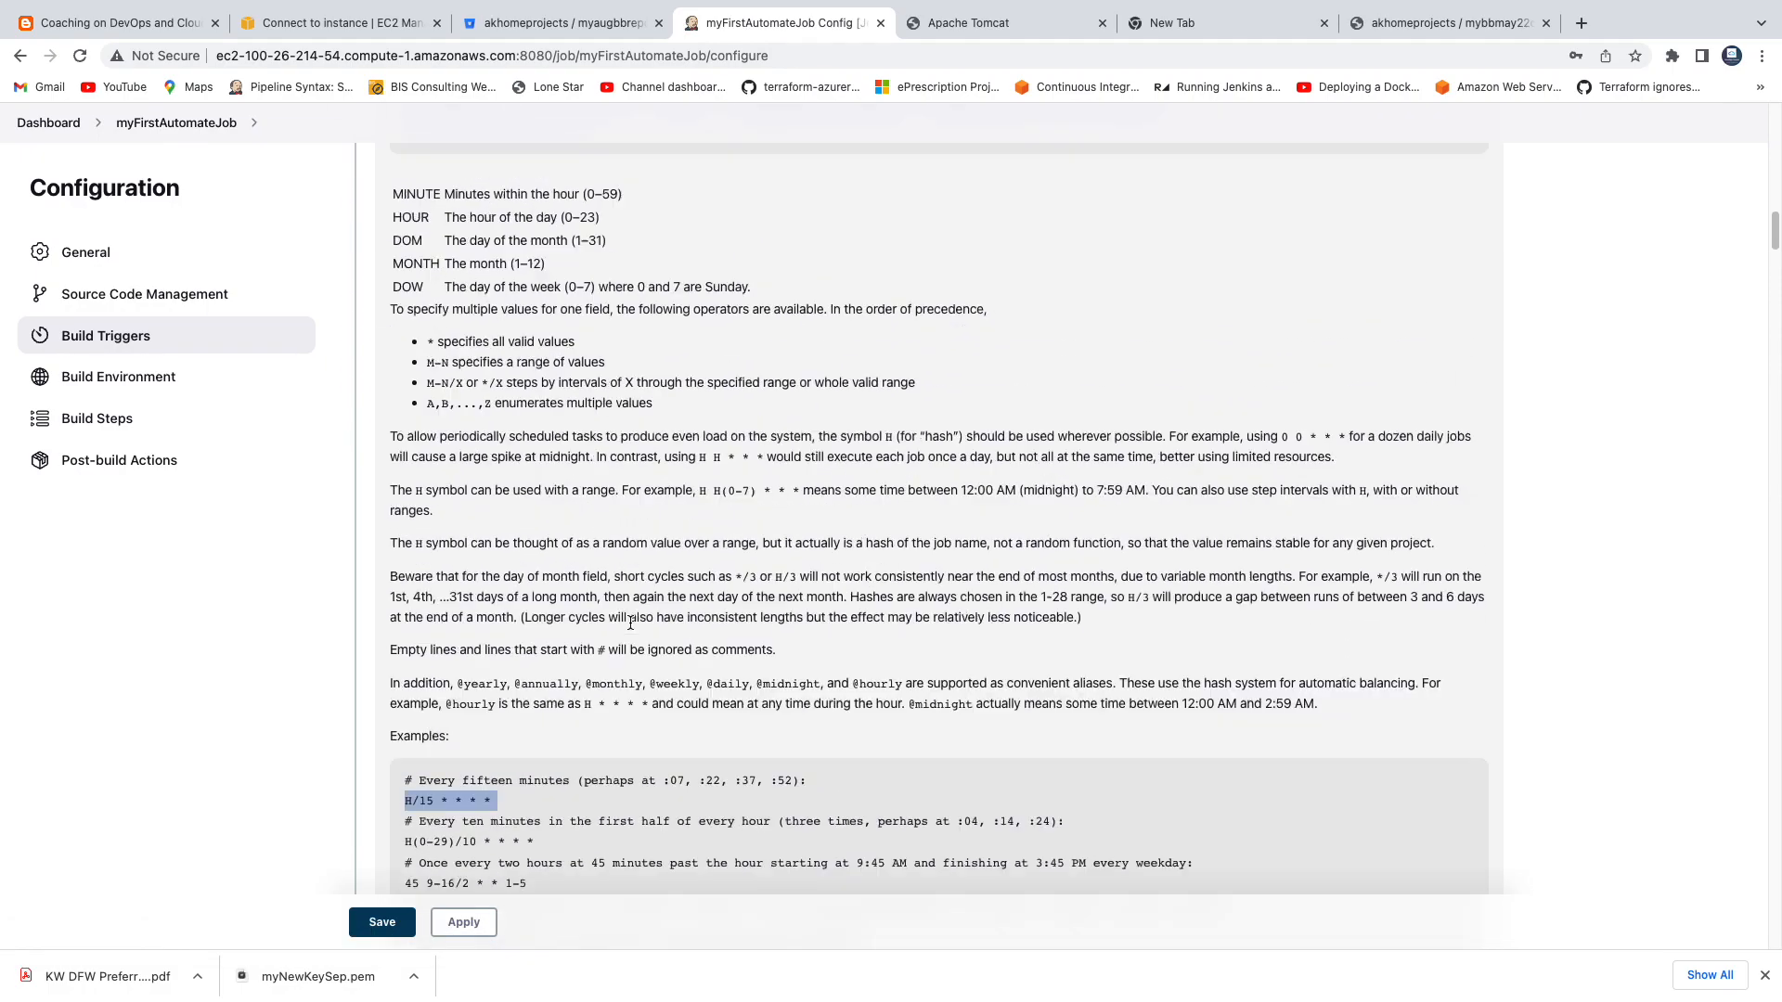
Paste the copied example into the Poll SCM schedule and change it to H/02 * * * *.
click(501, 399)
key(super+v)
click(409, 378)
key(BackSpace)
key(BackSpace)
text(02)
click(663, 314)
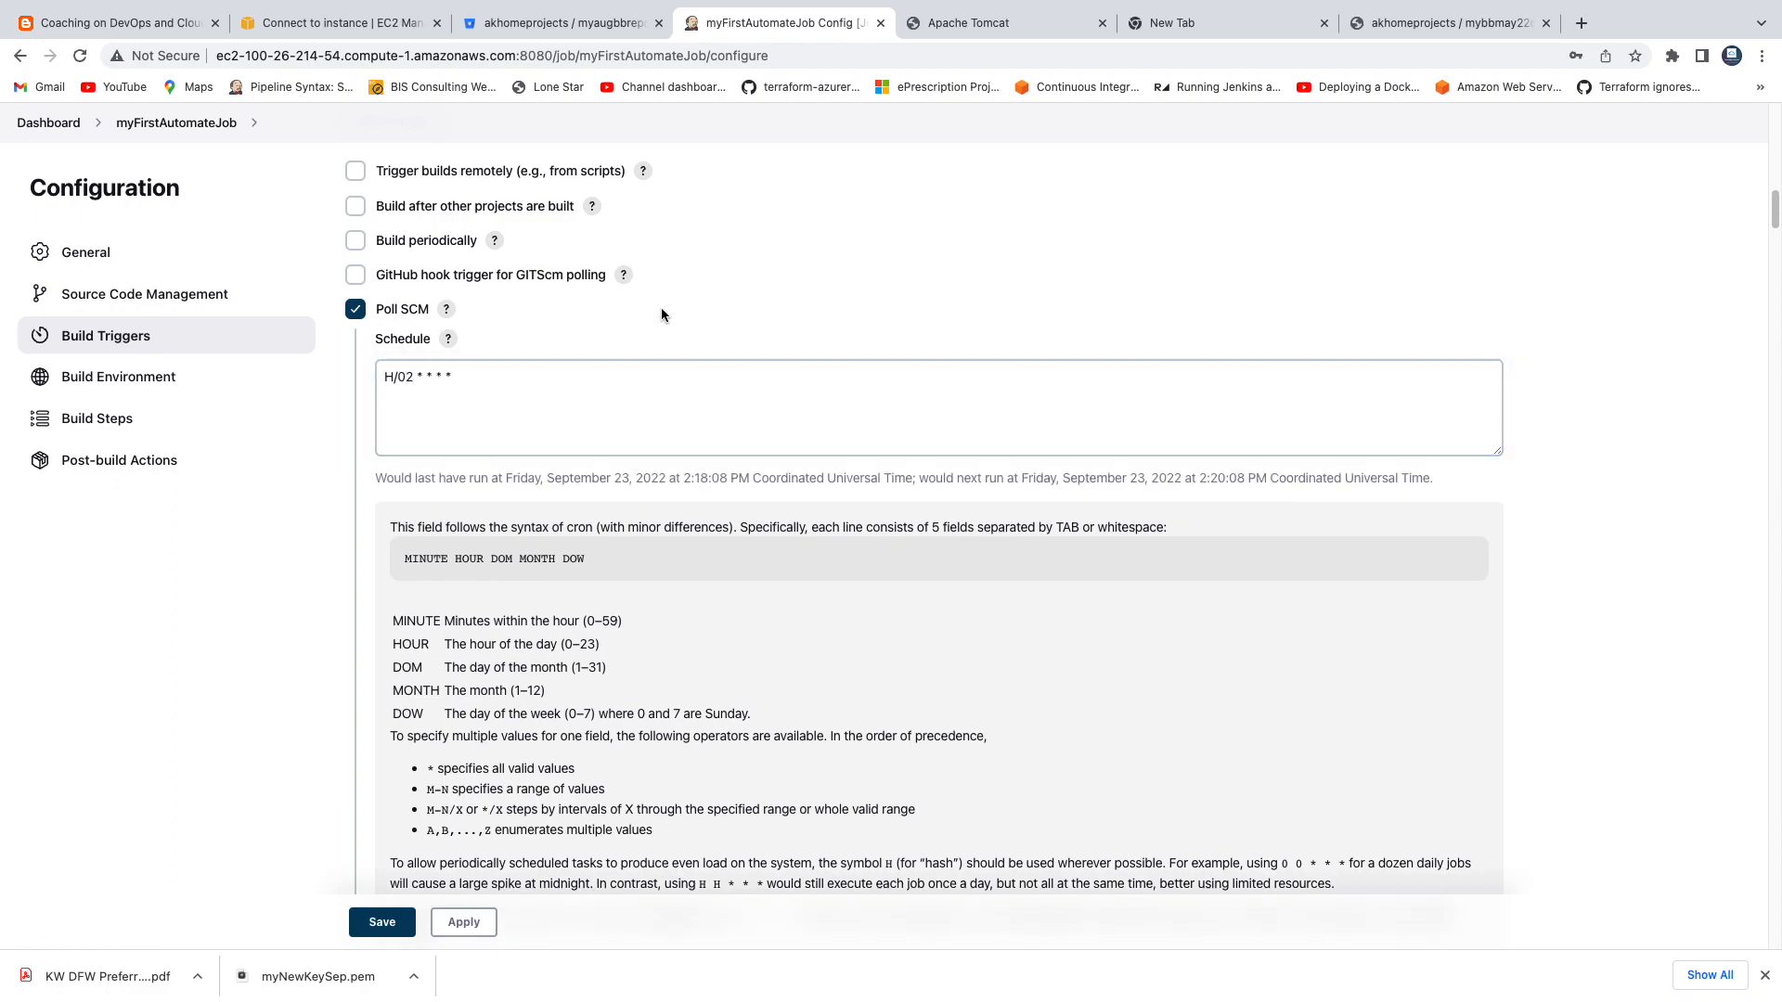
Review the cron examples in the schedule help and the Poll SCM help, and close both help texts.
scroll(703, 588, down, 4)
scroll(518, 490, down, 3)
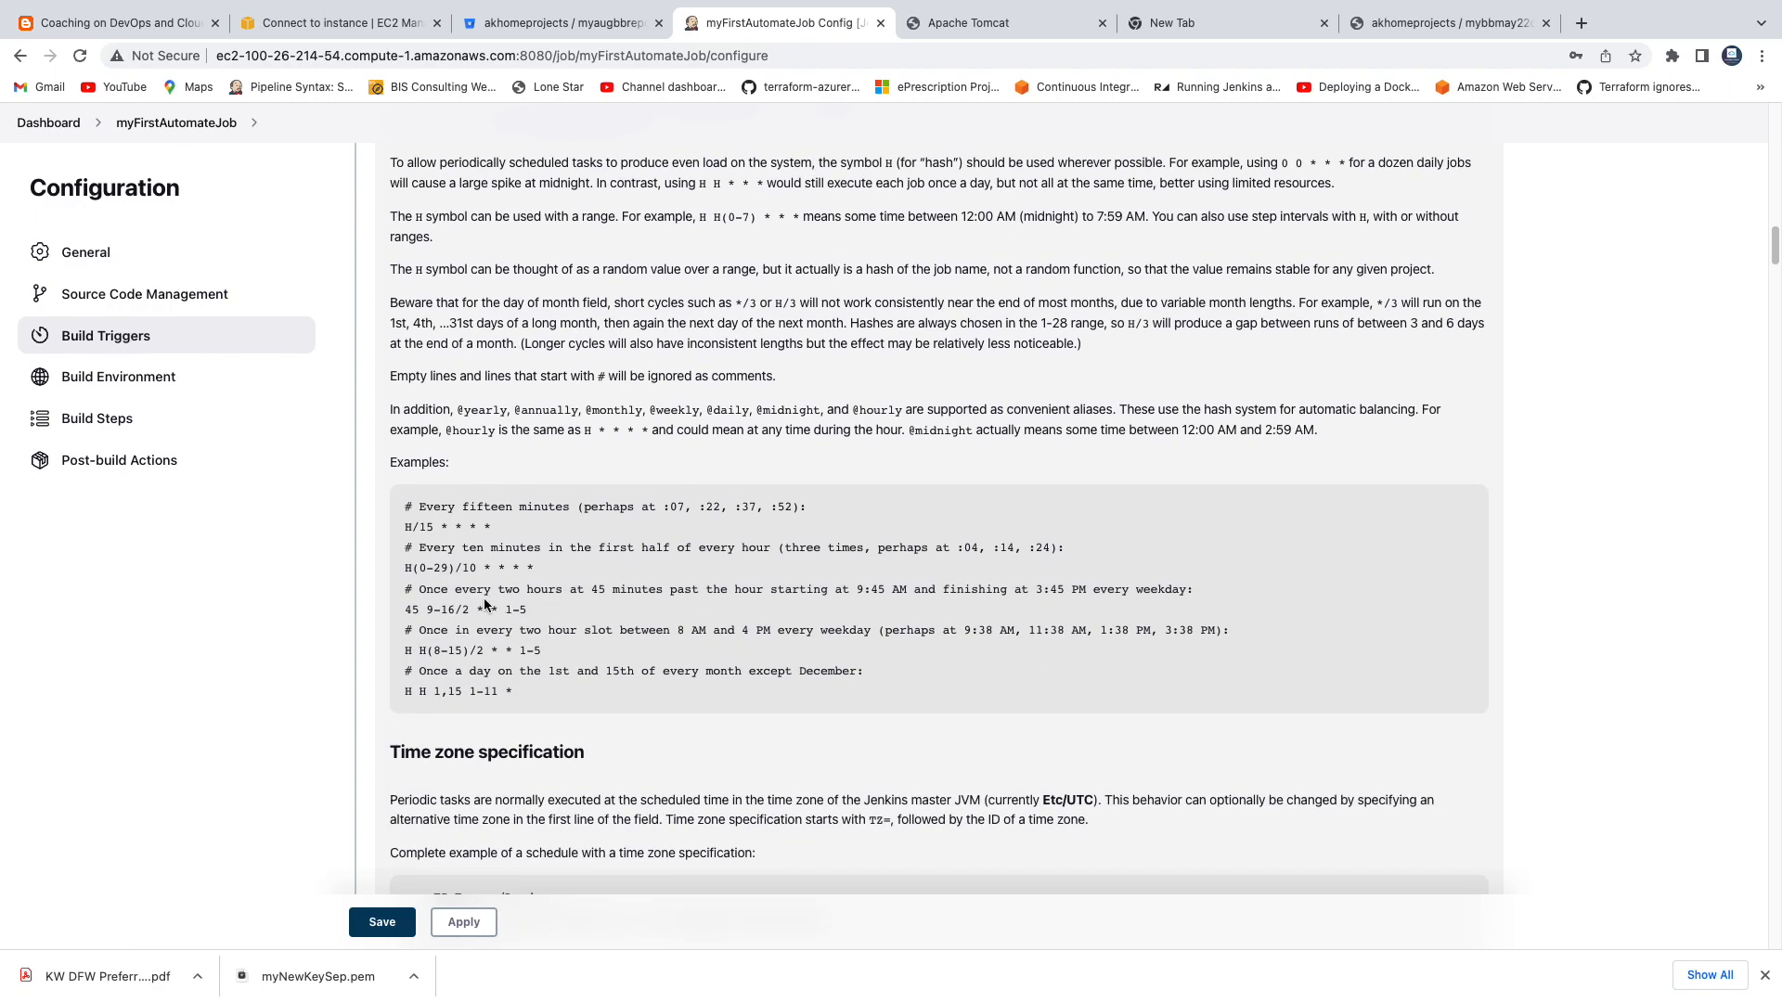
drag(405, 506, 535, 631)
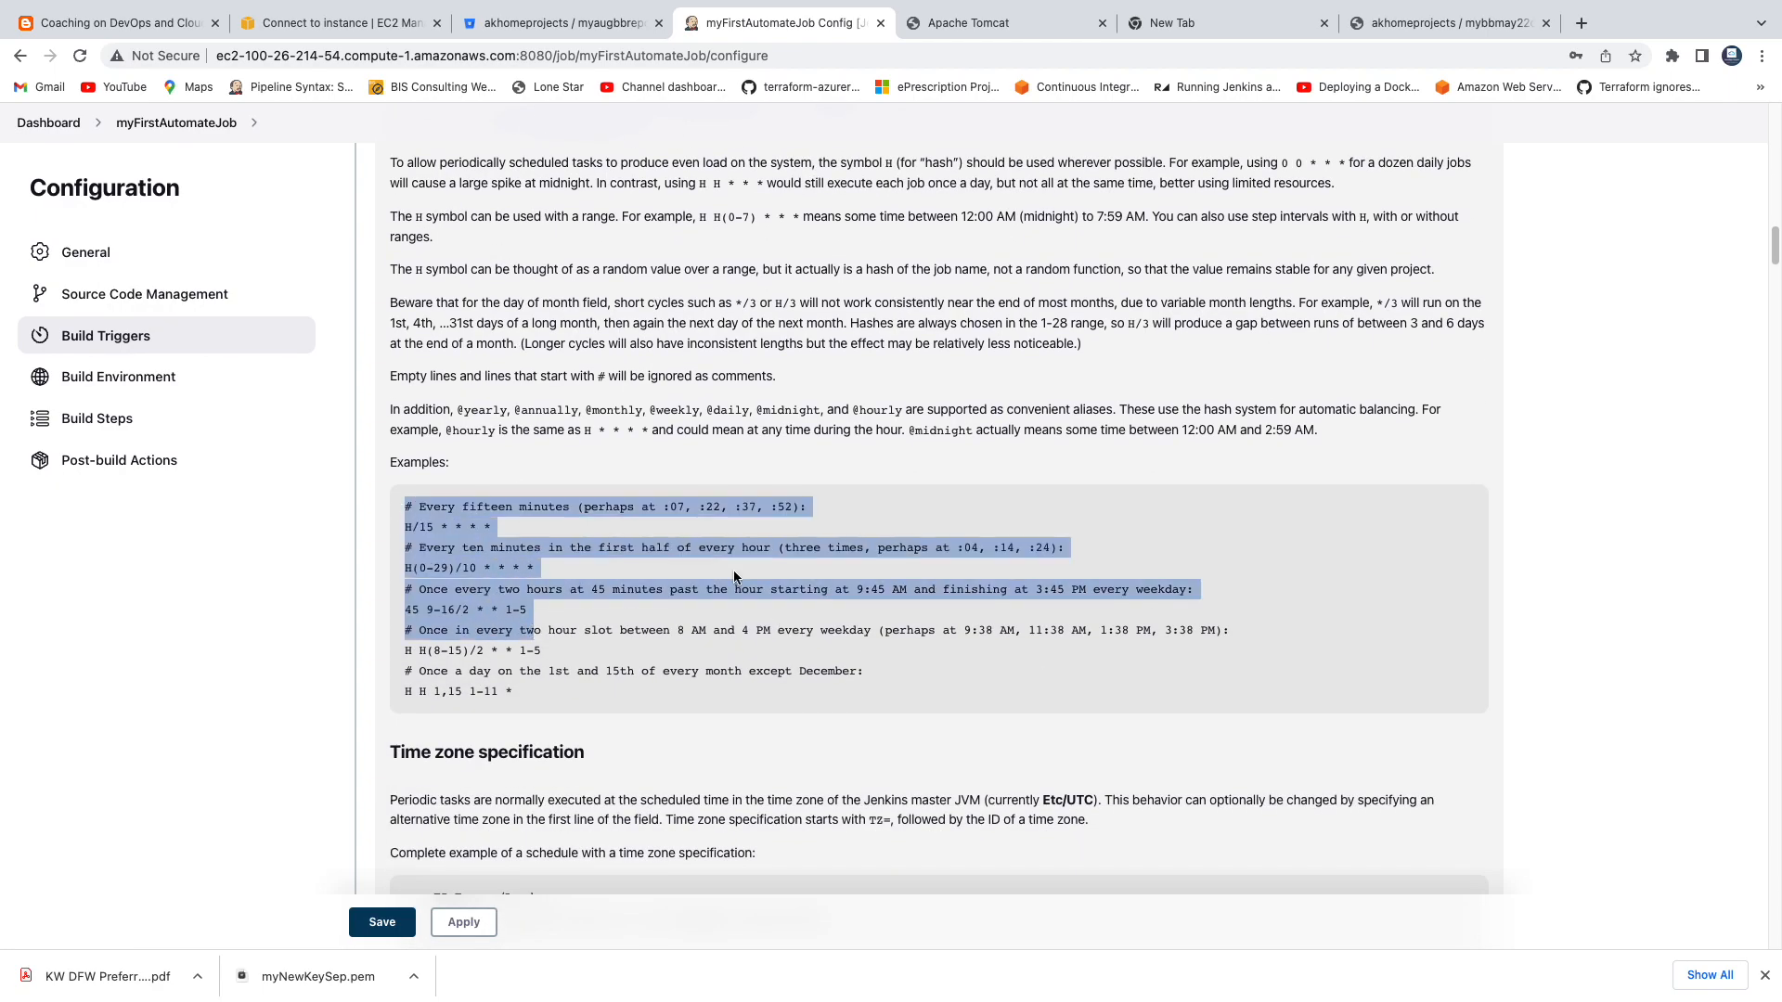
scroll(733, 570, up, 8)
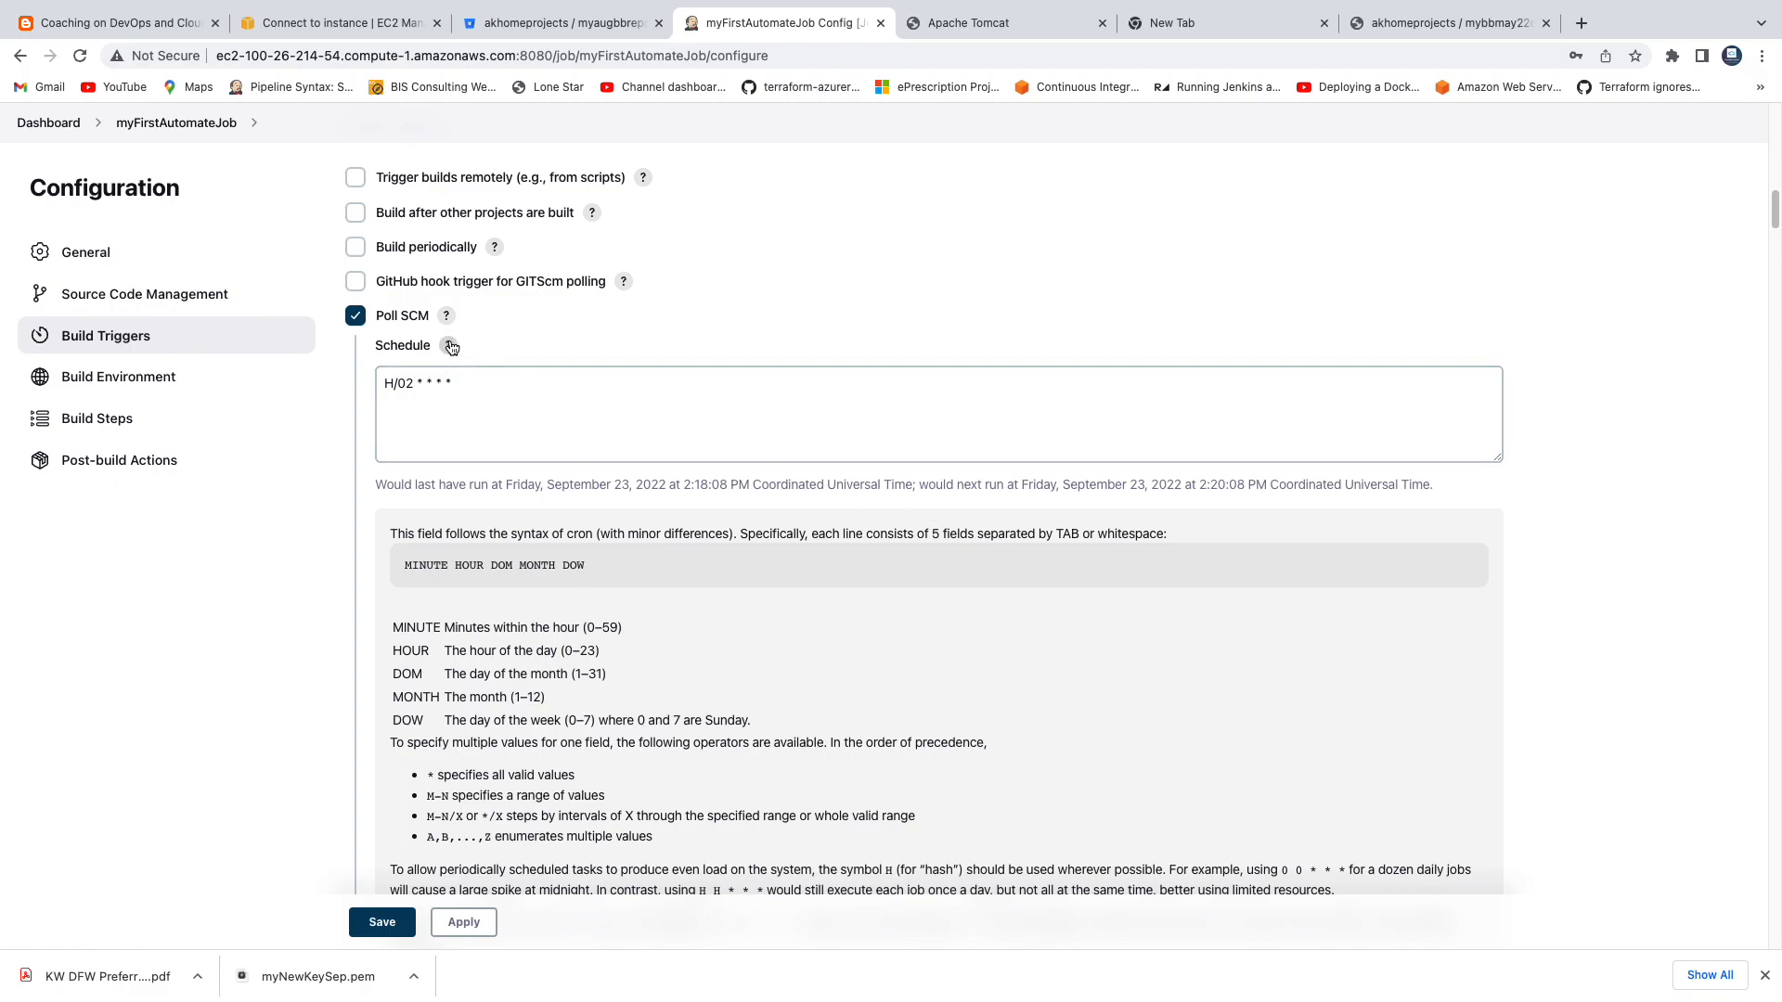
click(448, 319)
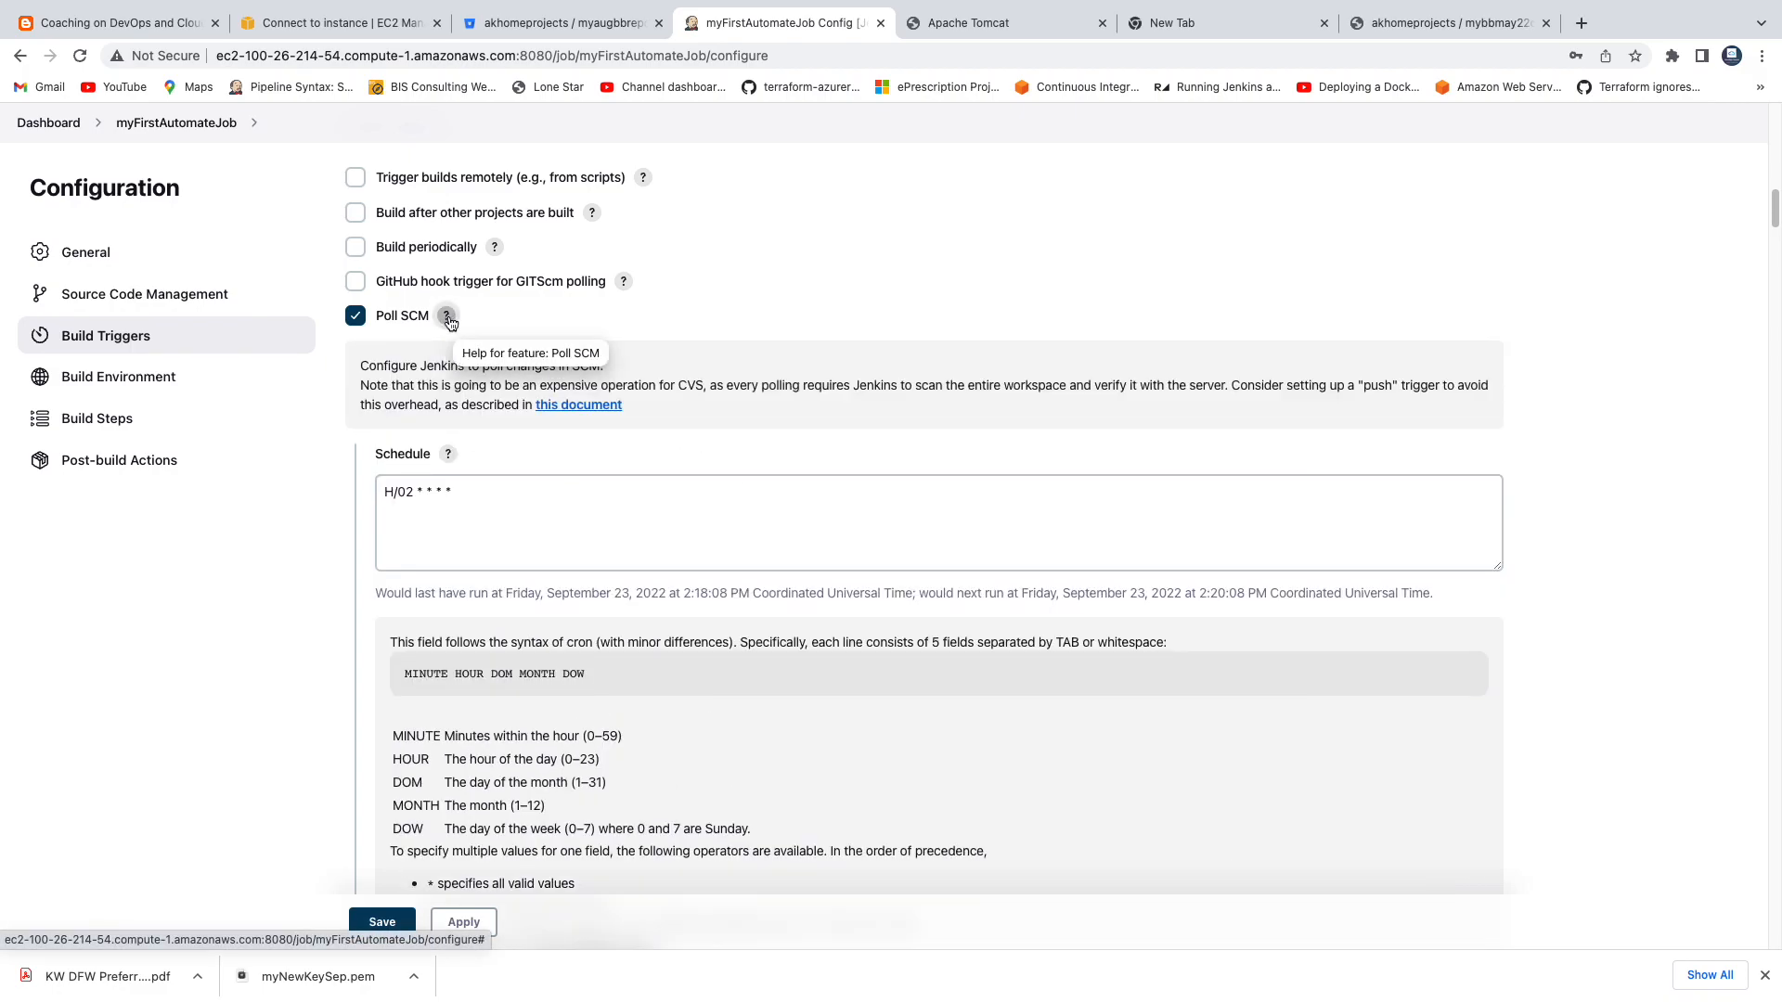
click(449, 319)
click(450, 346)
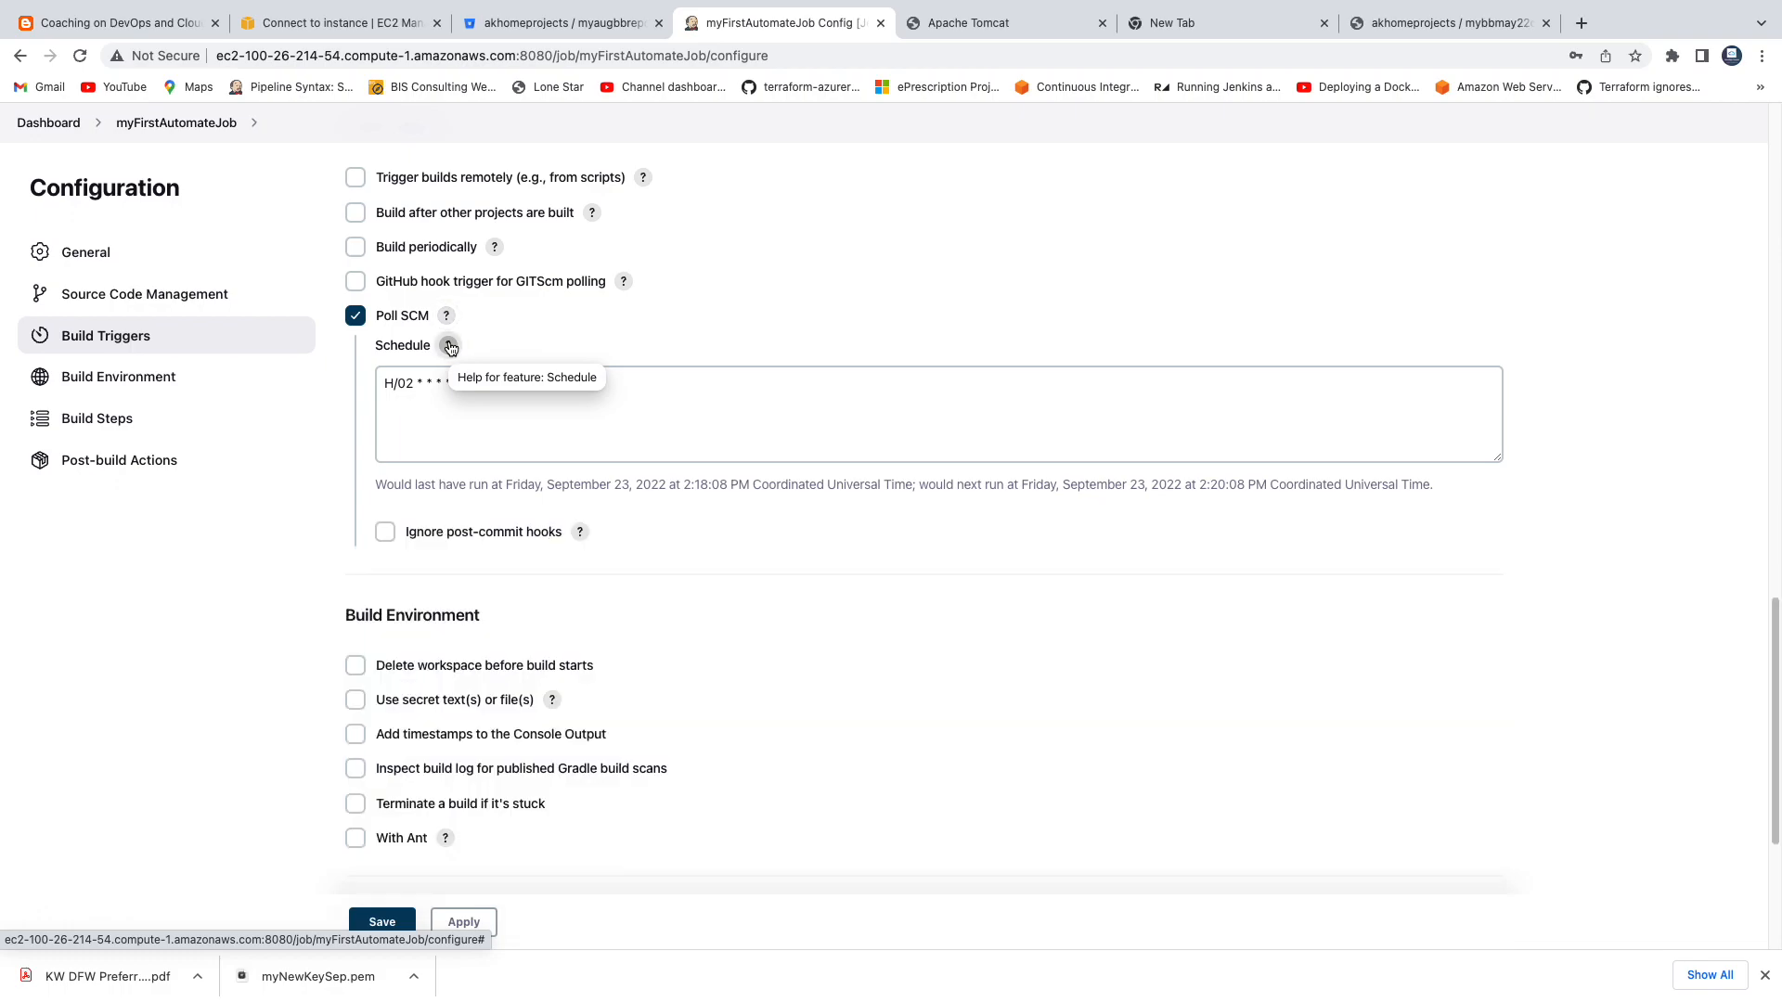
Add an Invoke top-level Maven targets build step with Maven version Maven3 and the goals clean install.
scroll(682, 489, down, 2)
scroll(682, 489, down, 5)
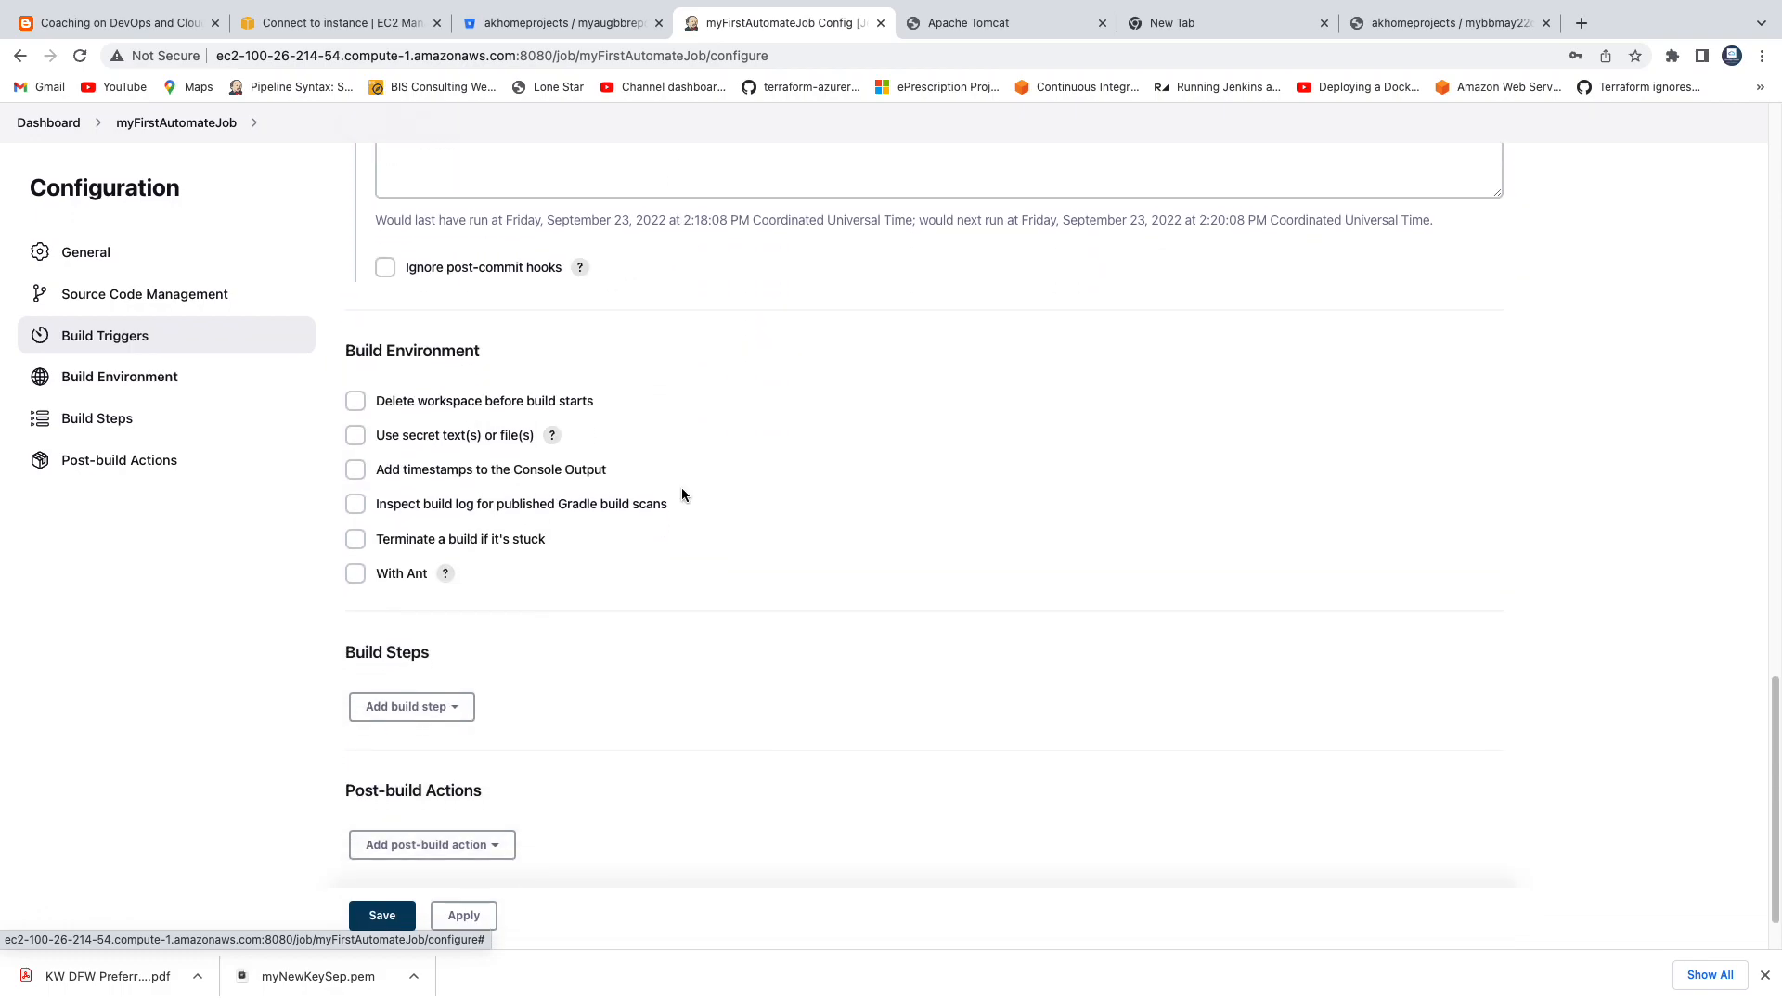
click(455, 630)
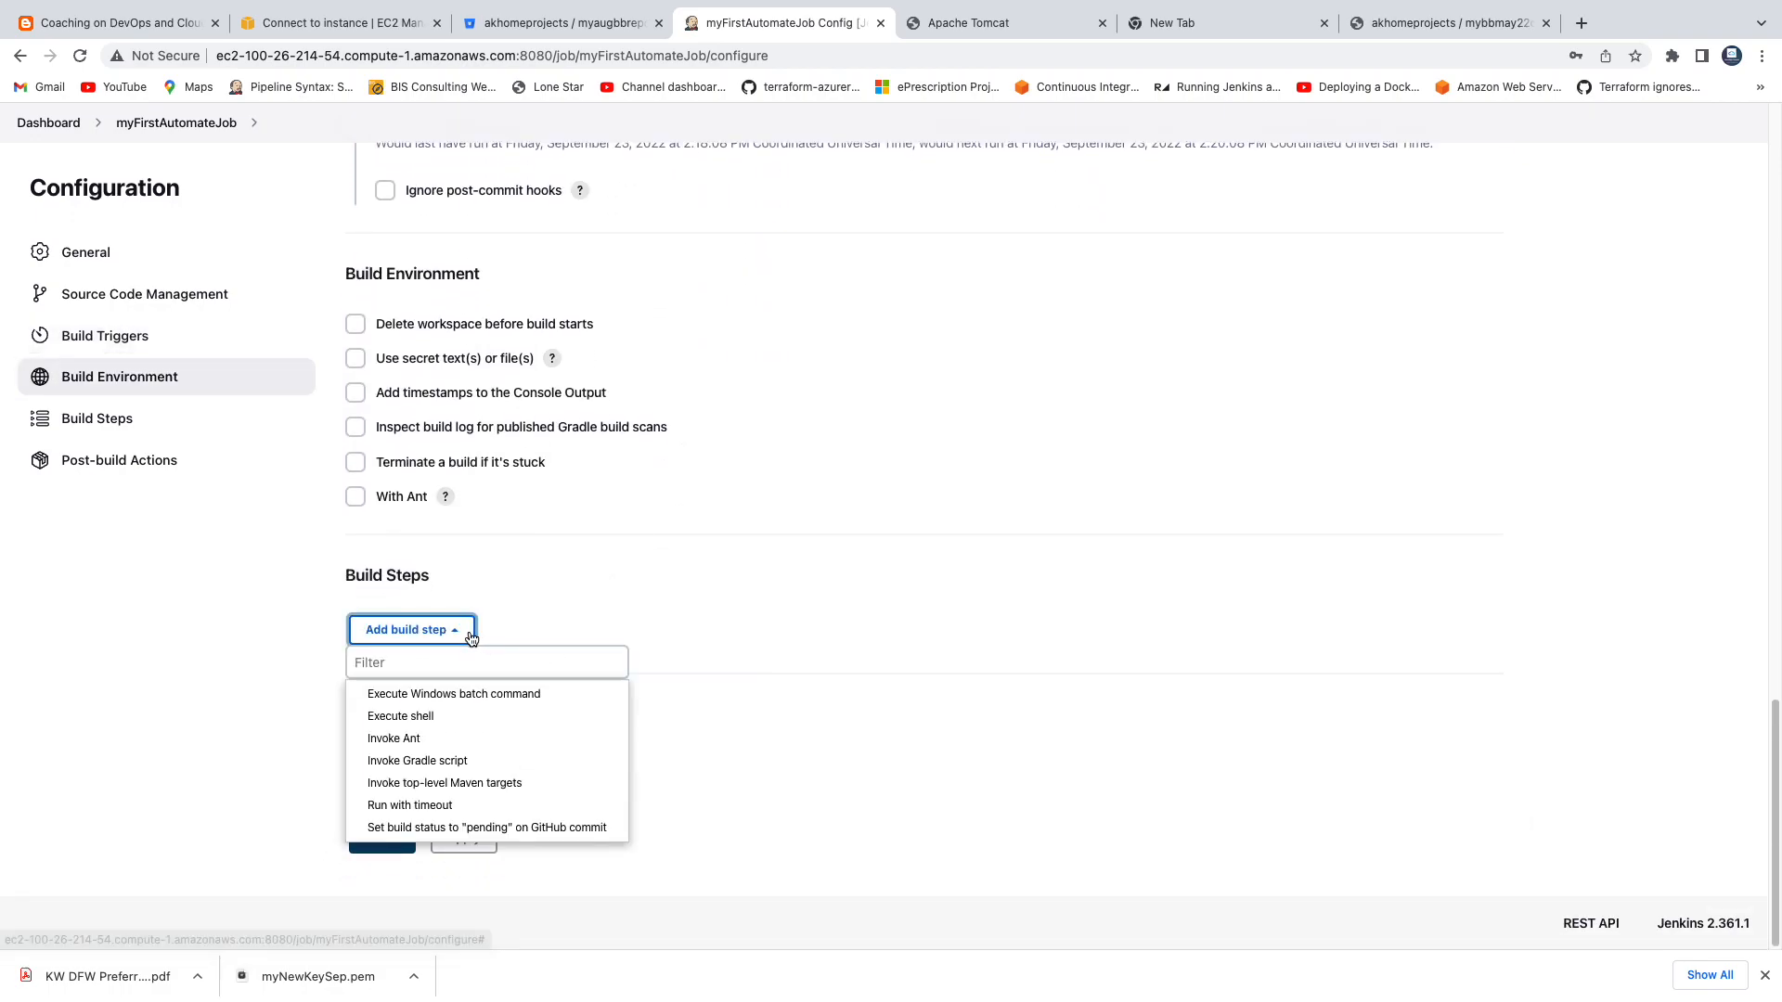
click(463, 789)
scroll(785, 521, down, 2)
click(503, 553)
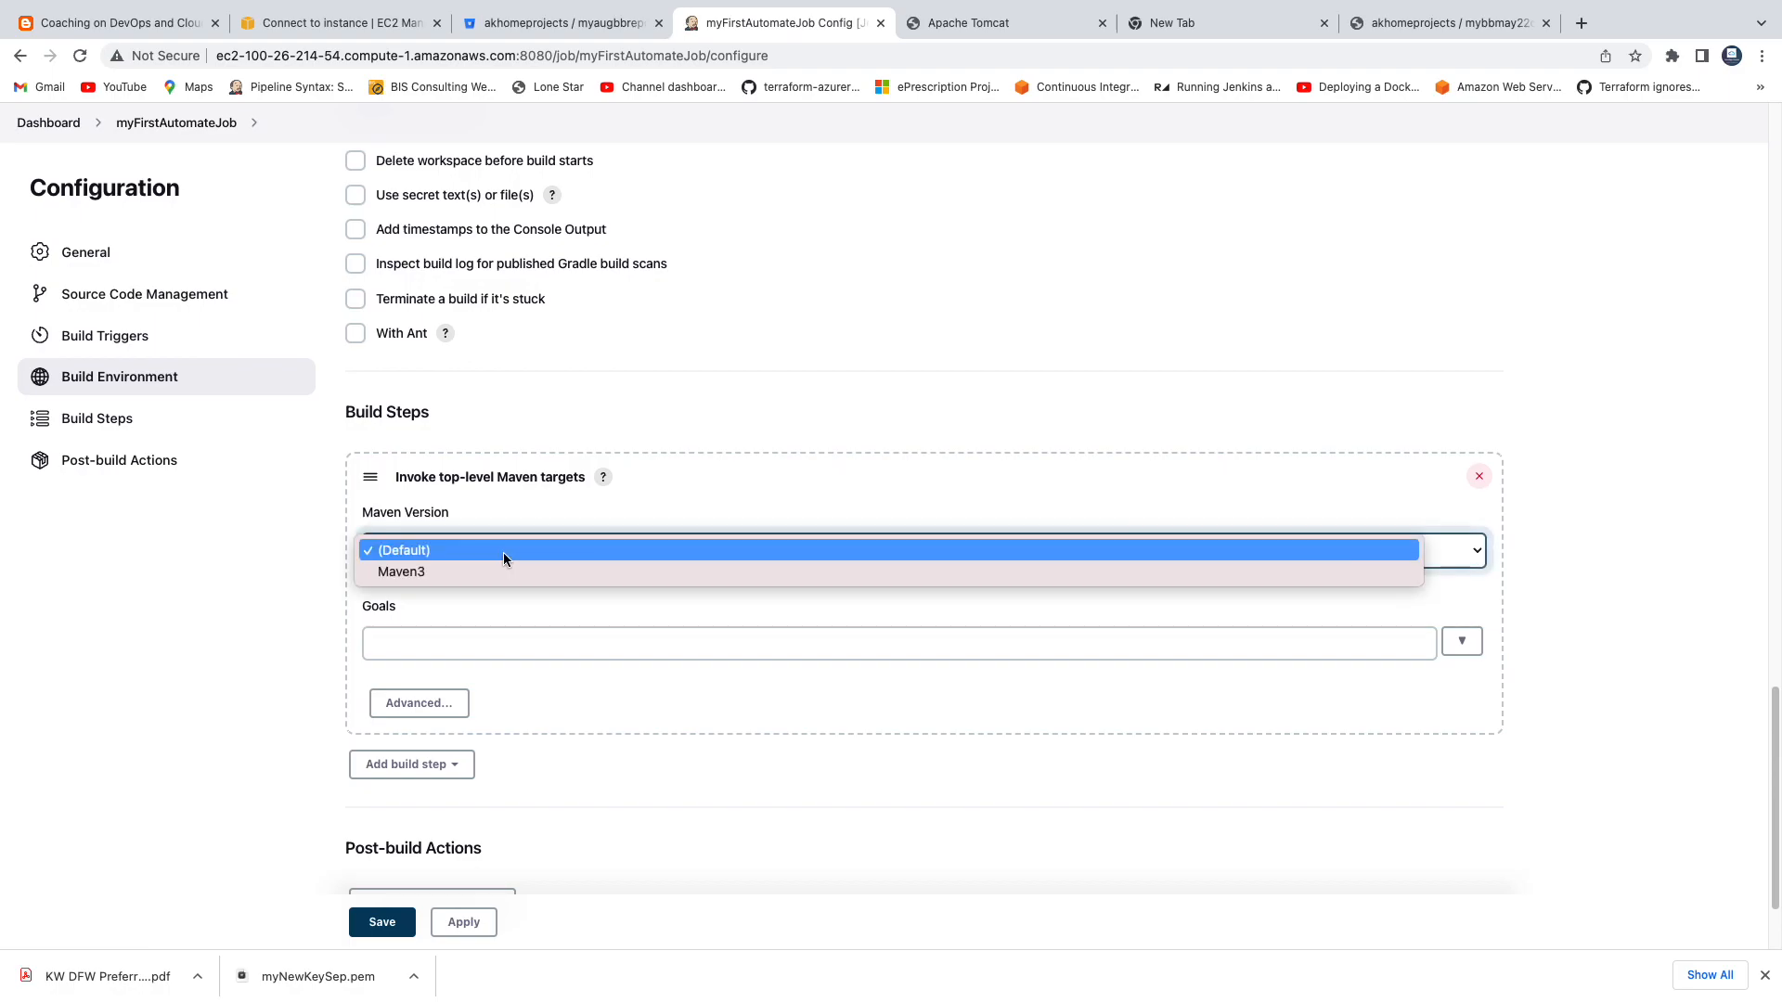
click(499, 566)
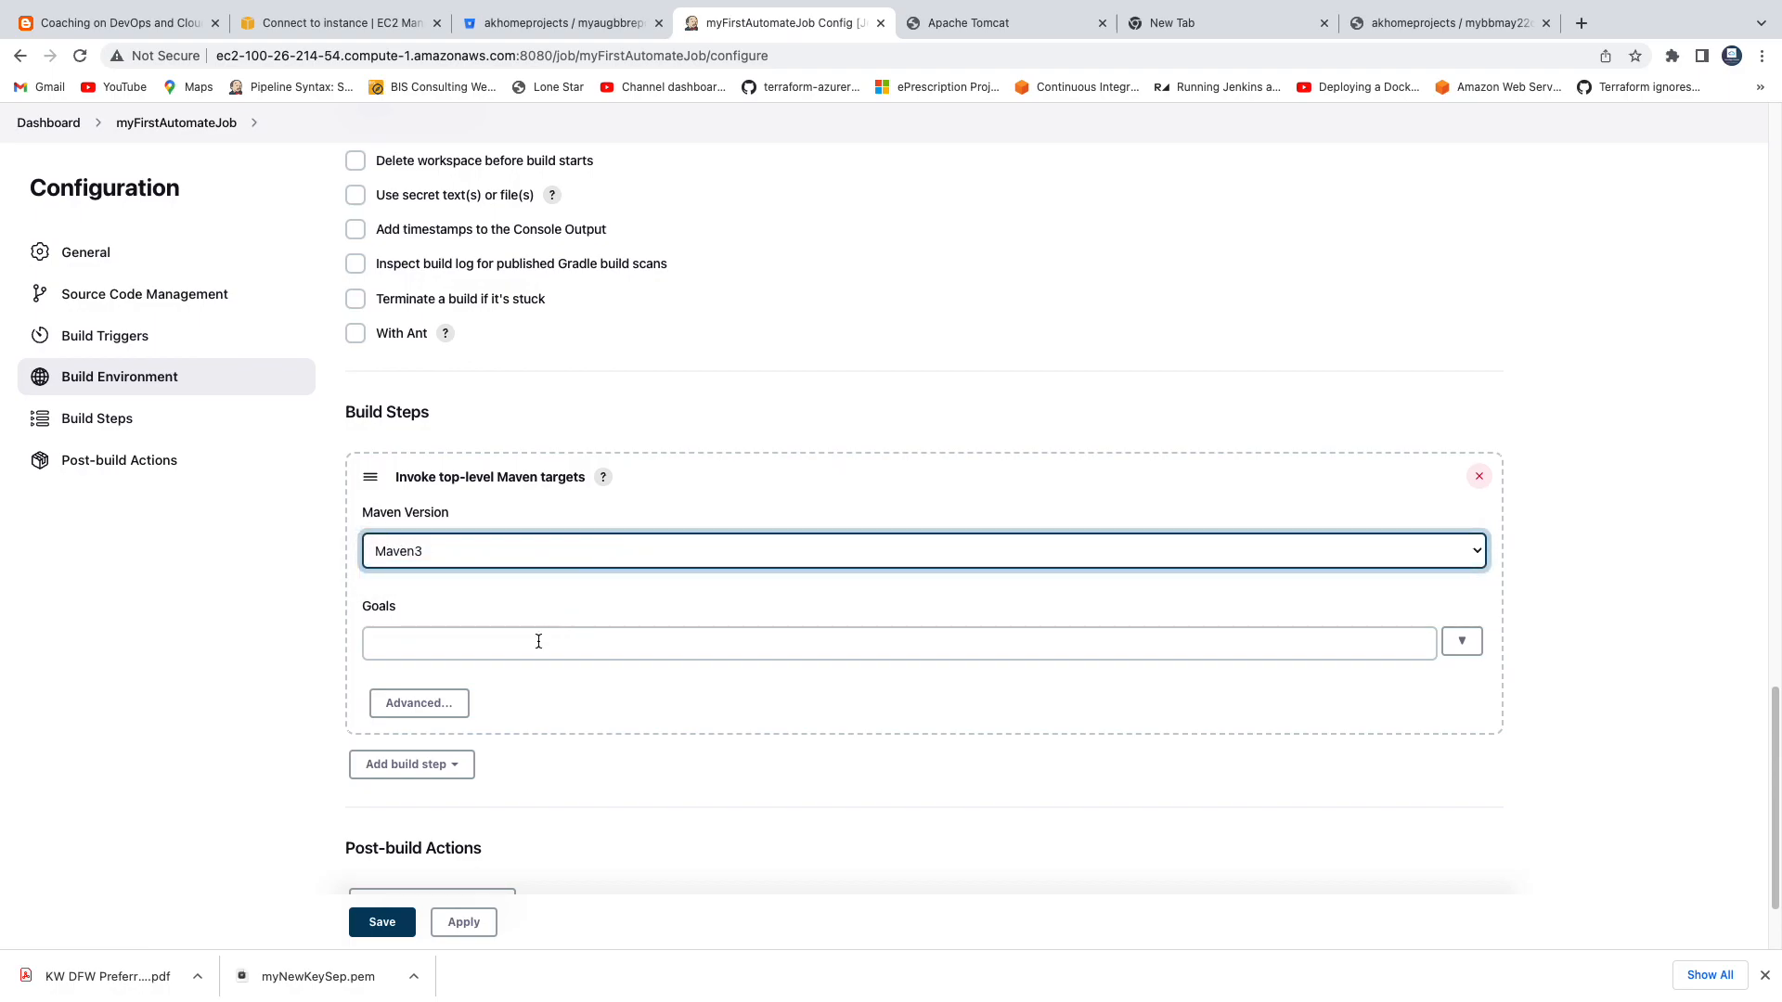
click(444, 647)
text(clean install)
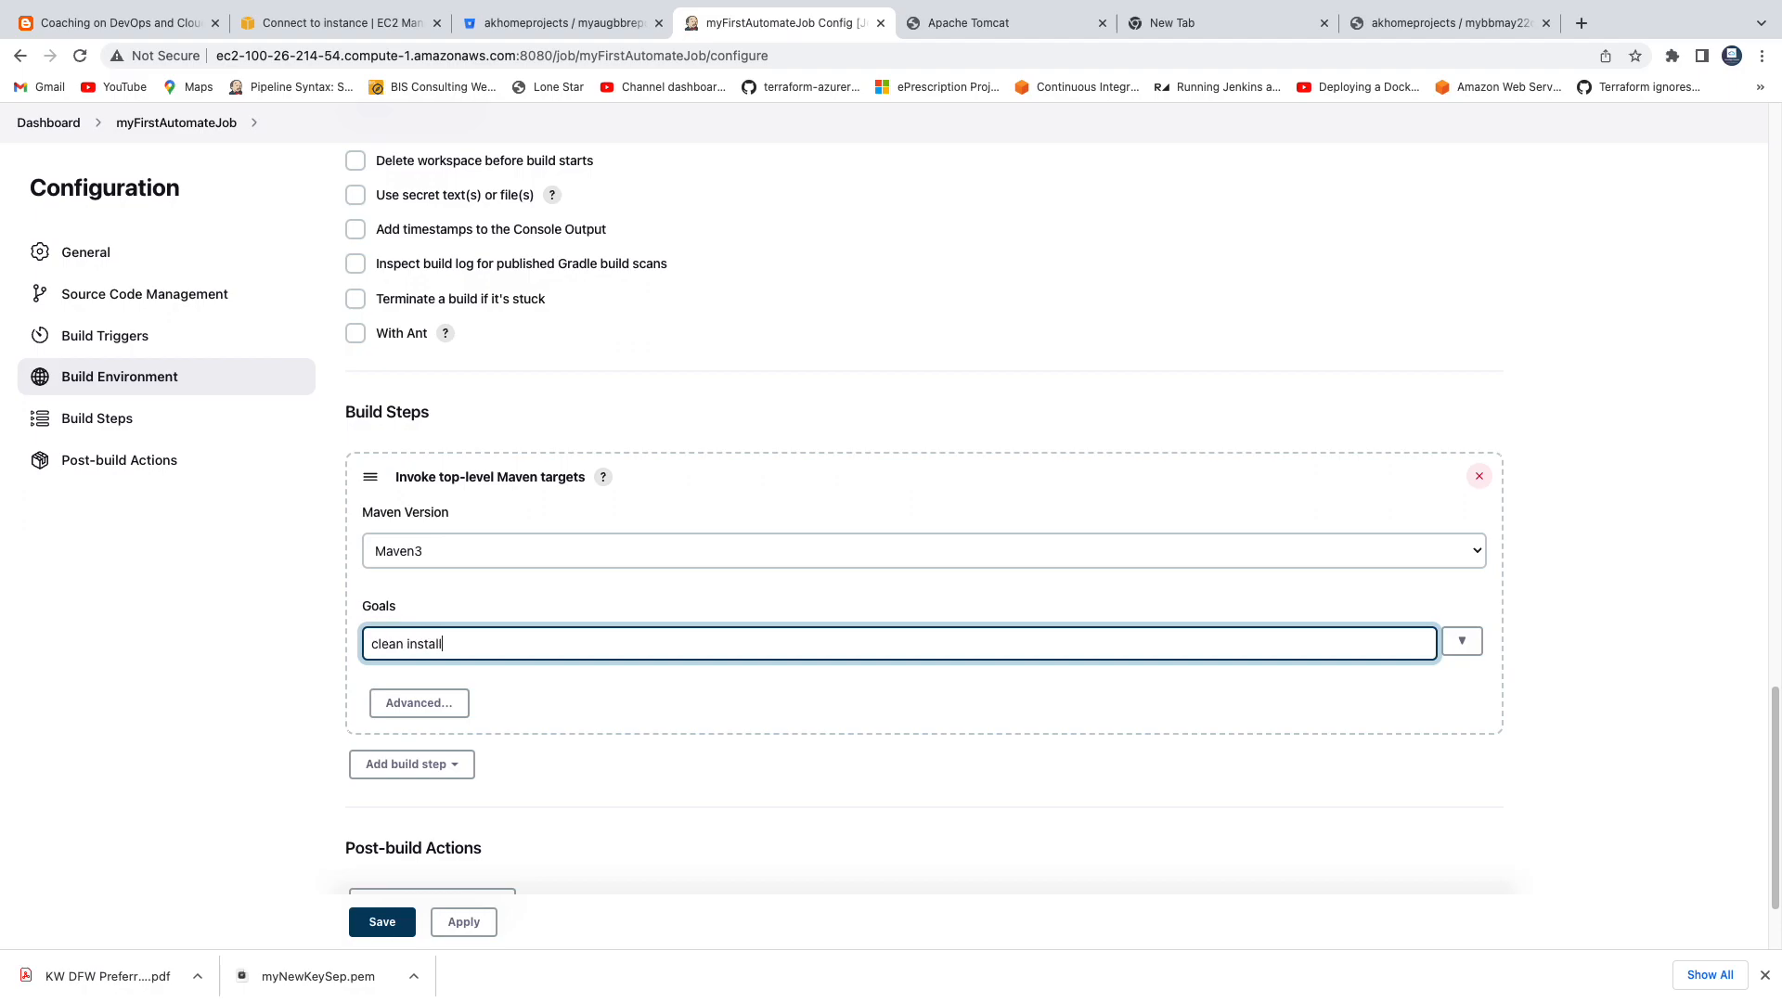
Expand the advanced settings of the Invoke top-level Maven targets build step.
click(418, 702)
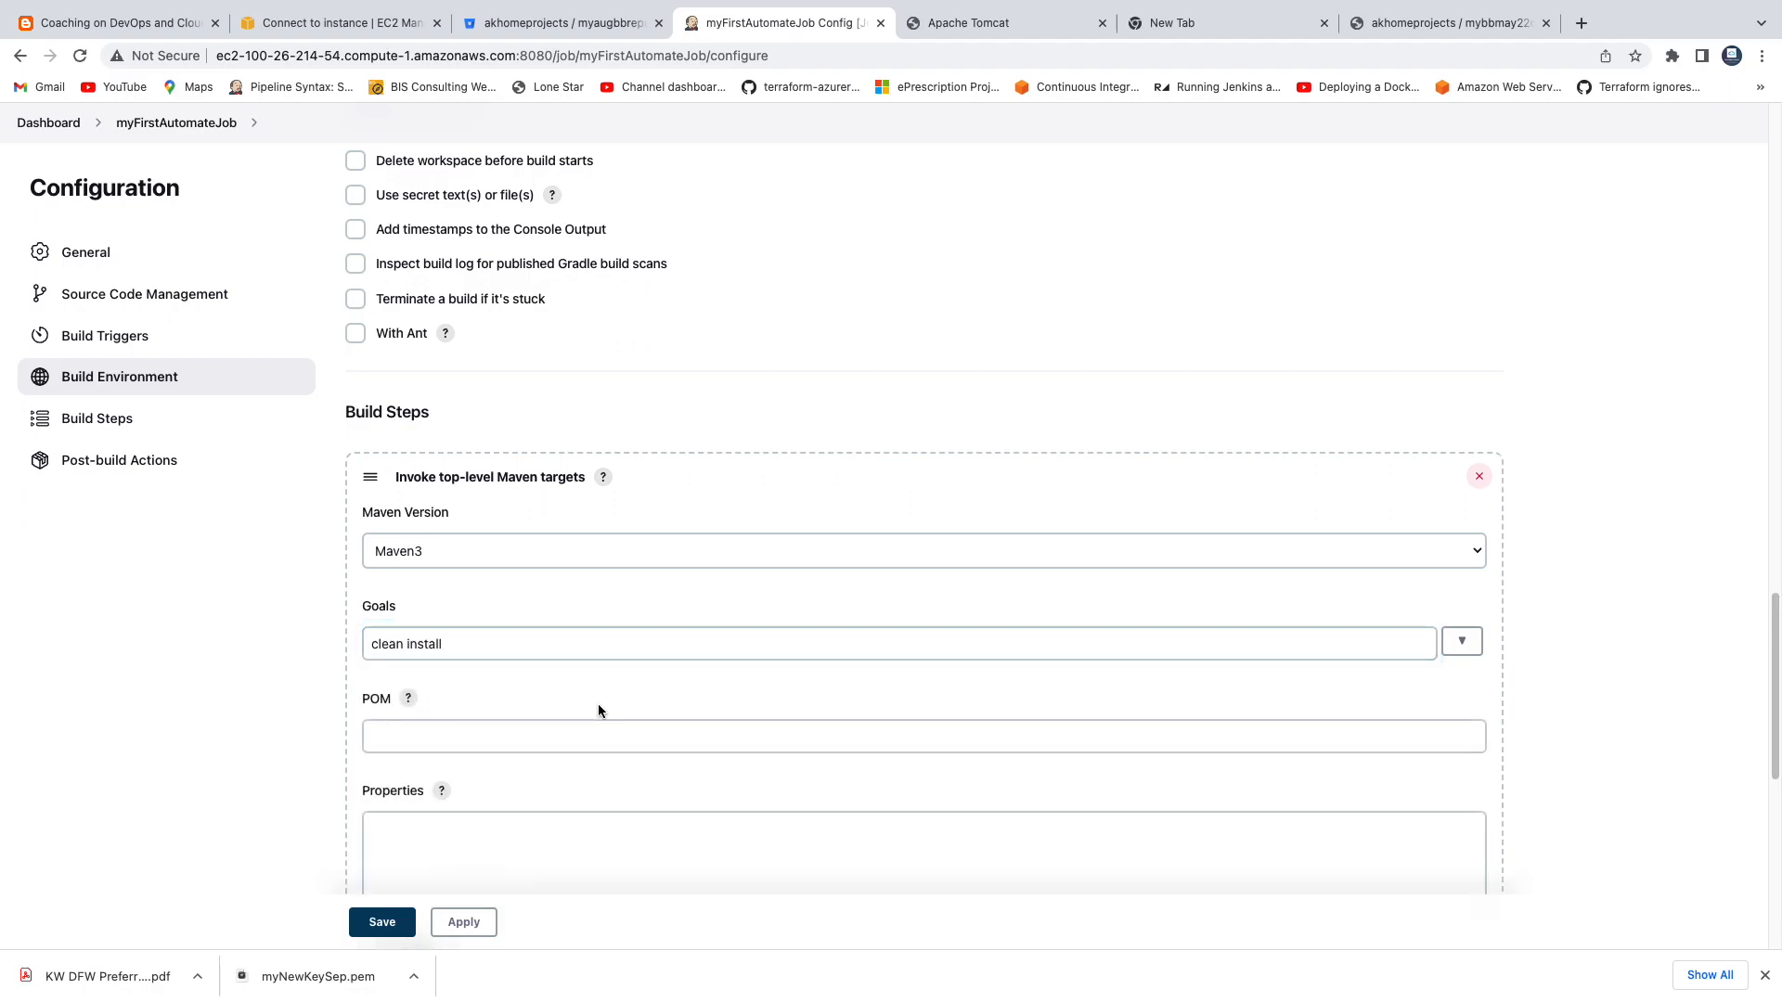
scroll(598, 711, down, 1)
scroll(597, 711, down, 1)
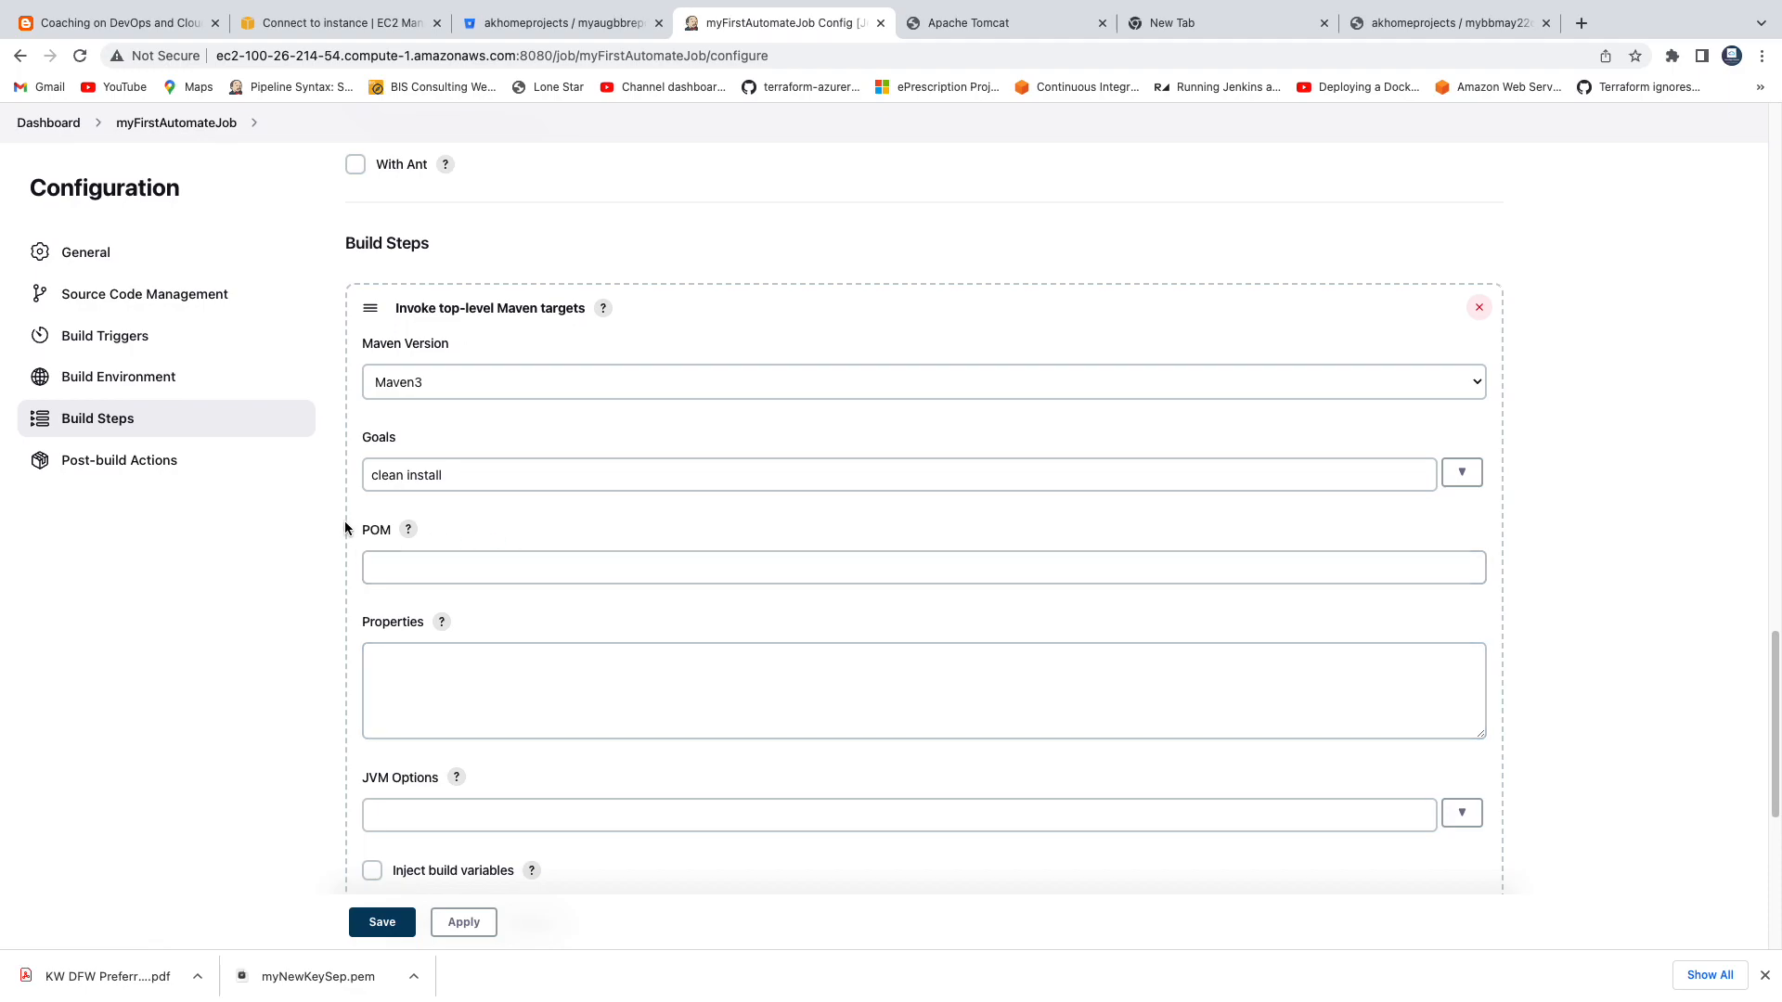
Open pom.xml in the MyWebApp folder of the myAugBBRepo Bitbucket repository and check its path.
click(531, 35)
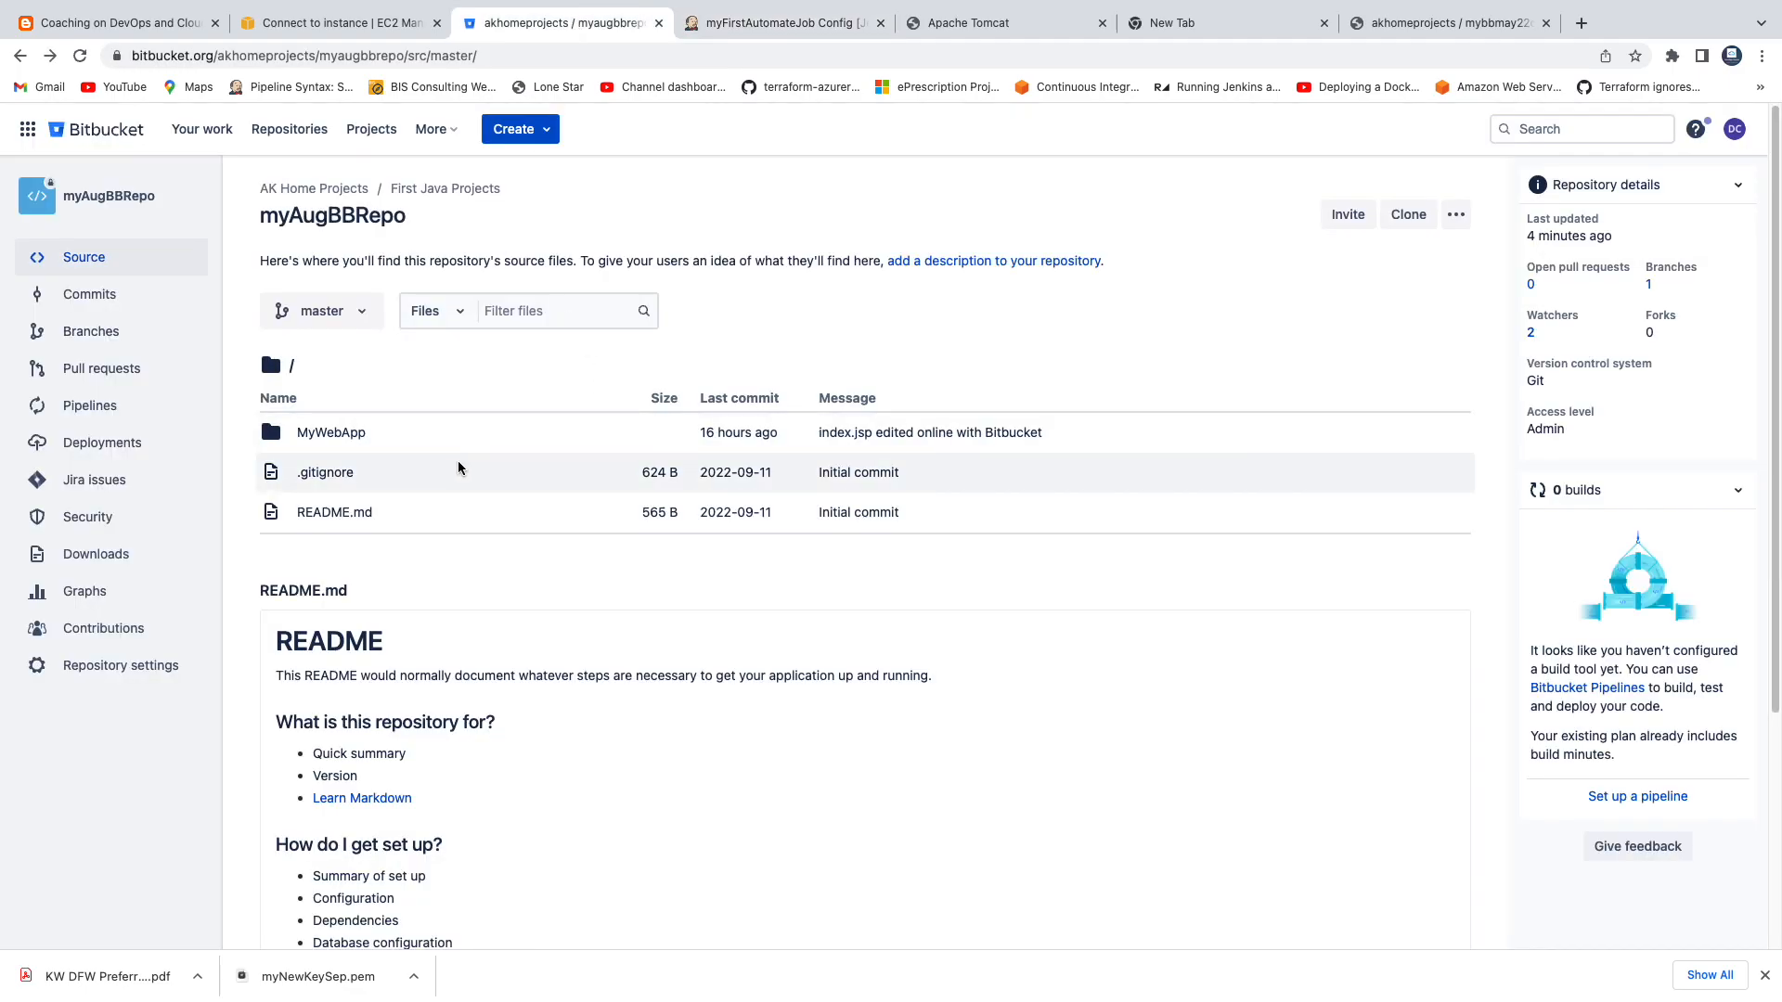
click(305, 432)
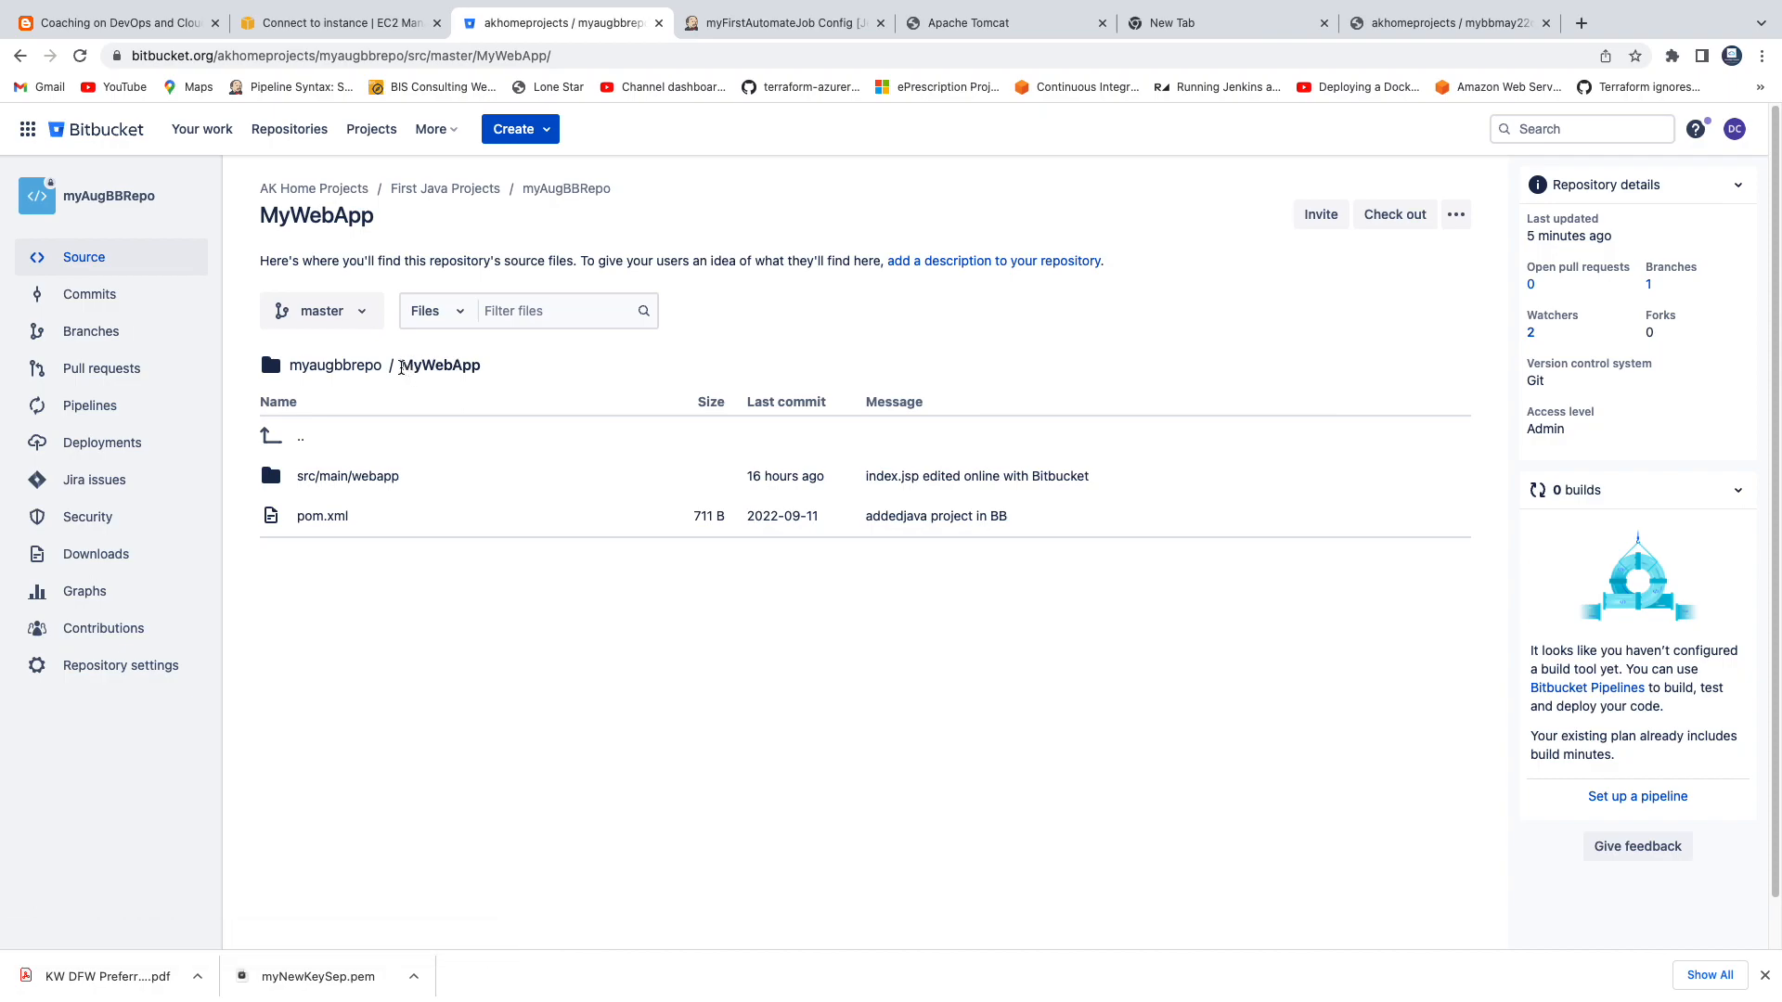
click(322, 517)
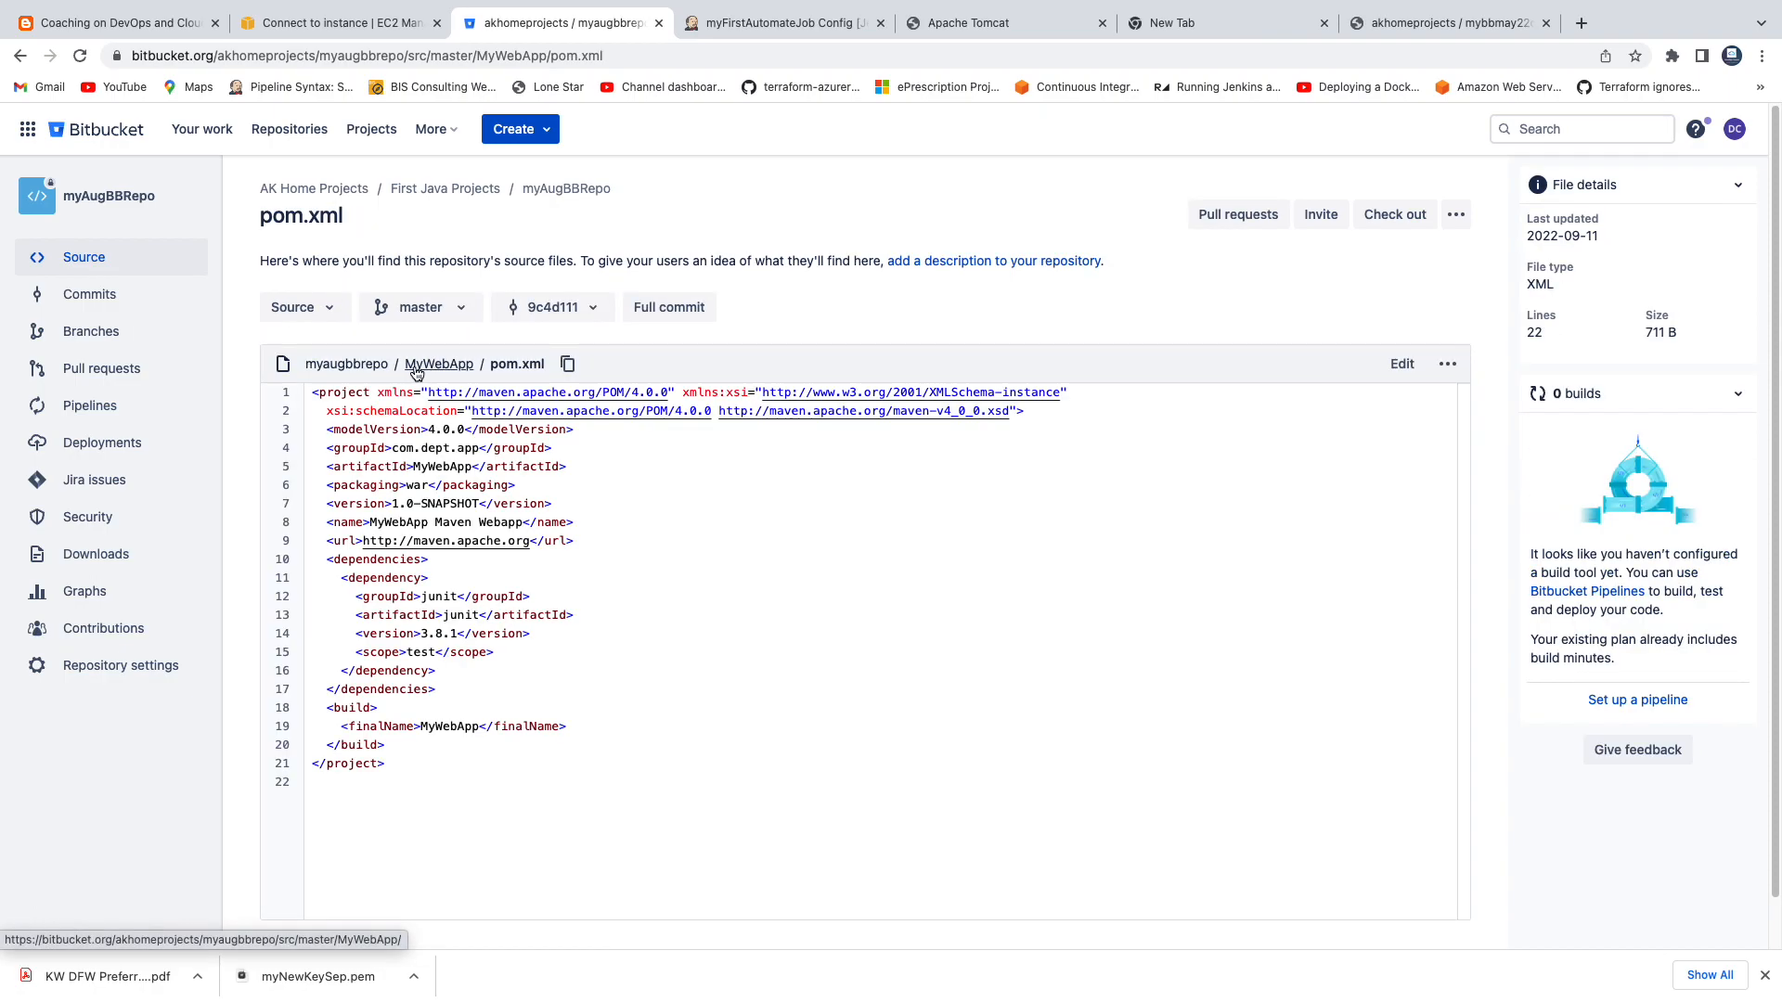
drag(411, 369, 465, 373)
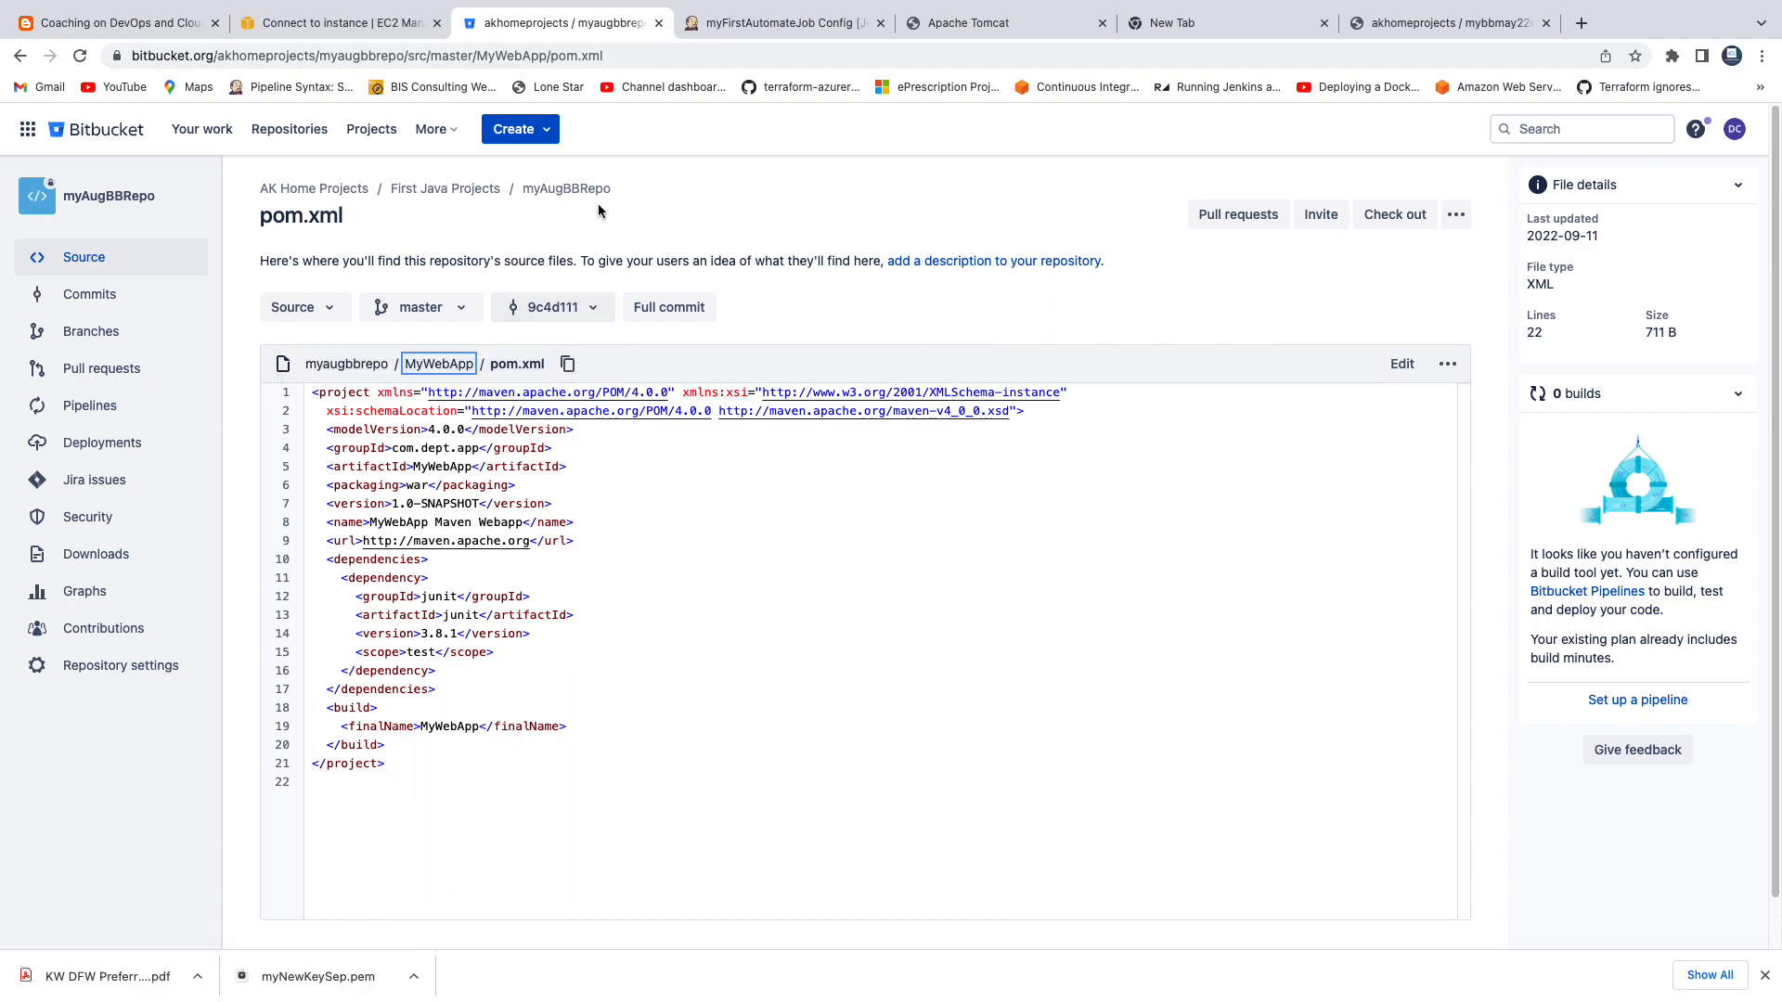
Return to the Jenkins job configuration and set the Maven build step's POM to MyWebApp/pom.xml.
click(740, 20)
click(455, 572)
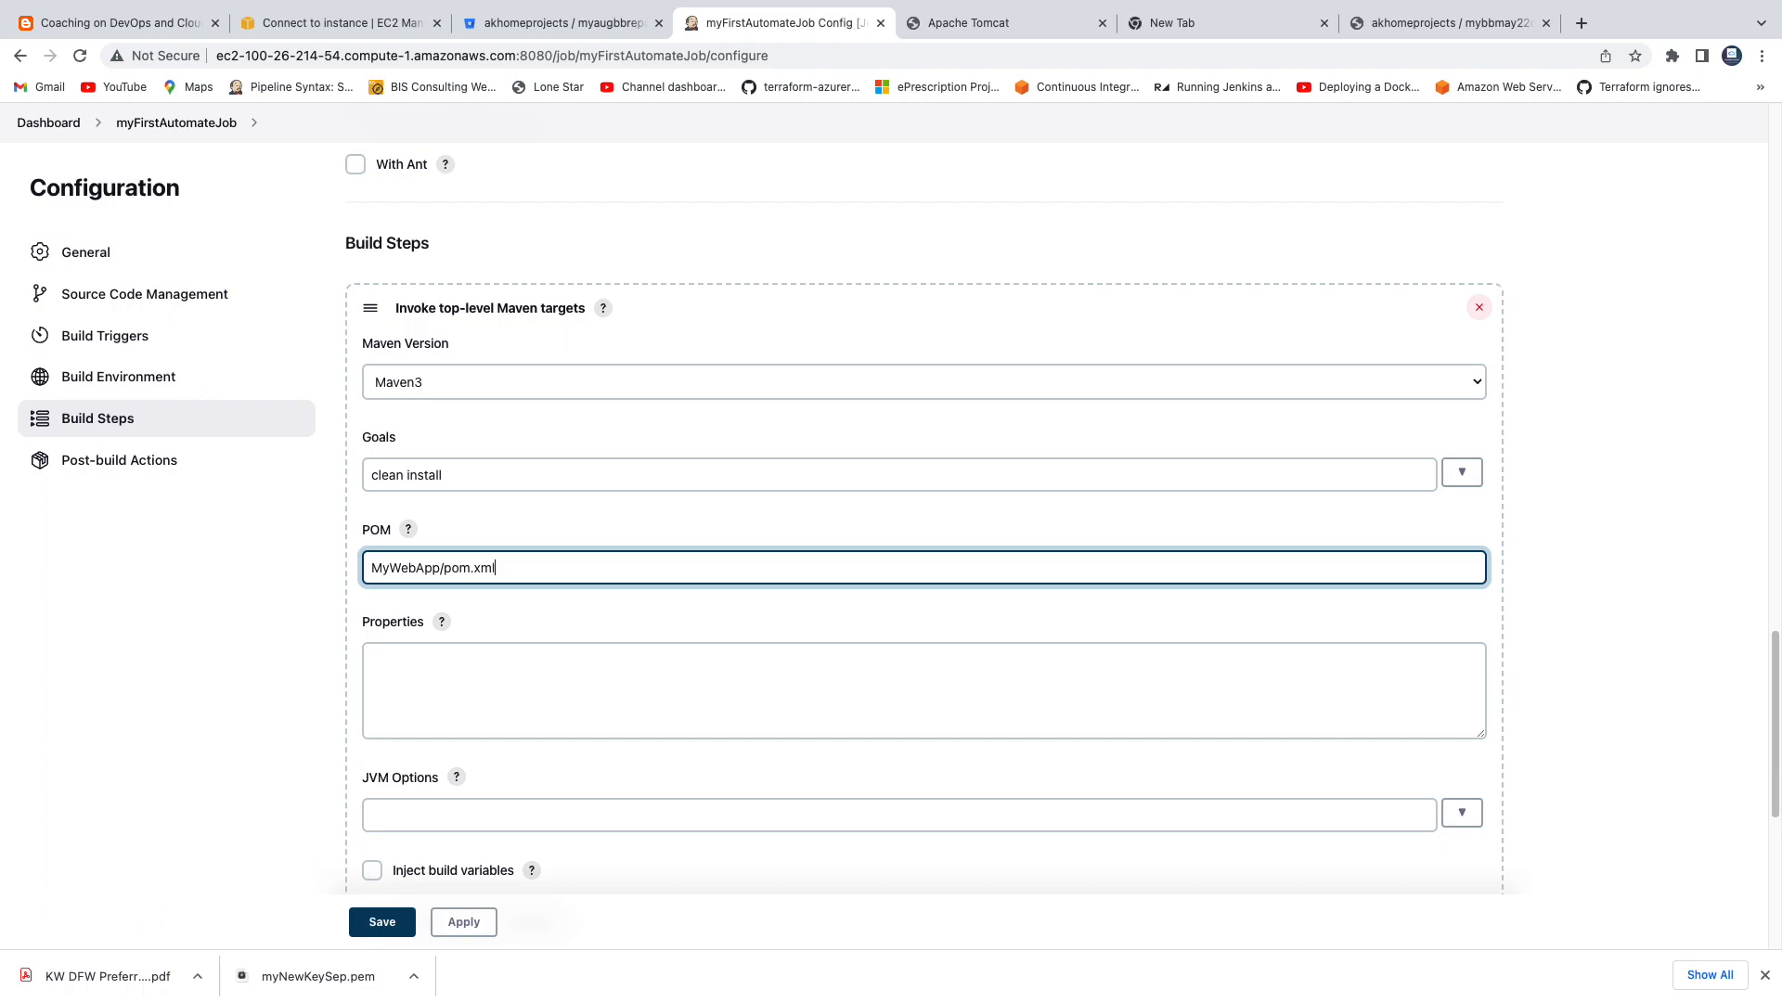
scroll(570, 615, down, 1)
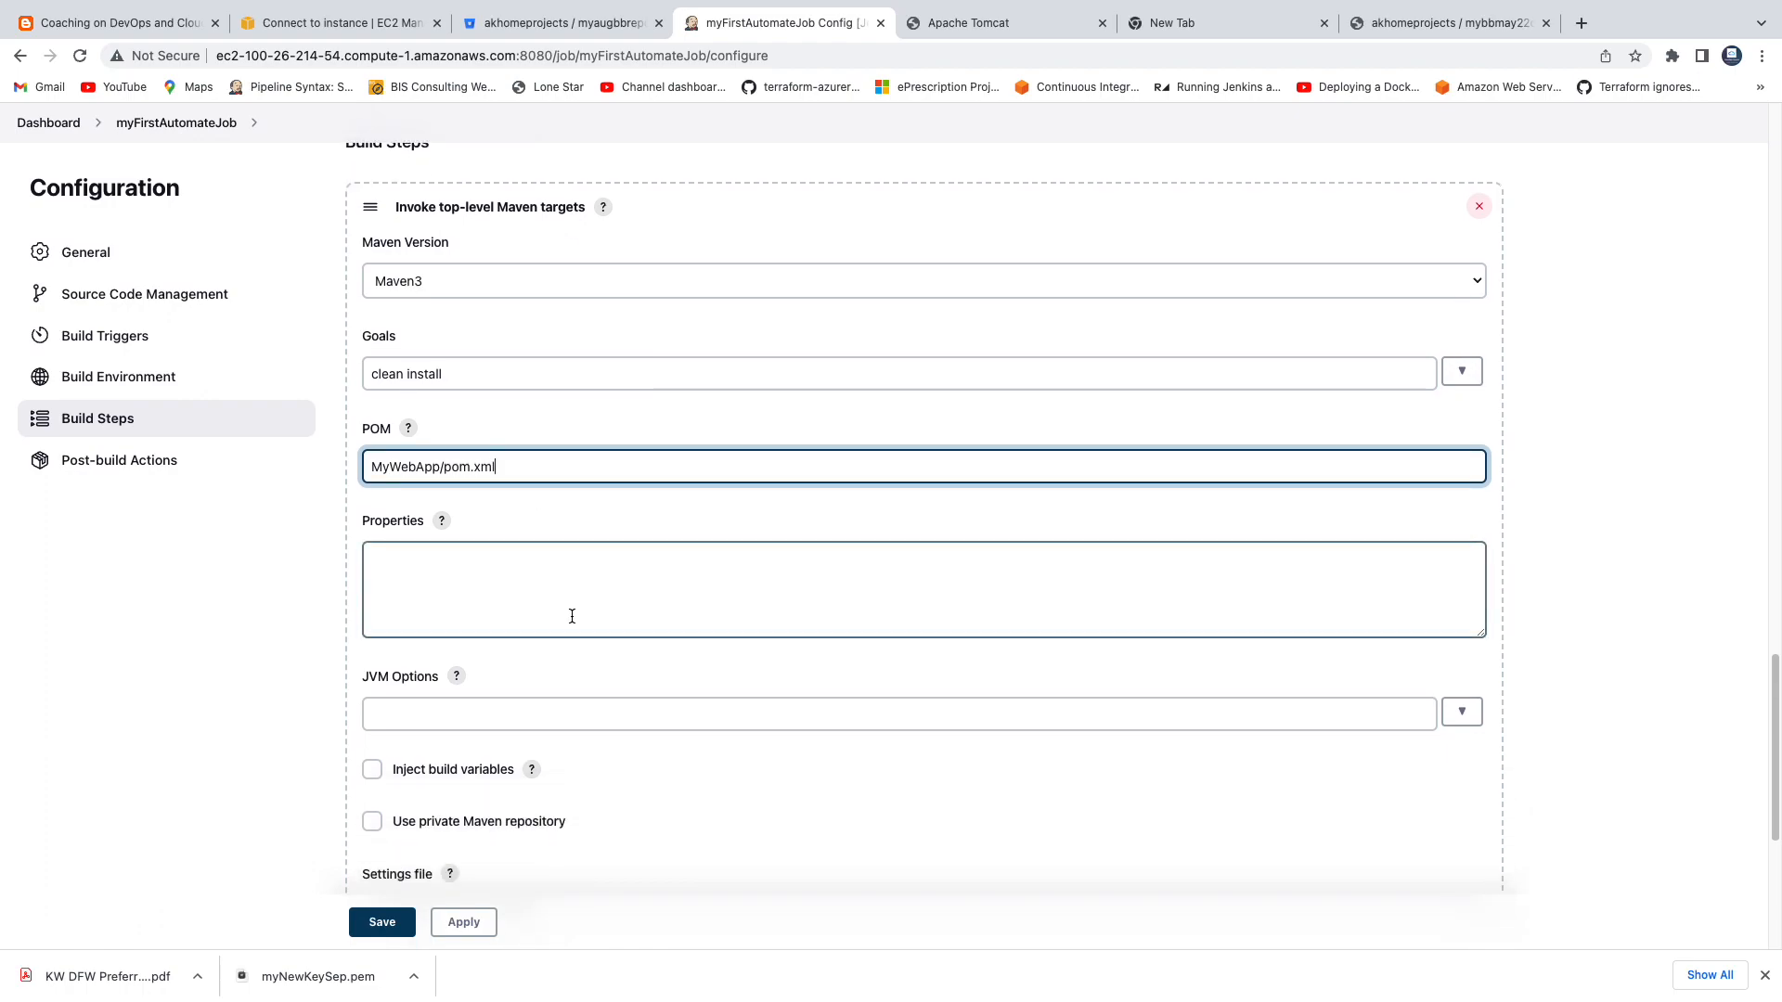
scroll(572, 616, down, 5)
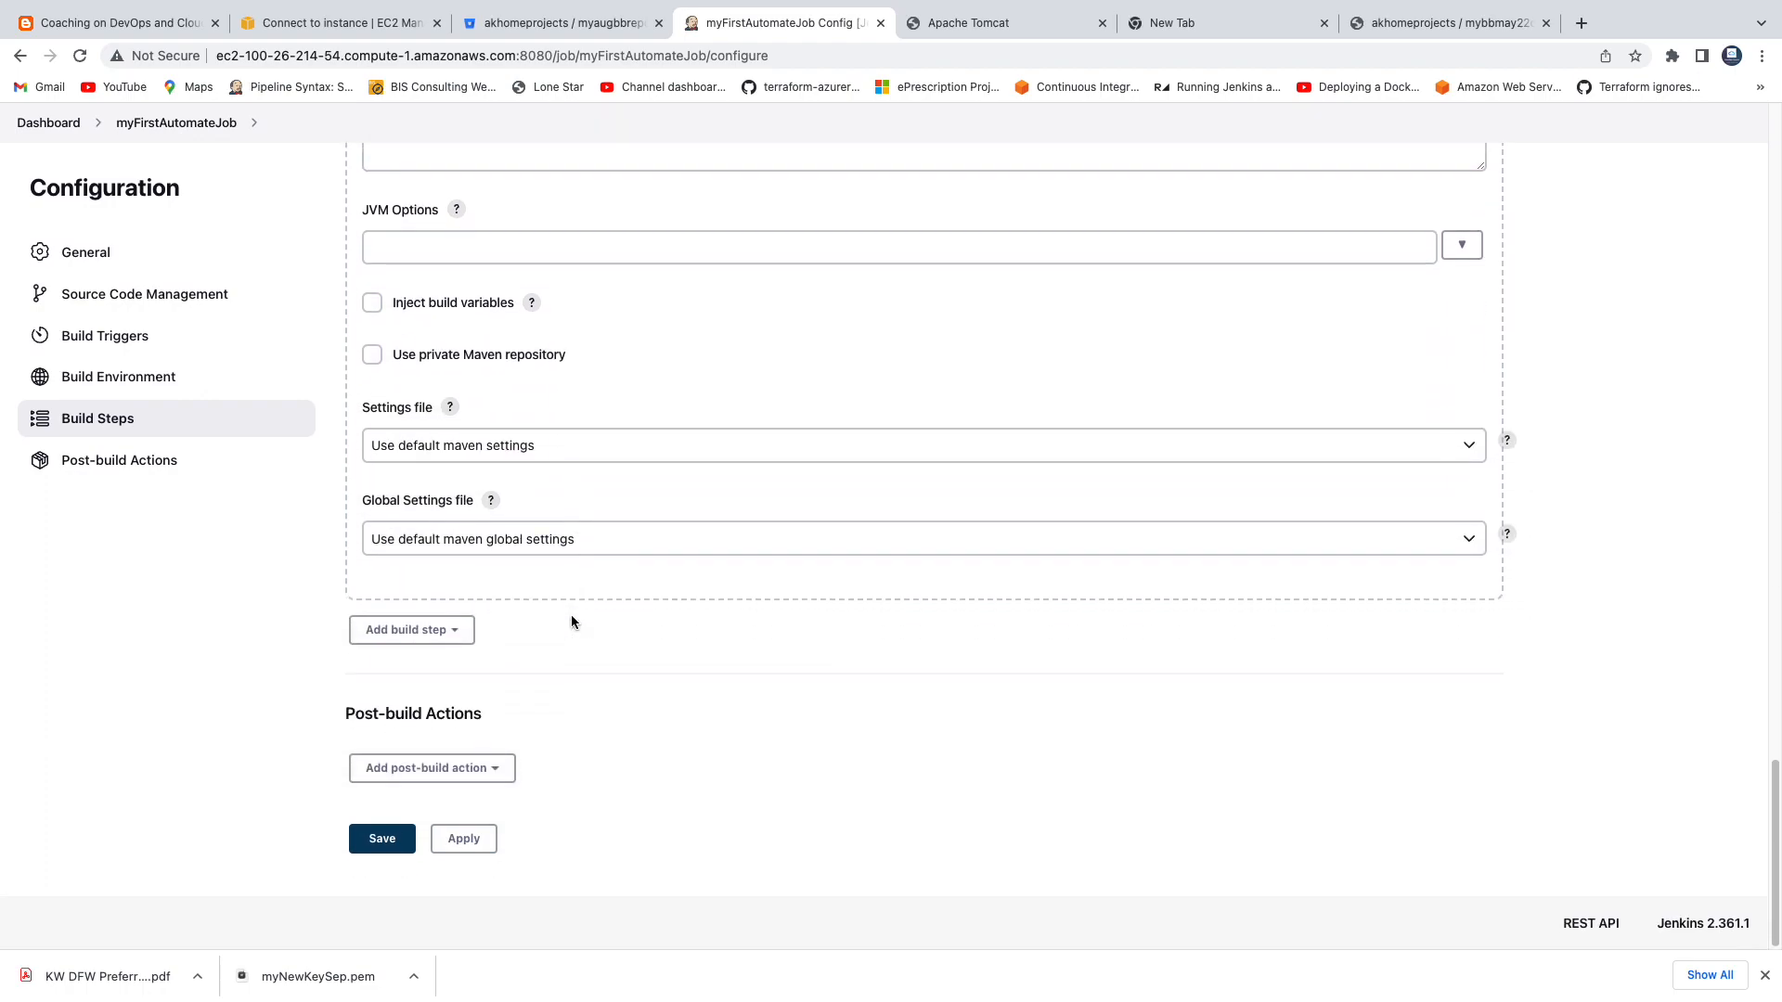
scroll(371, 631, up, 7)
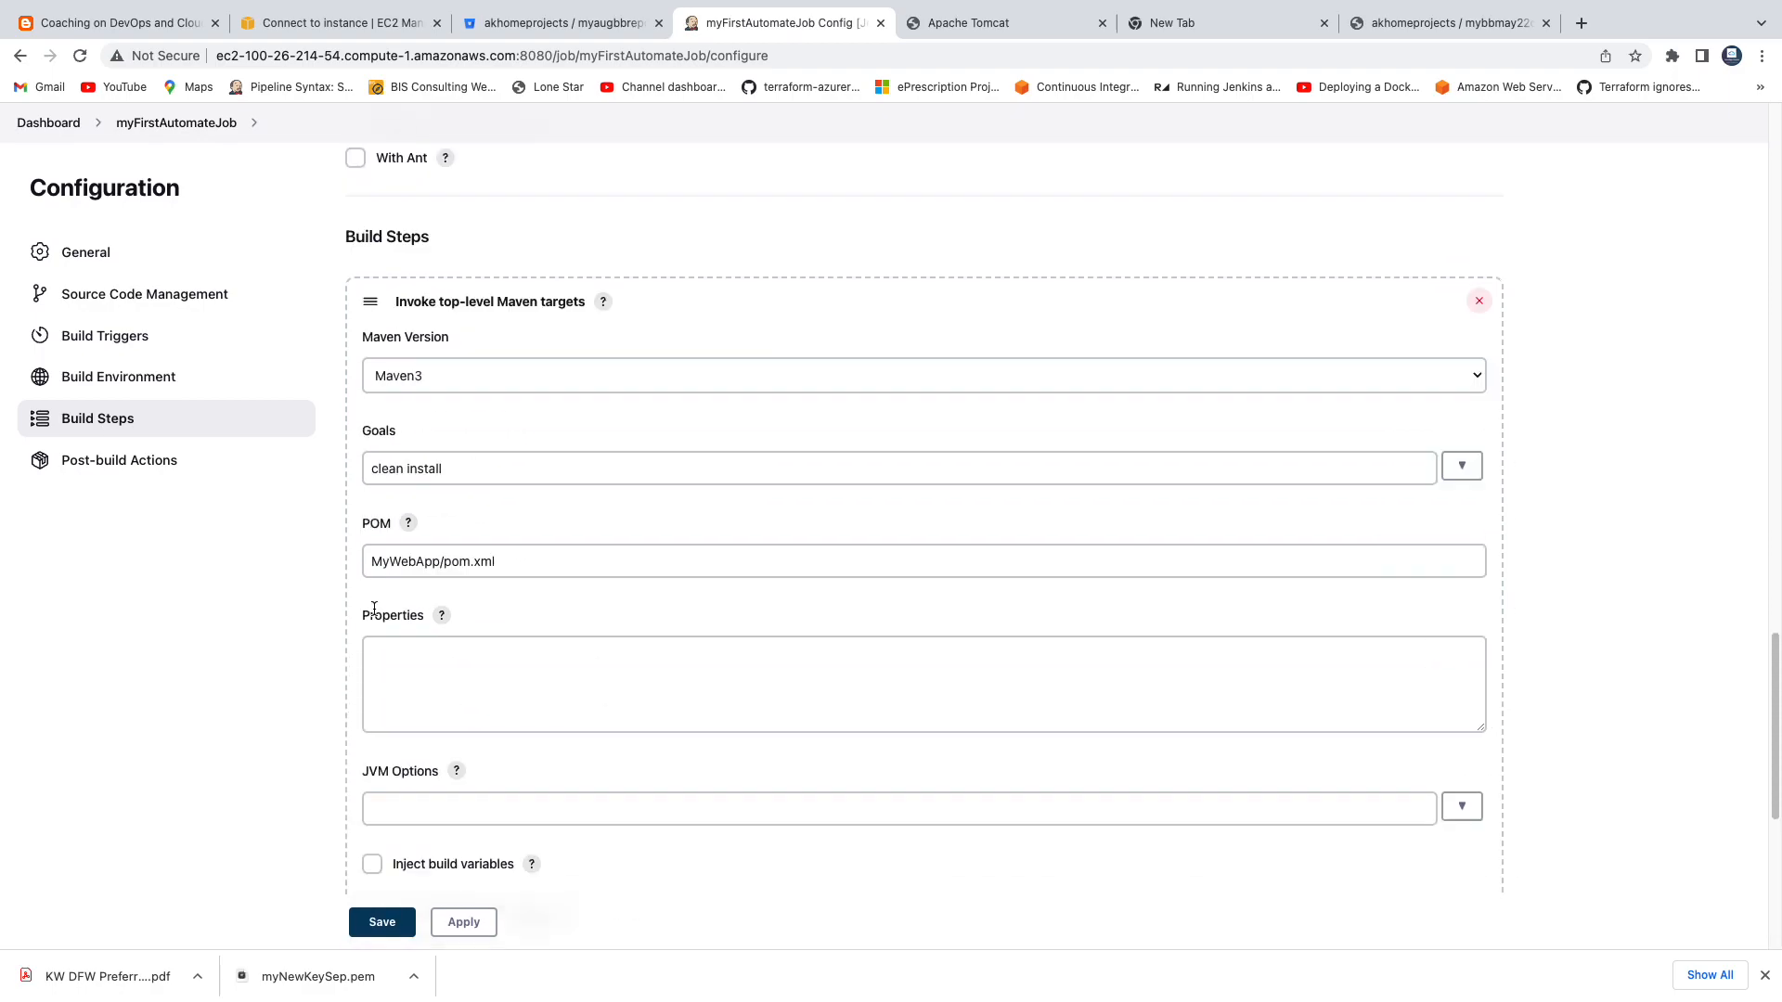
Add a Deploy war/ear to a container post-build action with WAR/EAR files set to **/*.war.
scroll(576, 537, down, 2)
scroll(577, 538, down, 4)
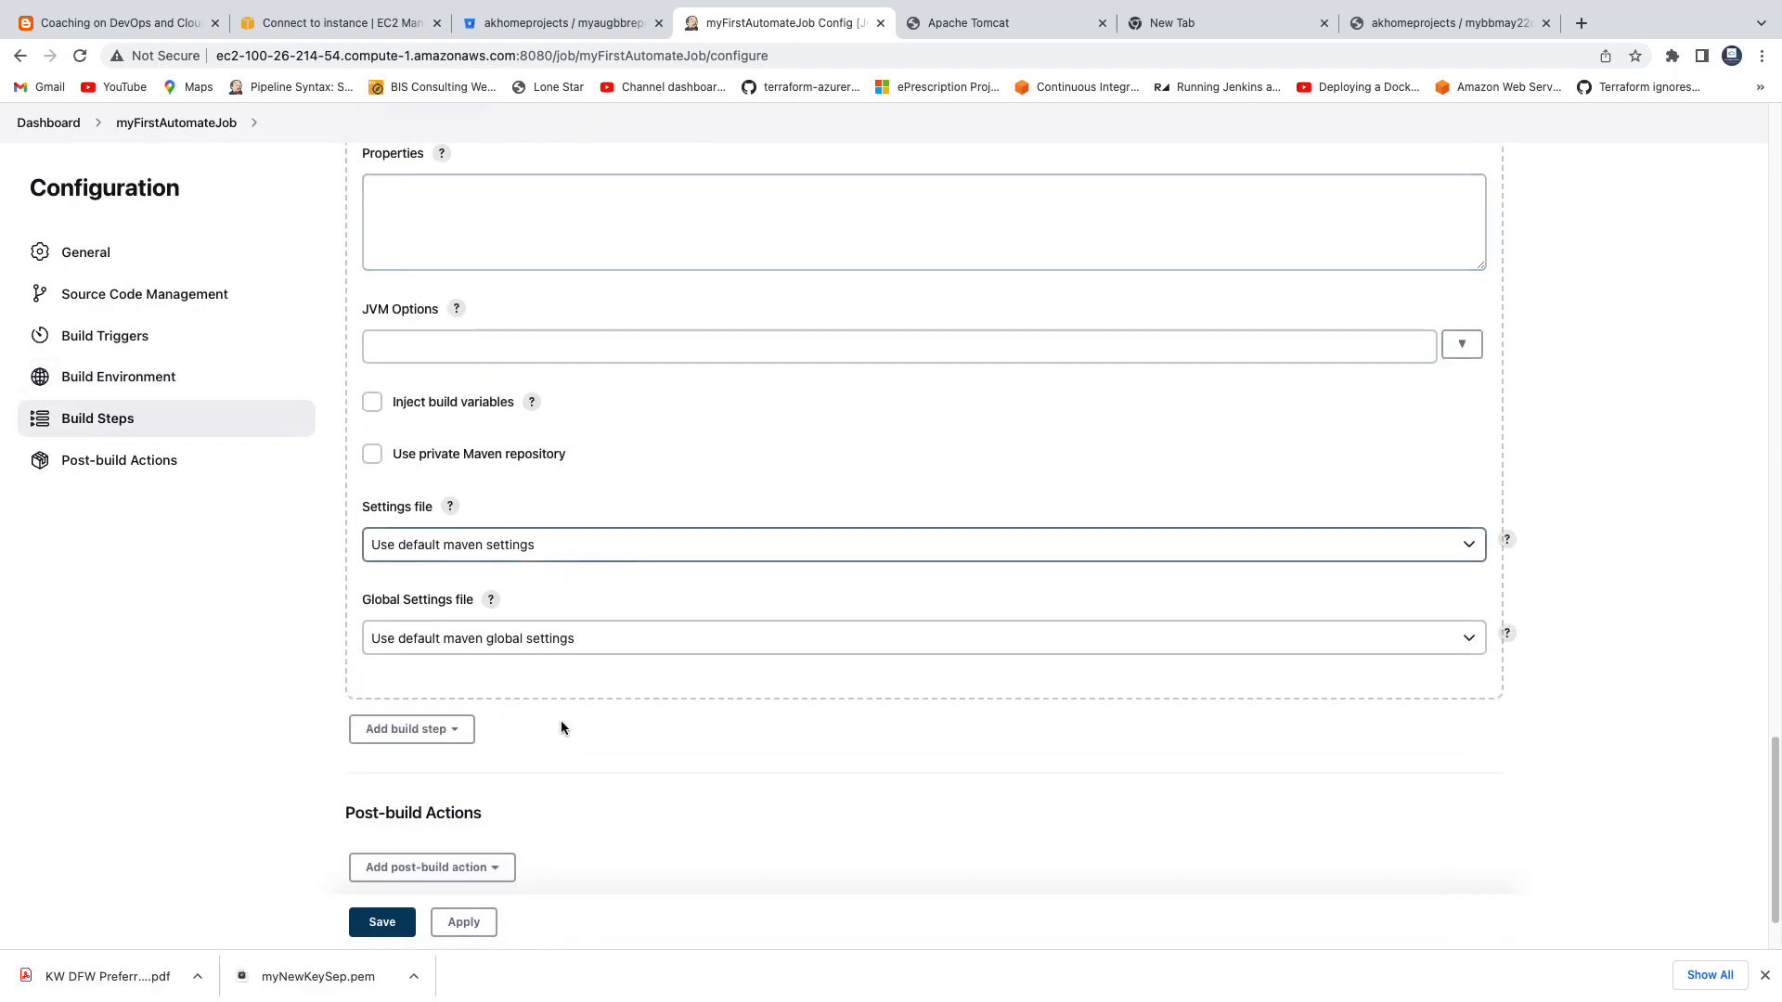
click(484, 867)
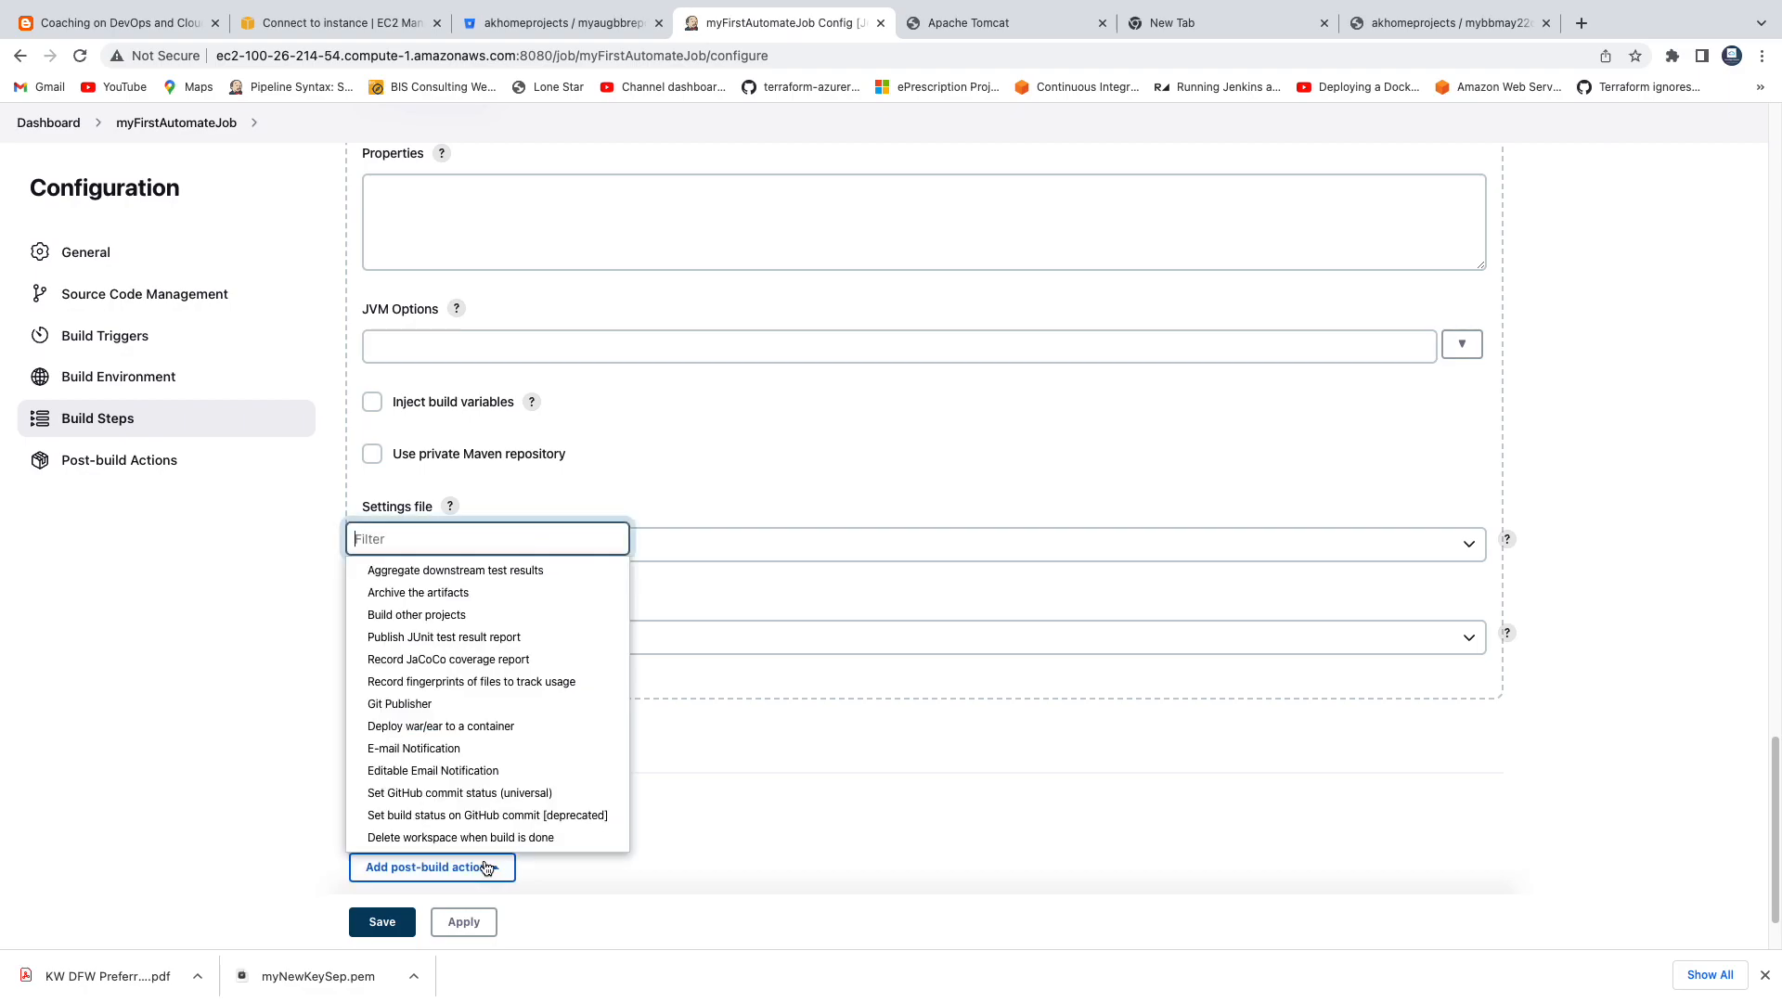
click(501, 729)
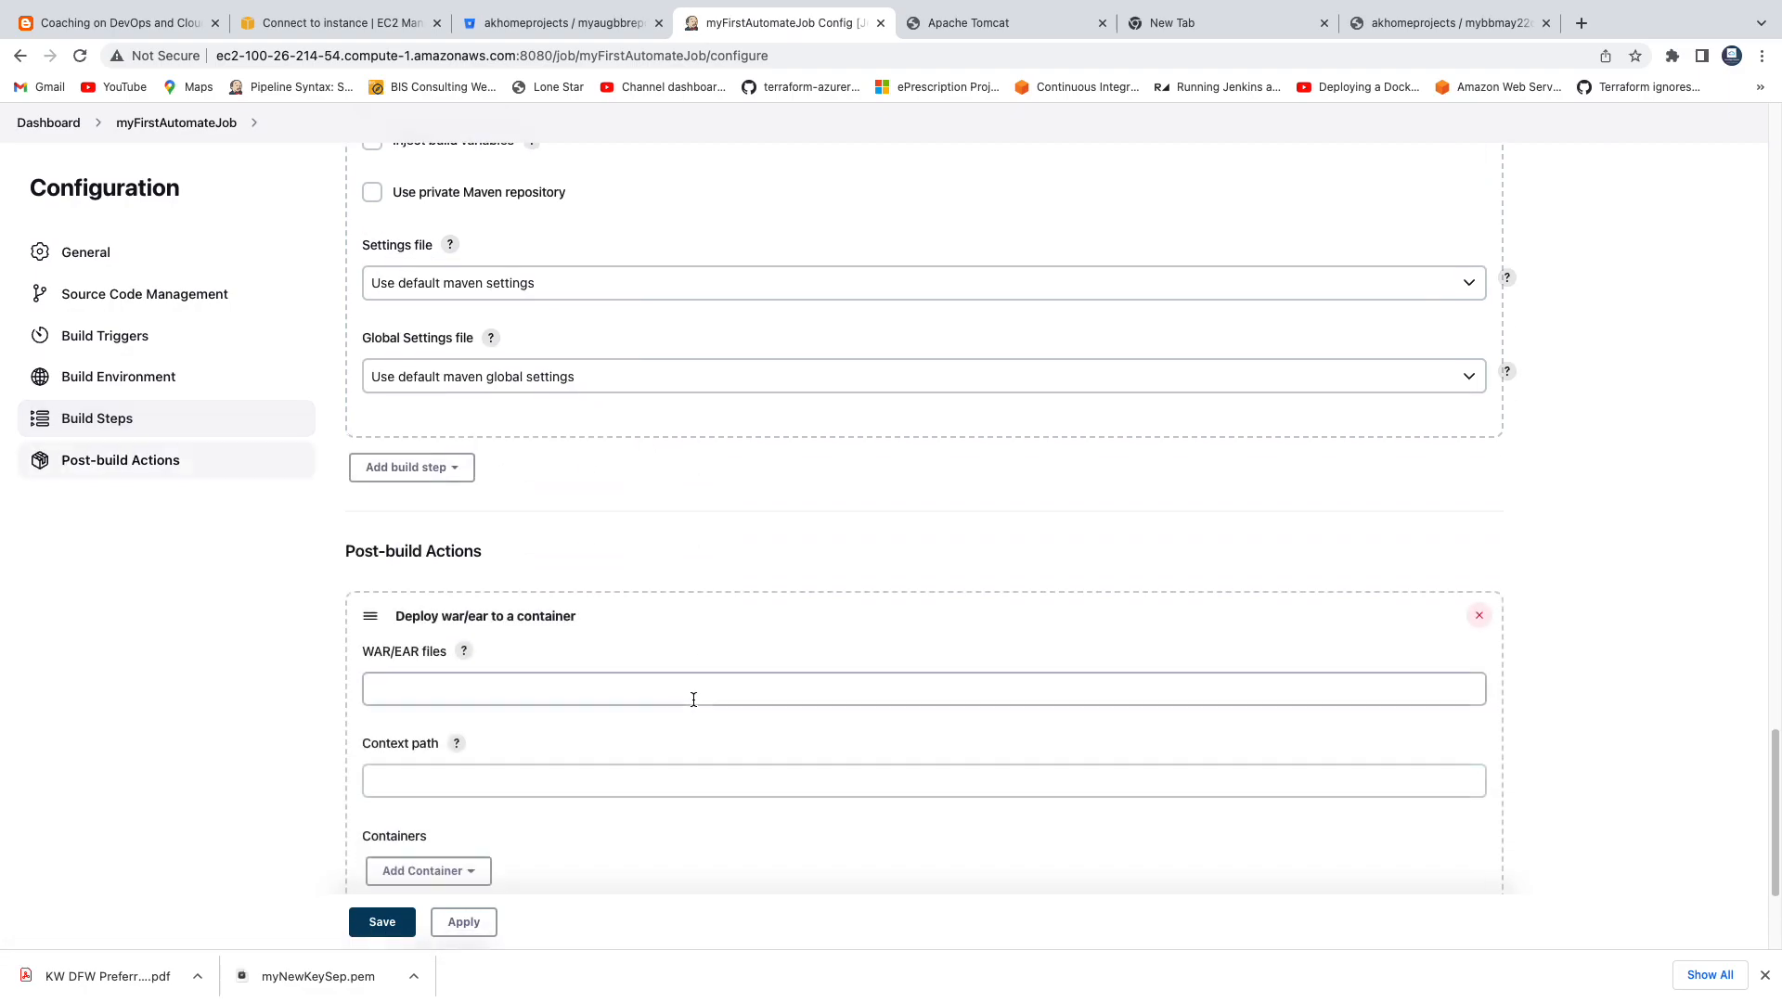
click(693, 699)
click(571, 687)
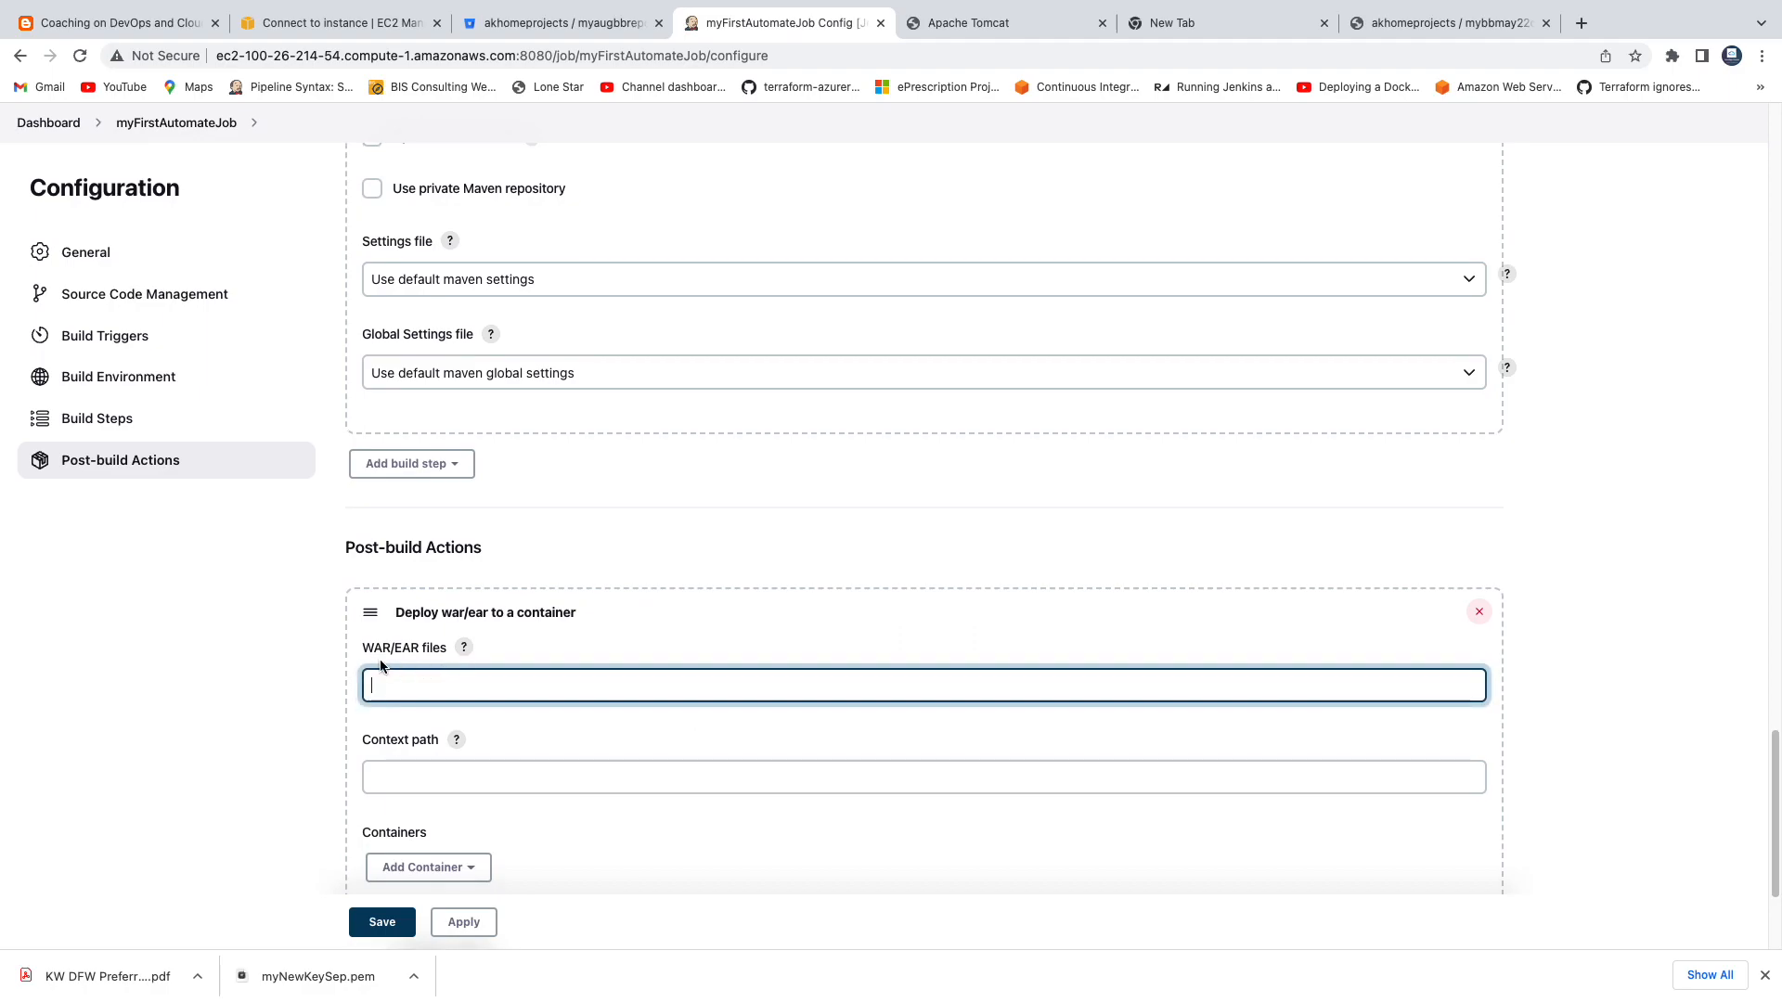
drag(365, 651, 435, 653)
click(444, 681)
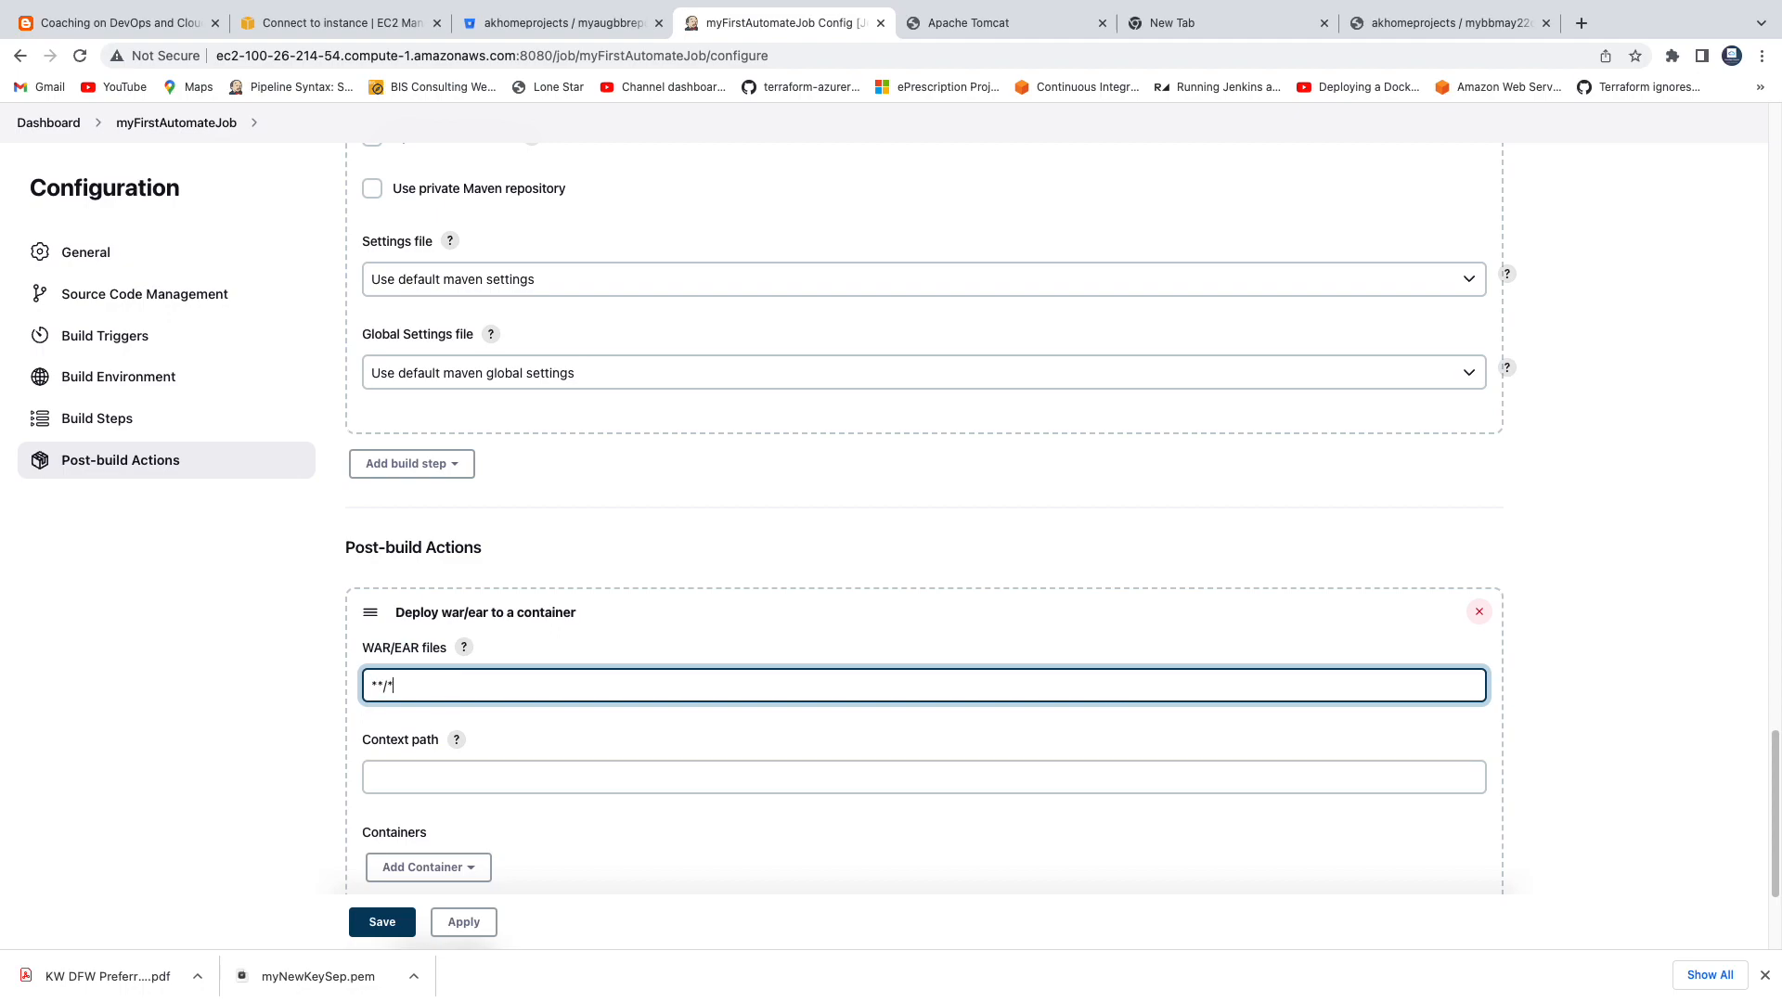
scroll(596, 684, down, 2)
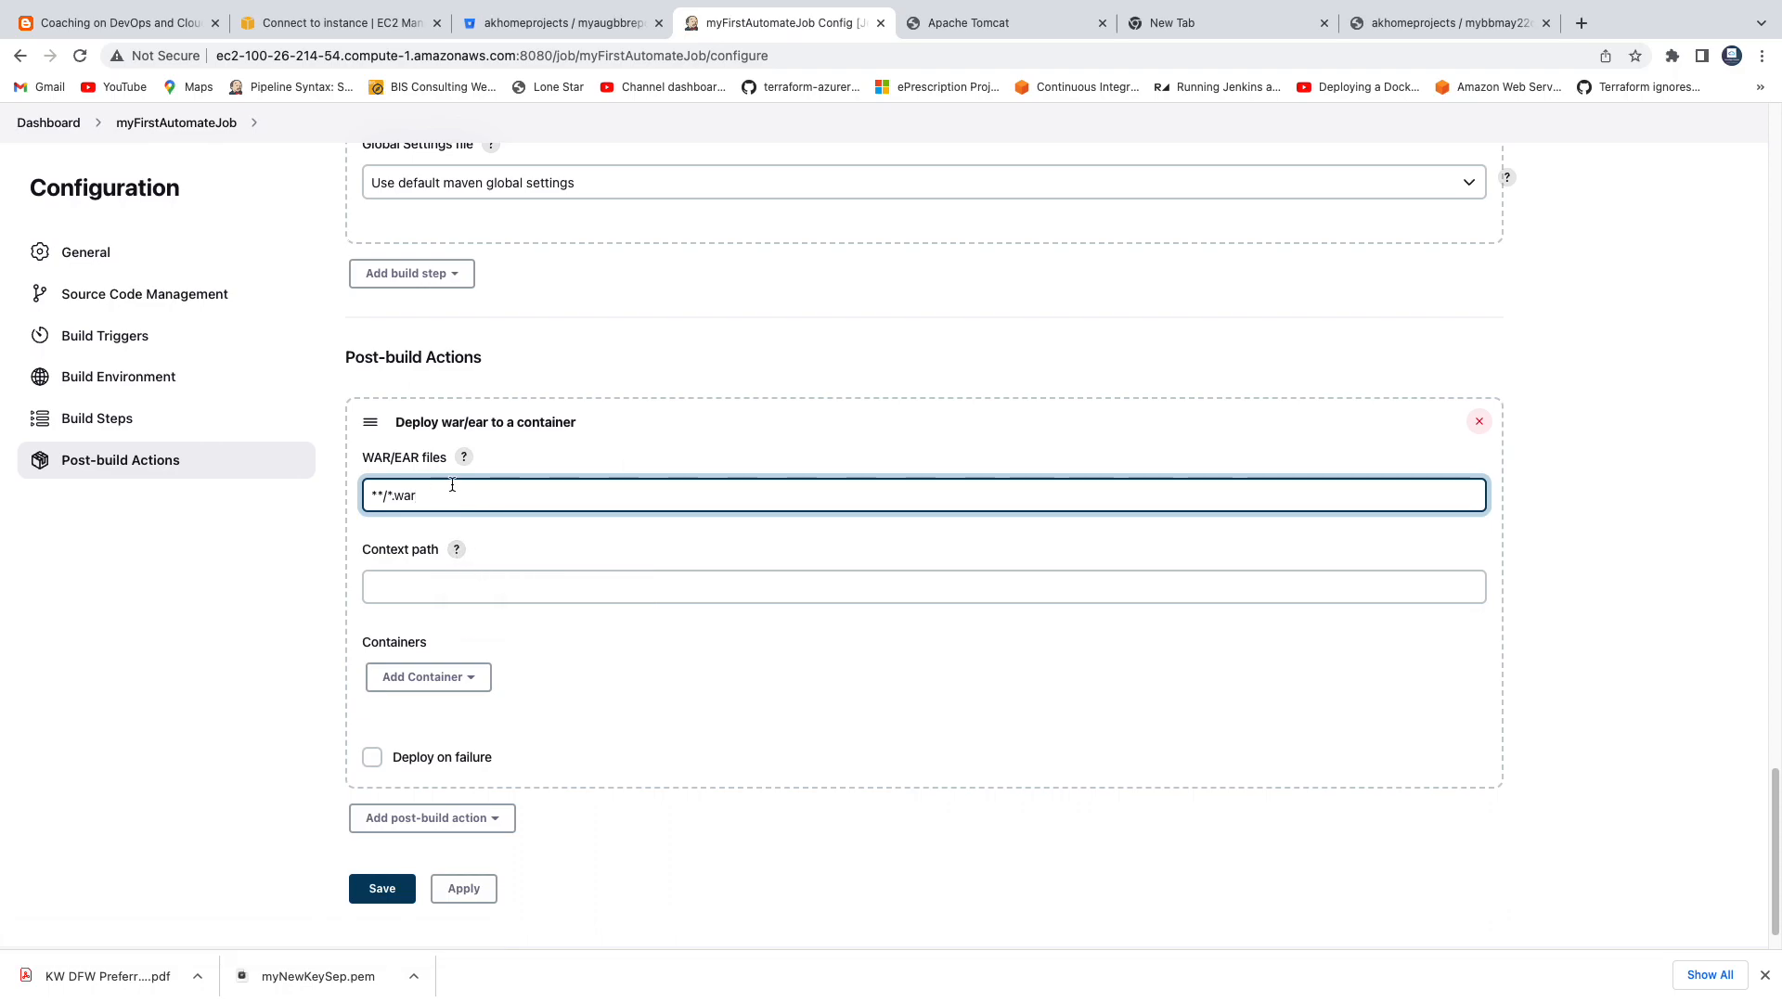
triple_click(438, 493)
Add a Tomcat 9.x Remote container to the deploy action.
scroll(571, 607, down, 1)
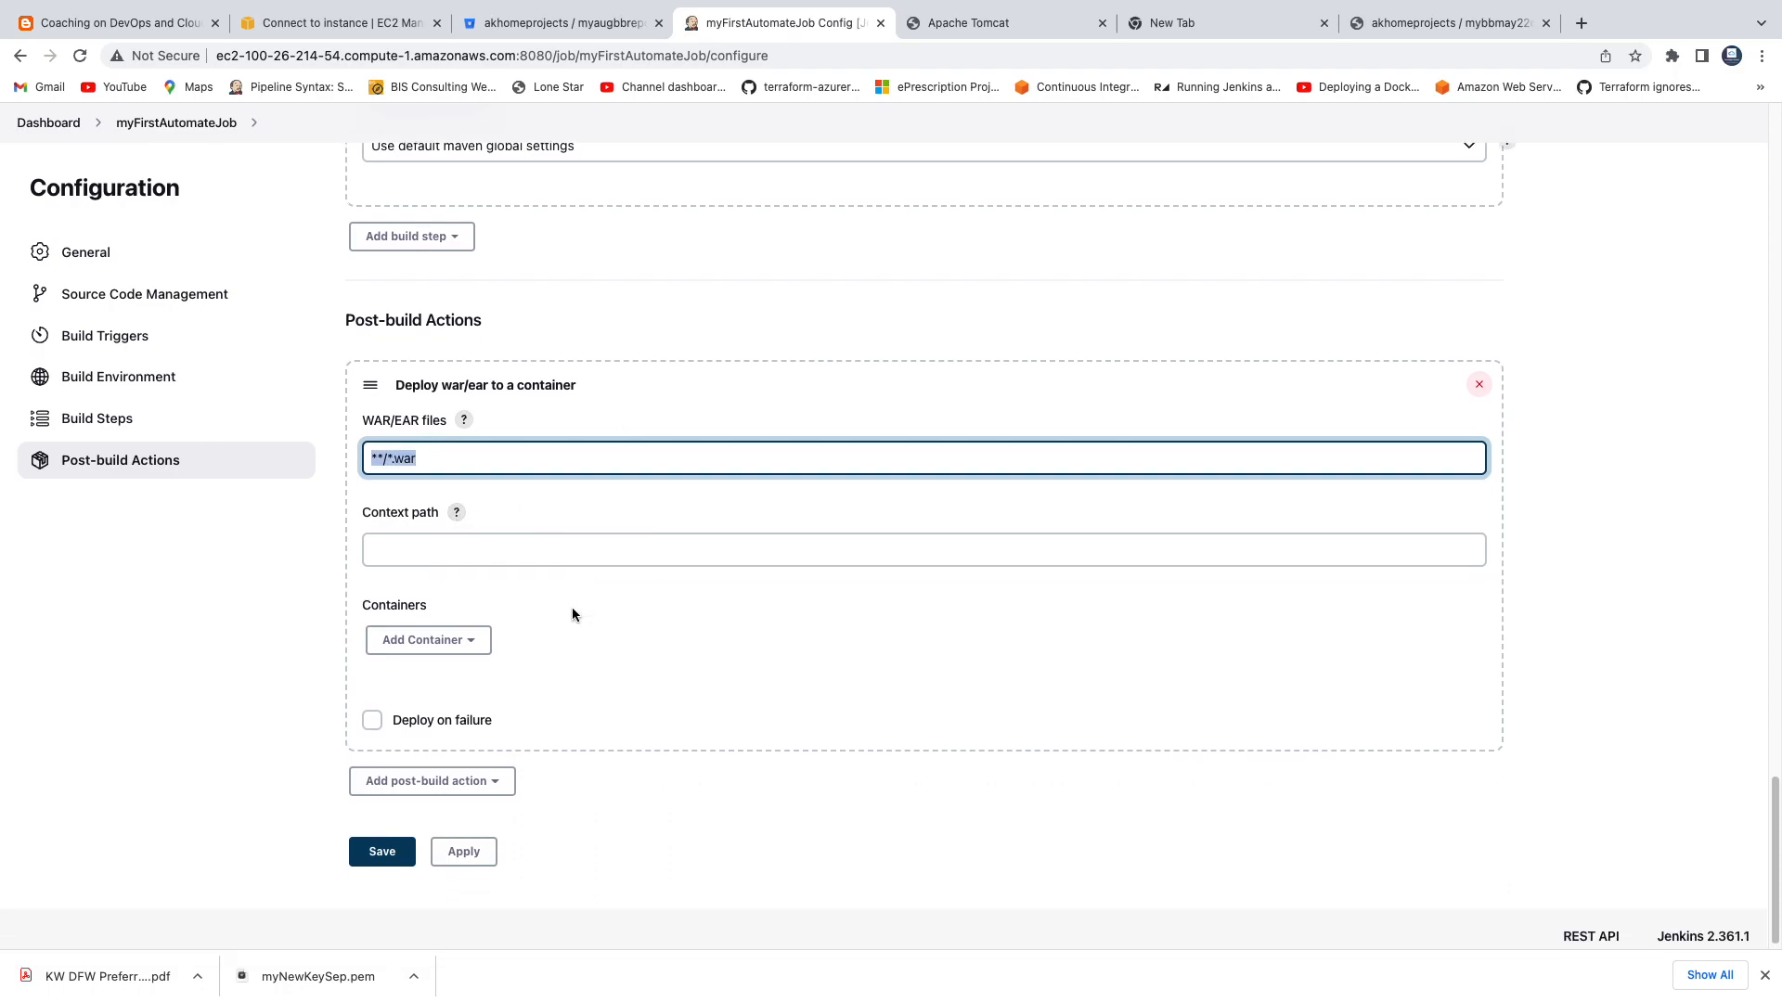
click(486, 641)
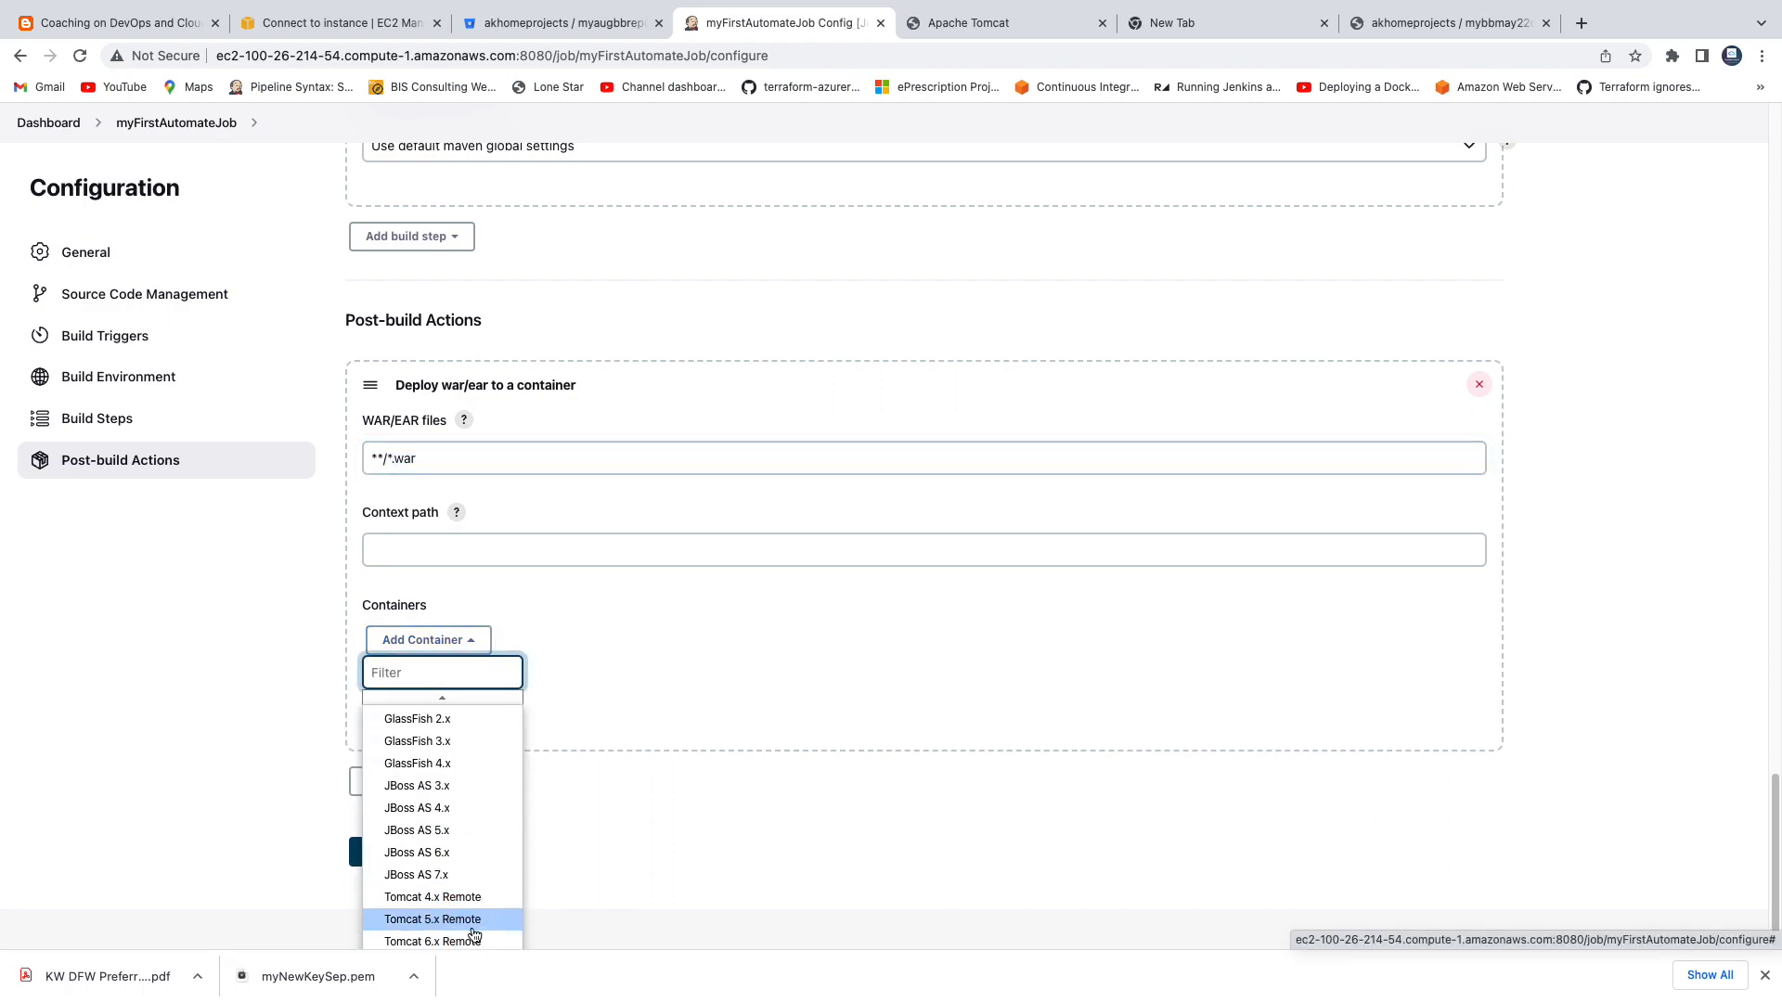
scroll(475, 934, down, 1)
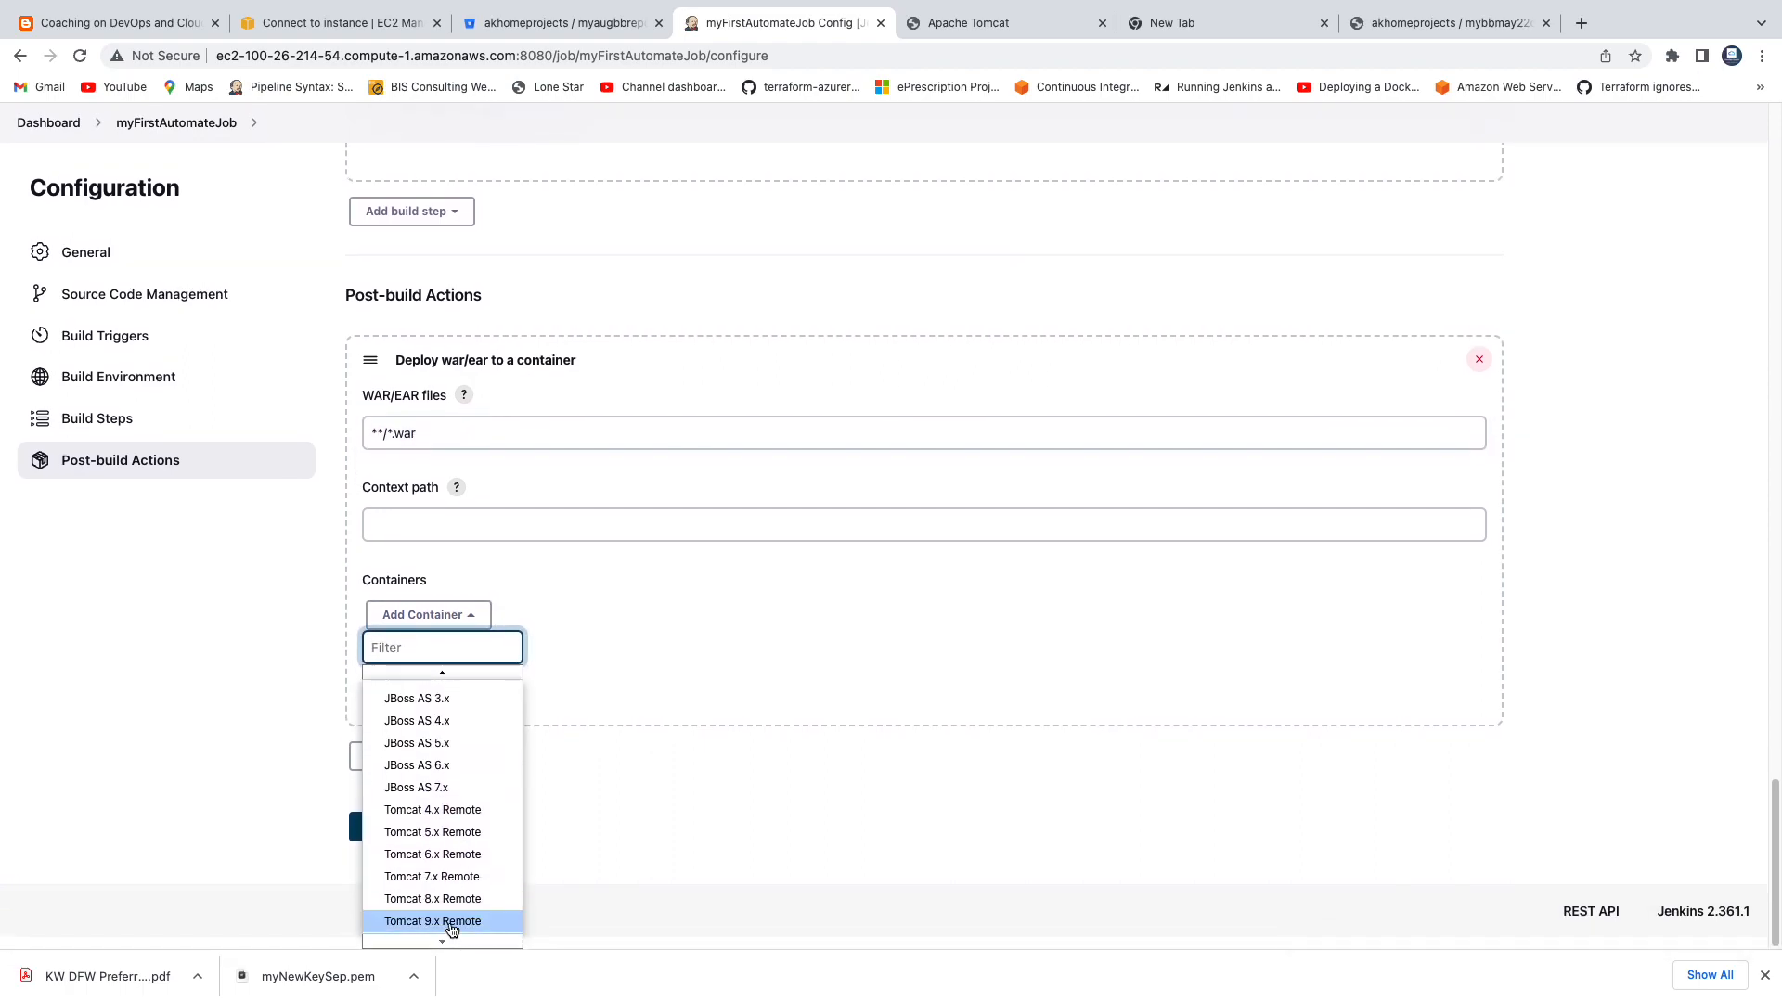
click(448, 921)
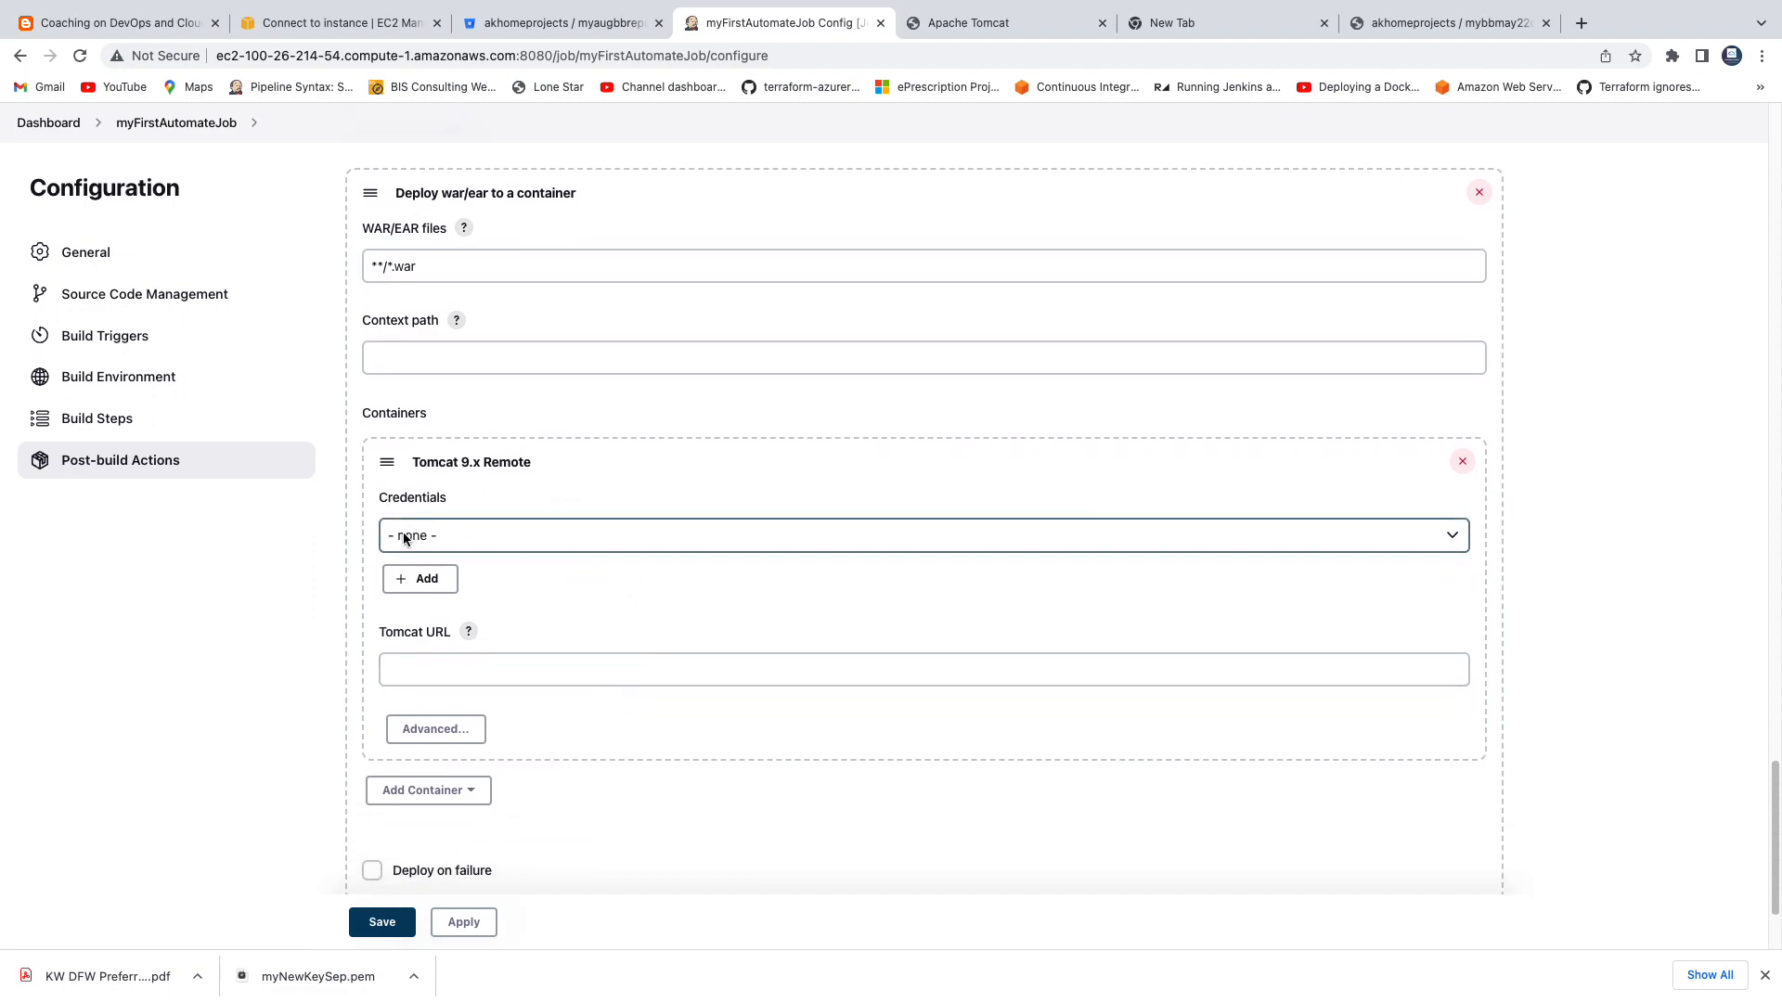
click(878, 670)
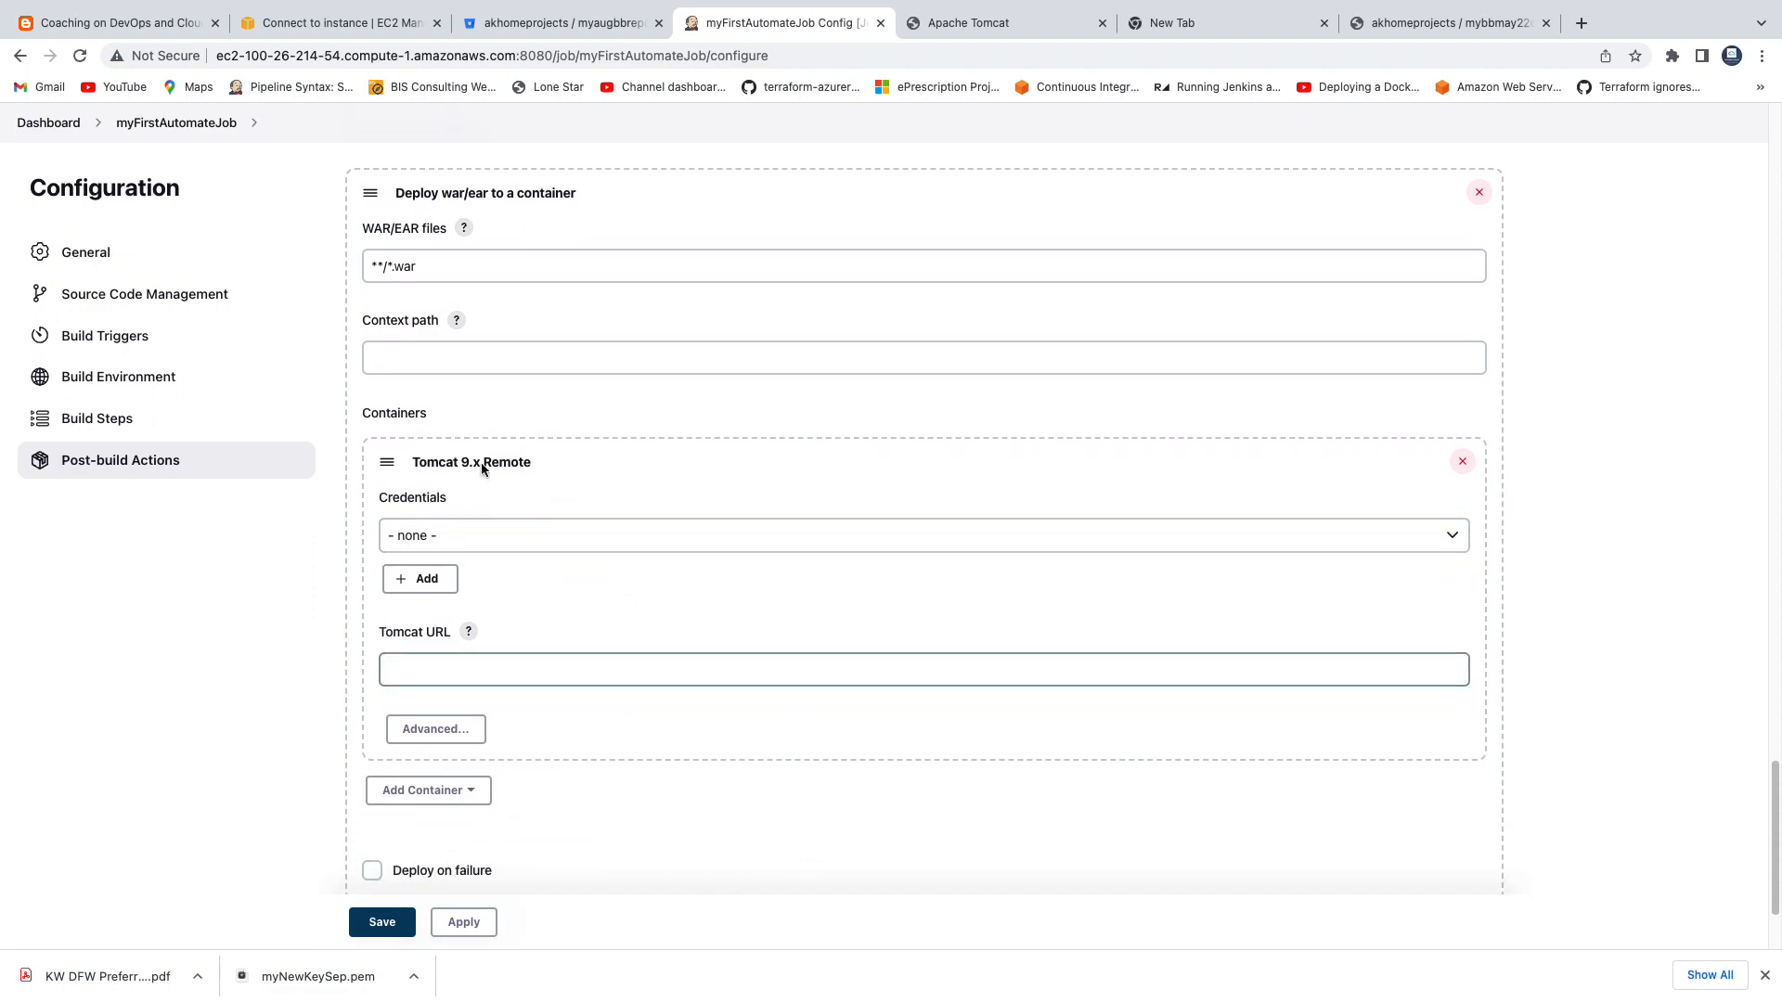
Open the SSH client connection details of the Tomcat-Ec2 instance in the AWS EC2 console.
click(360, 25)
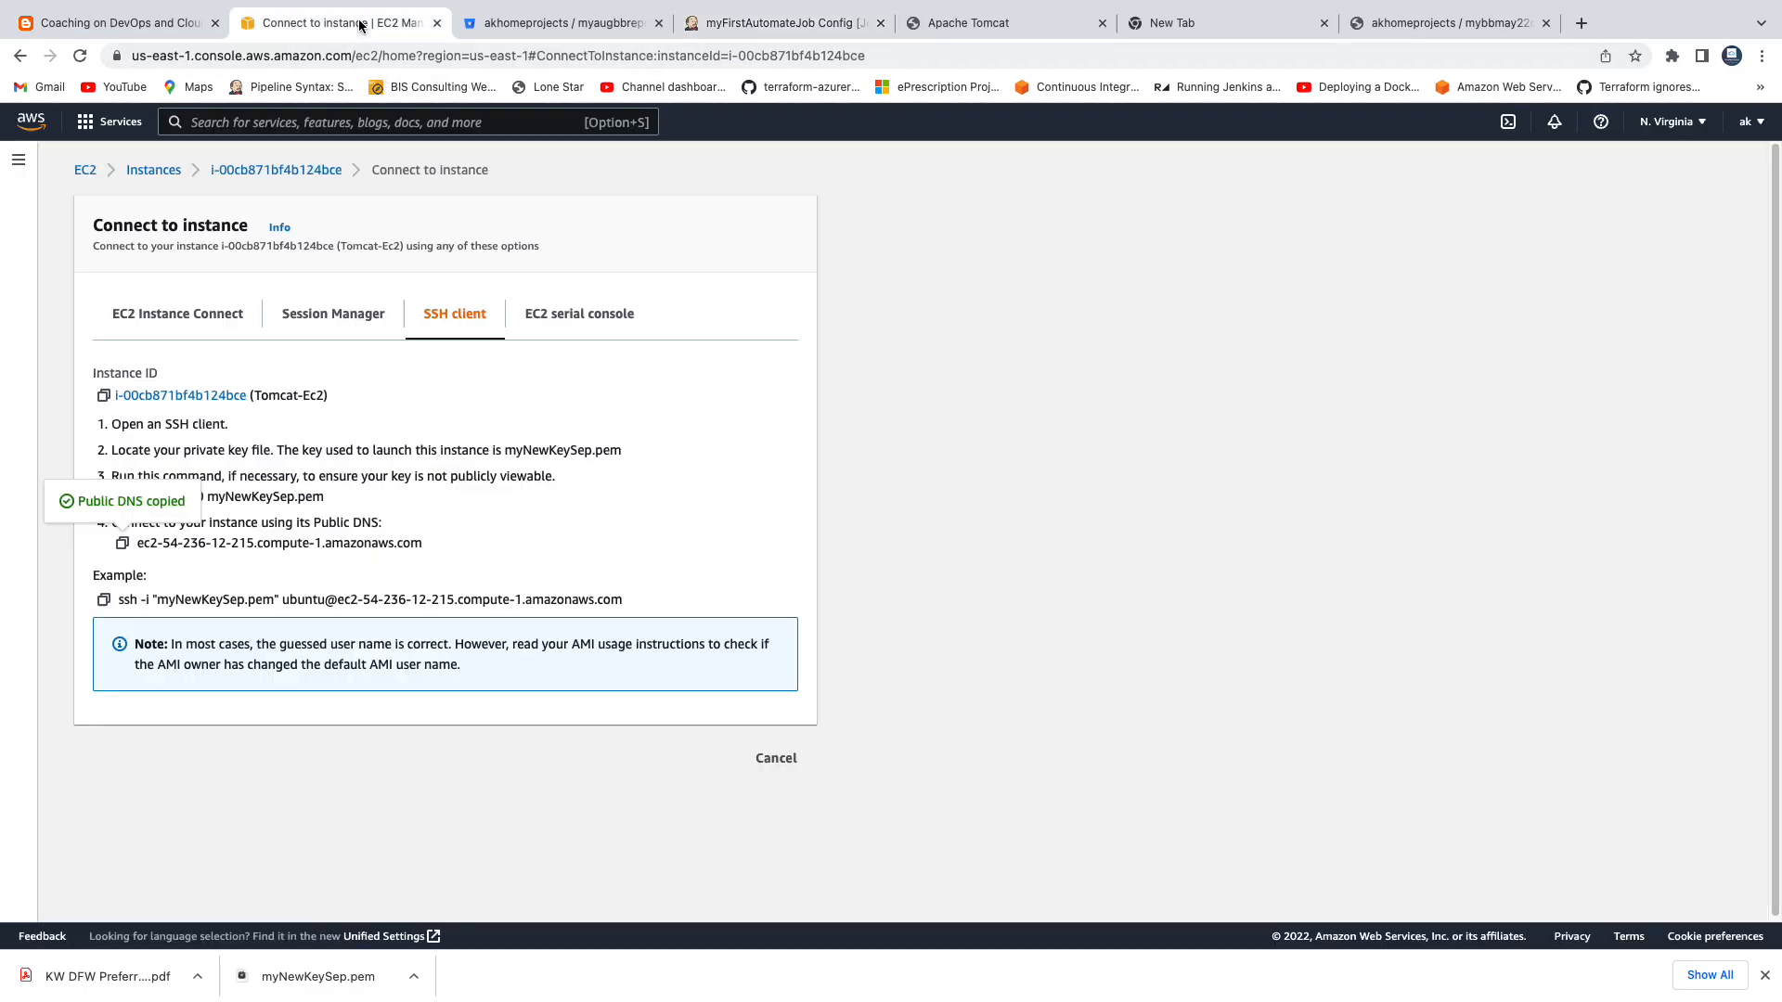
click(153, 170)
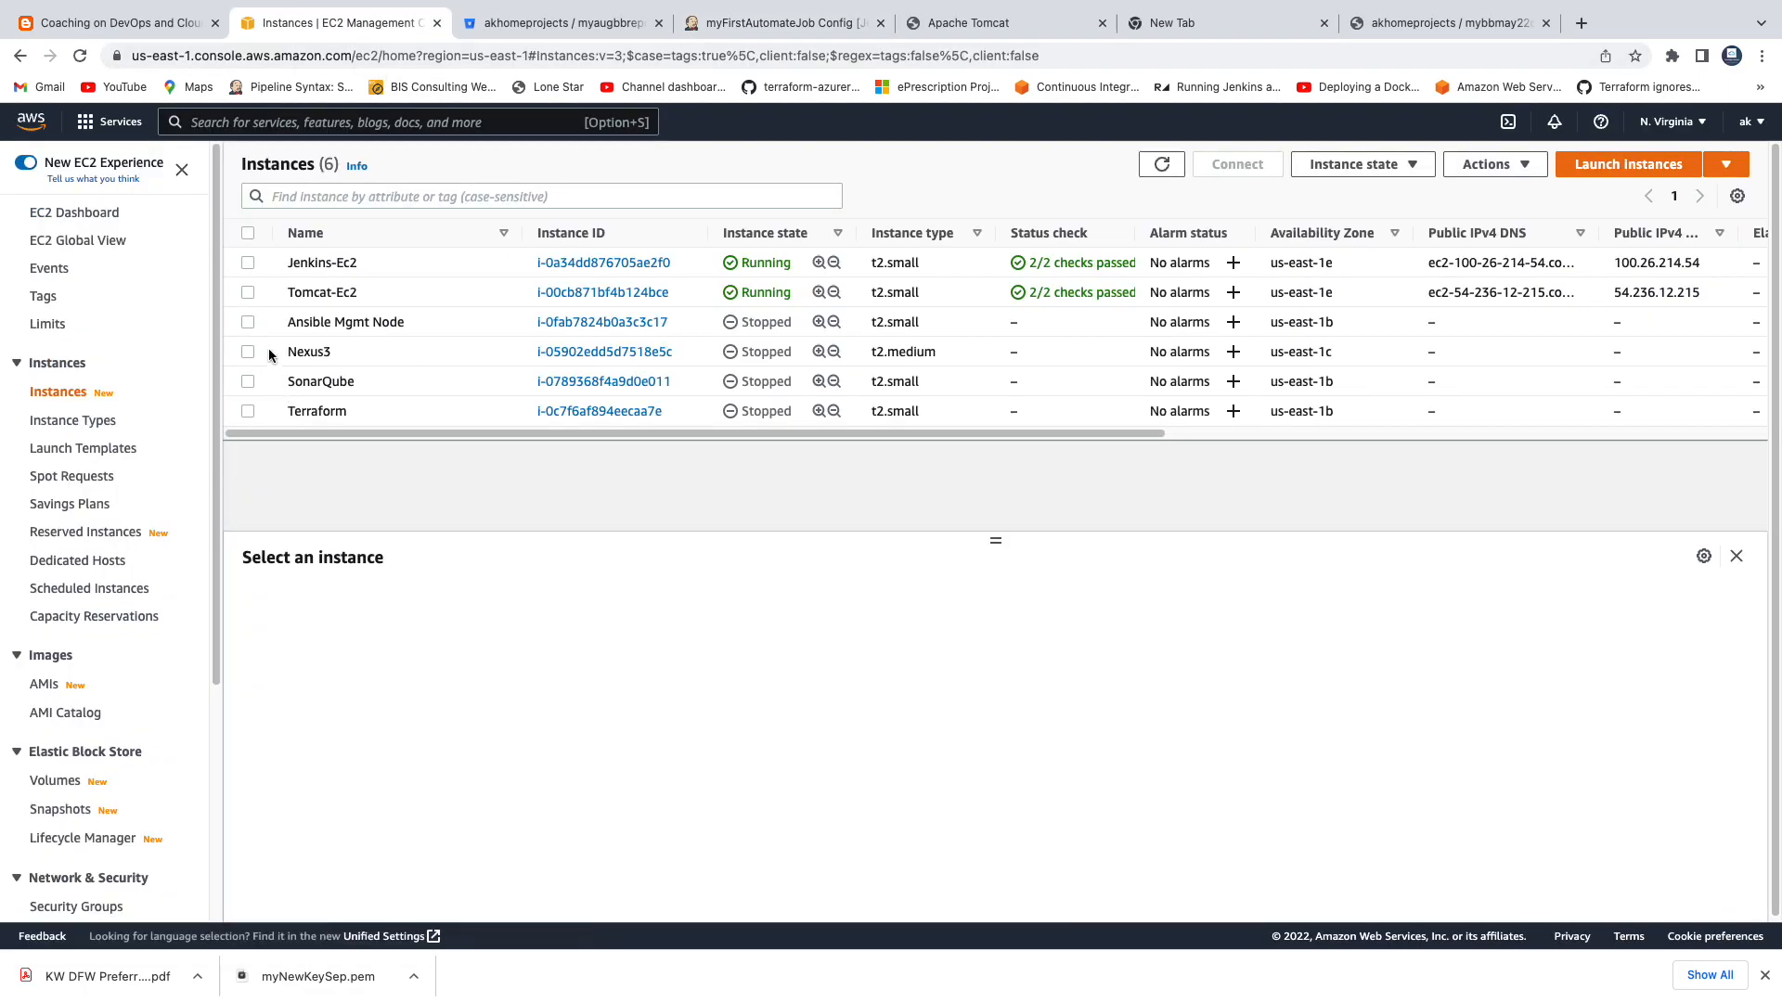
click(249, 293)
click(1237, 164)
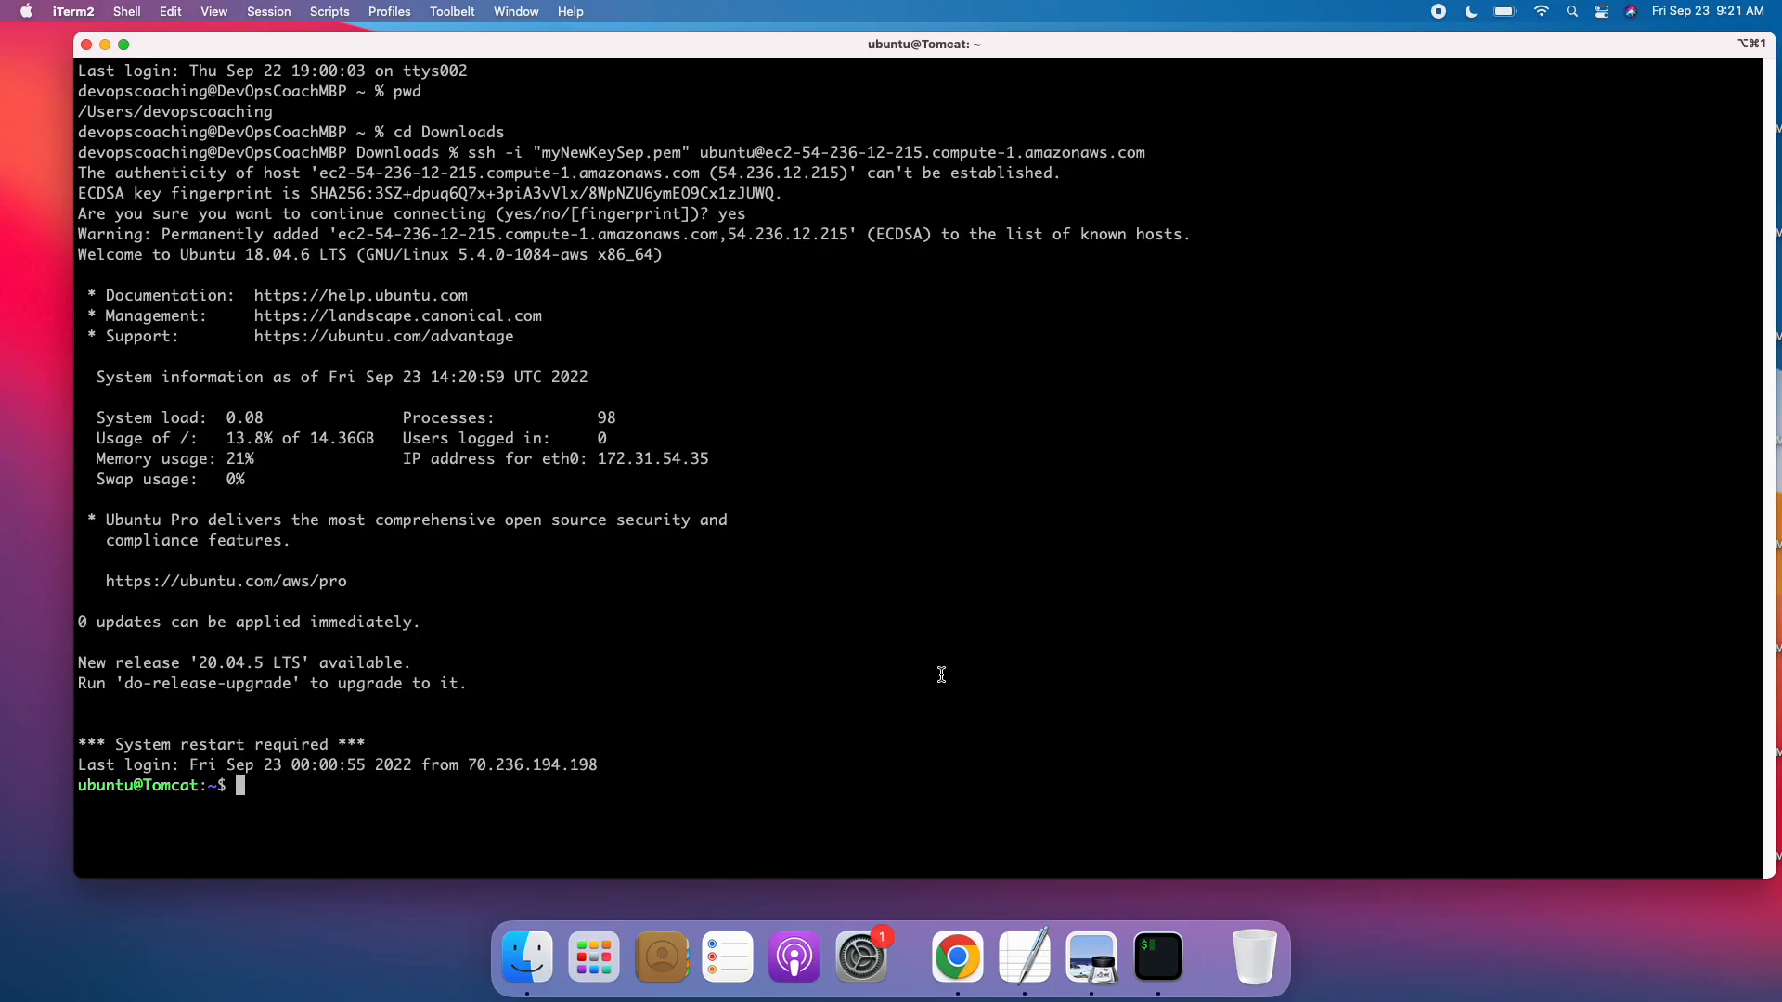
In the iTerm2 session on the Tomcat server, change to /var/lib/tomcat9, enlarge the text and clear the screen.
key(super+plus)
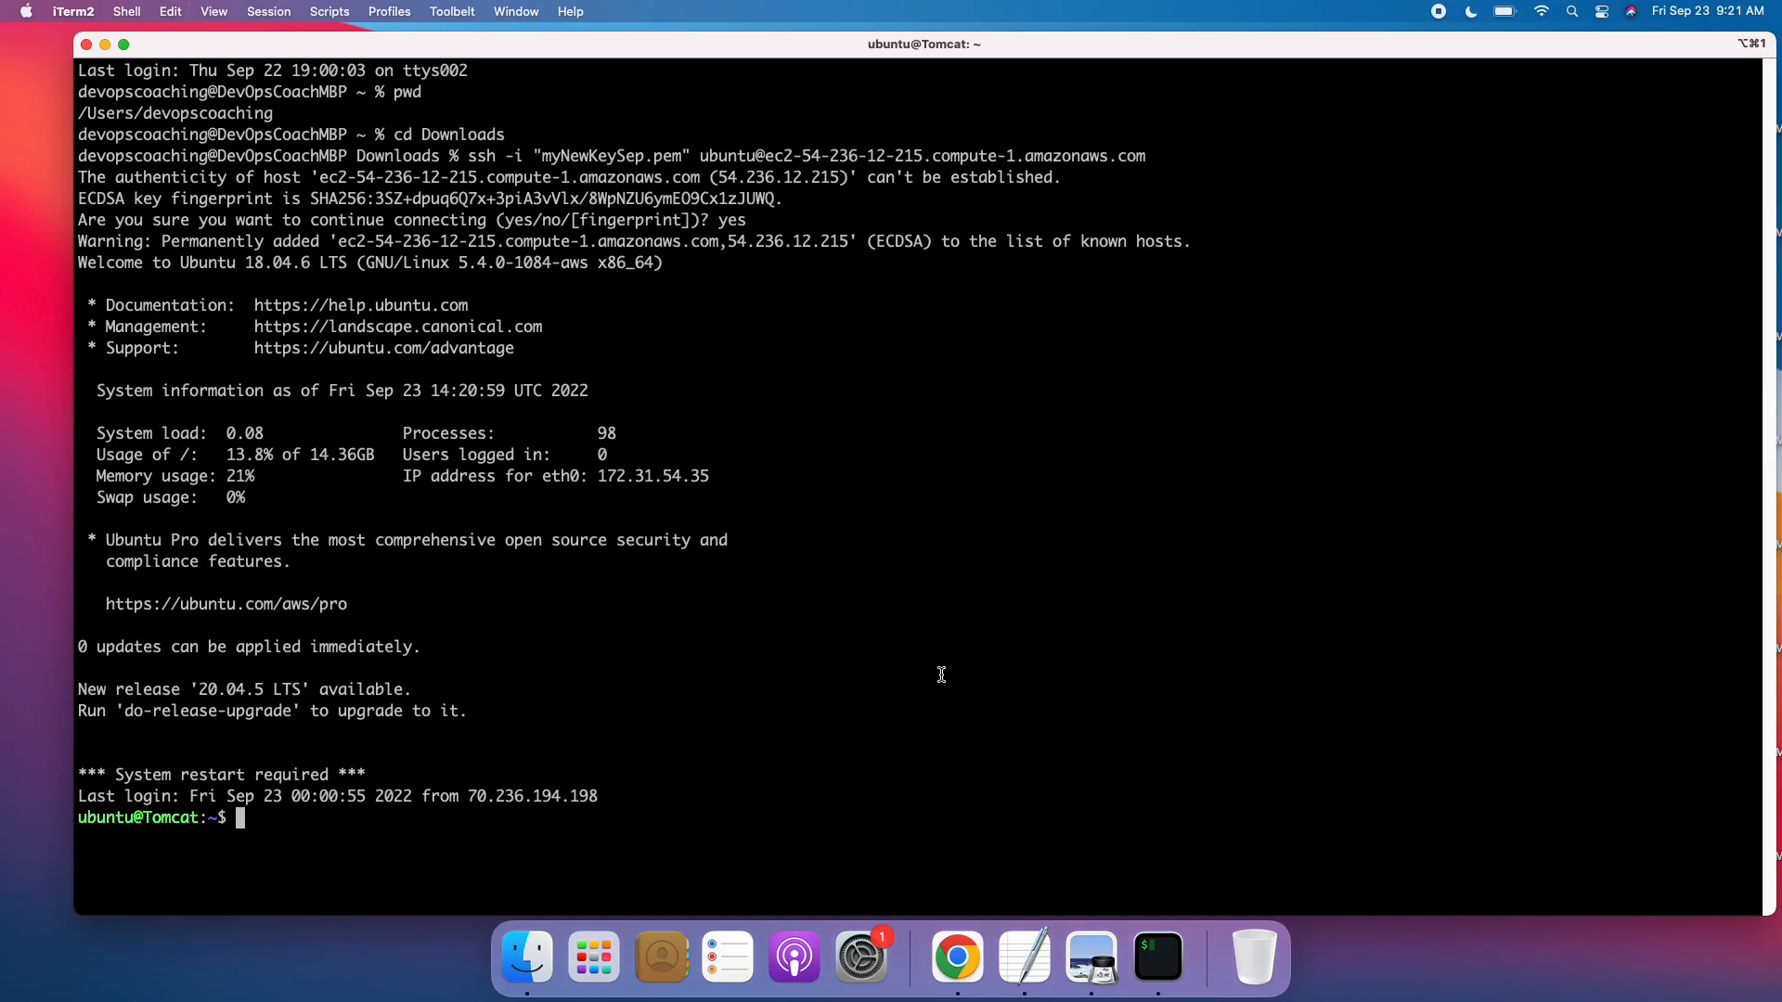
key(Return)
text(cd /var/l)
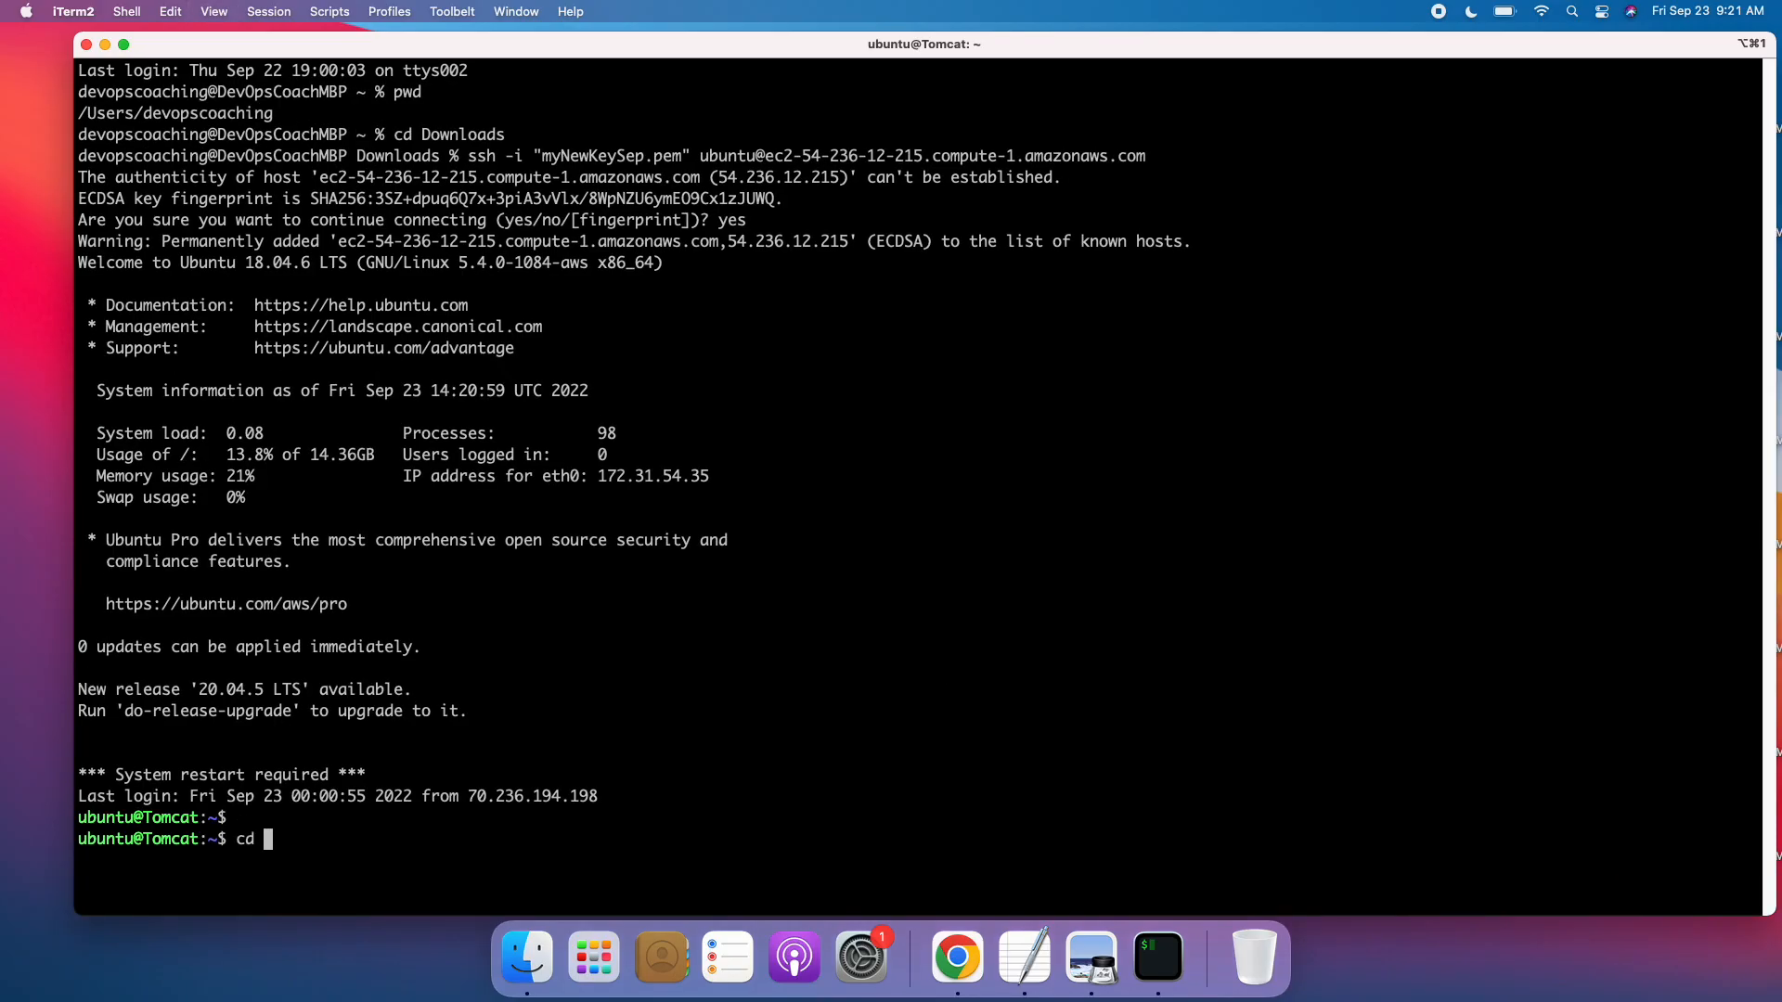
text(ib/yom)
key(Tab)
key(BackSpace)
key(BackSpace)
key(BackSpace)
text(t)
key(Tab)
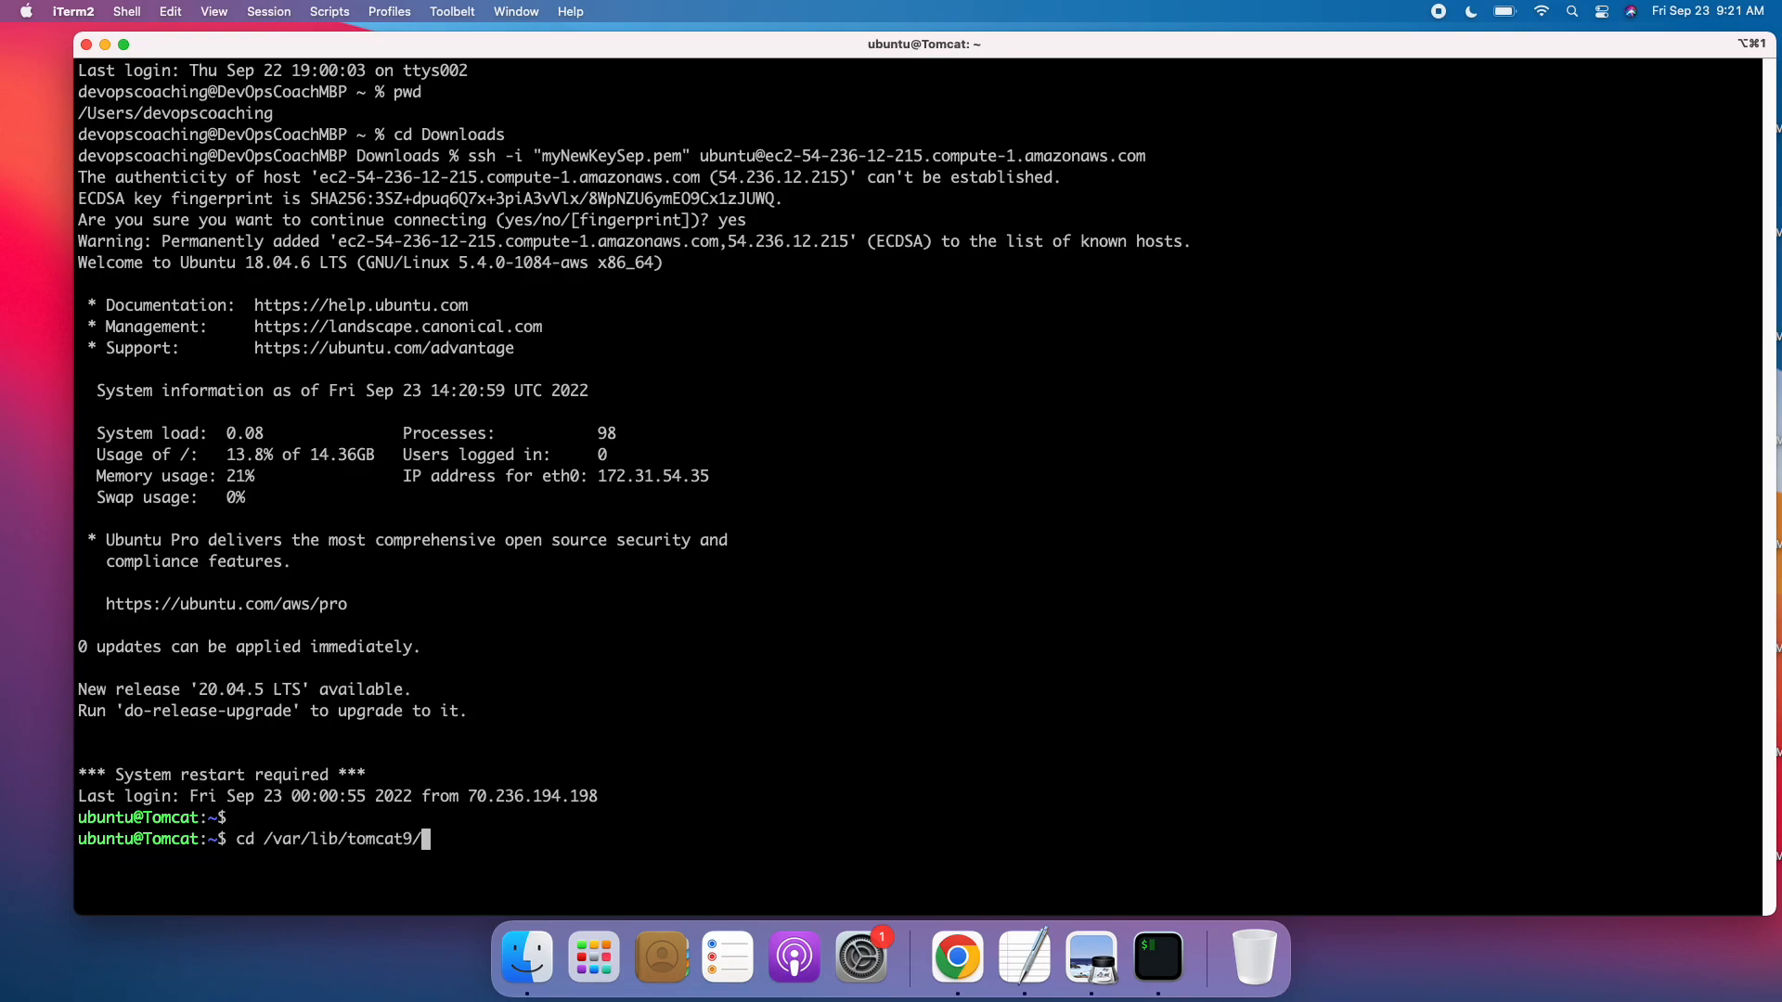
key(Return)
key(super+plus)
text(clear)
key(Return)
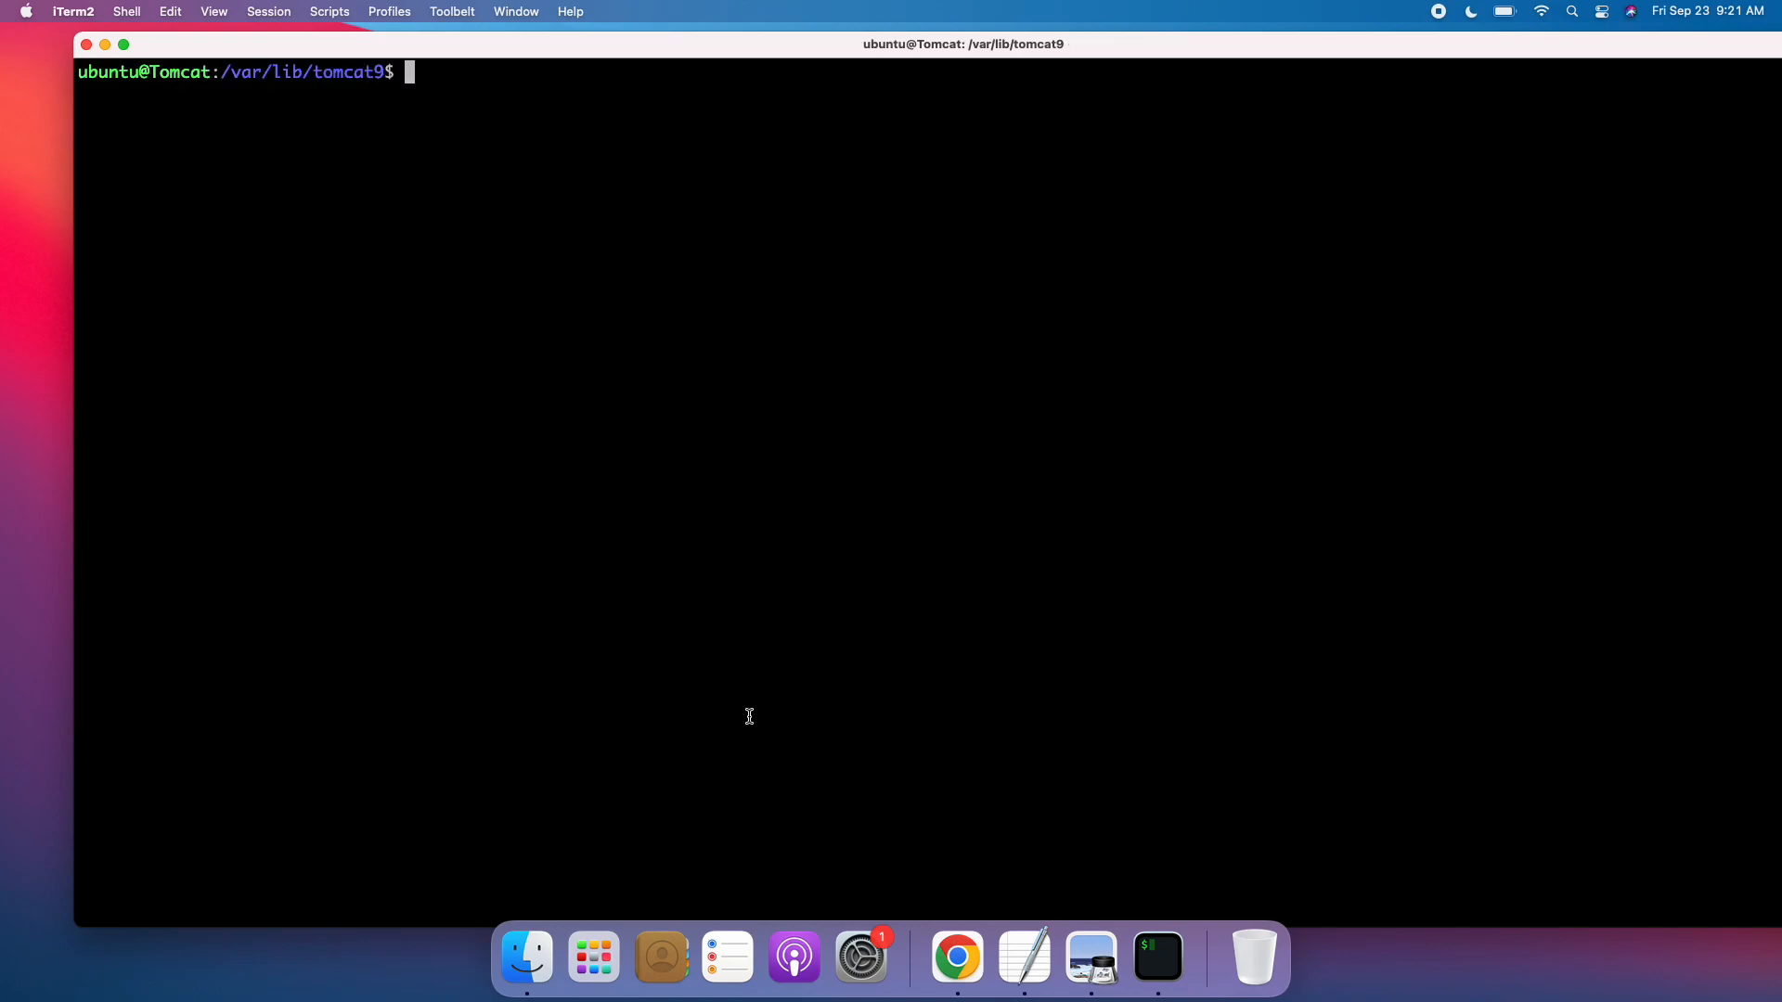
List the tomcat9 directory in long format, change into conf and list all its files with ls -al.
text(ls -al)
key(Return)
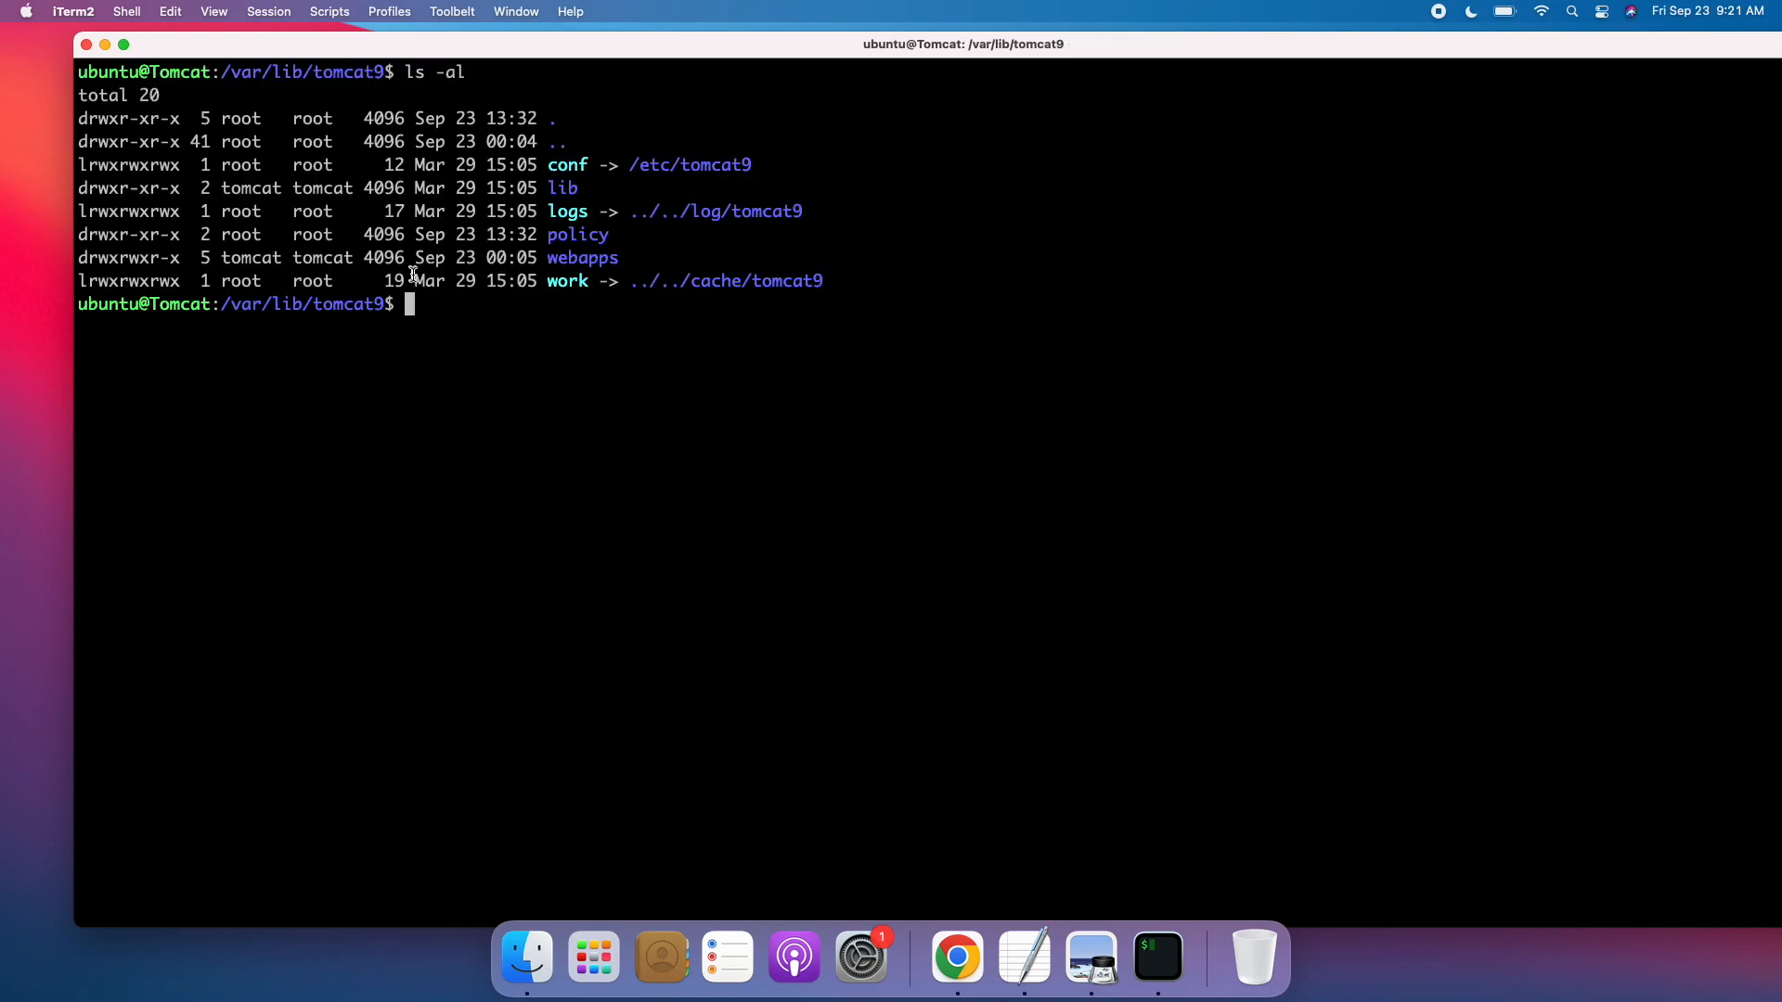
double_click(567, 165)
text(cd c)
key(Tab)
key(Return)
text(ls -al)
key(Return)
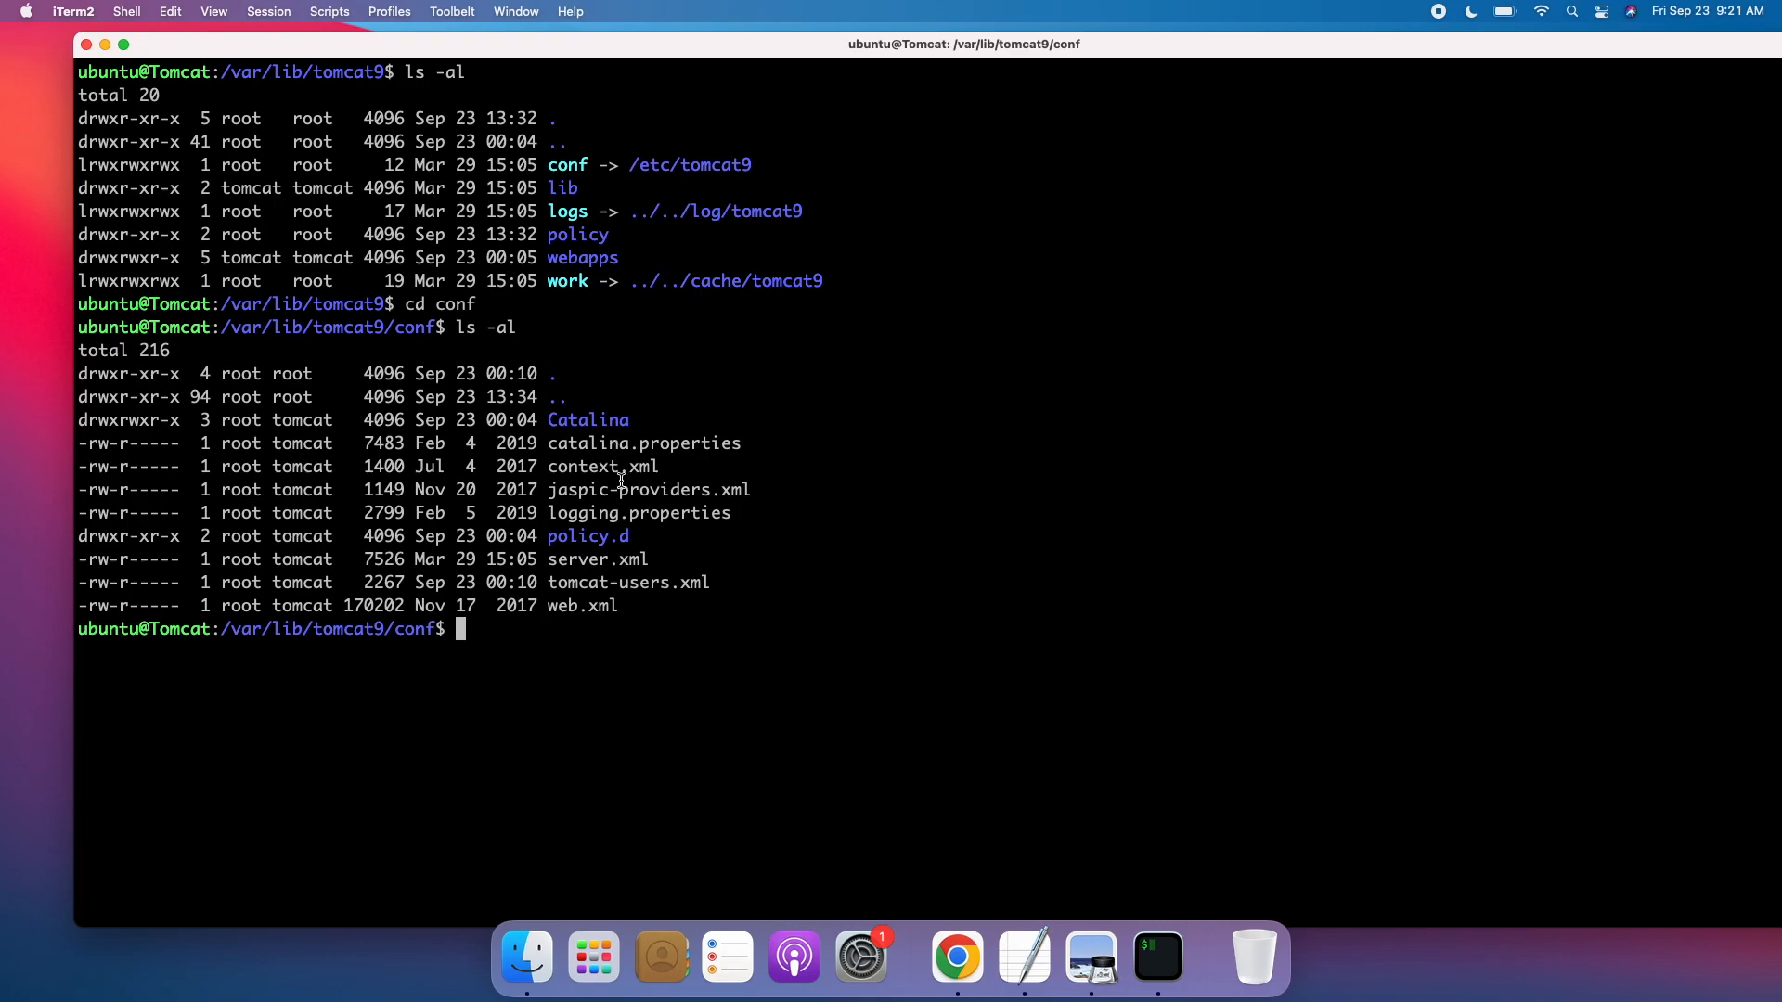
Try to display the contents of tomcat-users.xml with cat.
double_click(594, 582)
text(cat tom)
key(Tab)
key(Return)
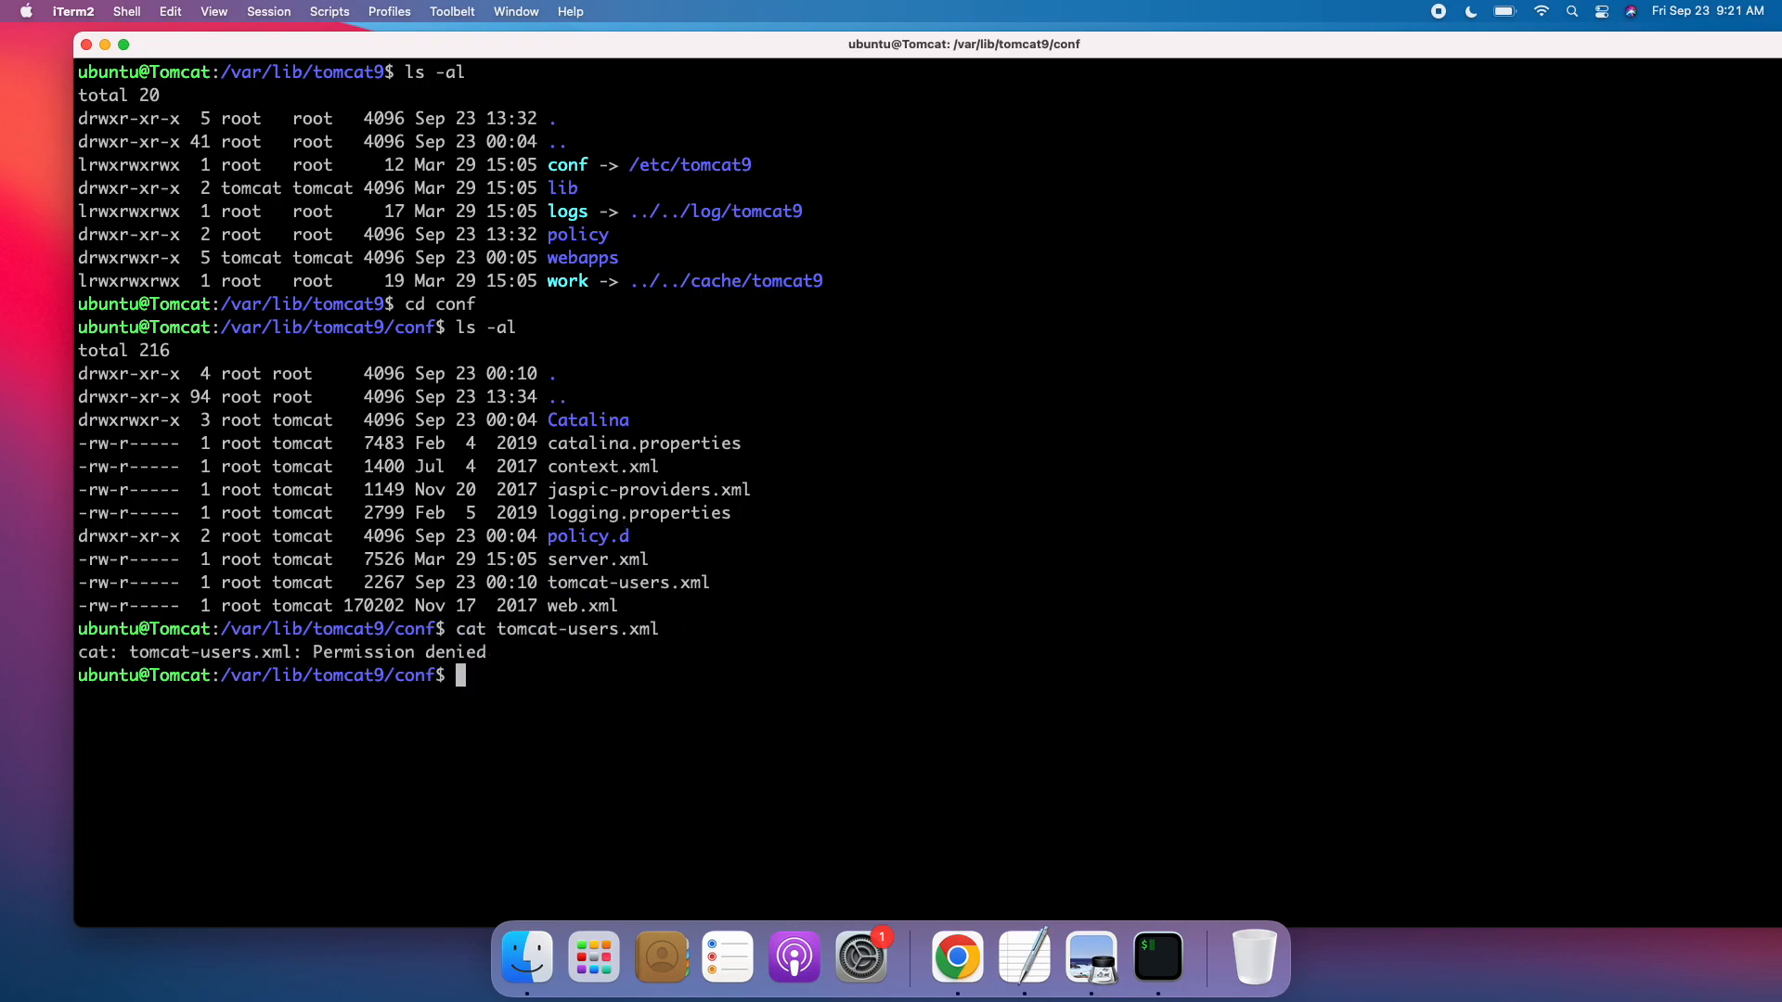
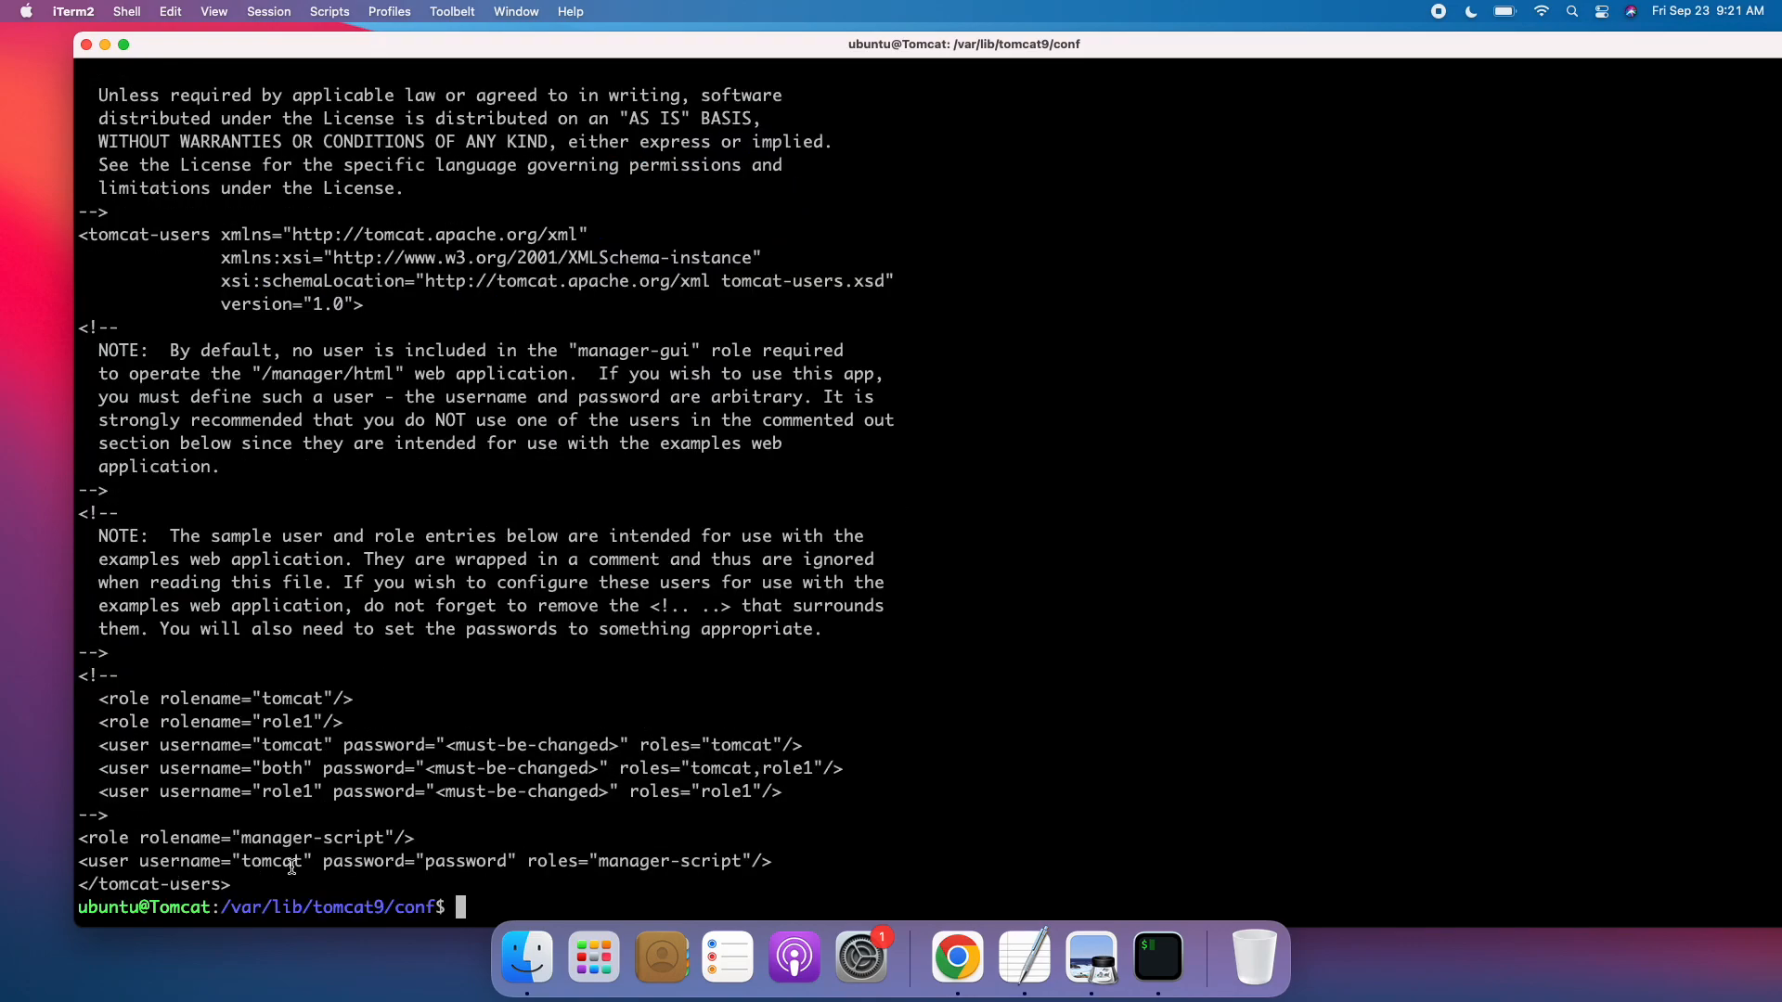
Open tomcat-users.xml in vim with sudo.
double_click(268, 863)
double_click(443, 863)
text(sudo cat tom)
key(Tab)
key(ctrl+a)
key(Right)
key(Right)
key(Right)
key(Right)
key(Right)
key(Right)
key(Right)
key(Right)
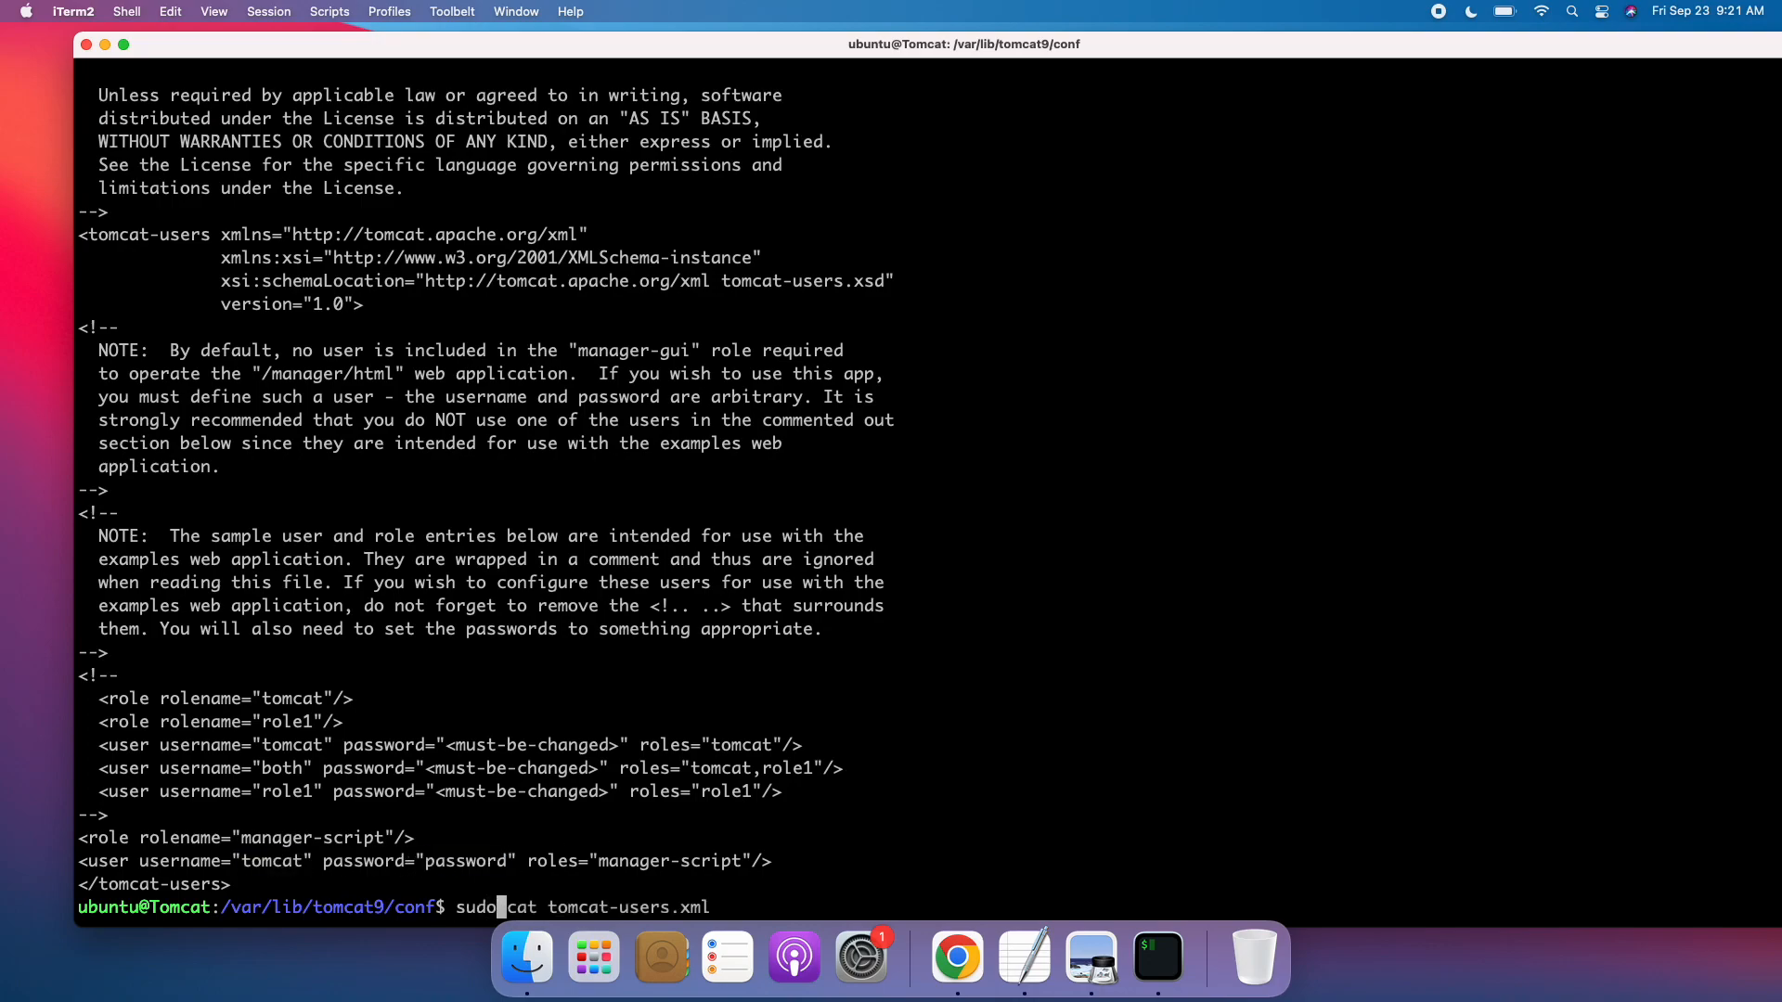
key(BackSpace)
key(BackSpace)
key(BackSpace)
text(vim)
key(Return)
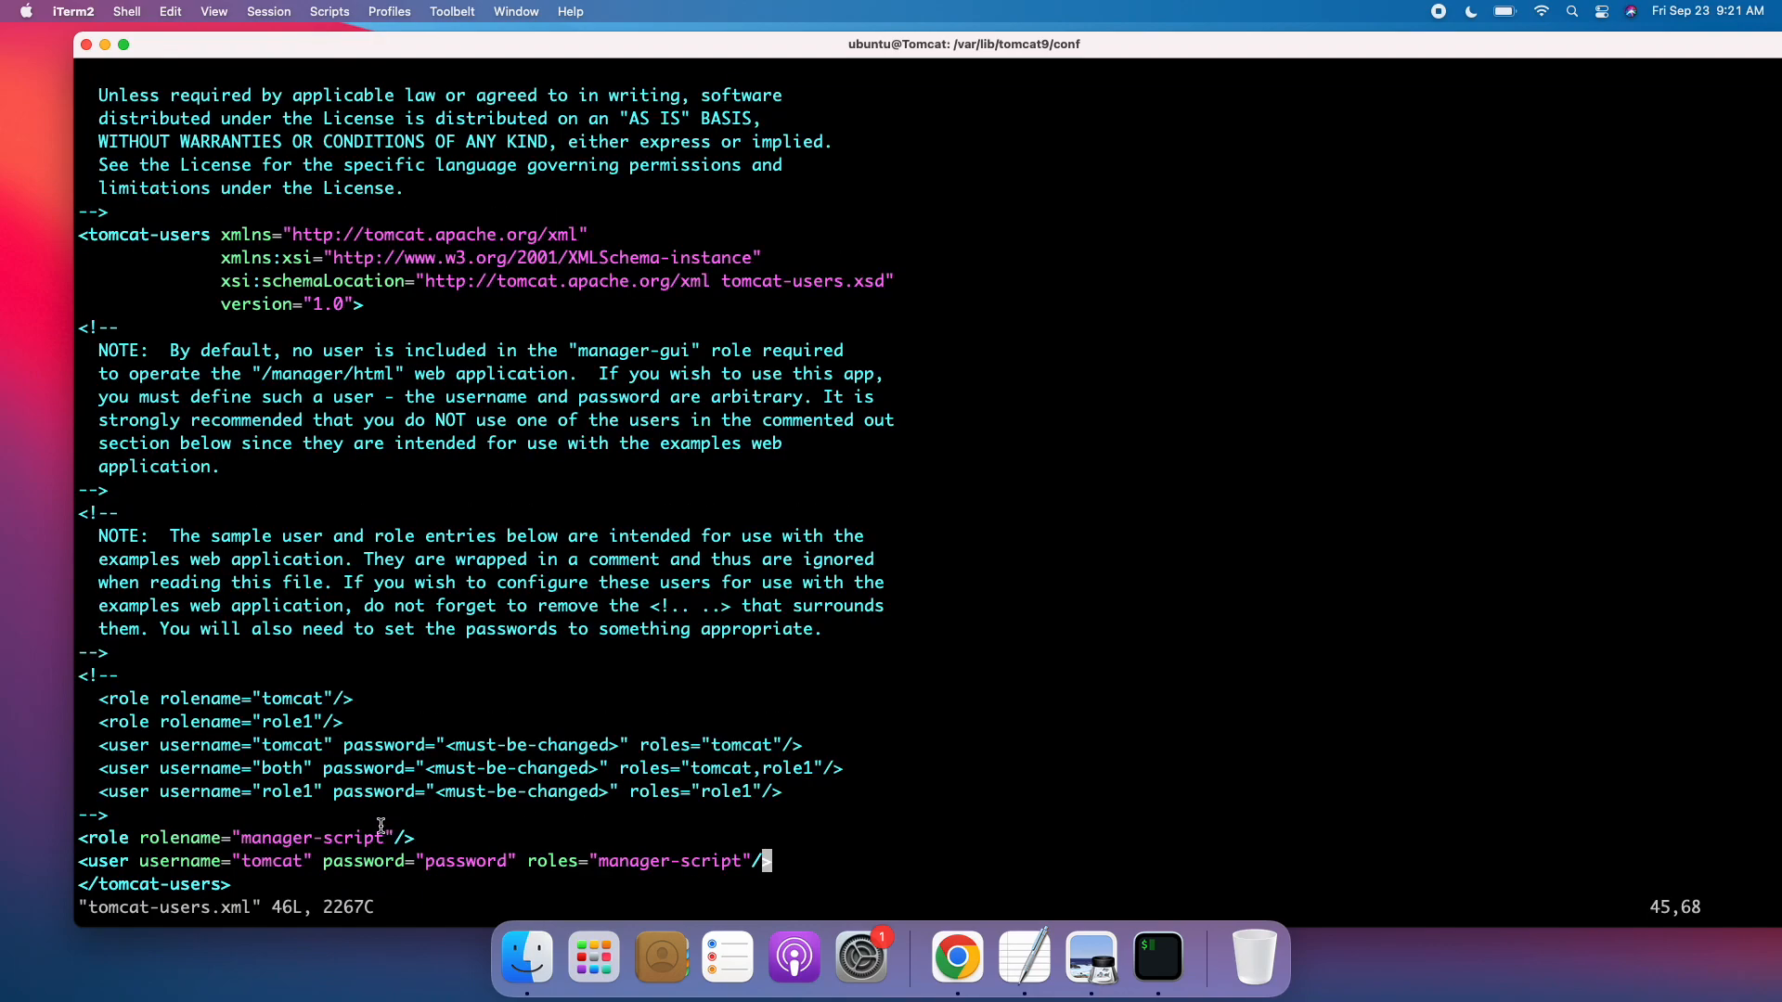
Examine the manager-script role and the tomcat user's username and password entries at the end of tomcat-users.xml.
double_click(273, 863)
double_click(473, 863)
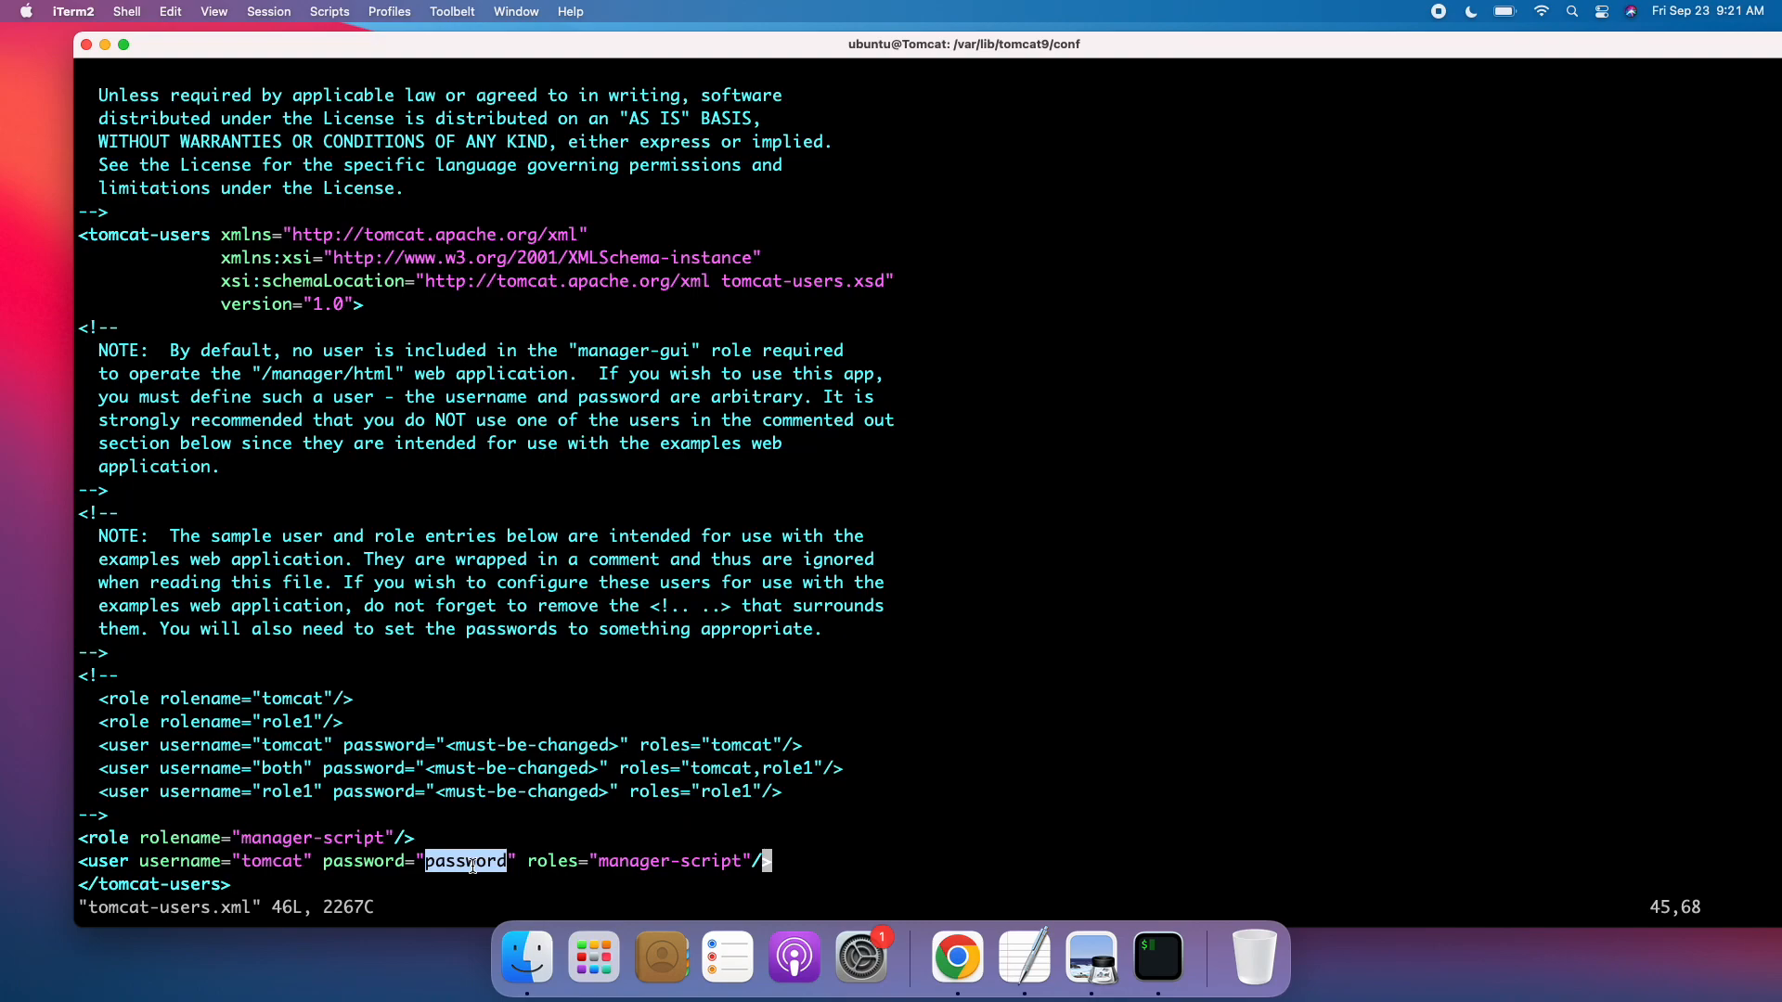
click(187, 818)
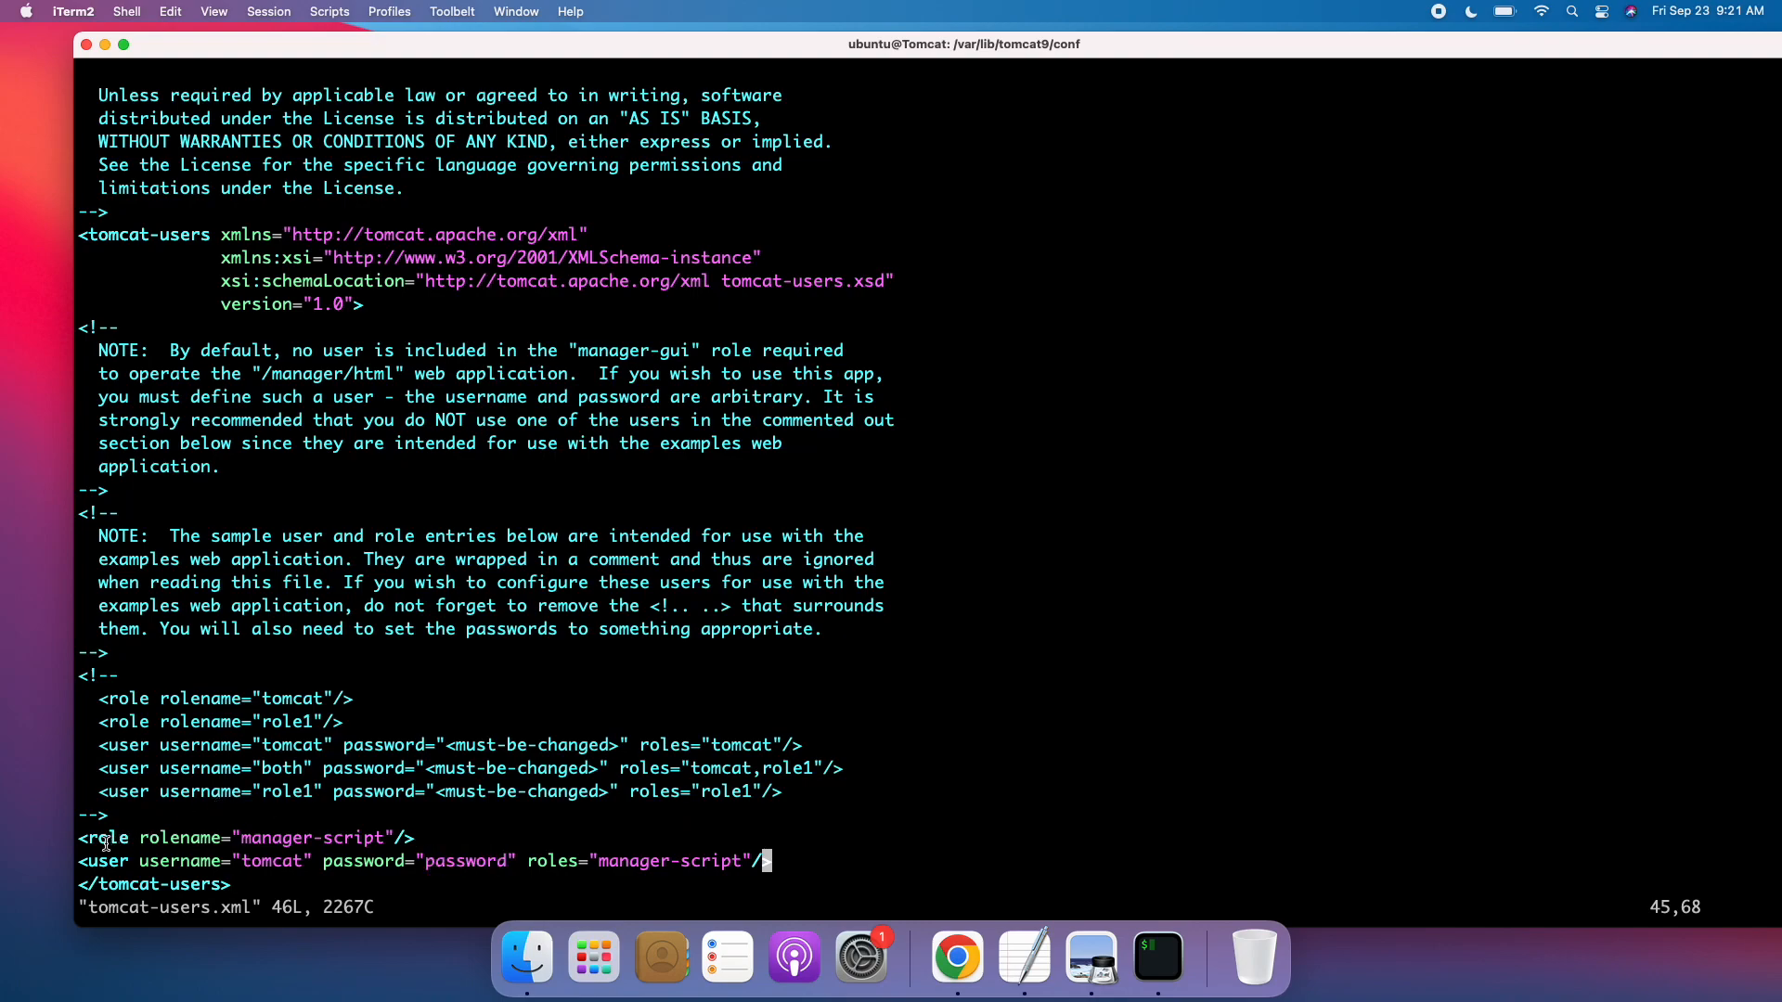
drag(80, 838, 323, 870)
click(434, 814)
Switch to Chrome's myFirstAutomateJob configuration and start adding a Jenkins-provider credential for the Tomcat 9.x Remote container.
click(957, 956)
click(716, 46)
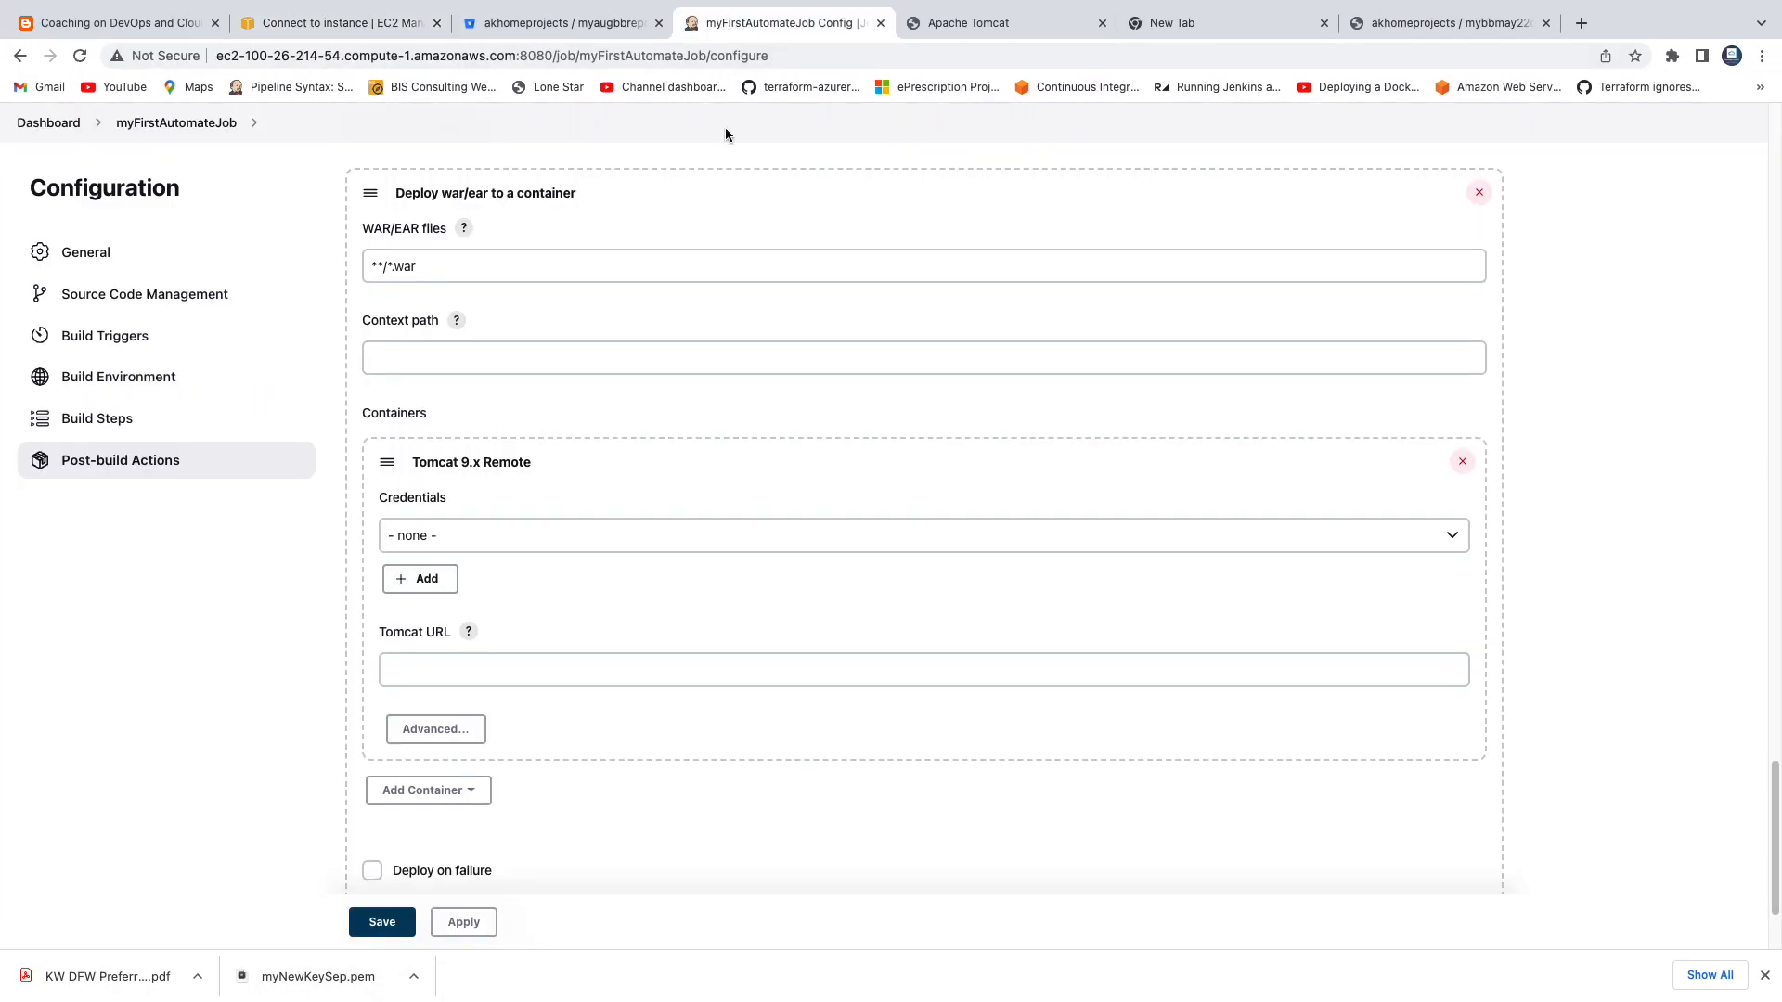
scroll(637, 561, down, 3)
click(575, 527)
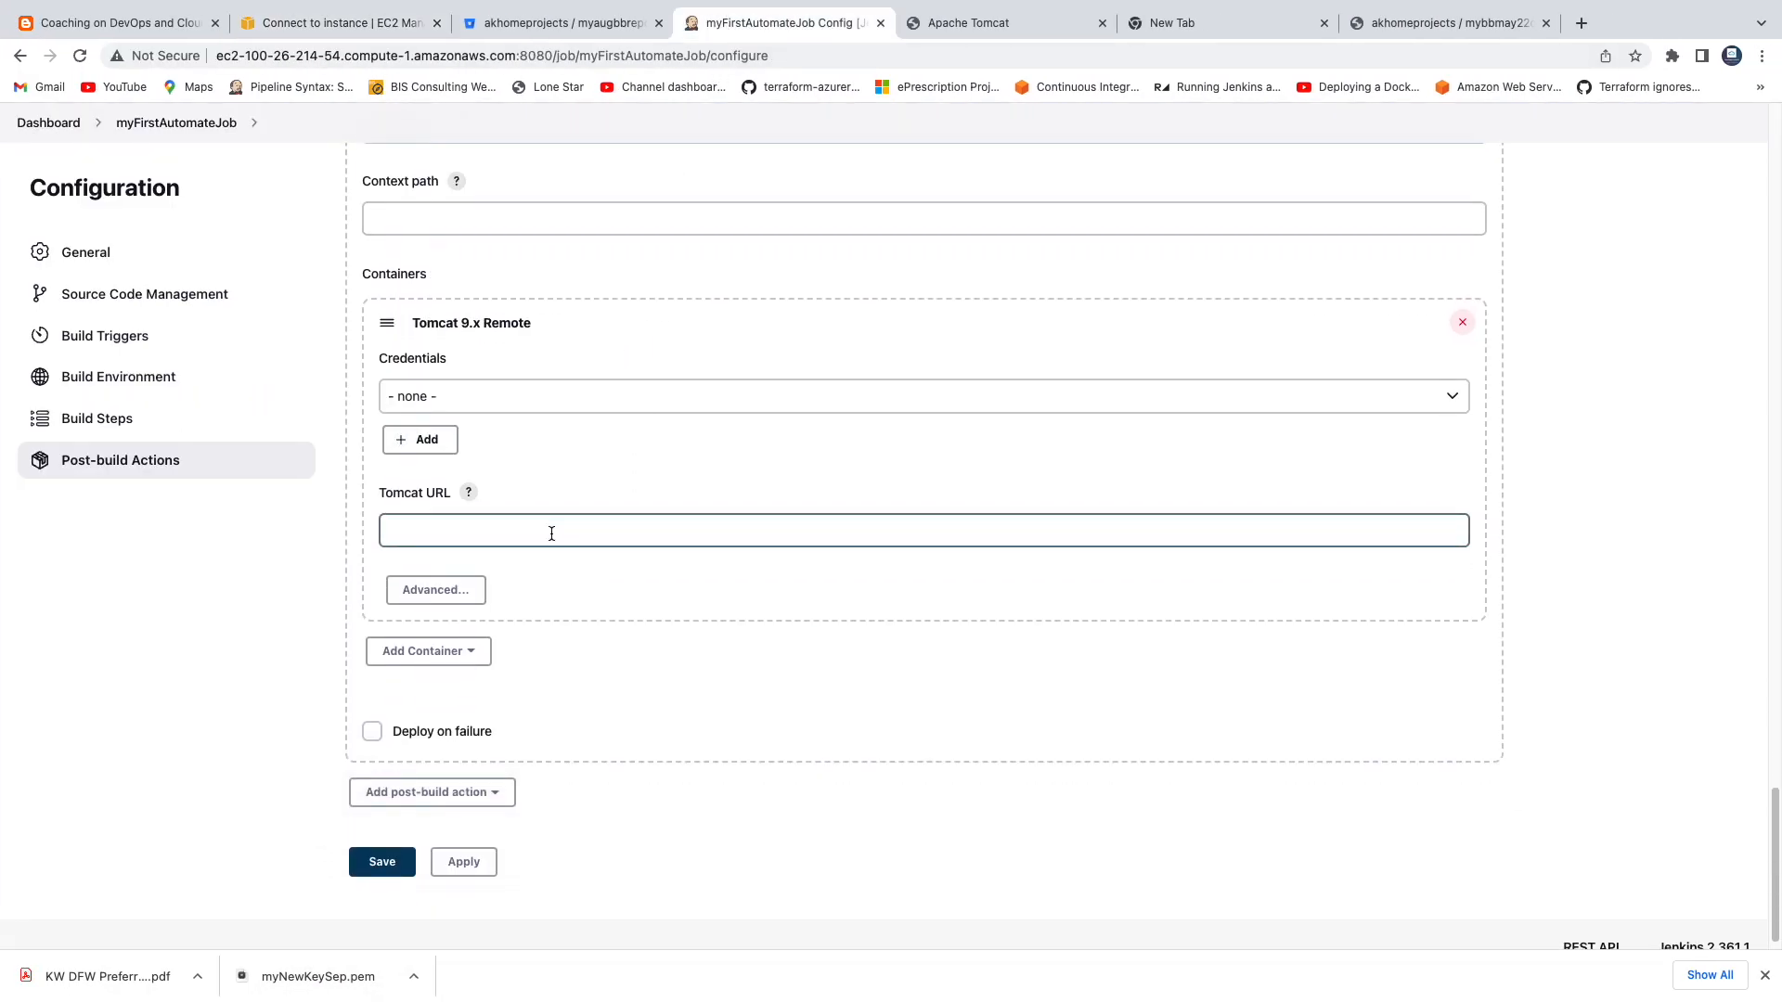
click(444, 441)
mouse_move(420, 473)
click(555, 512)
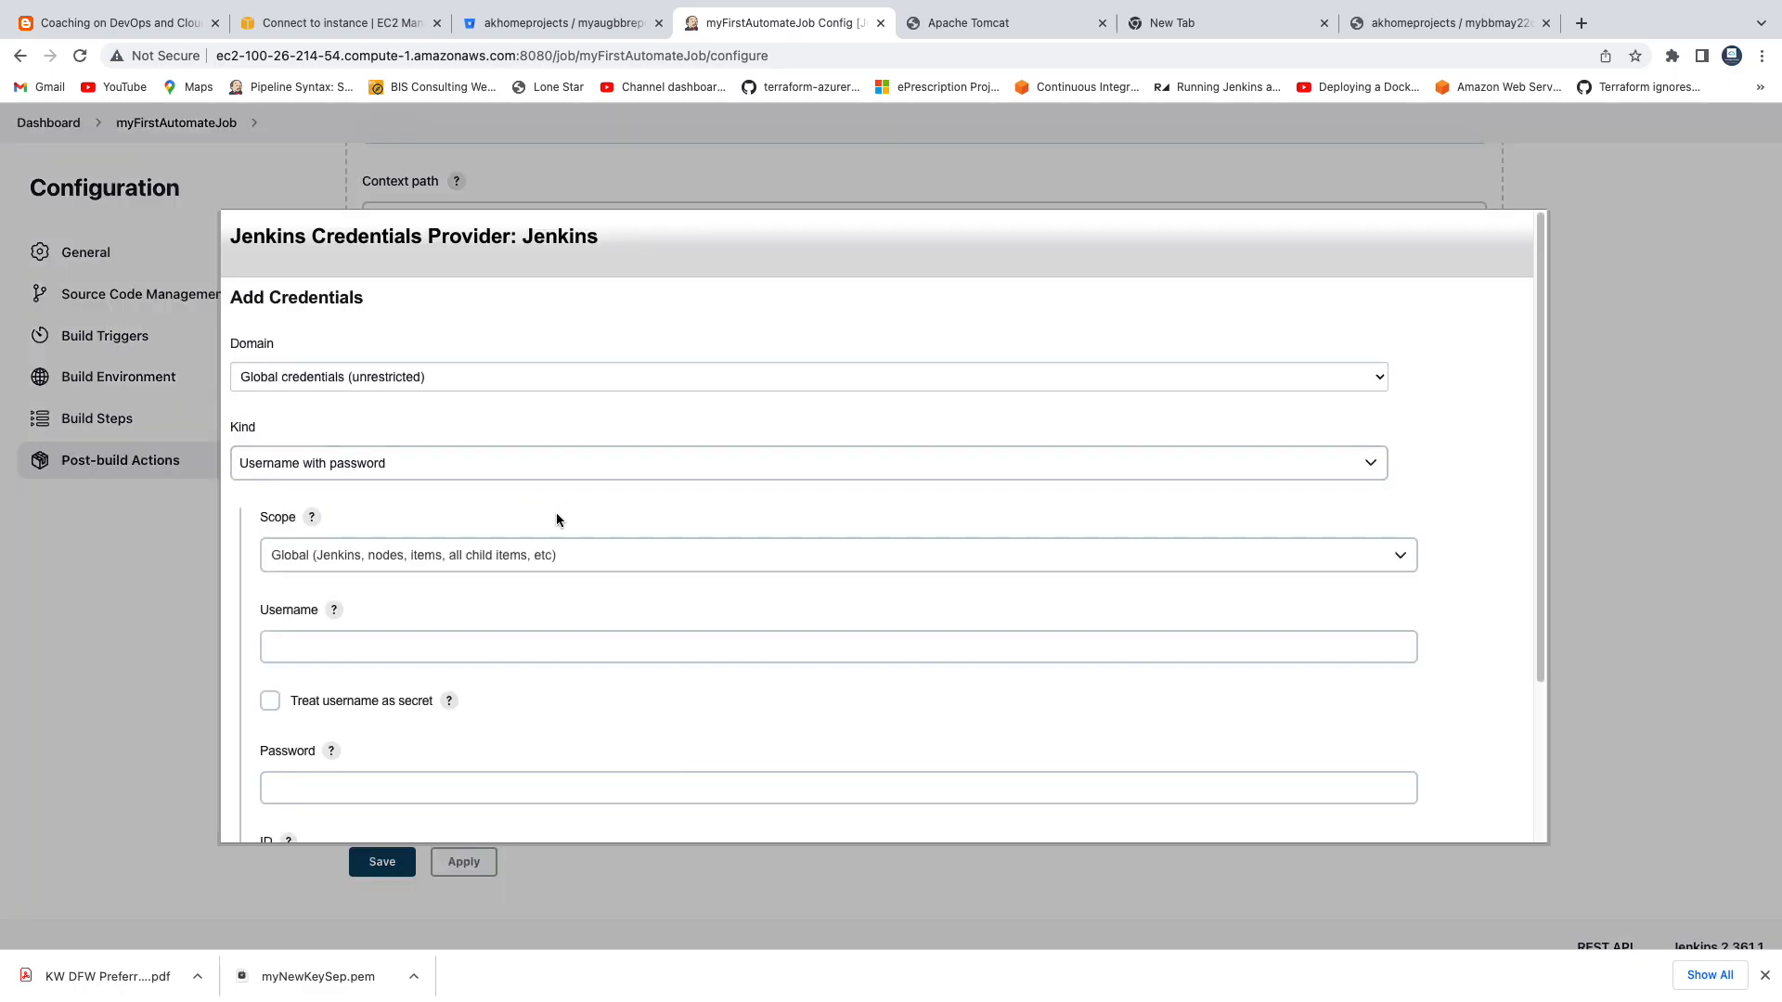
Add the credential with username tomcat, the Tomcat account password and the description "tomcat credentials added by coach".
click(368, 640)
text(tomcat)
key(Tab)
key(Tab)
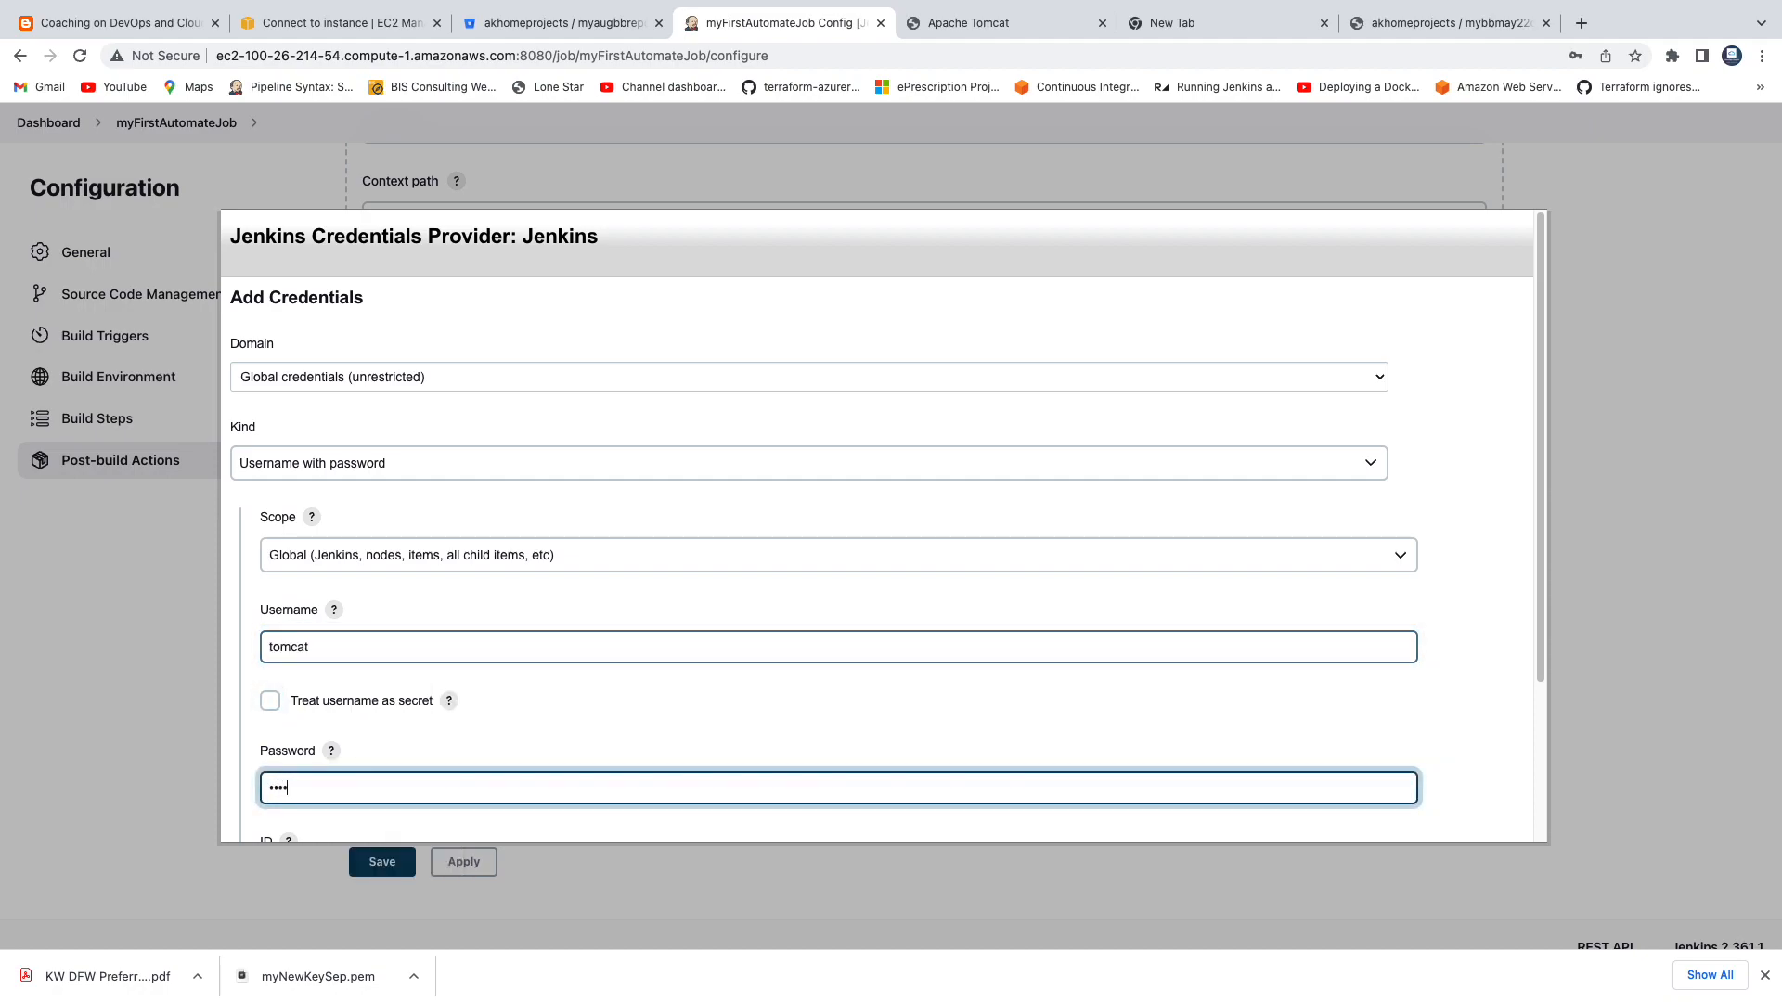
scroll(593, 622, down, 2)
click(418, 758)
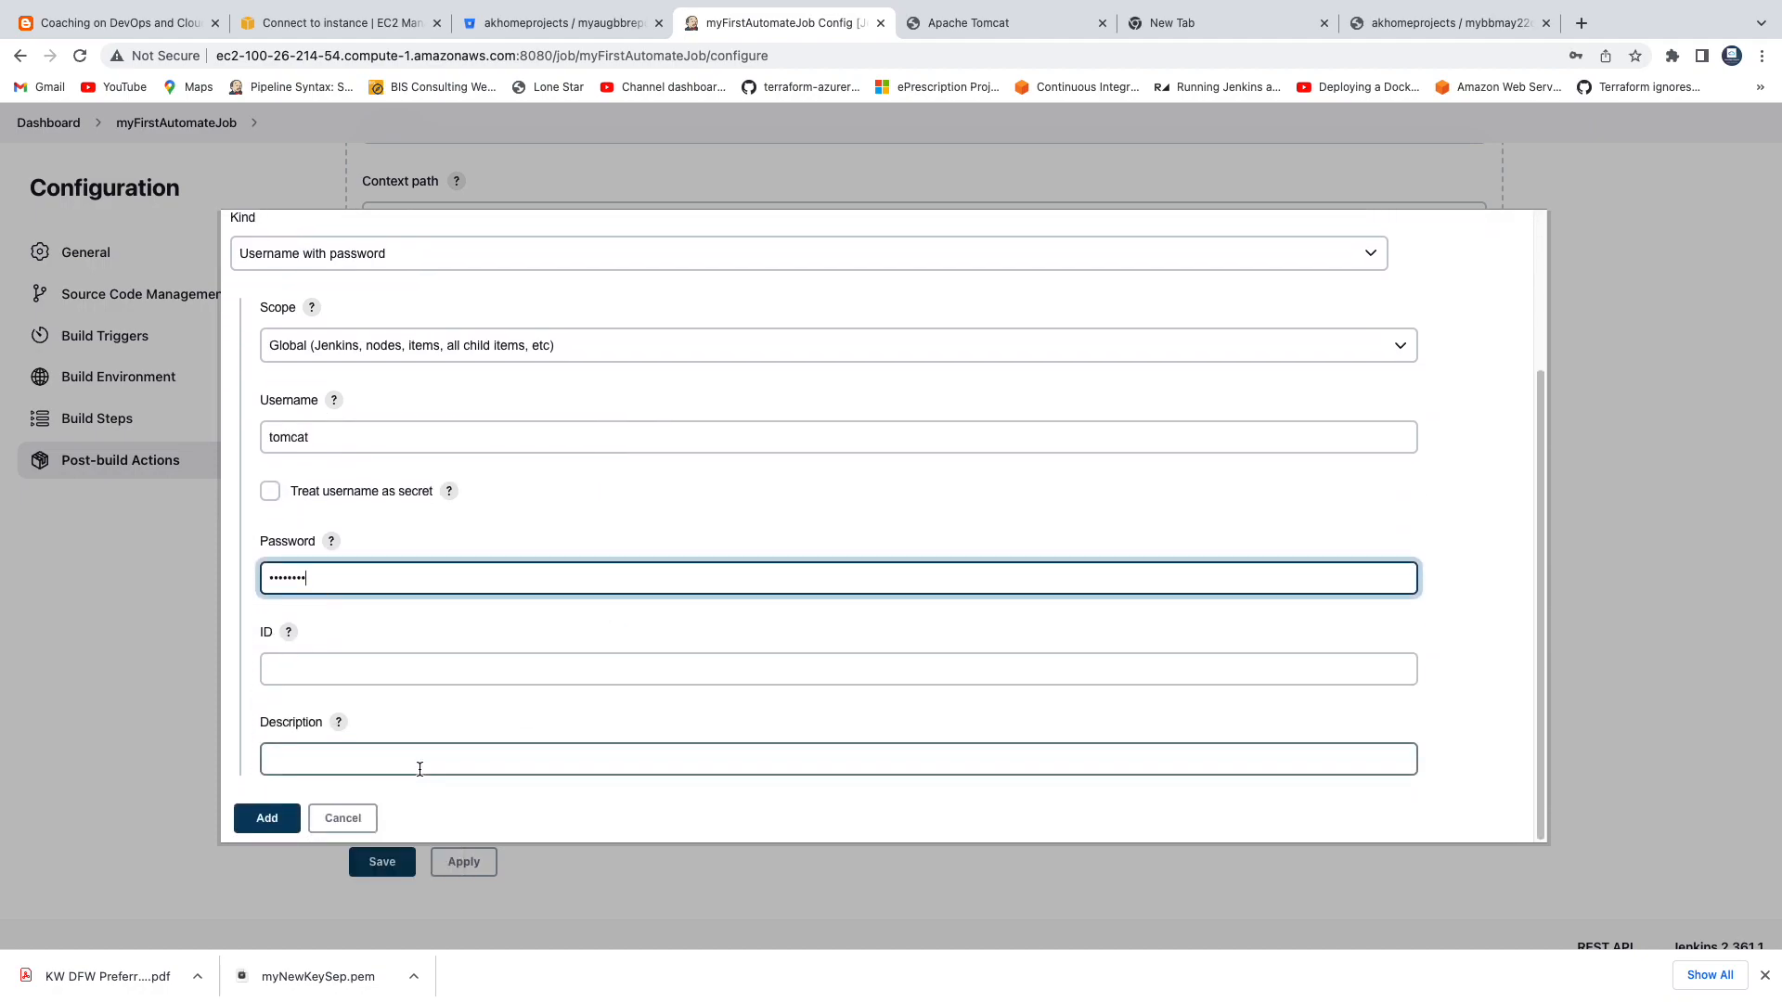
text(tomcat credentials added by coach)
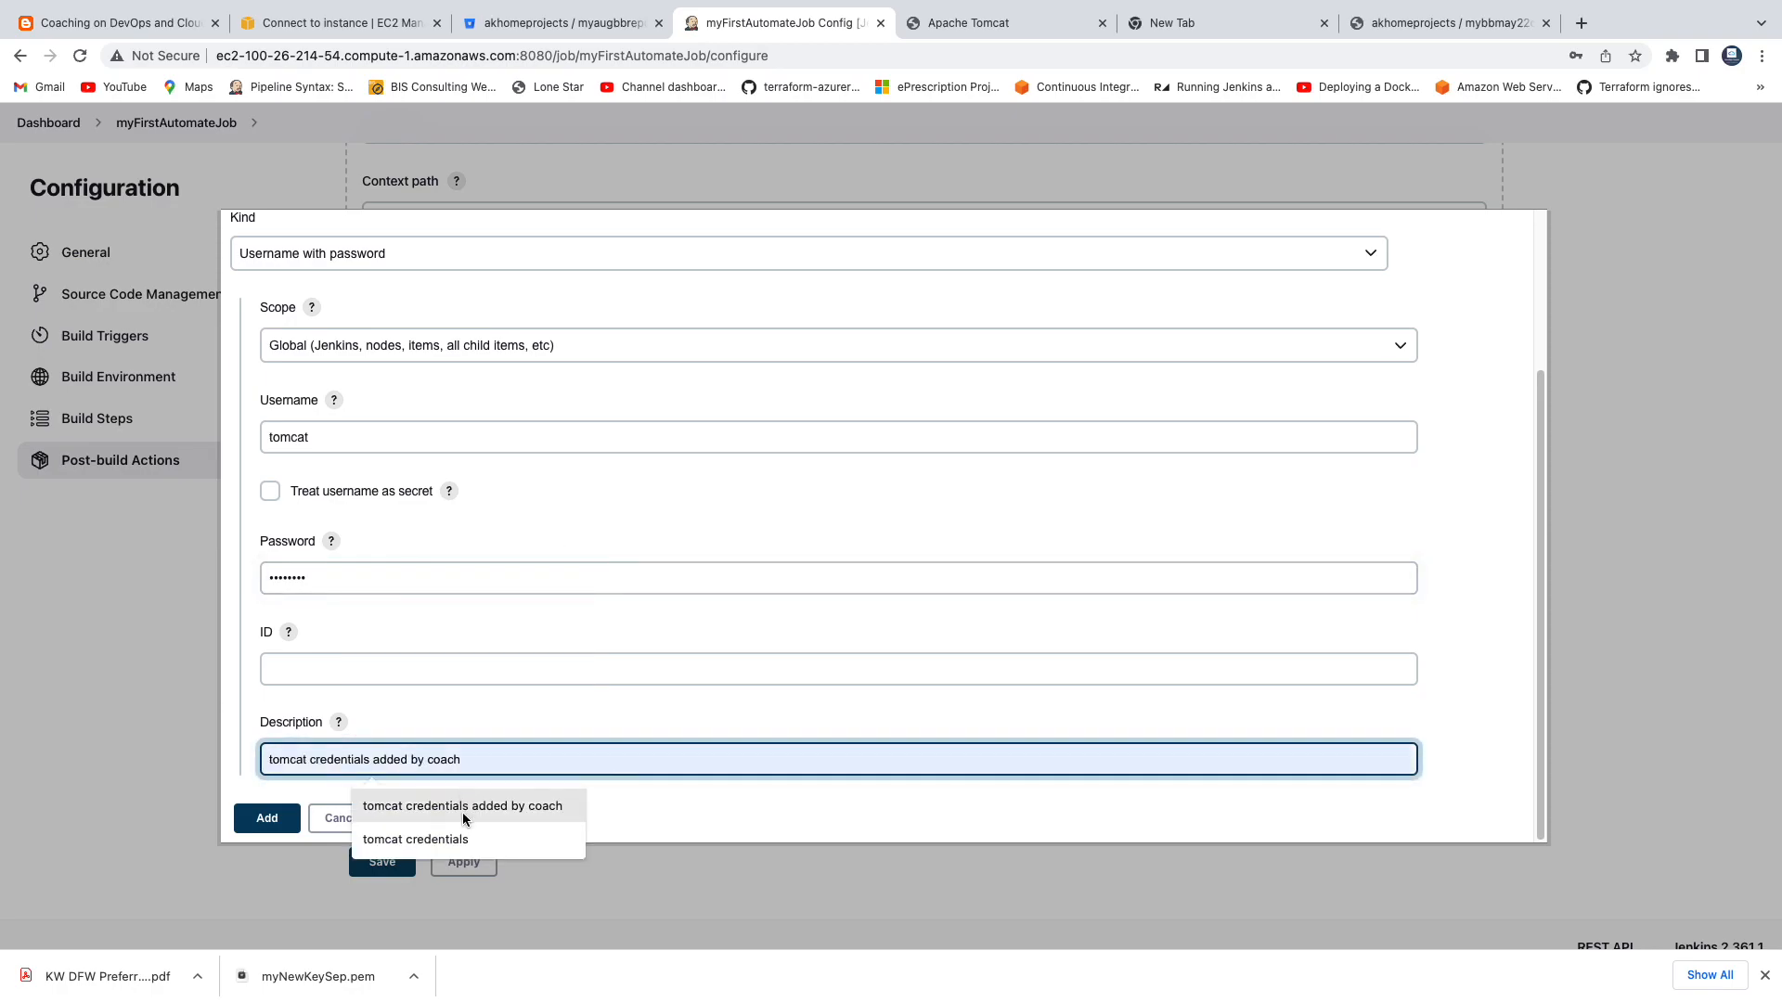
click(462, 807)
click(267, 819)
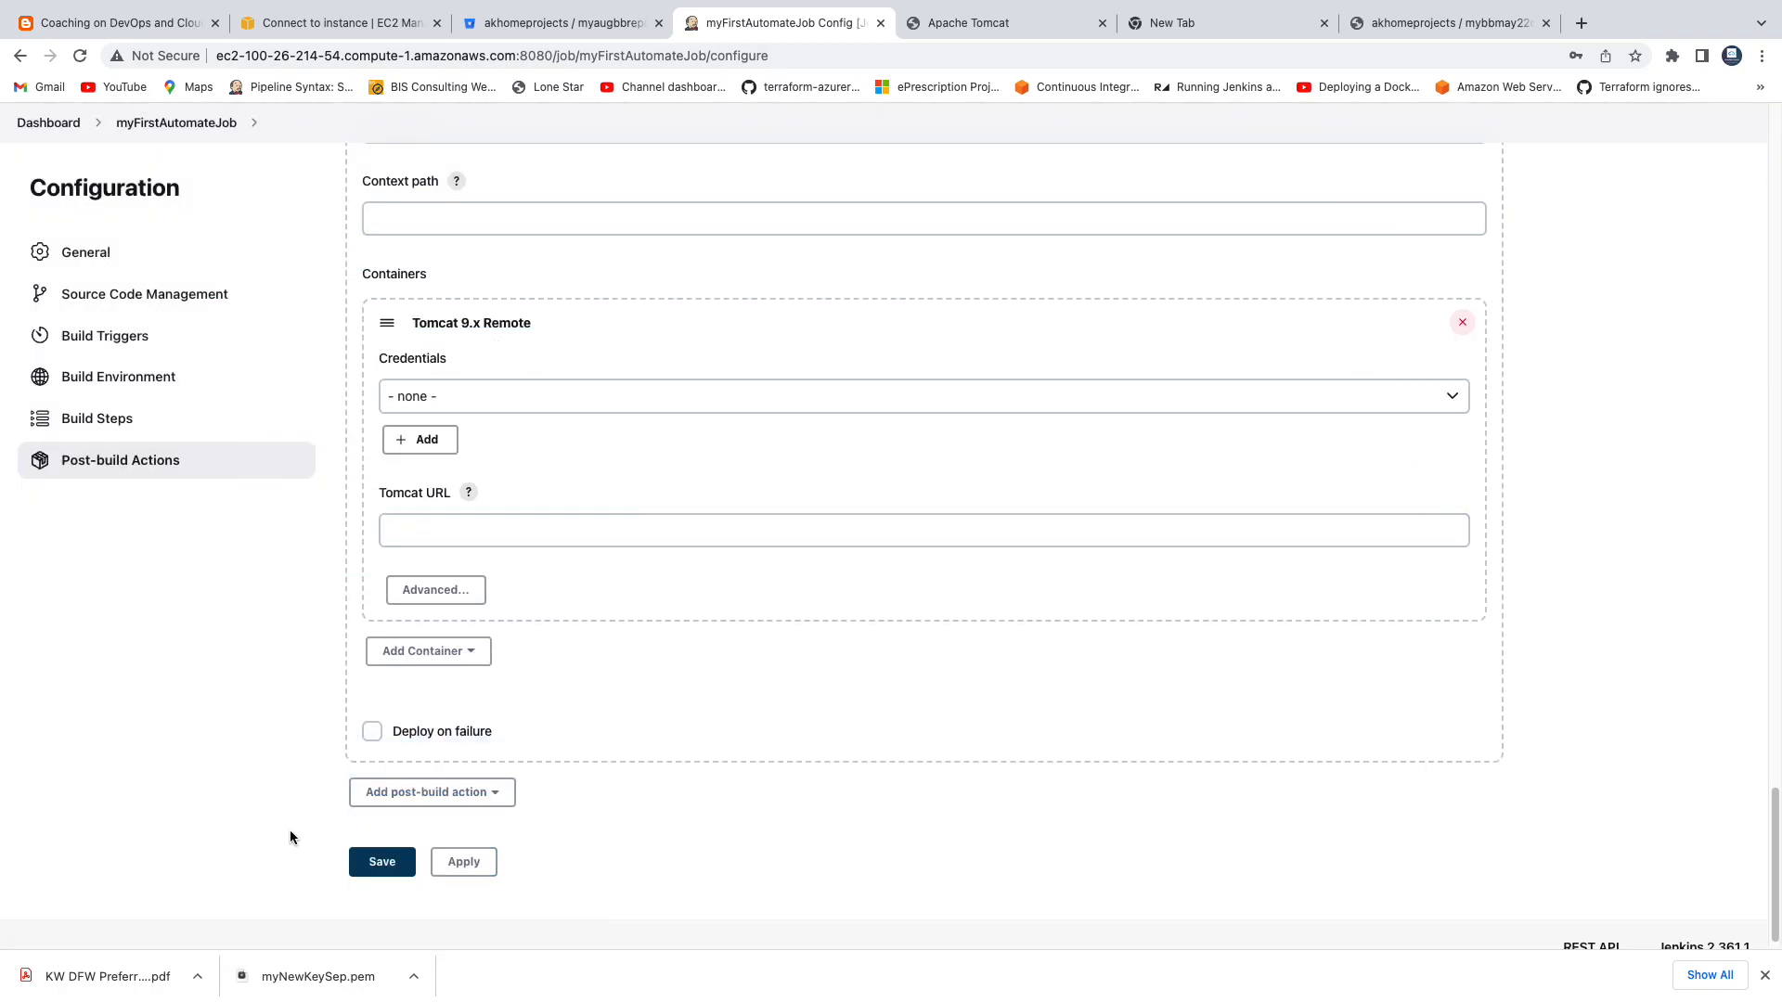
click(489, 399)
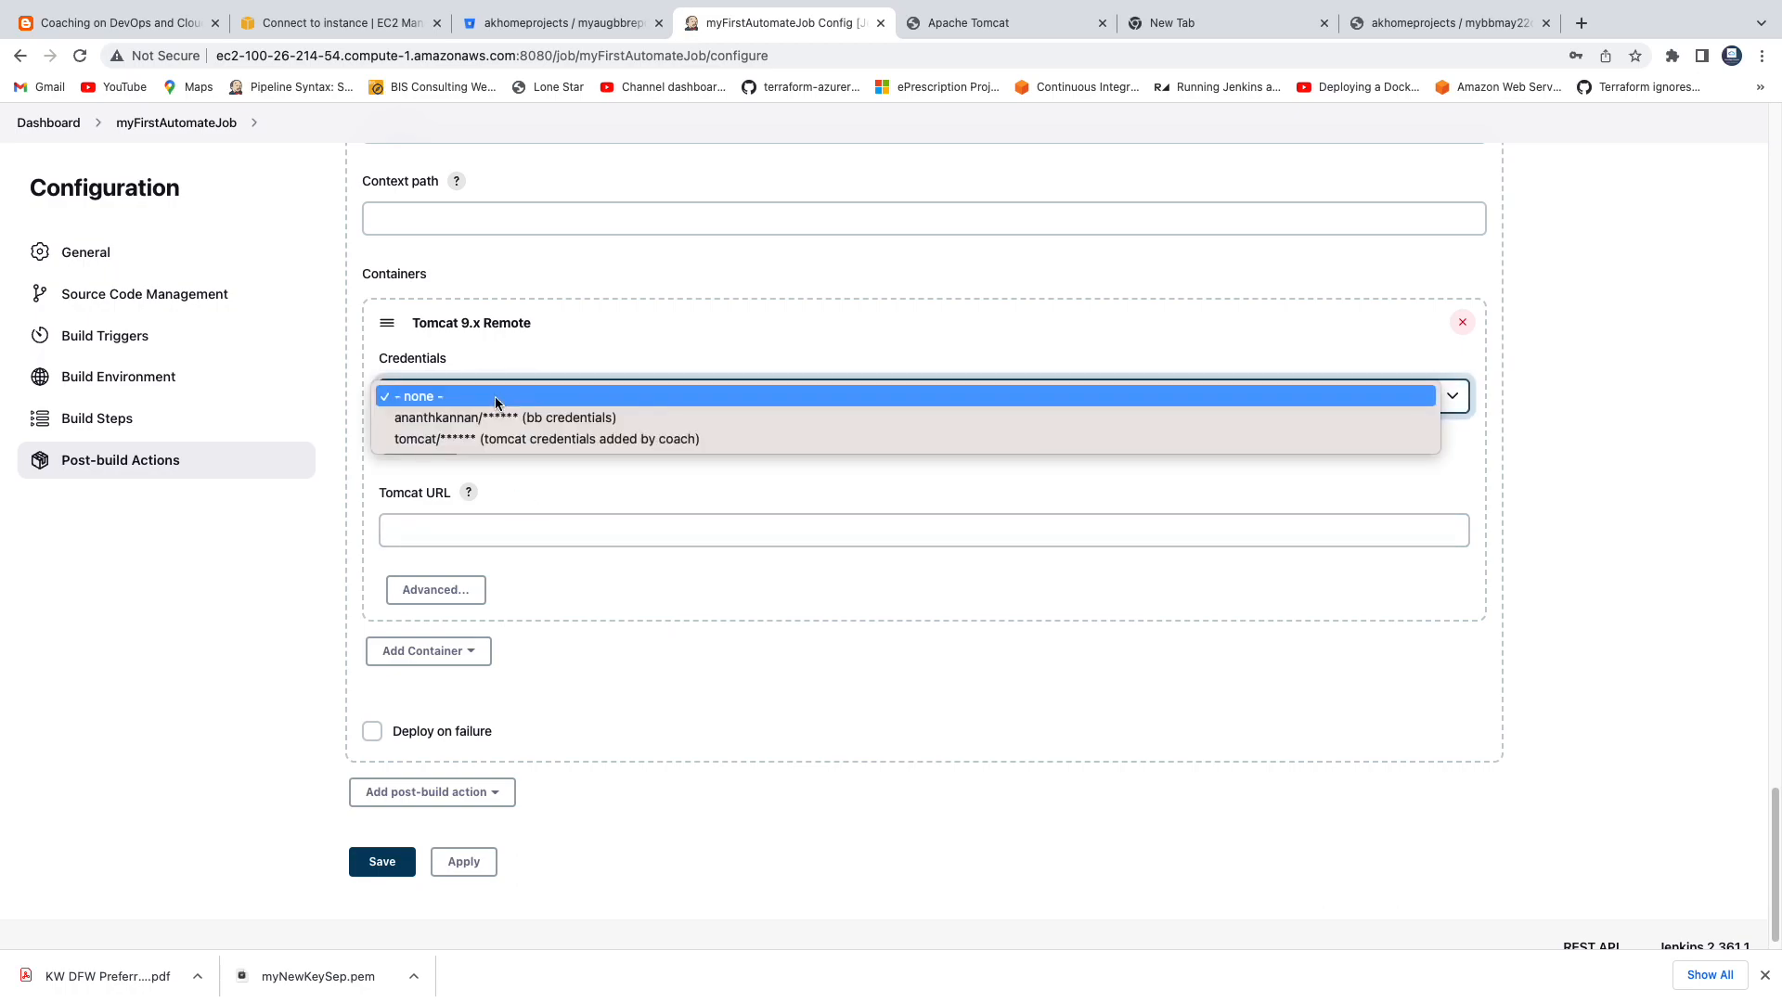
click(497, 438)
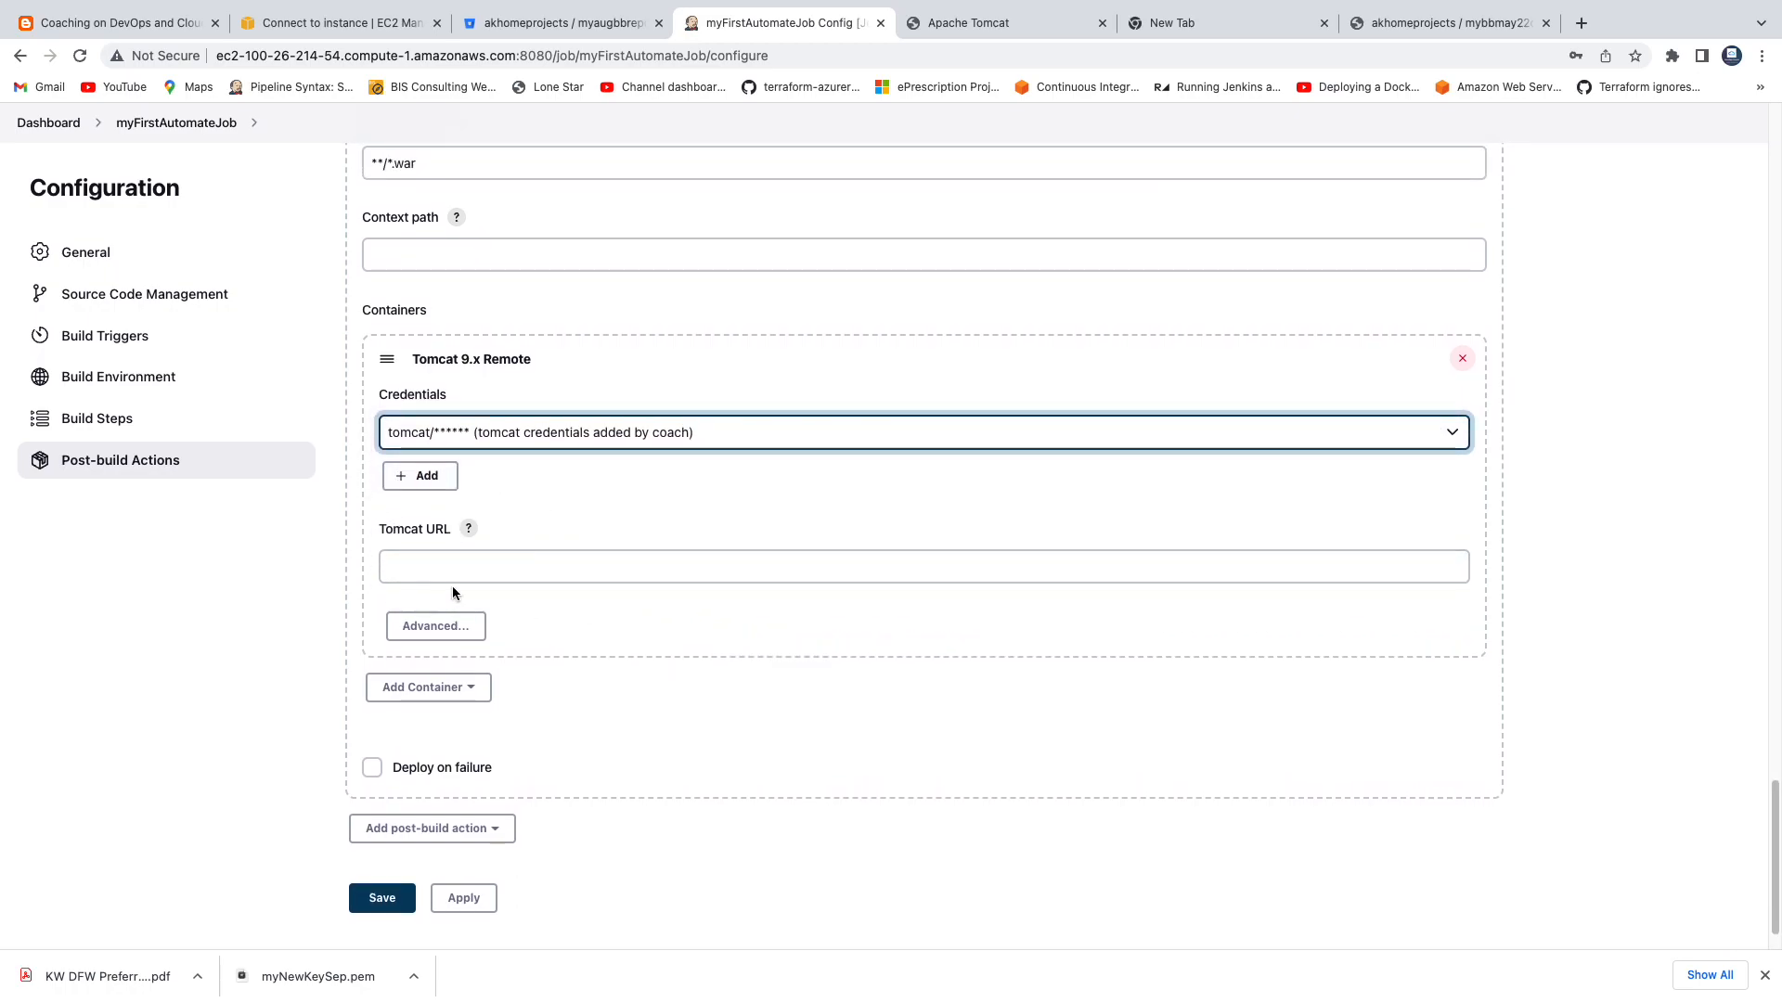
click(965, 22)
click(874, 57)
key(ctrl+c)
click(787, 22)
click(553, 563)
key(ctrl+v)
Add the Record JaCoCo coverage report post-build action to the job.
scroll(963, 569, up, 3)
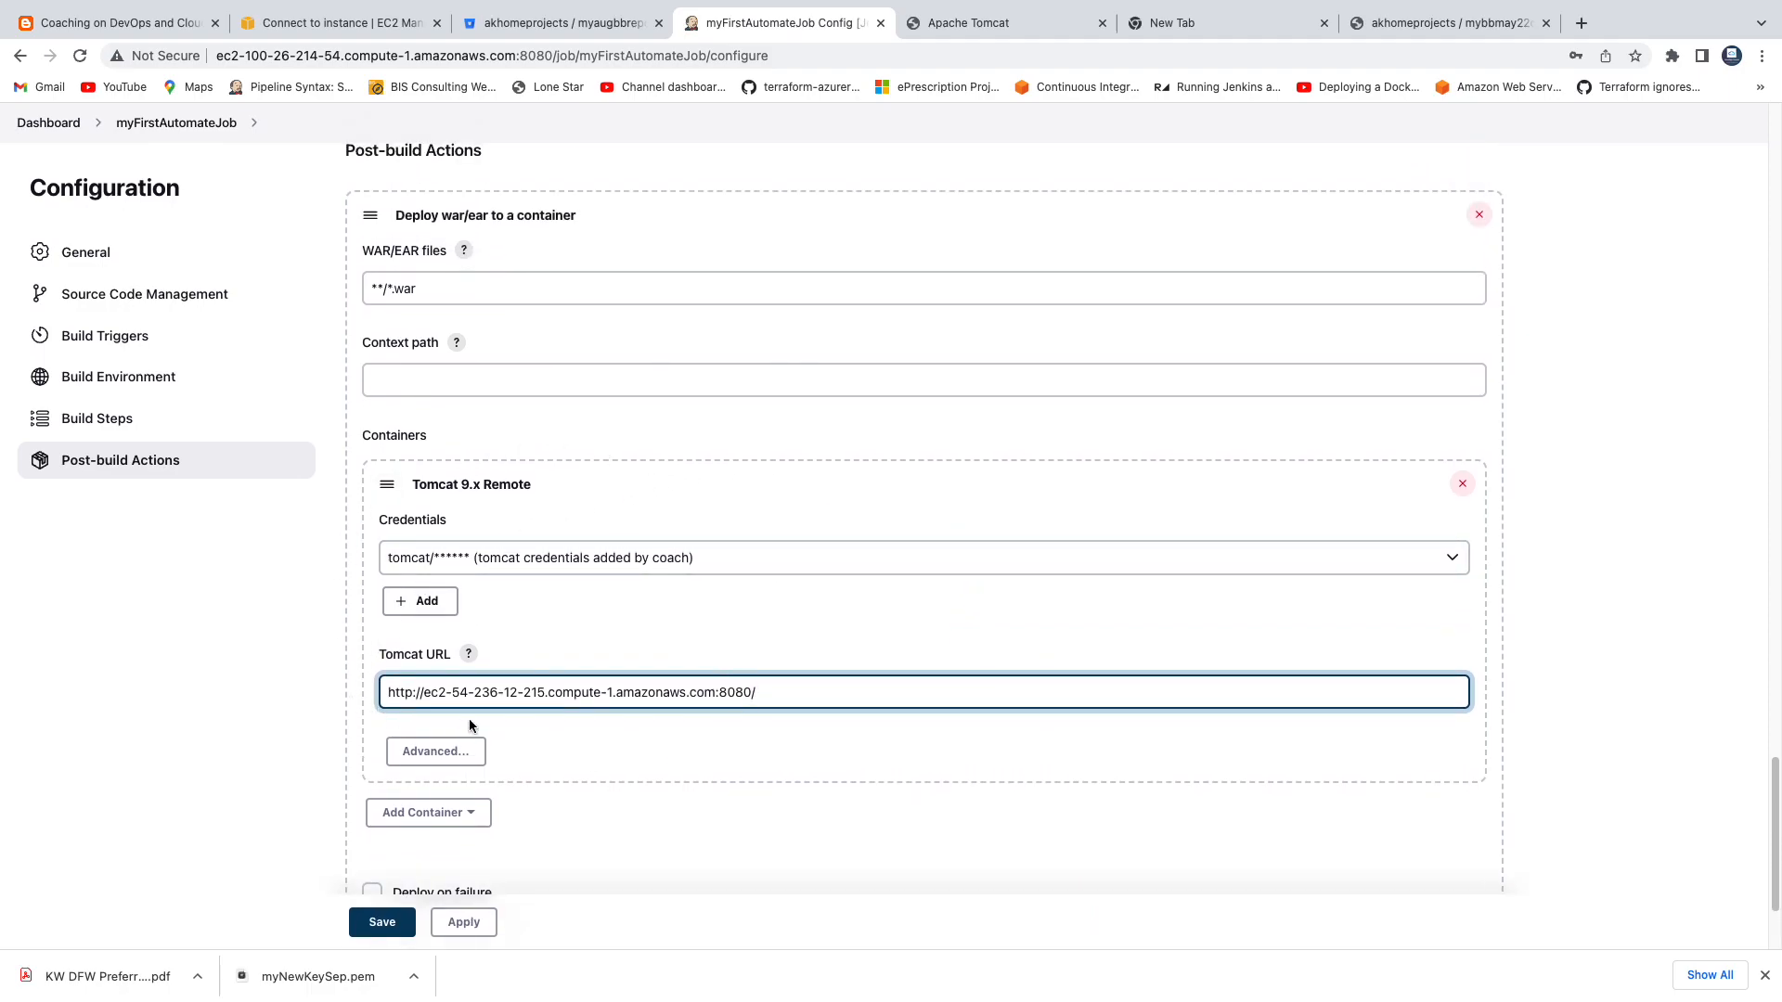
scroll(456, 518, up, 3)
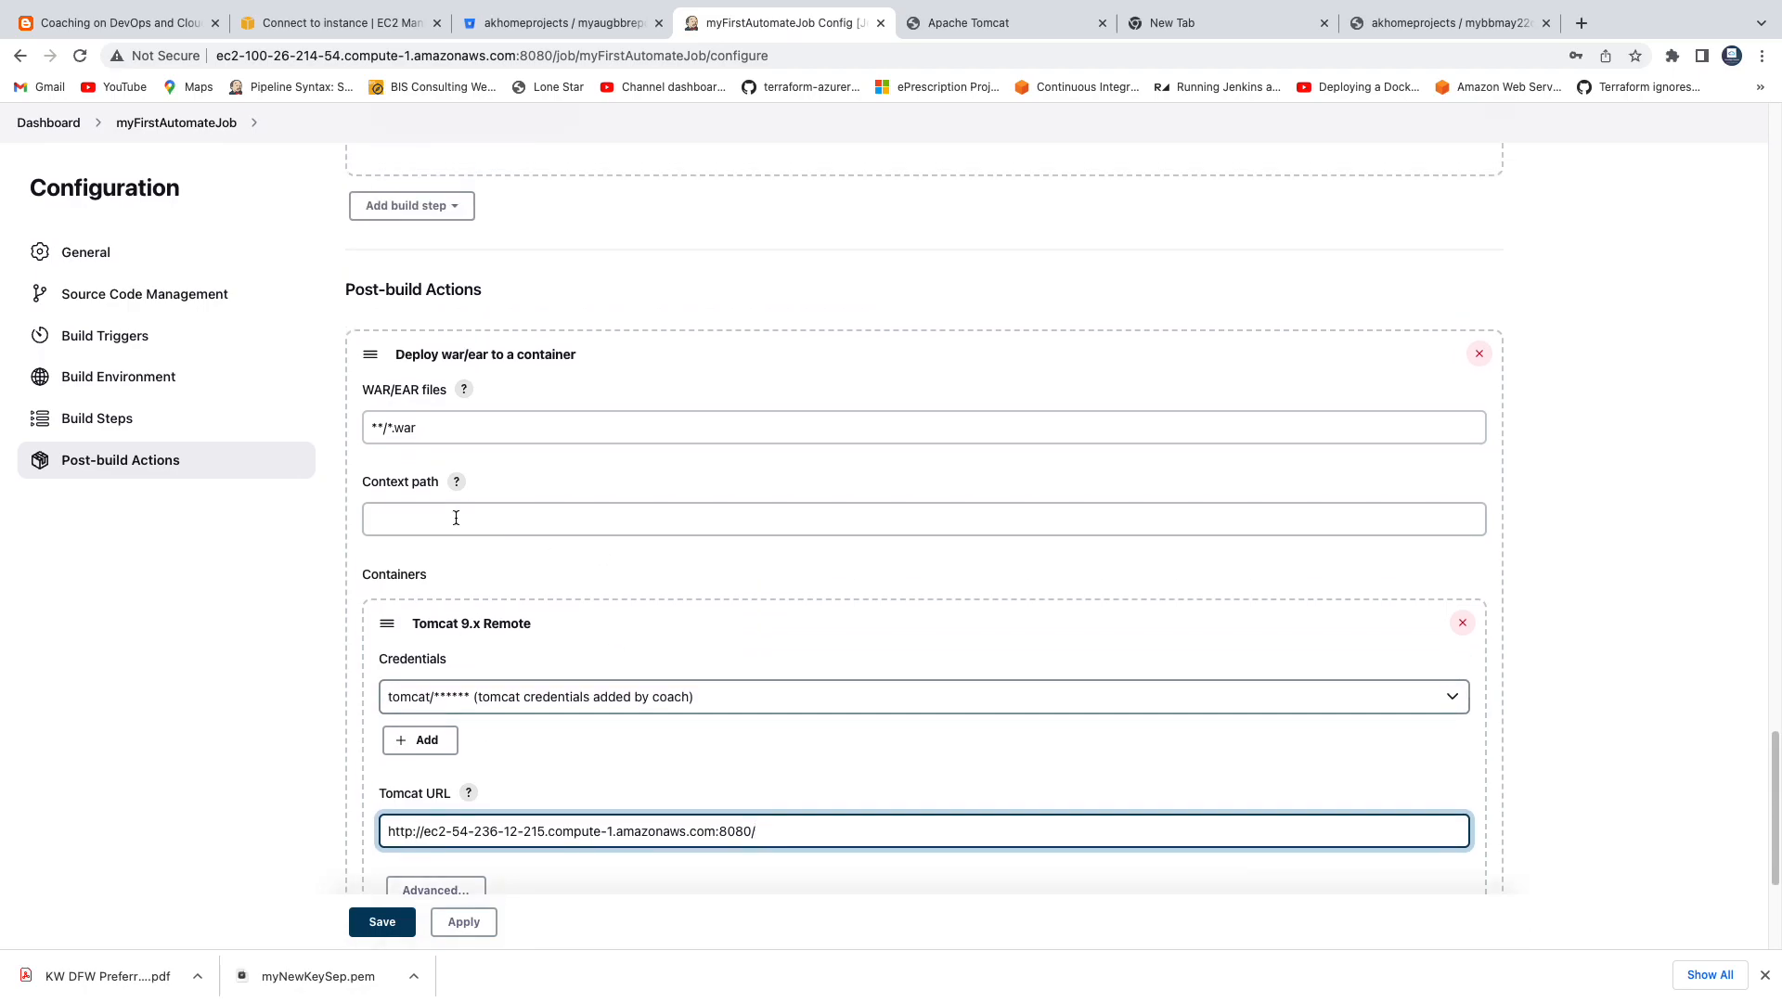
drag(449, 426, 364, 430)
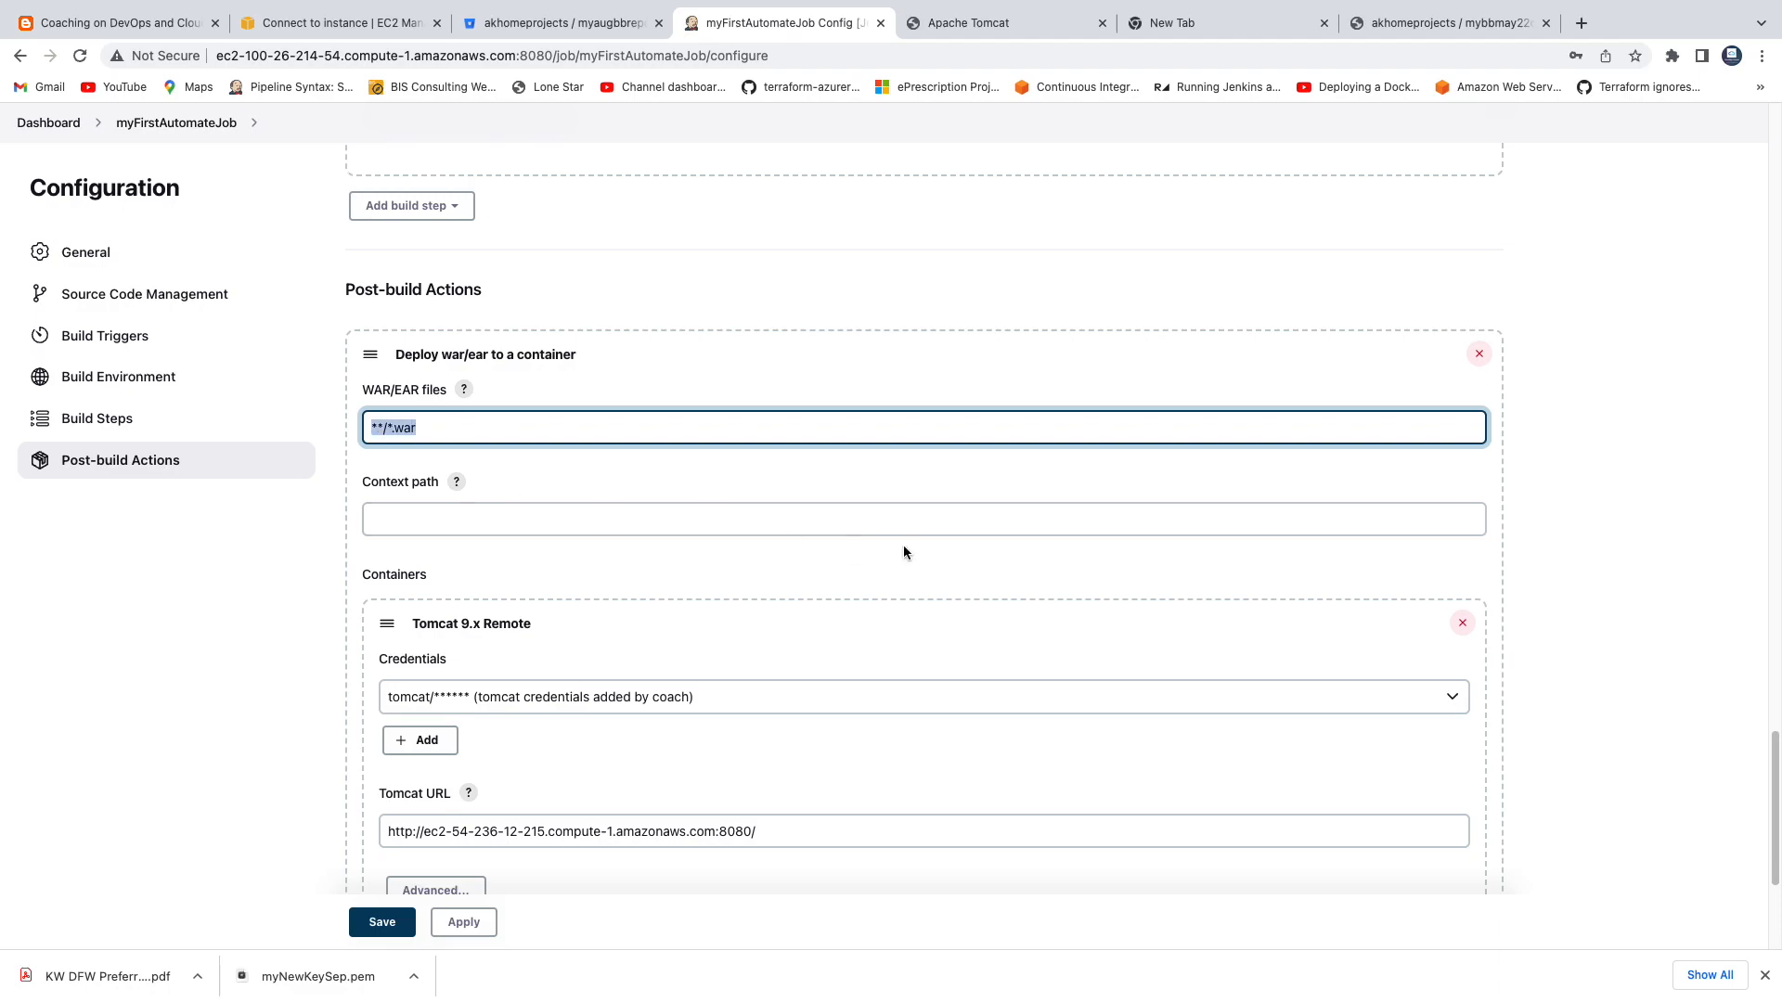
scroll(904, 553, down, 5)
scroll(970, 501, up, 5)
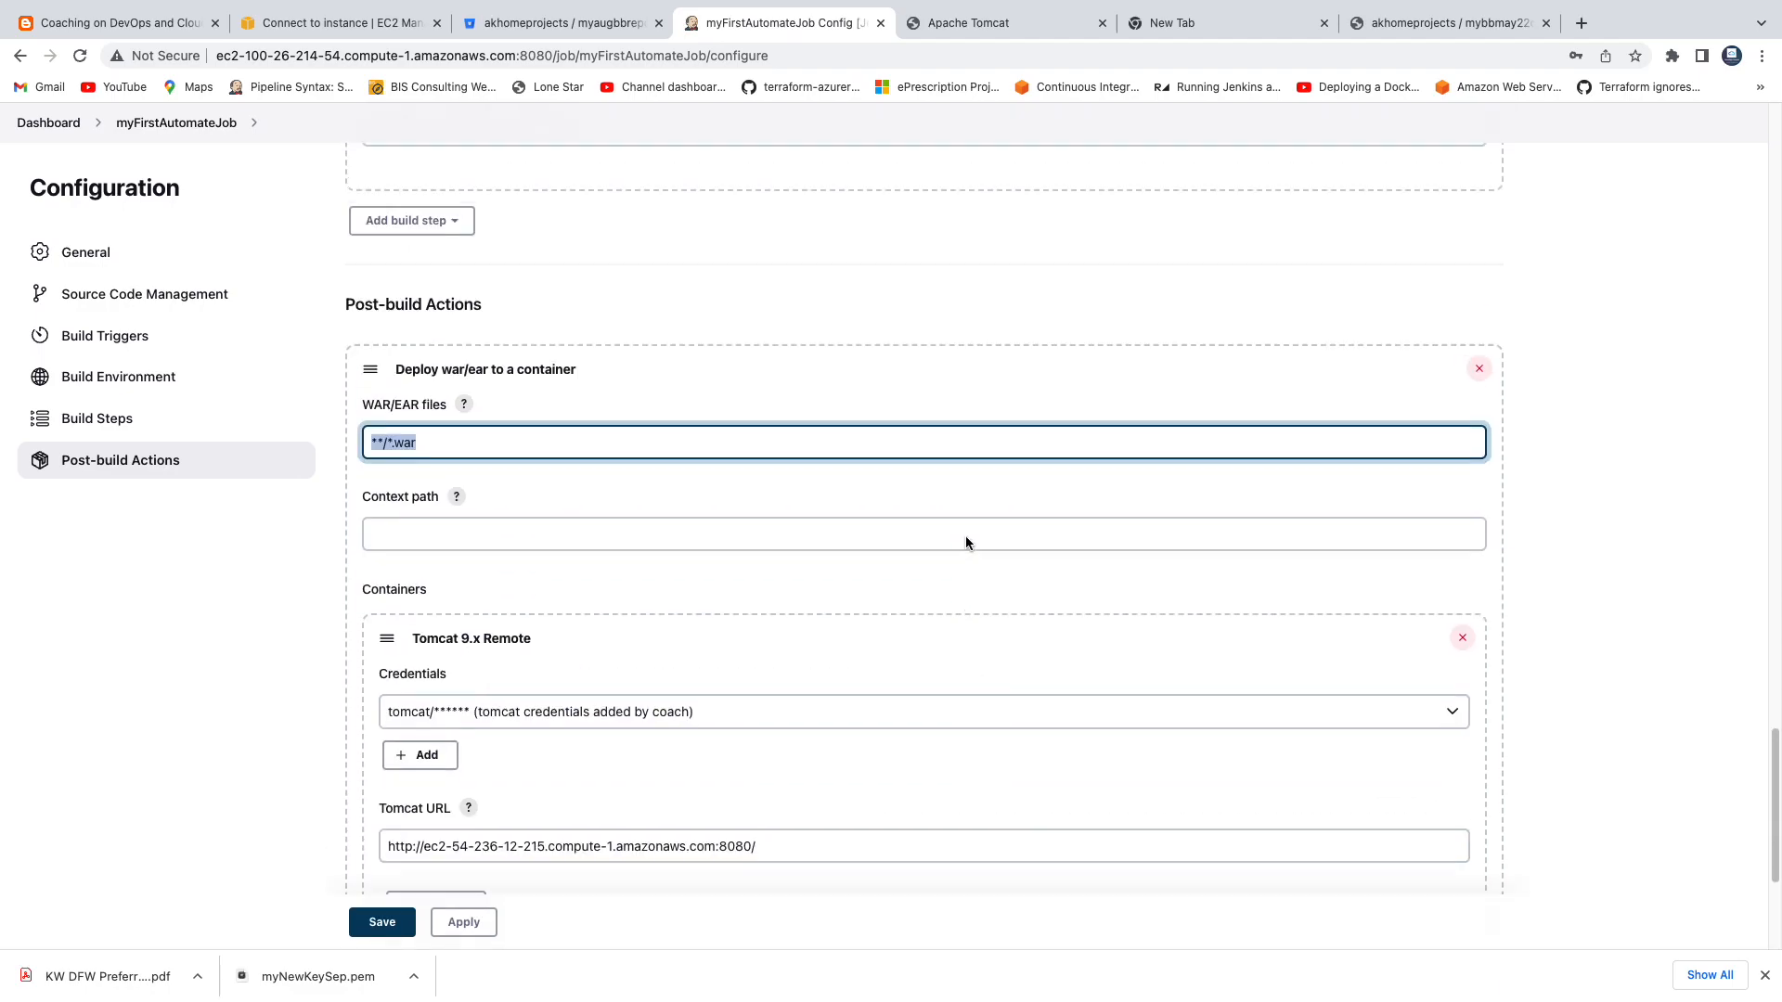
scroll(783, 722, down, 5)
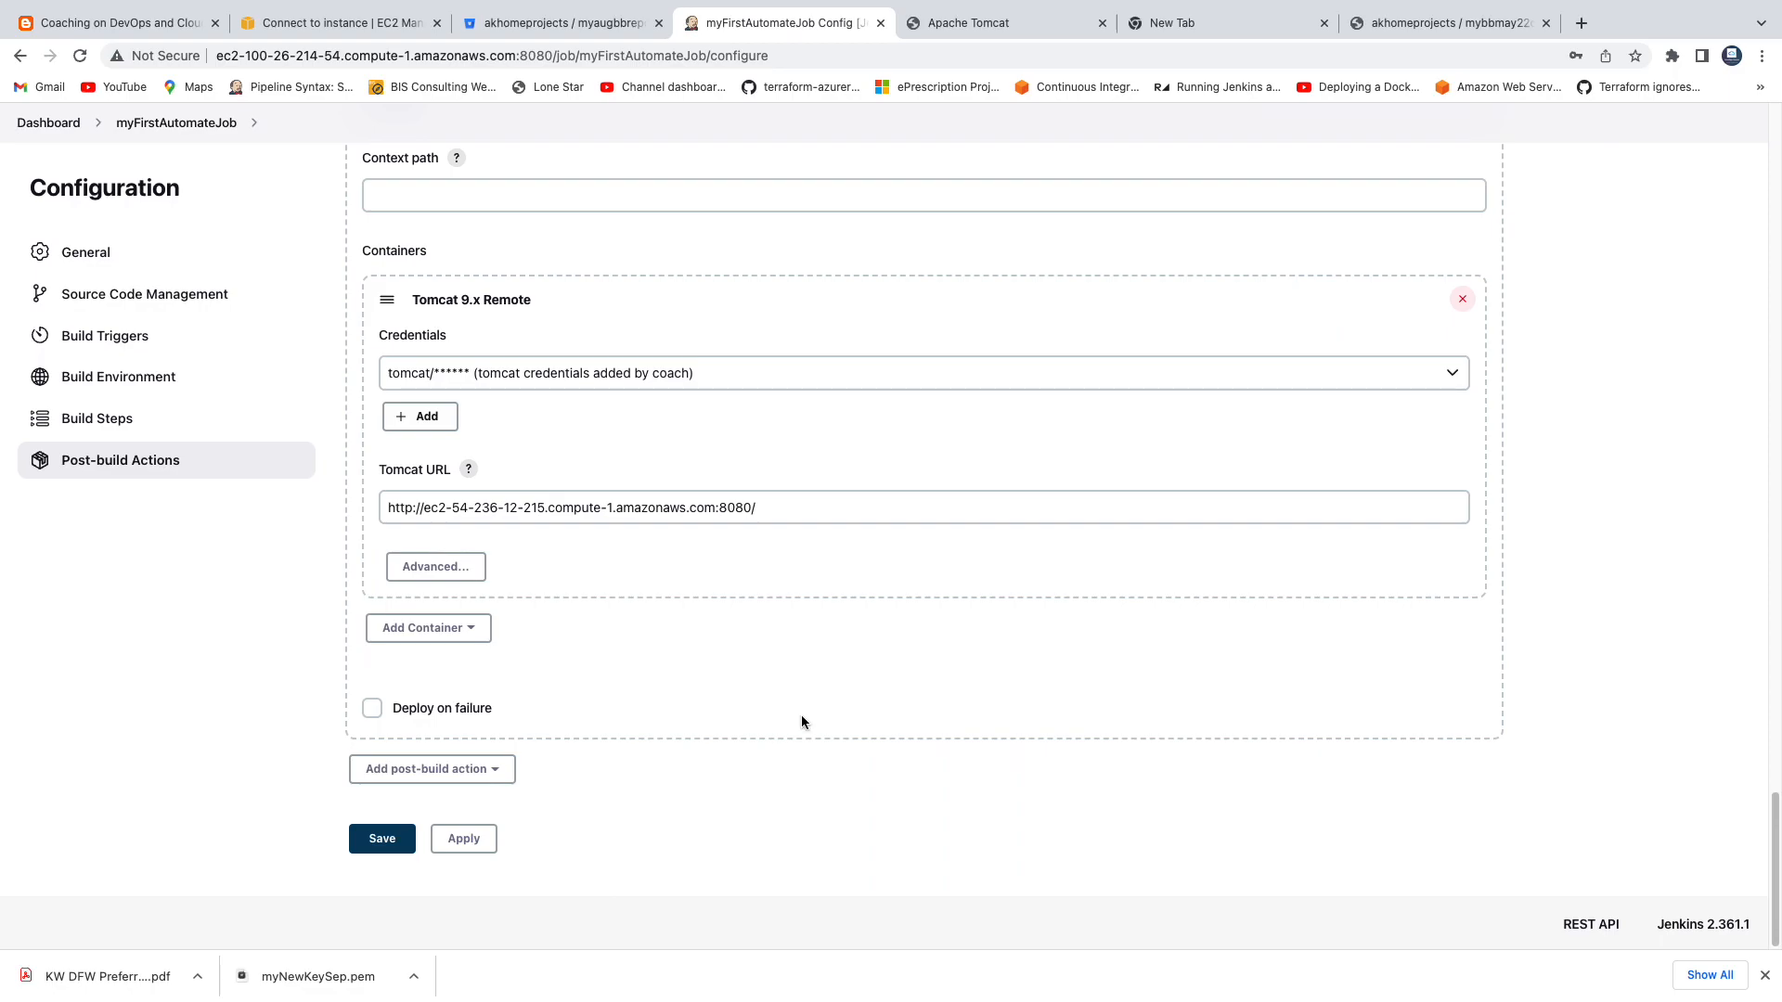
click(477, 778)
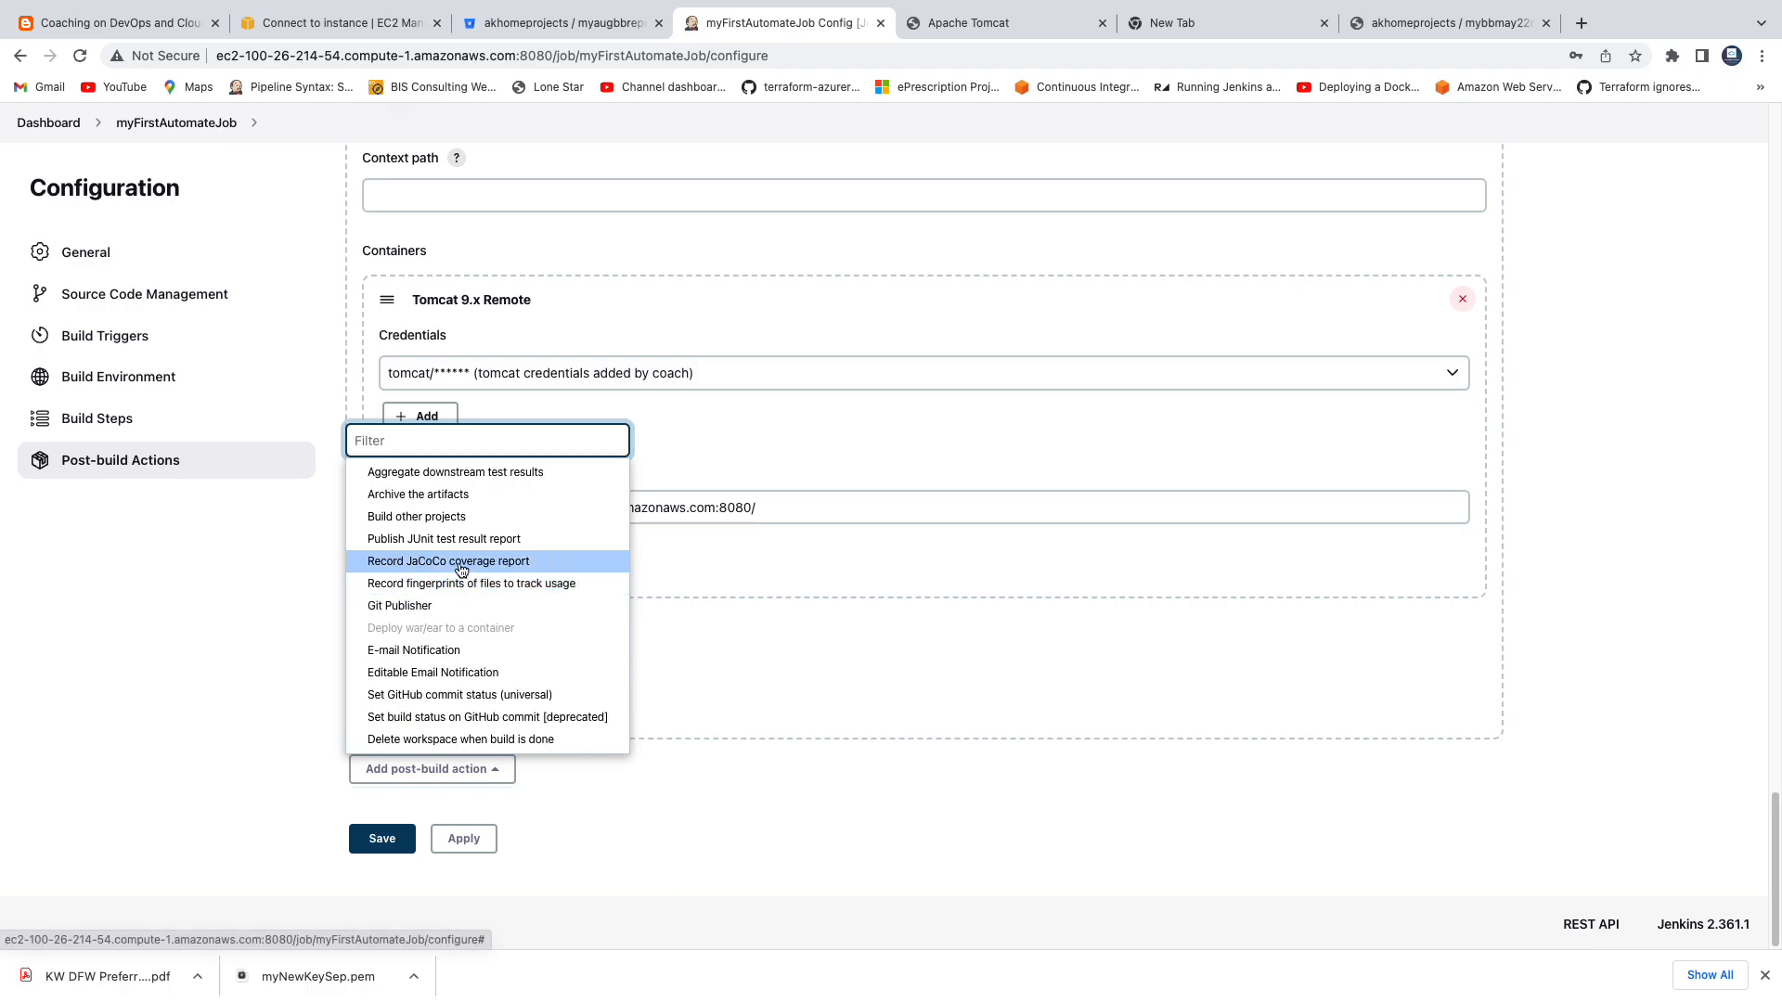
click(512, 778)
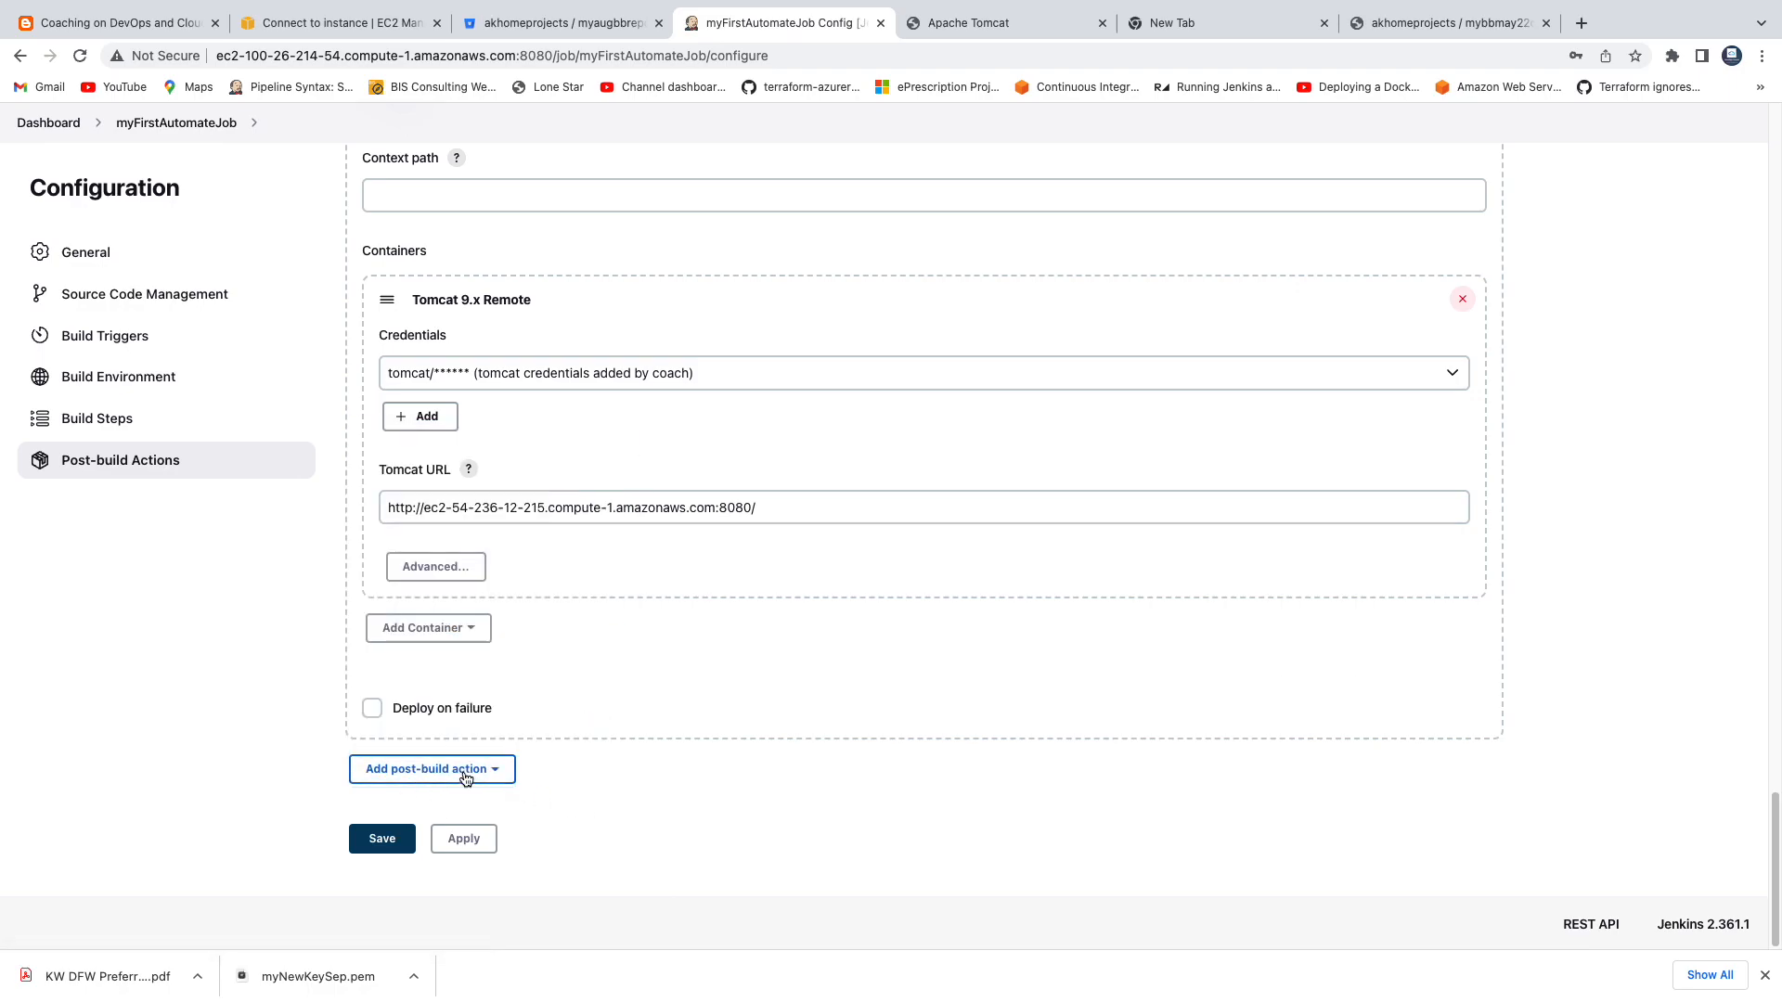
click(465, 776)
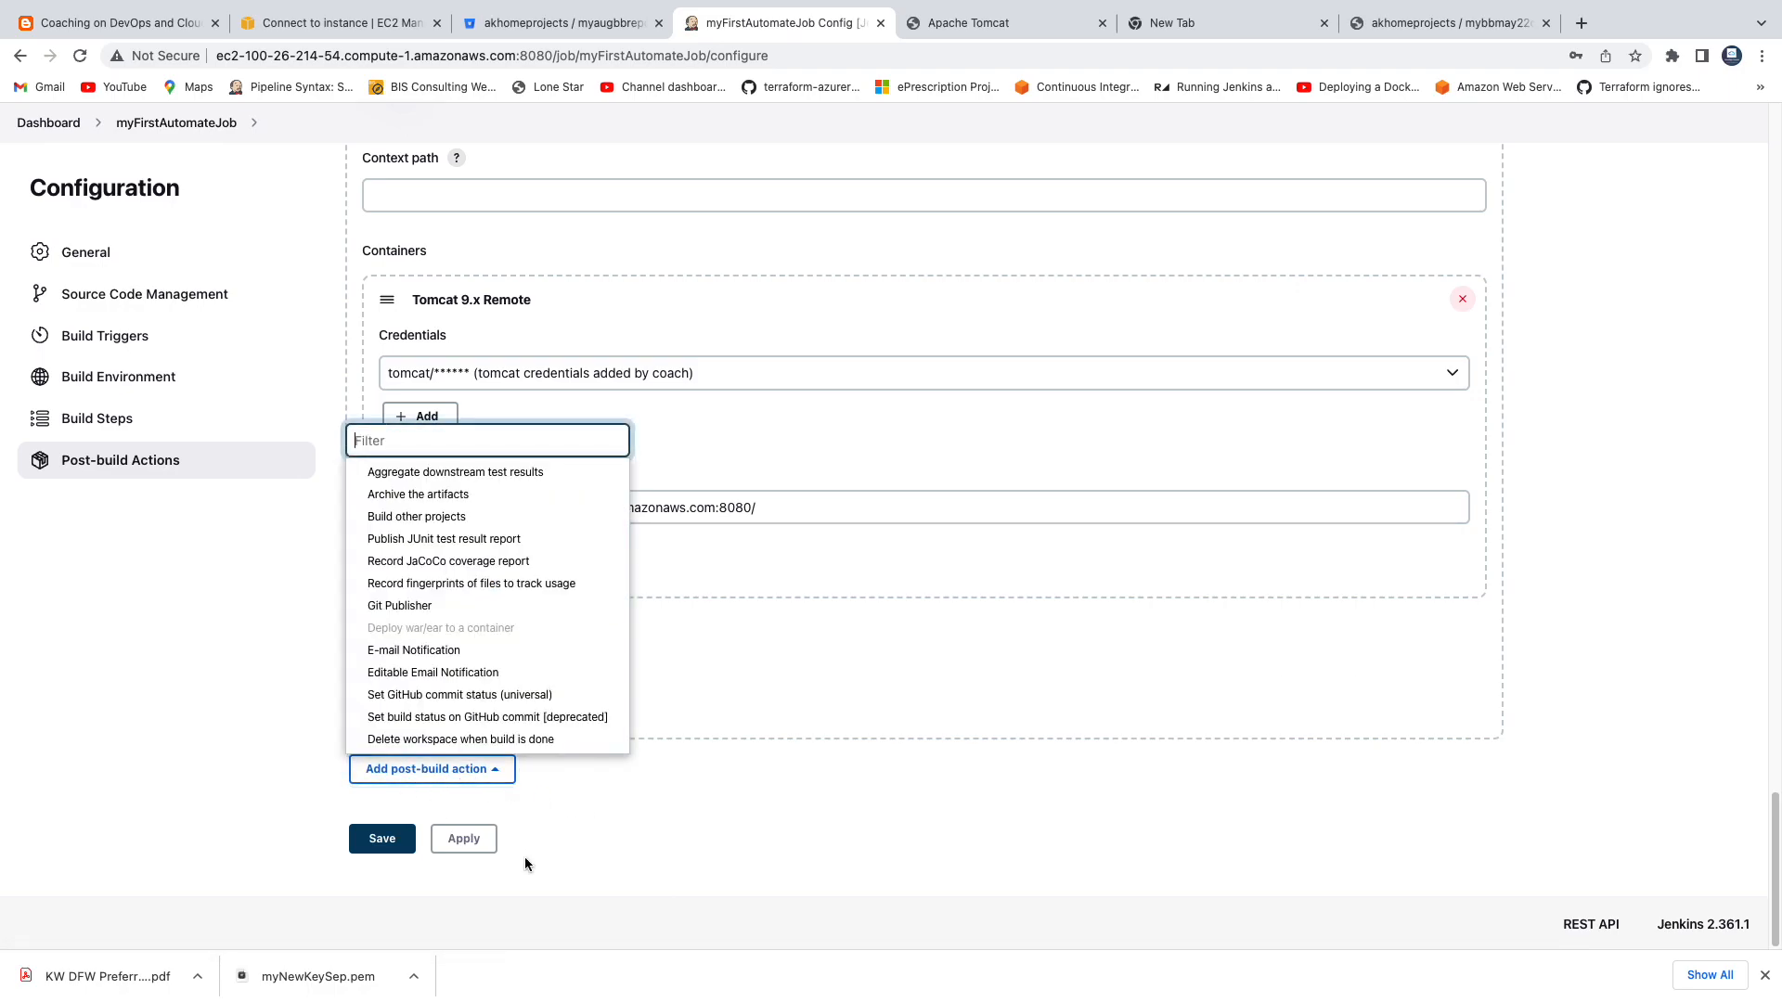
click(471, 563)
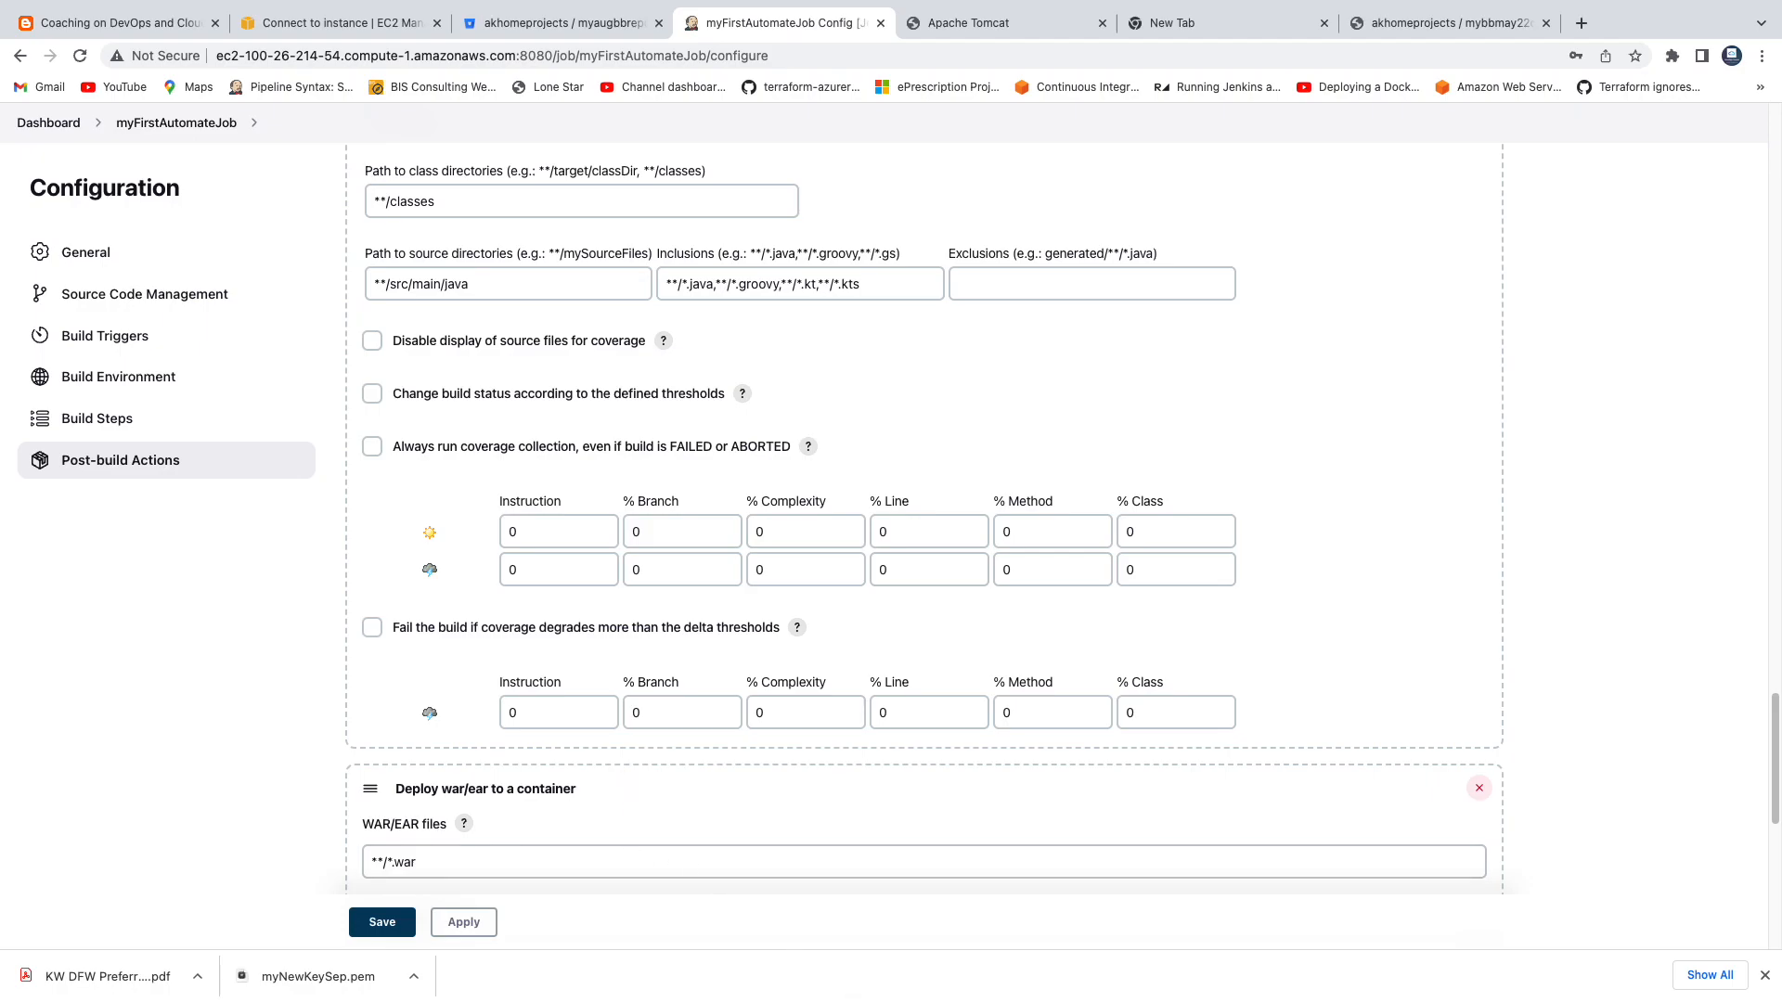
Look over the post-build actions and Maven build step, and apply and save the job configuration.
scroll(832, 429, down, 5)
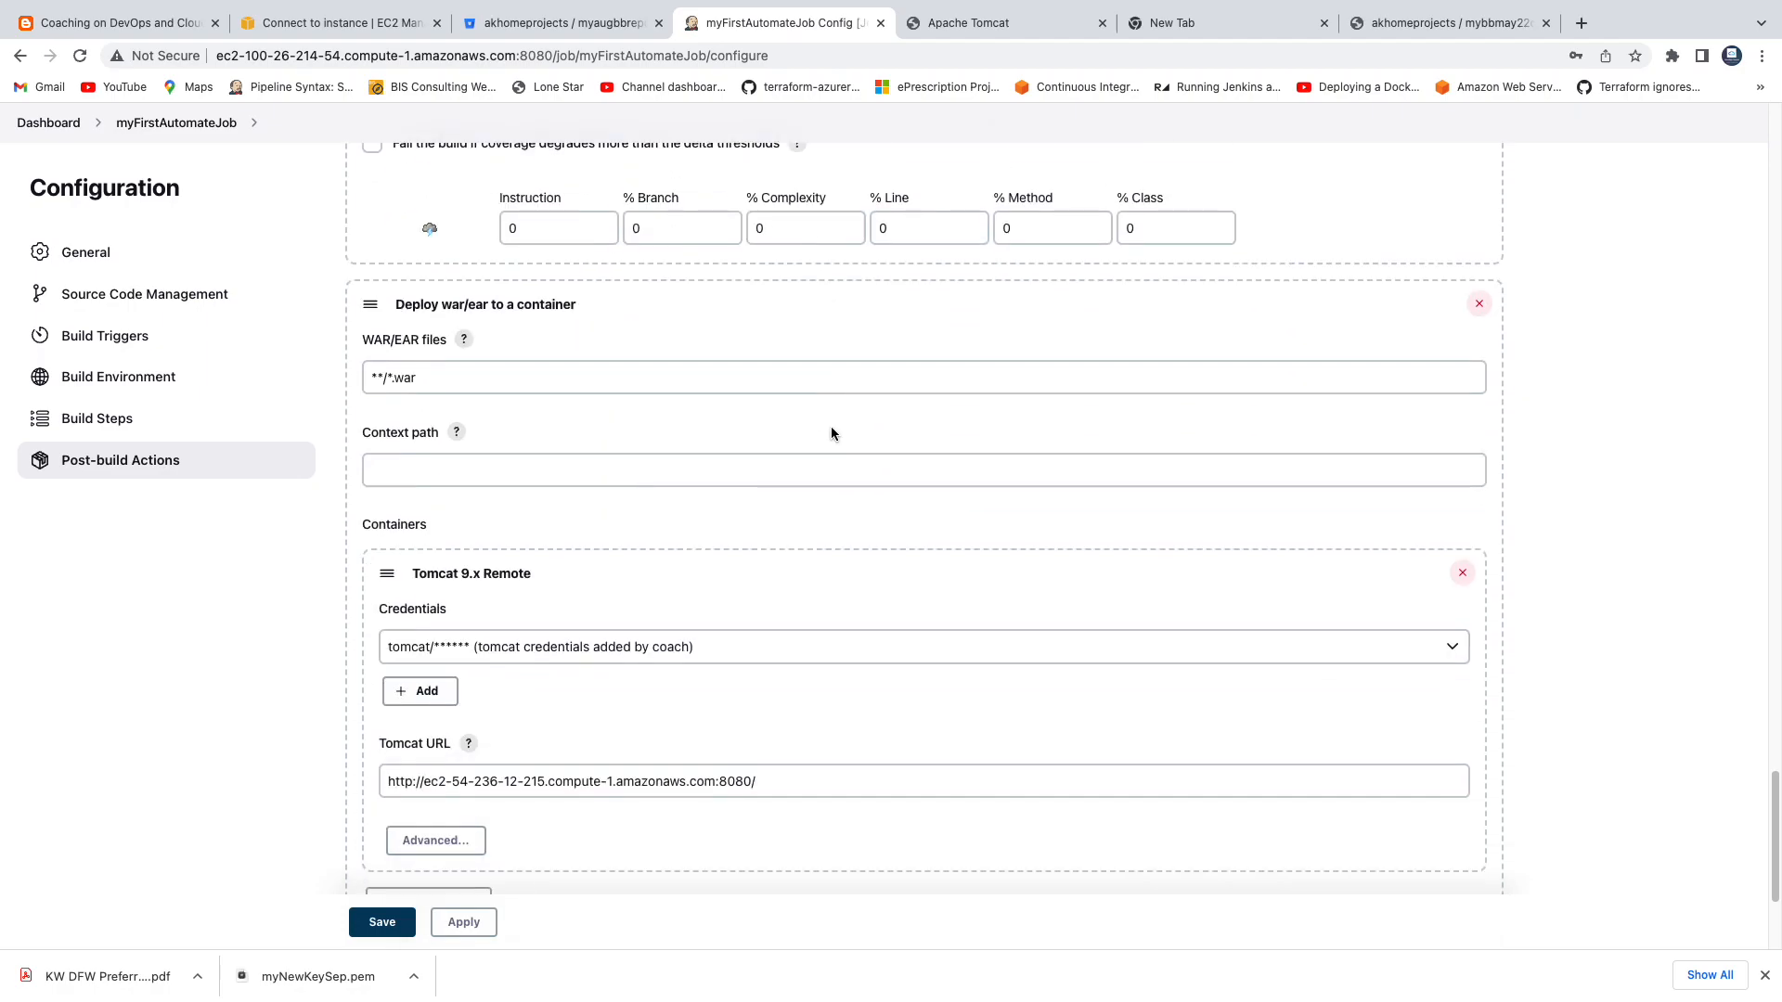
scroll(832, 428, up, 7)
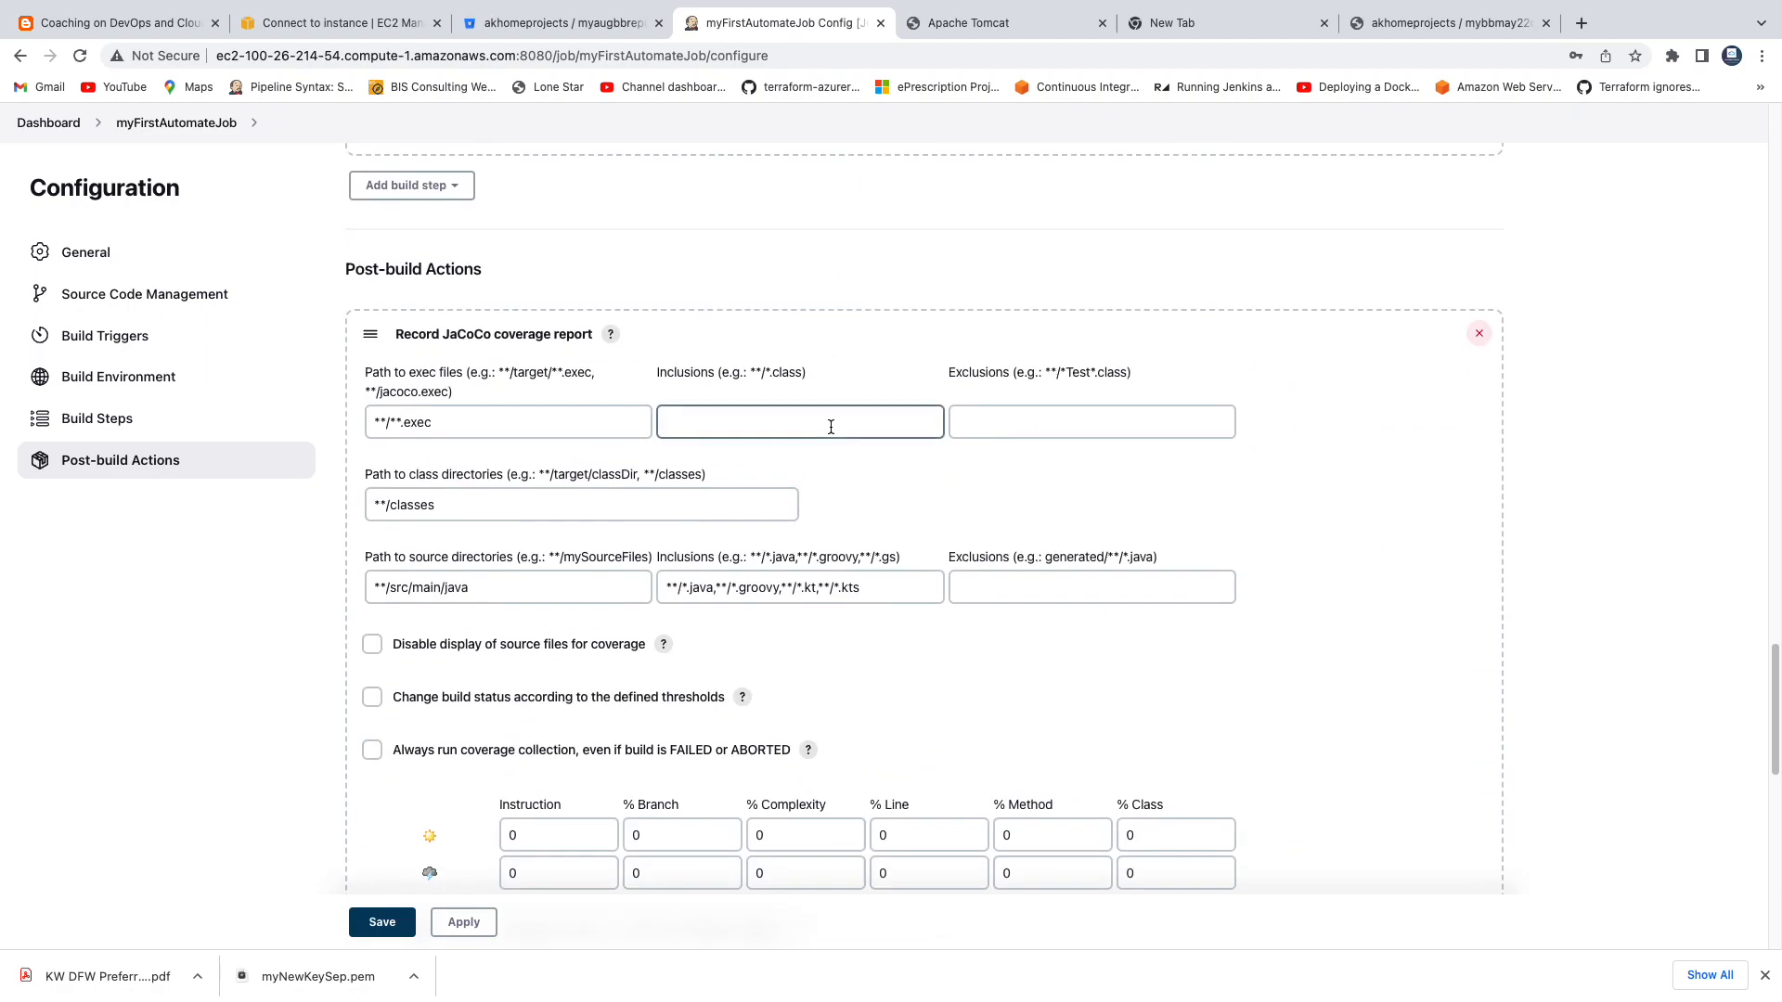
scroll(830, 426, down, 8)
scroll(830, 427, up, 15)
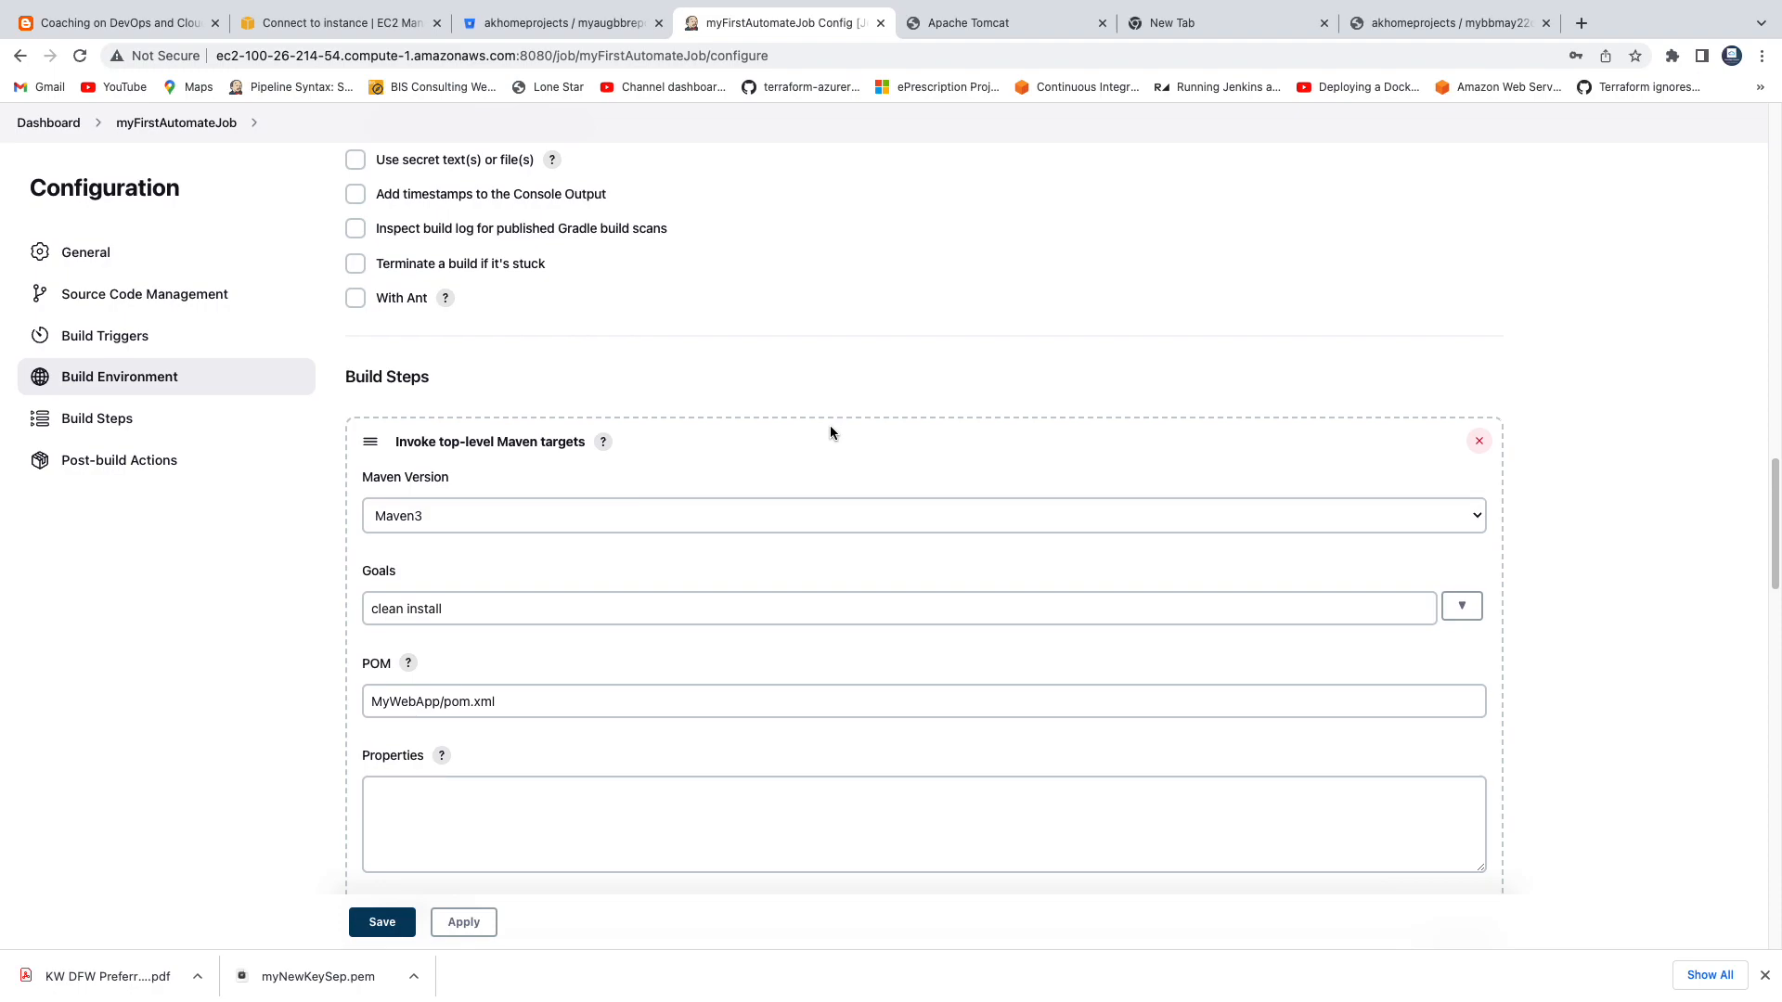
click(488, 923)
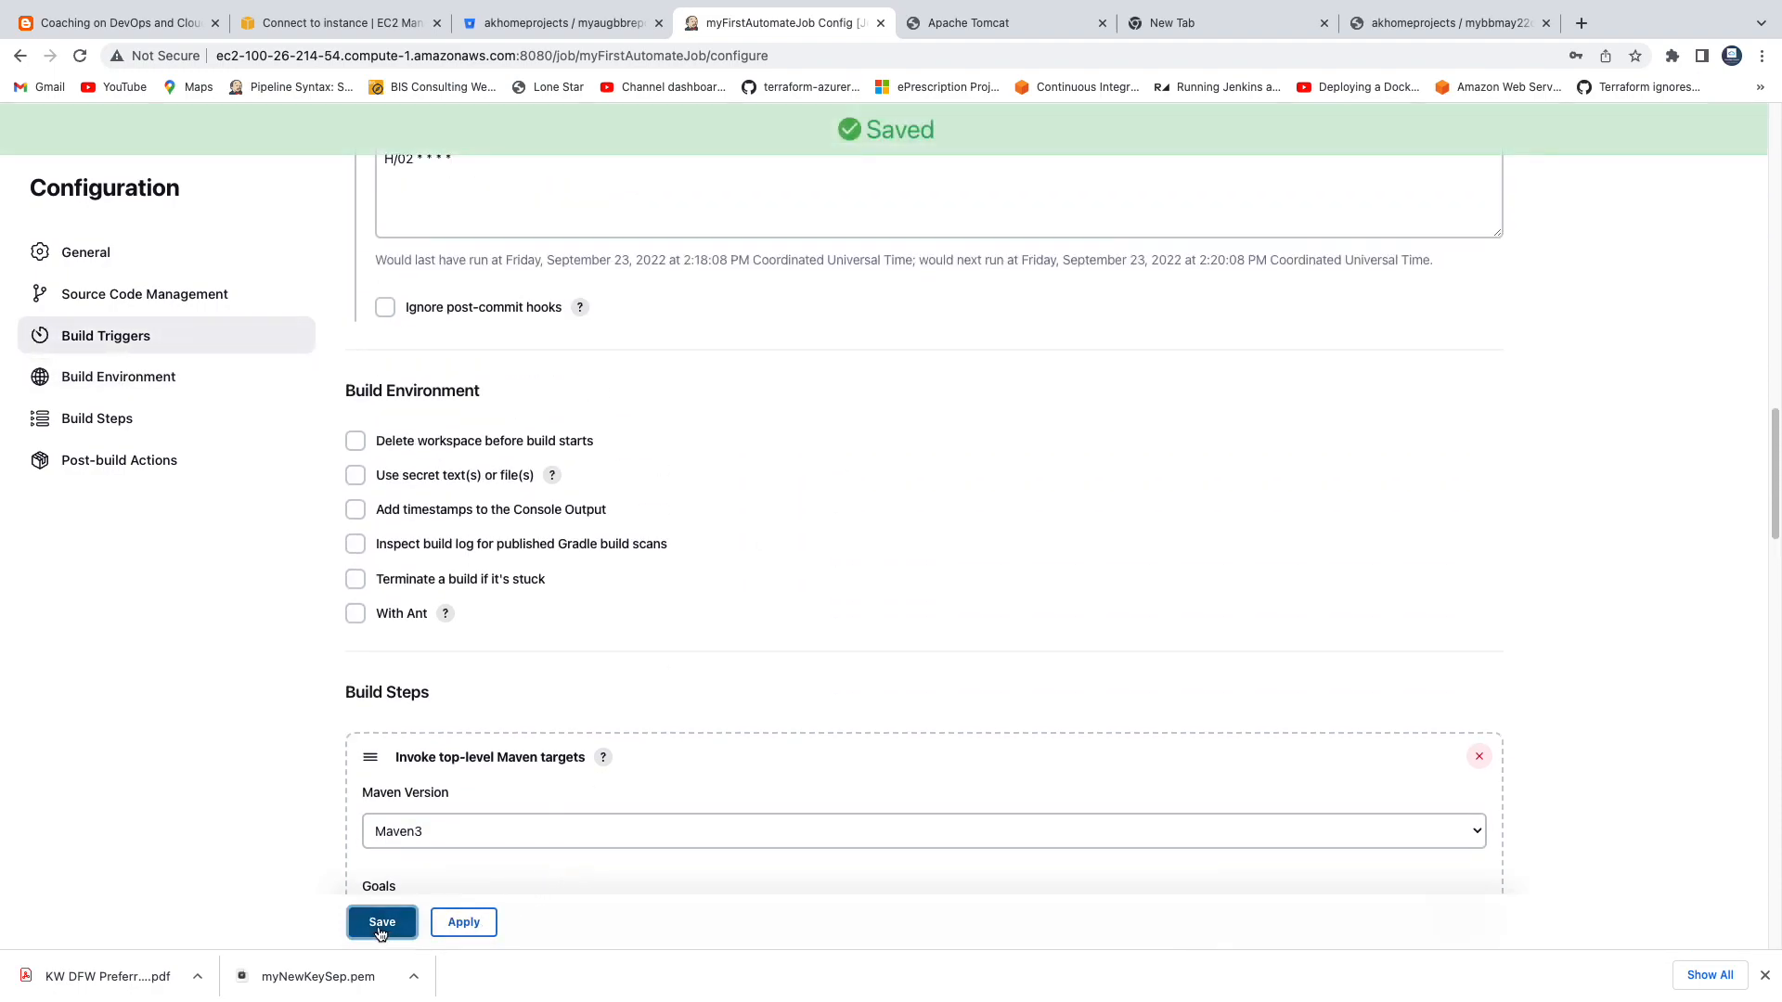
click(382, 923)
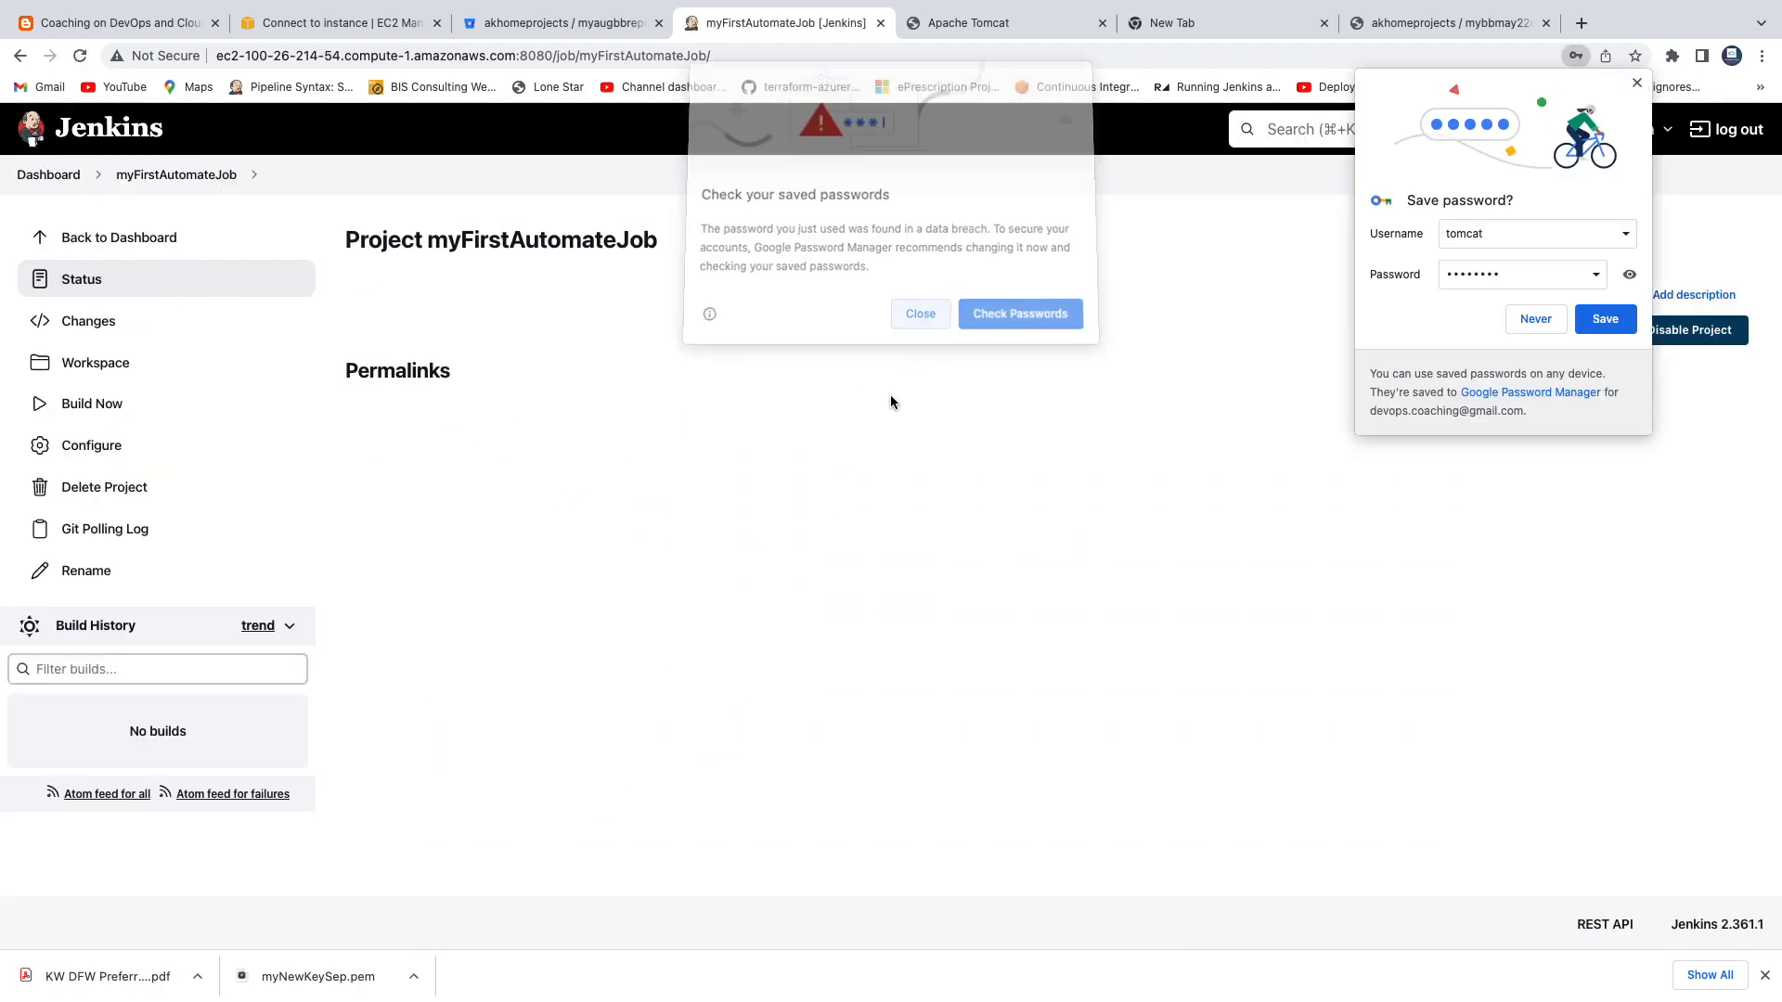
Reopen the configuration of myFirstAutomateJob and review its Git repository, credentials, branch specifier and Poll SCM schedule.
click(109, 451)
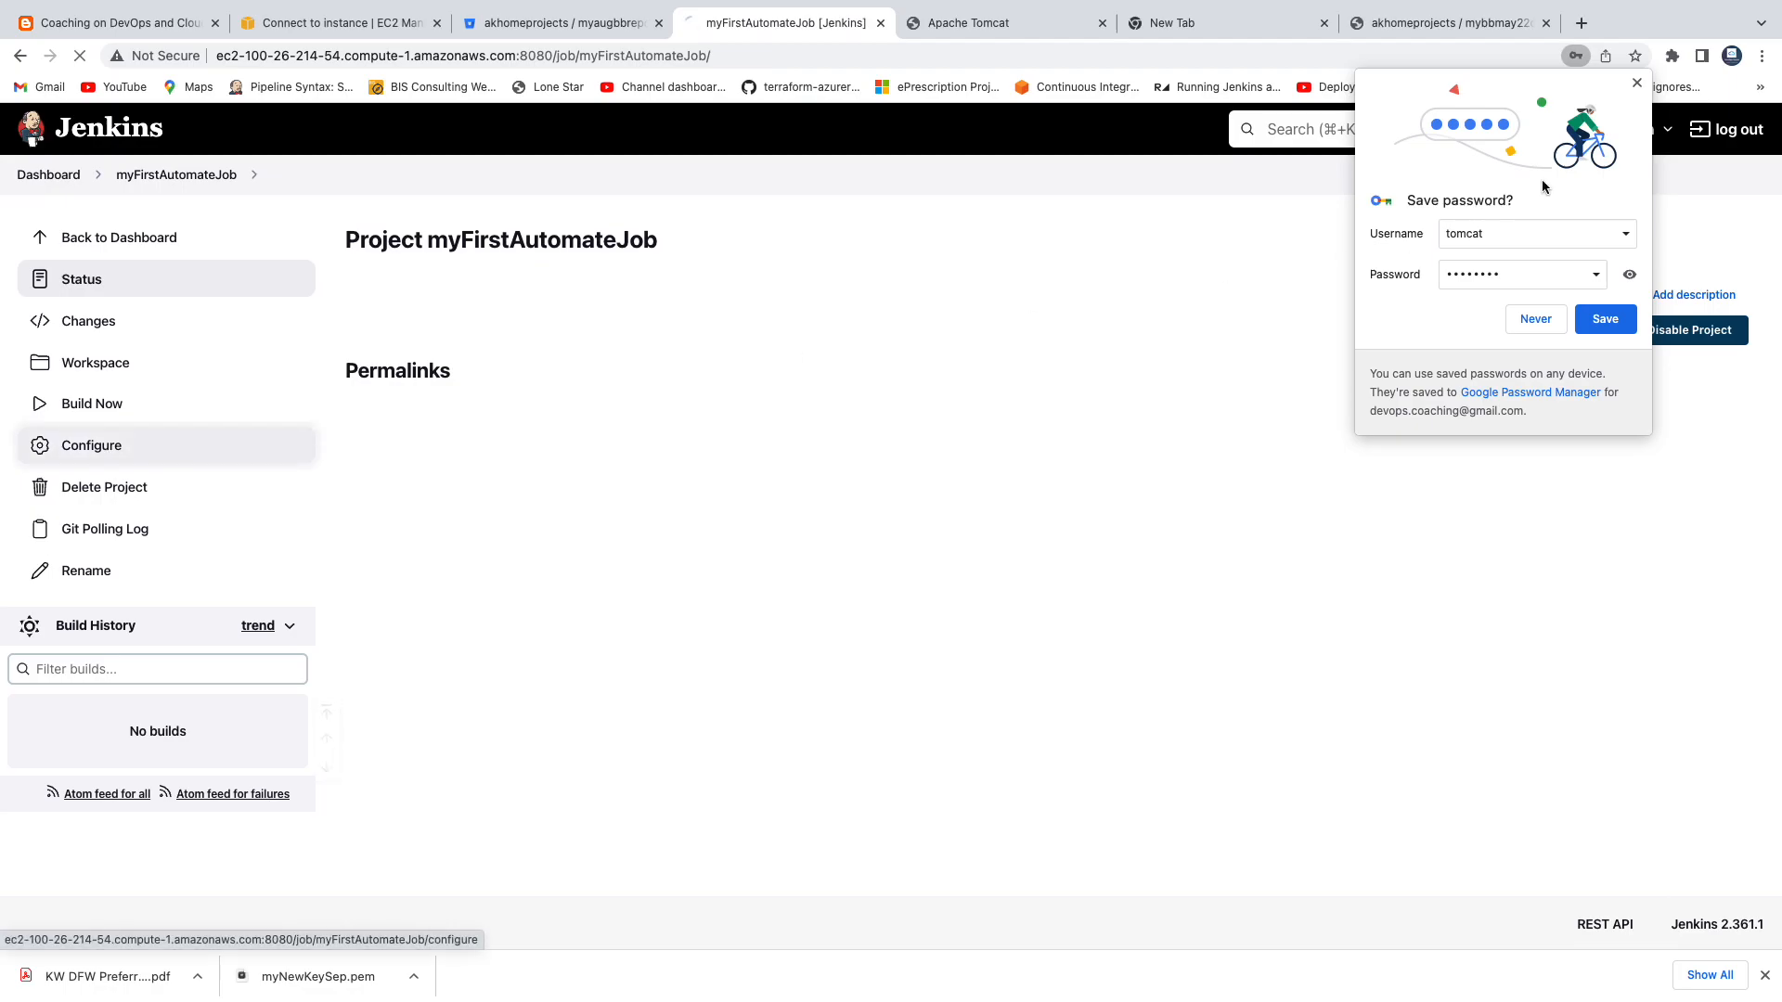
scroll(817, 586, down, 3)
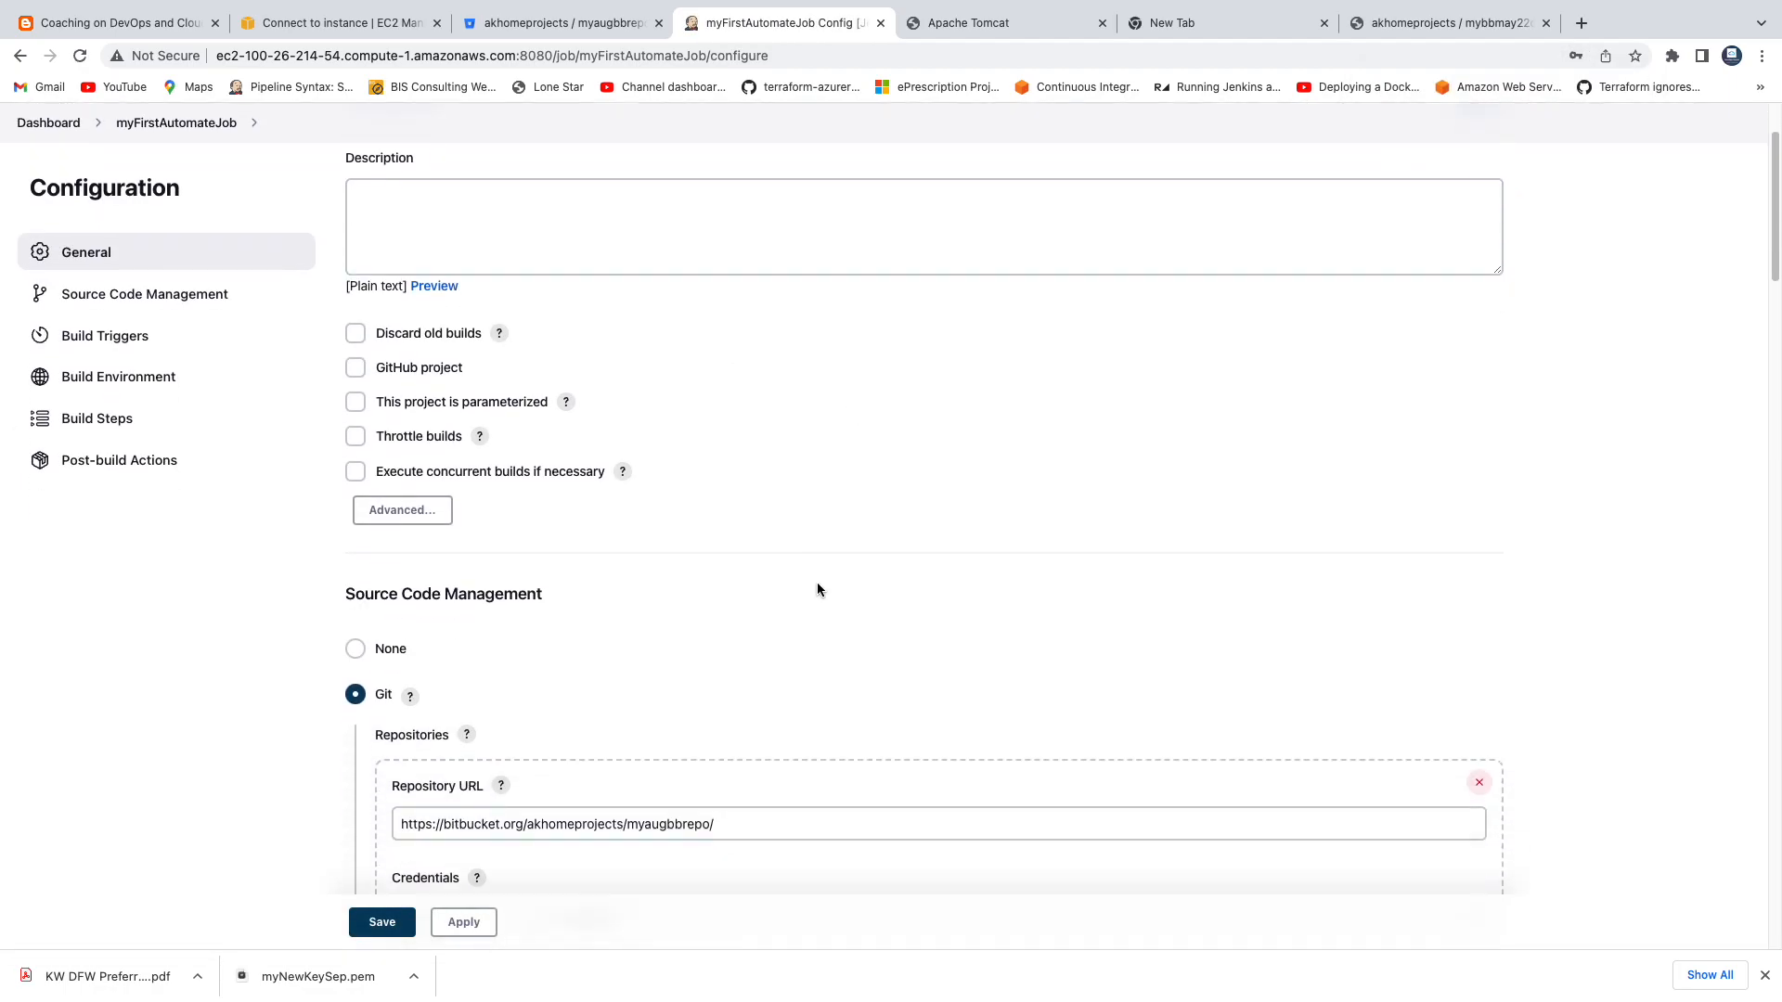
scroll(669, 616, down, 3)
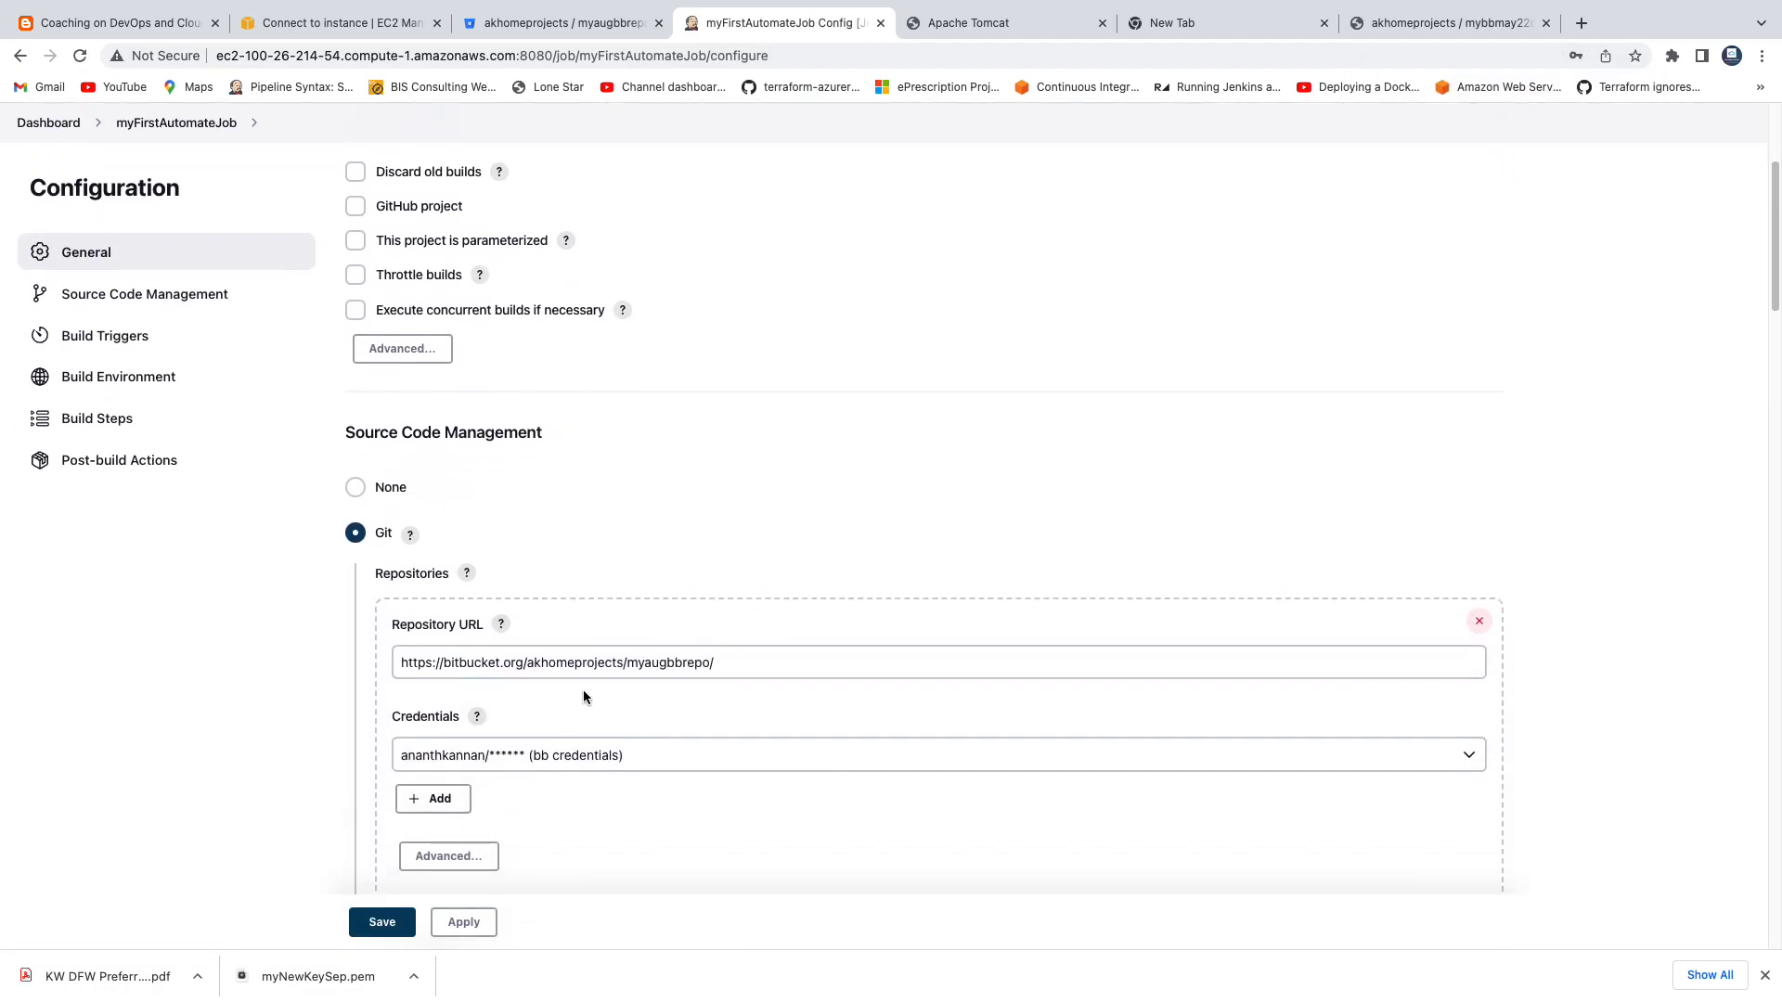
scroll(561, 710, down, 3)
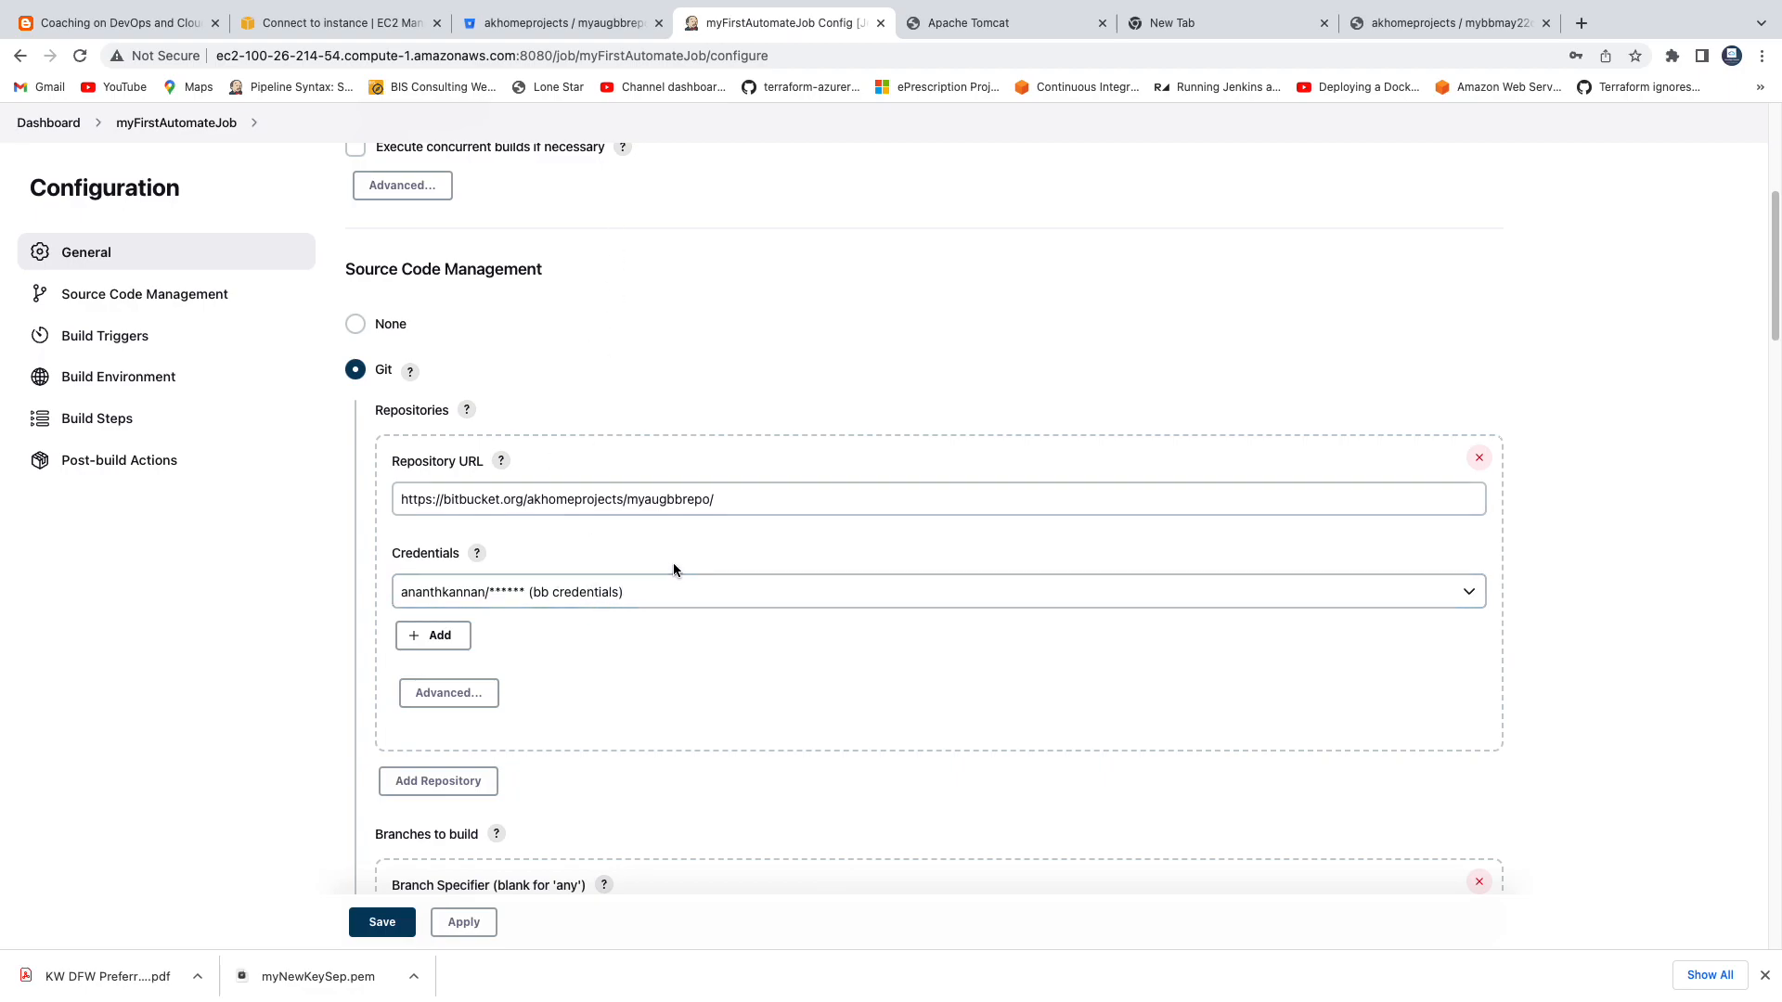
scroll(674, 567, down, 10)
scroll(783, 616, down, 1)
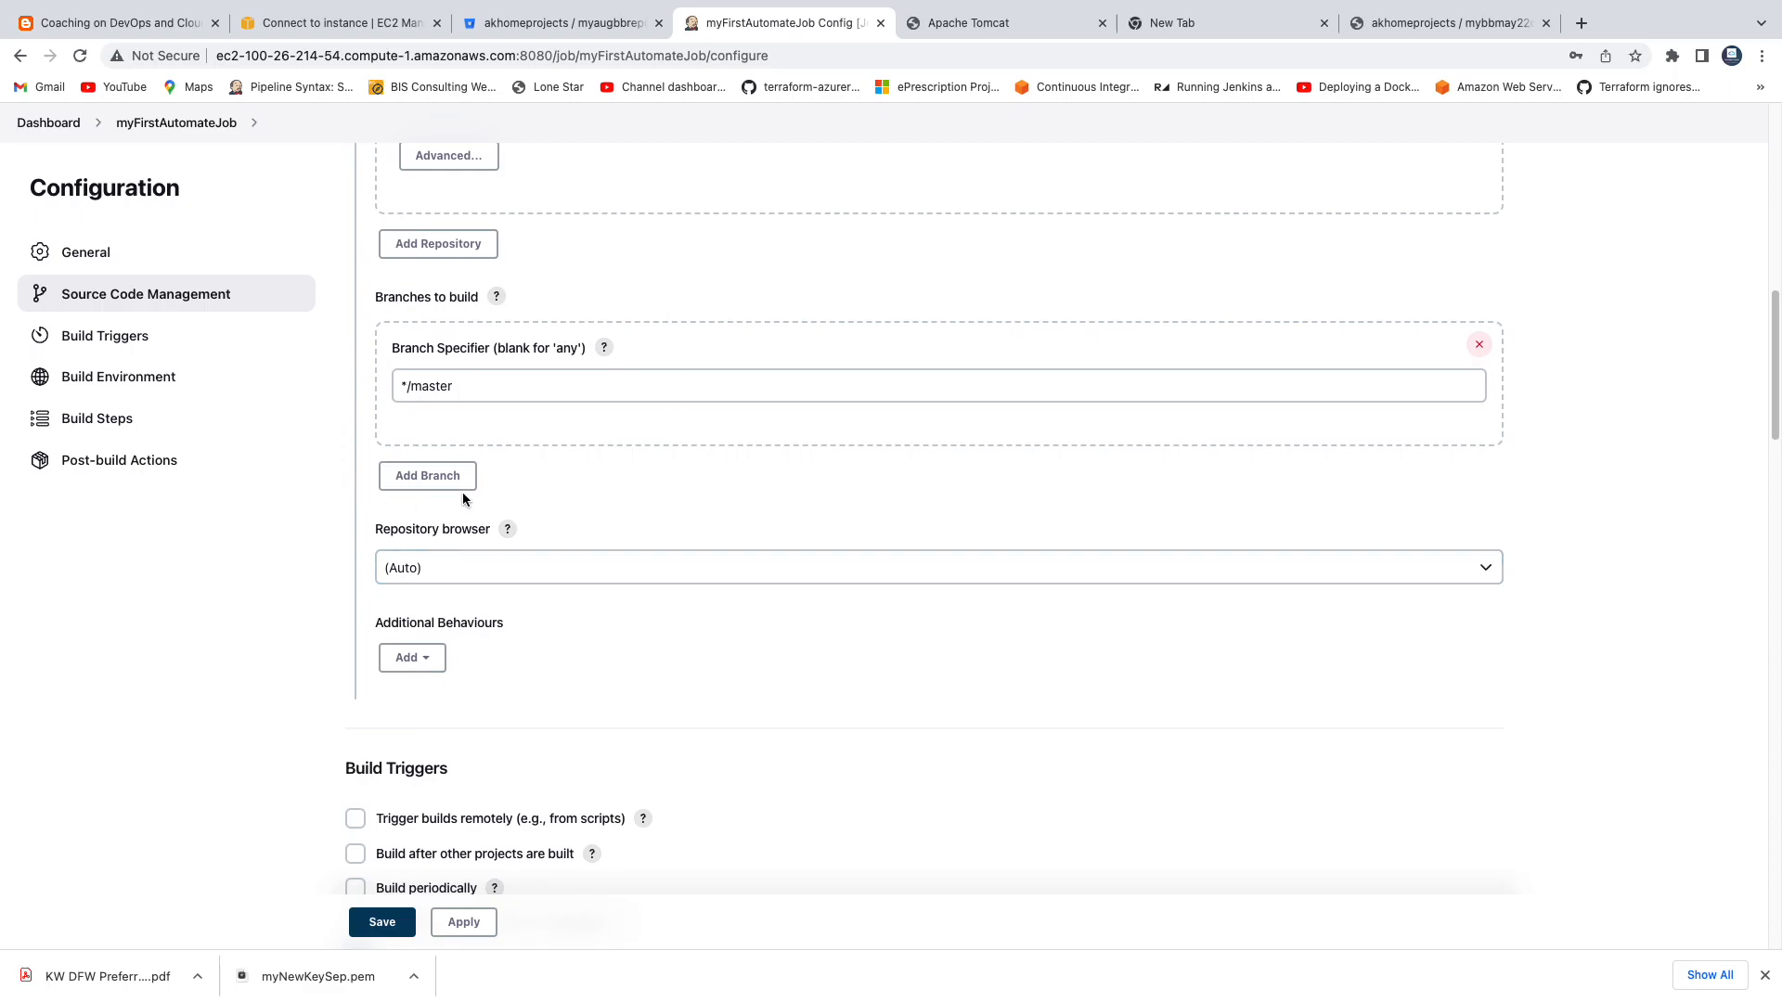
click(438, 388)
scroll(657, 529, down, 4)
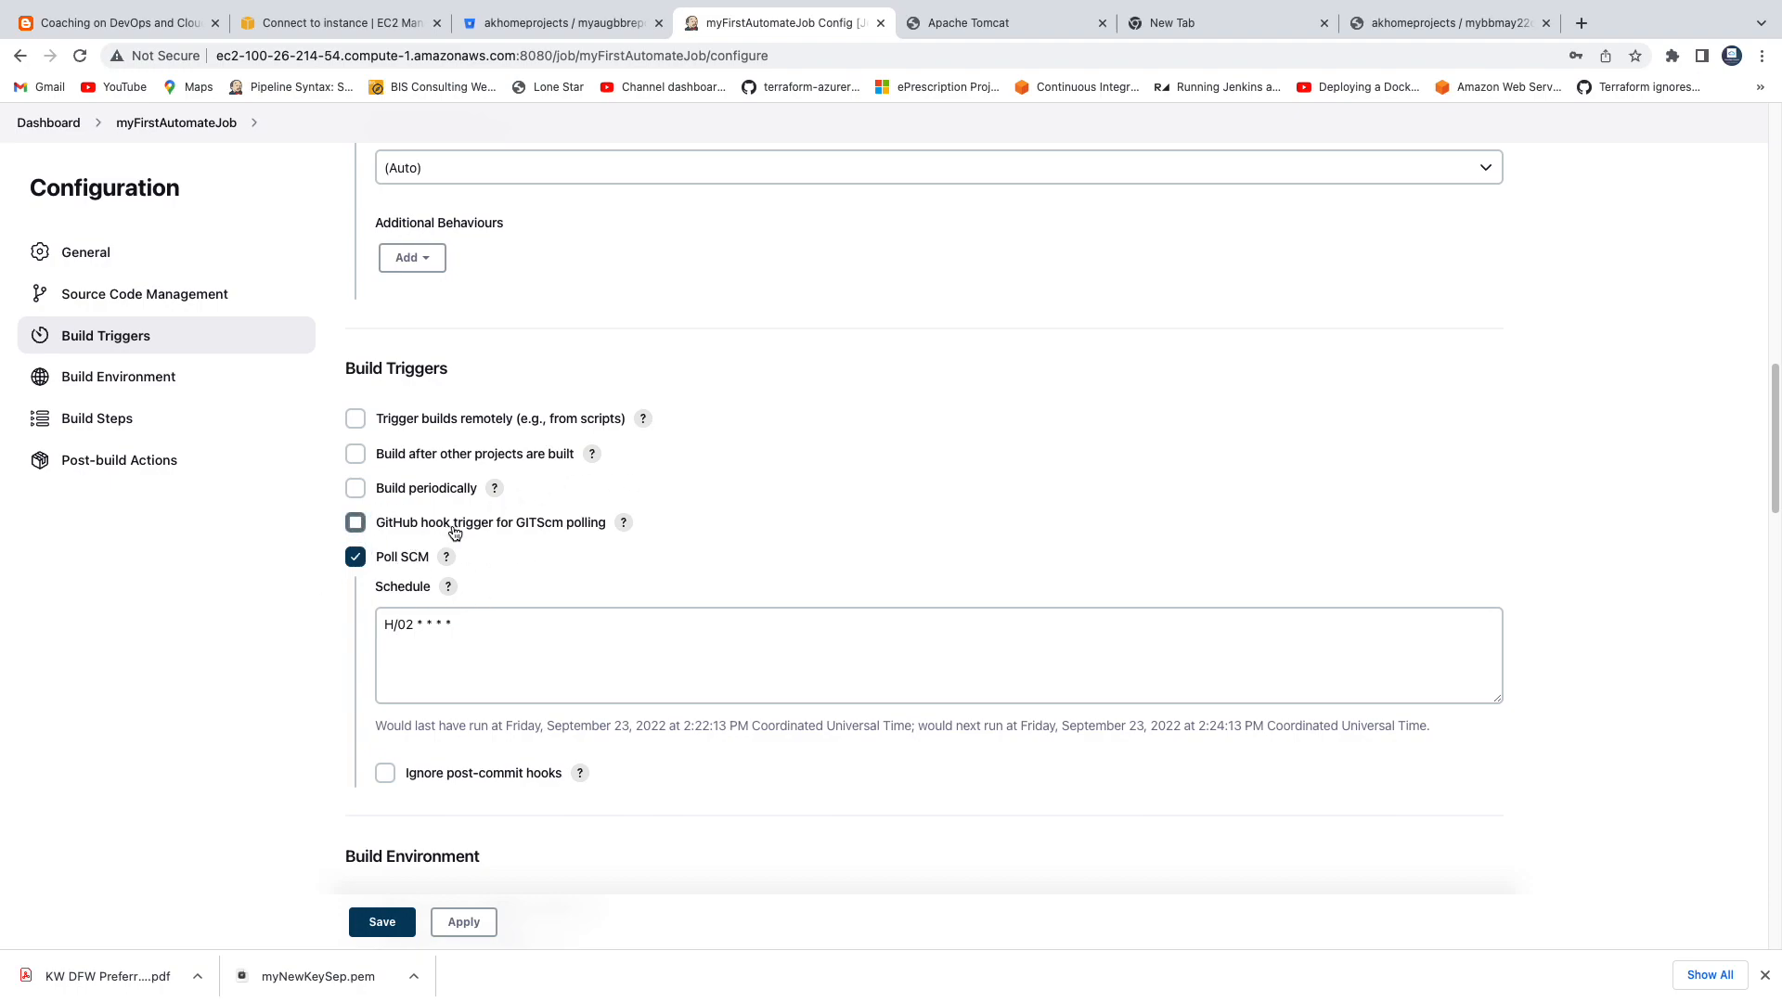
Review the job's build environment, the Maven step's advanced settings and the post-build actions, and apply and save the configuration.
scroll(455, 534, down, 3)
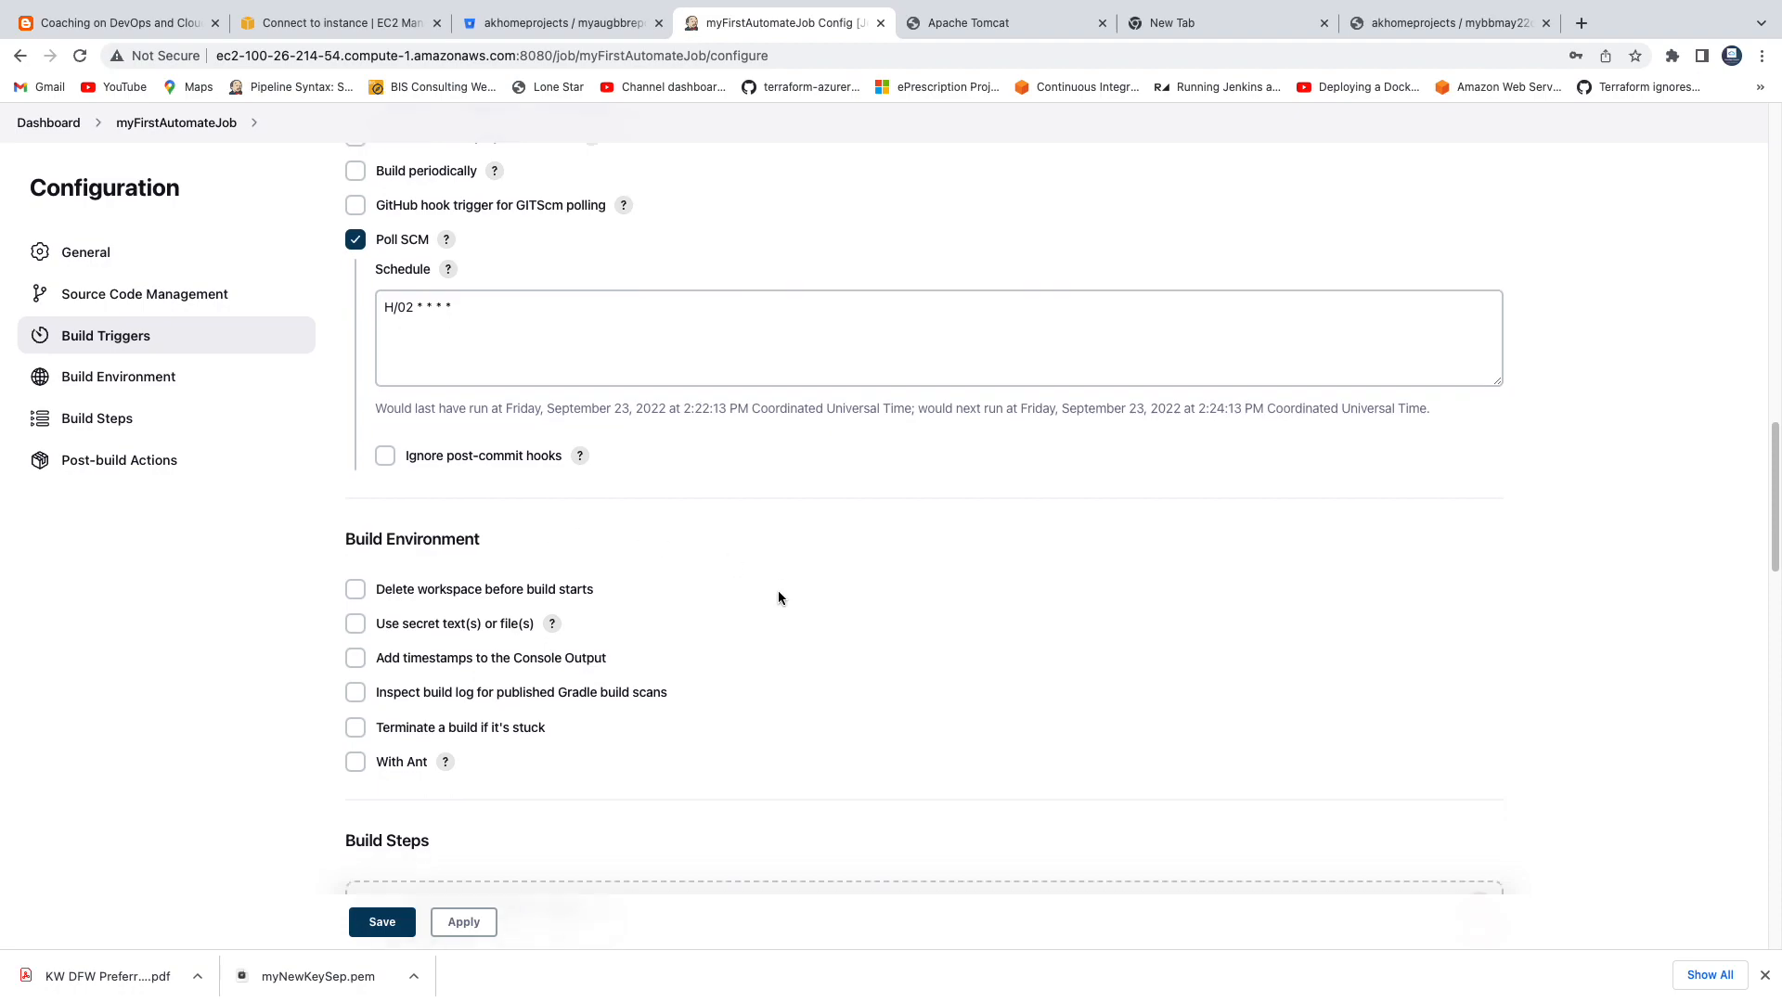
scroll(780, 597, down, 7)
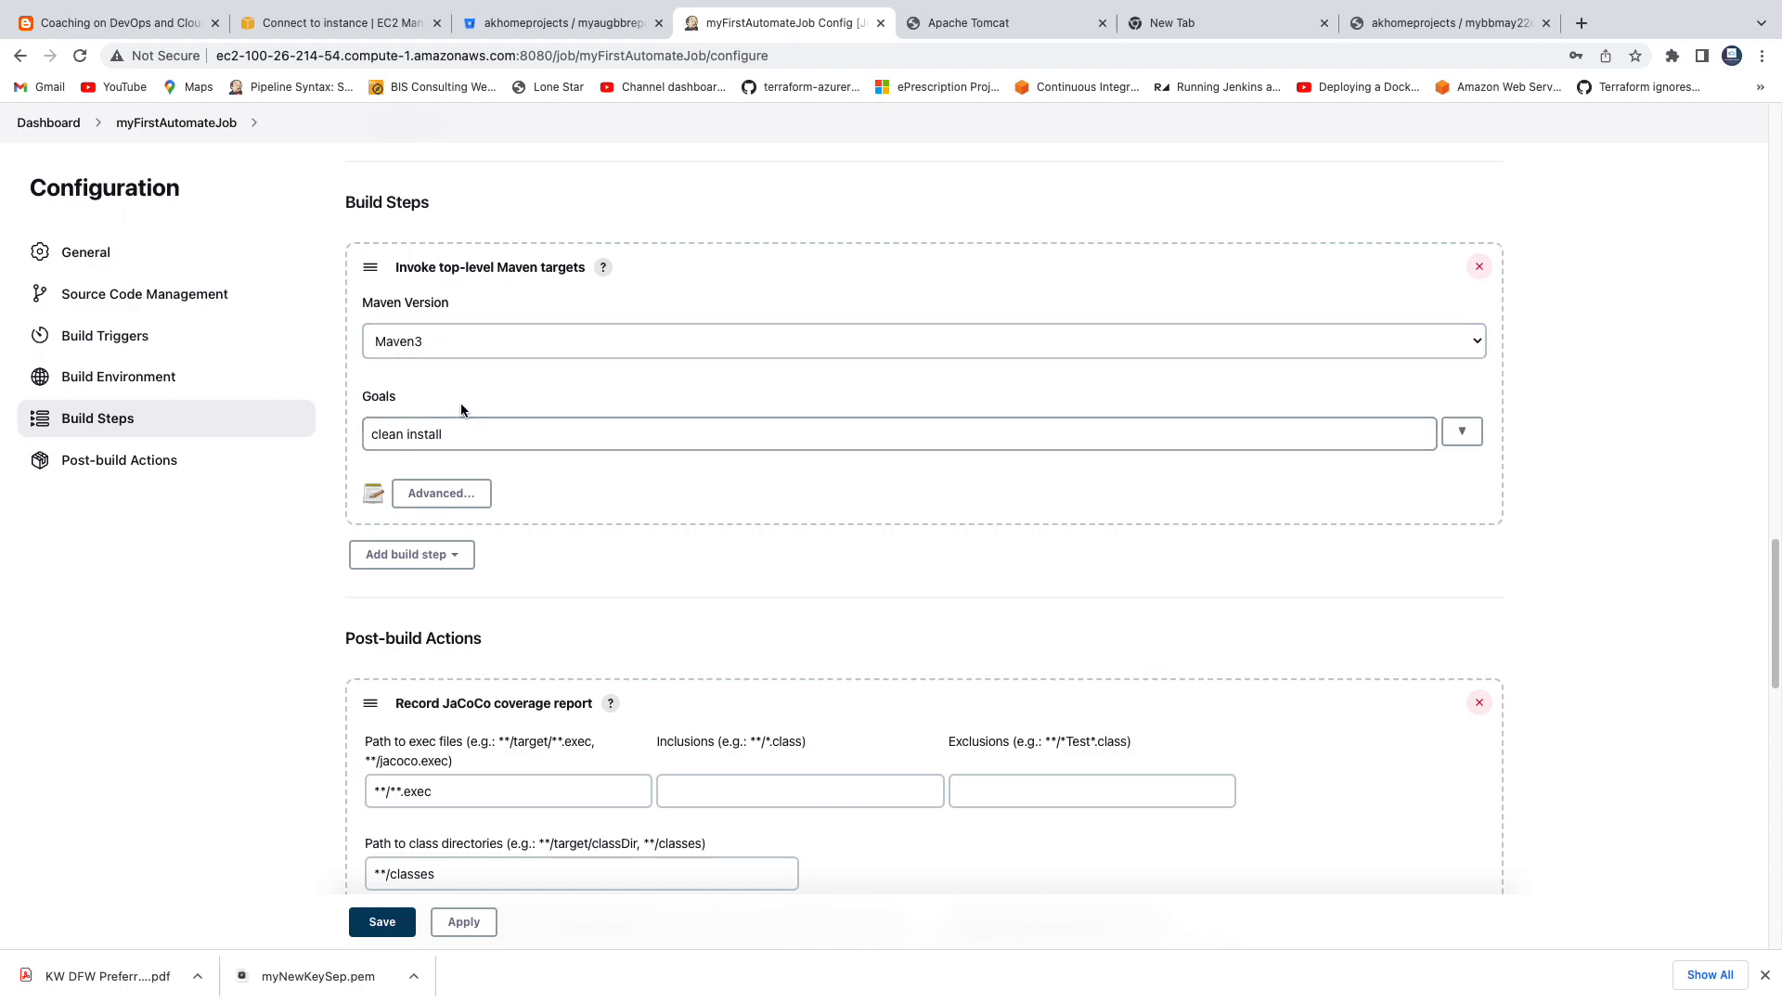
click(453, 493)
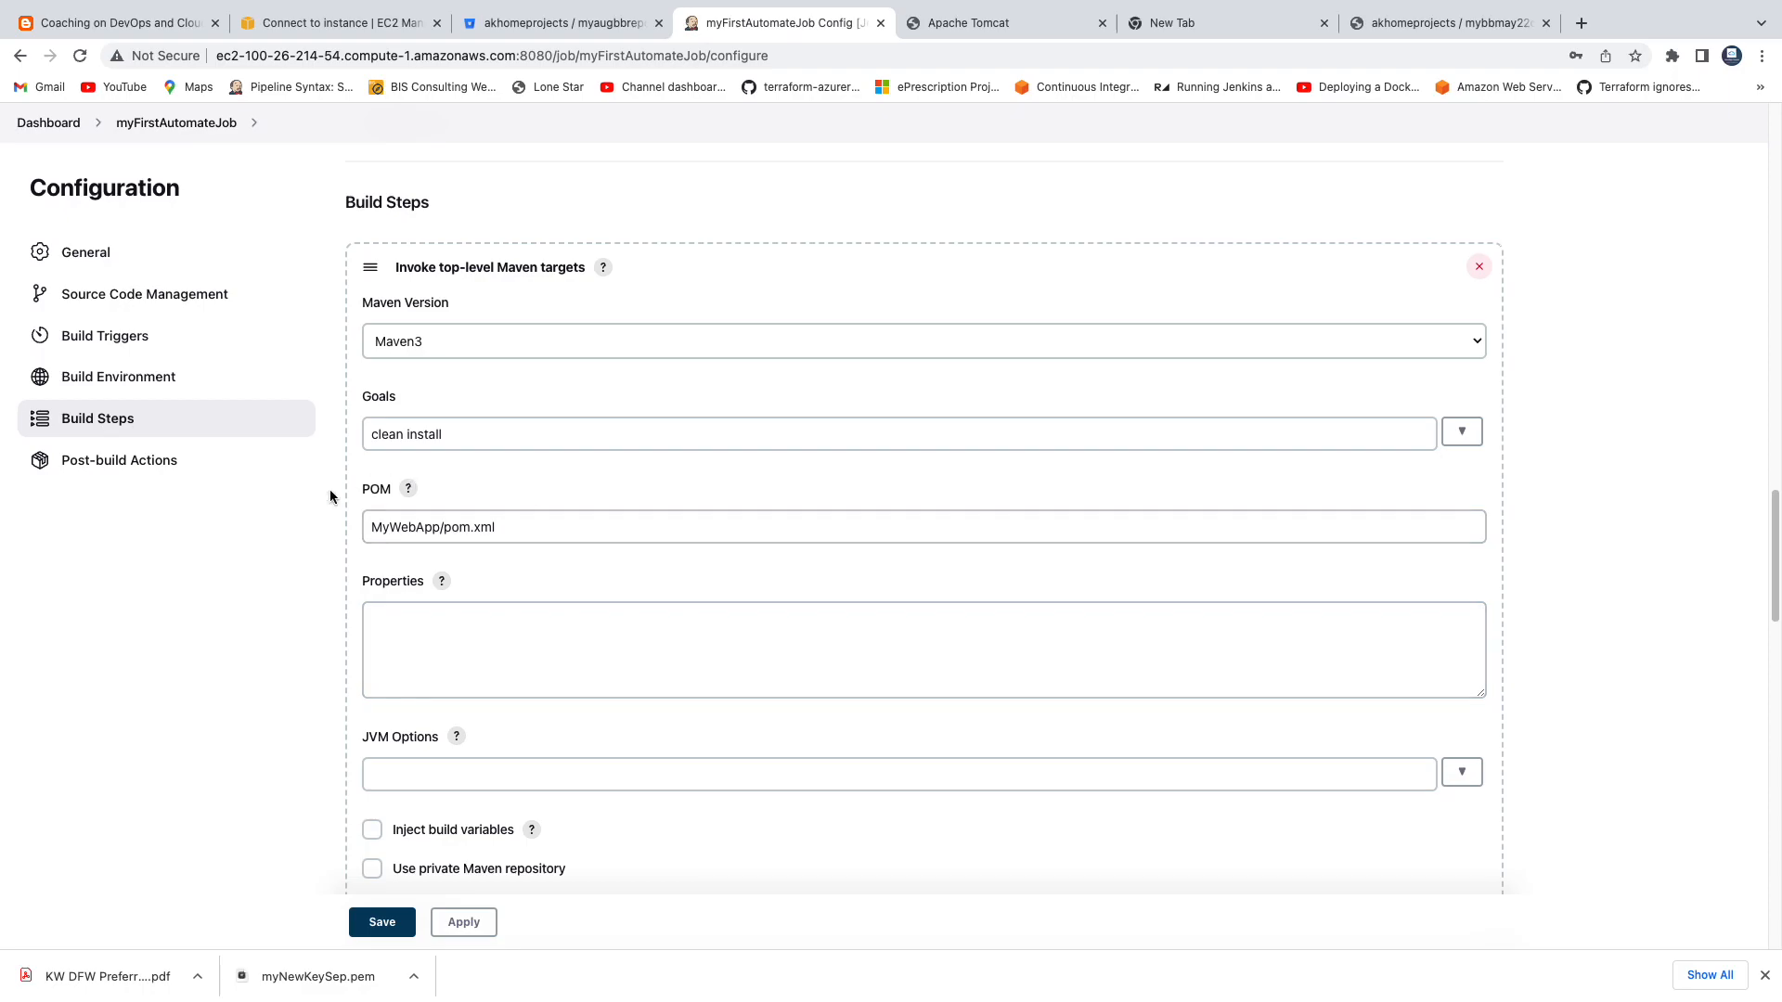
scroll(674, 494, down, 10)
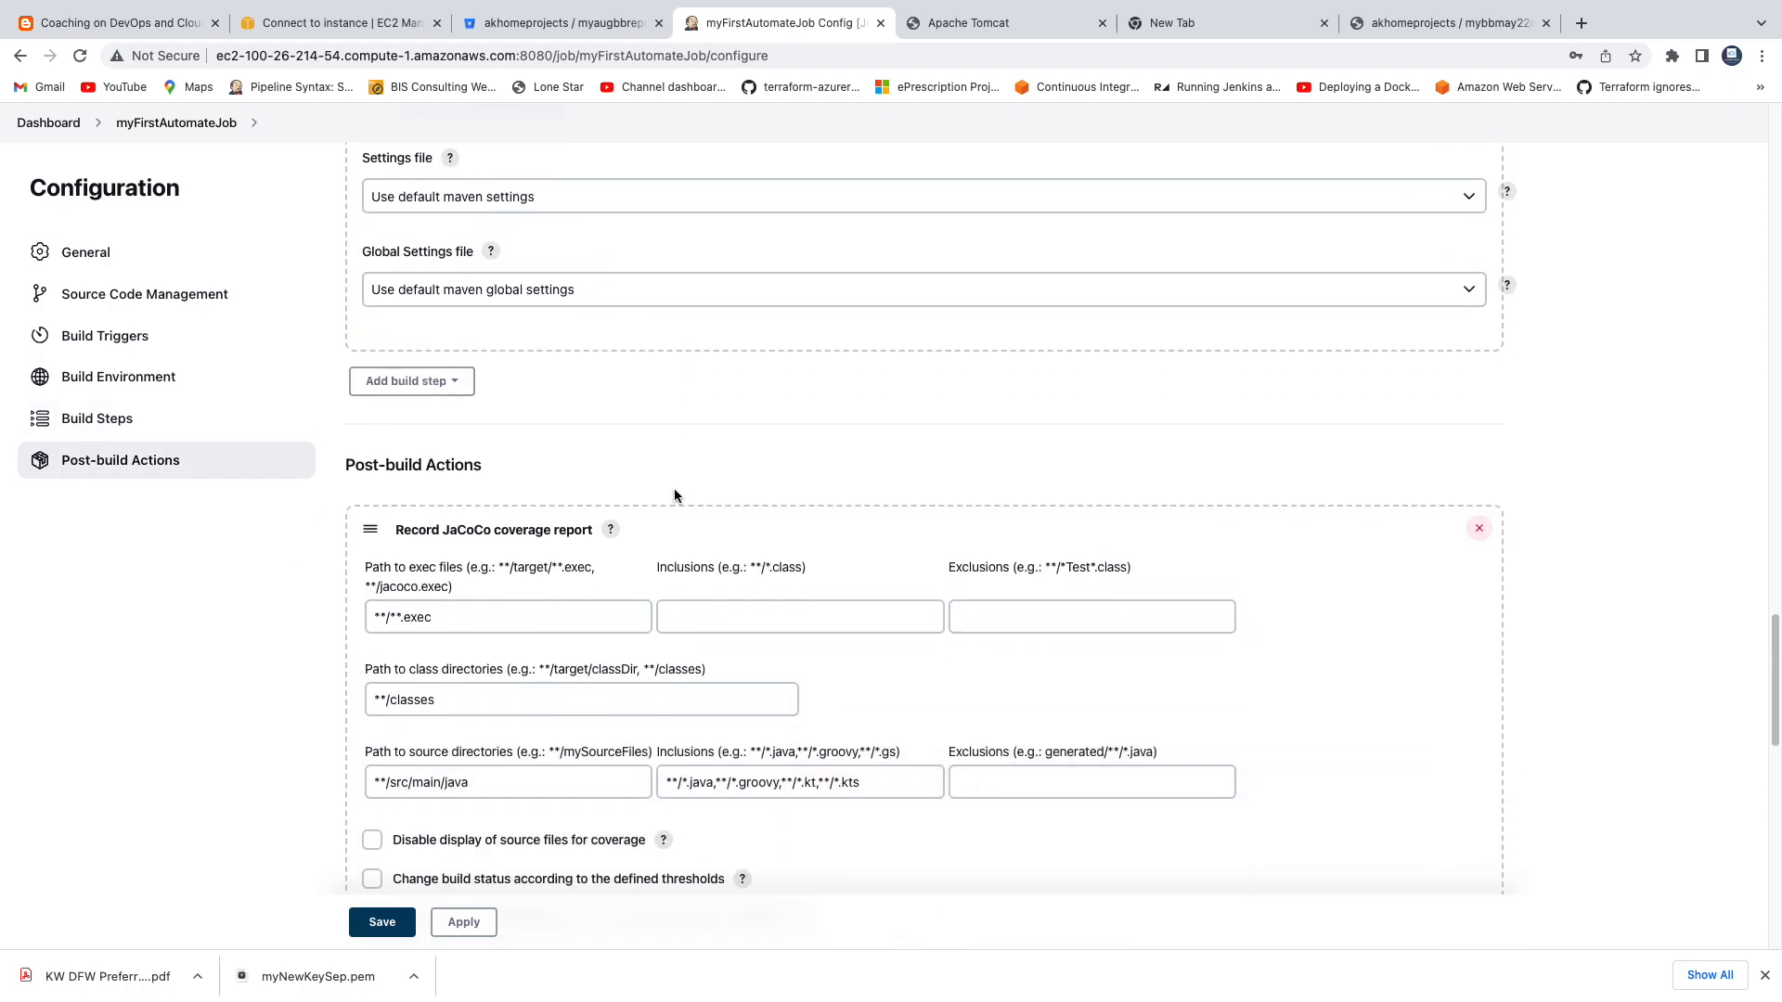
scroll(644, 498, down, 1)
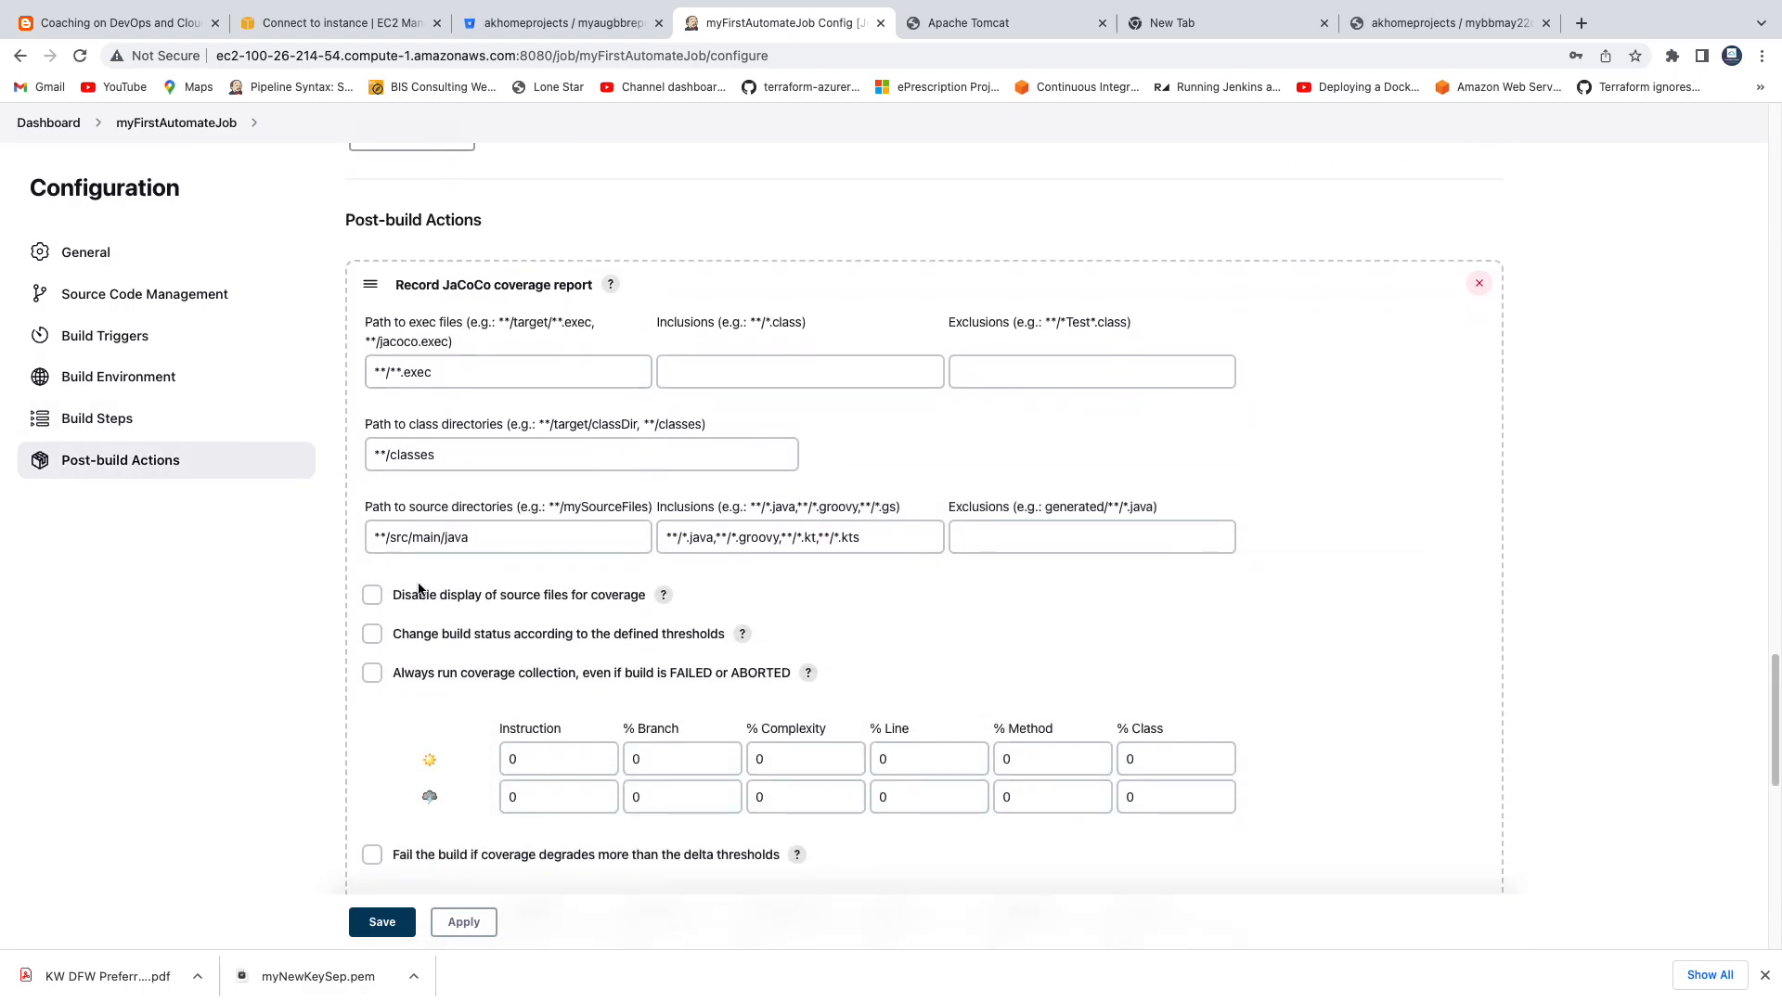
scroll(663, 416, down, 6)
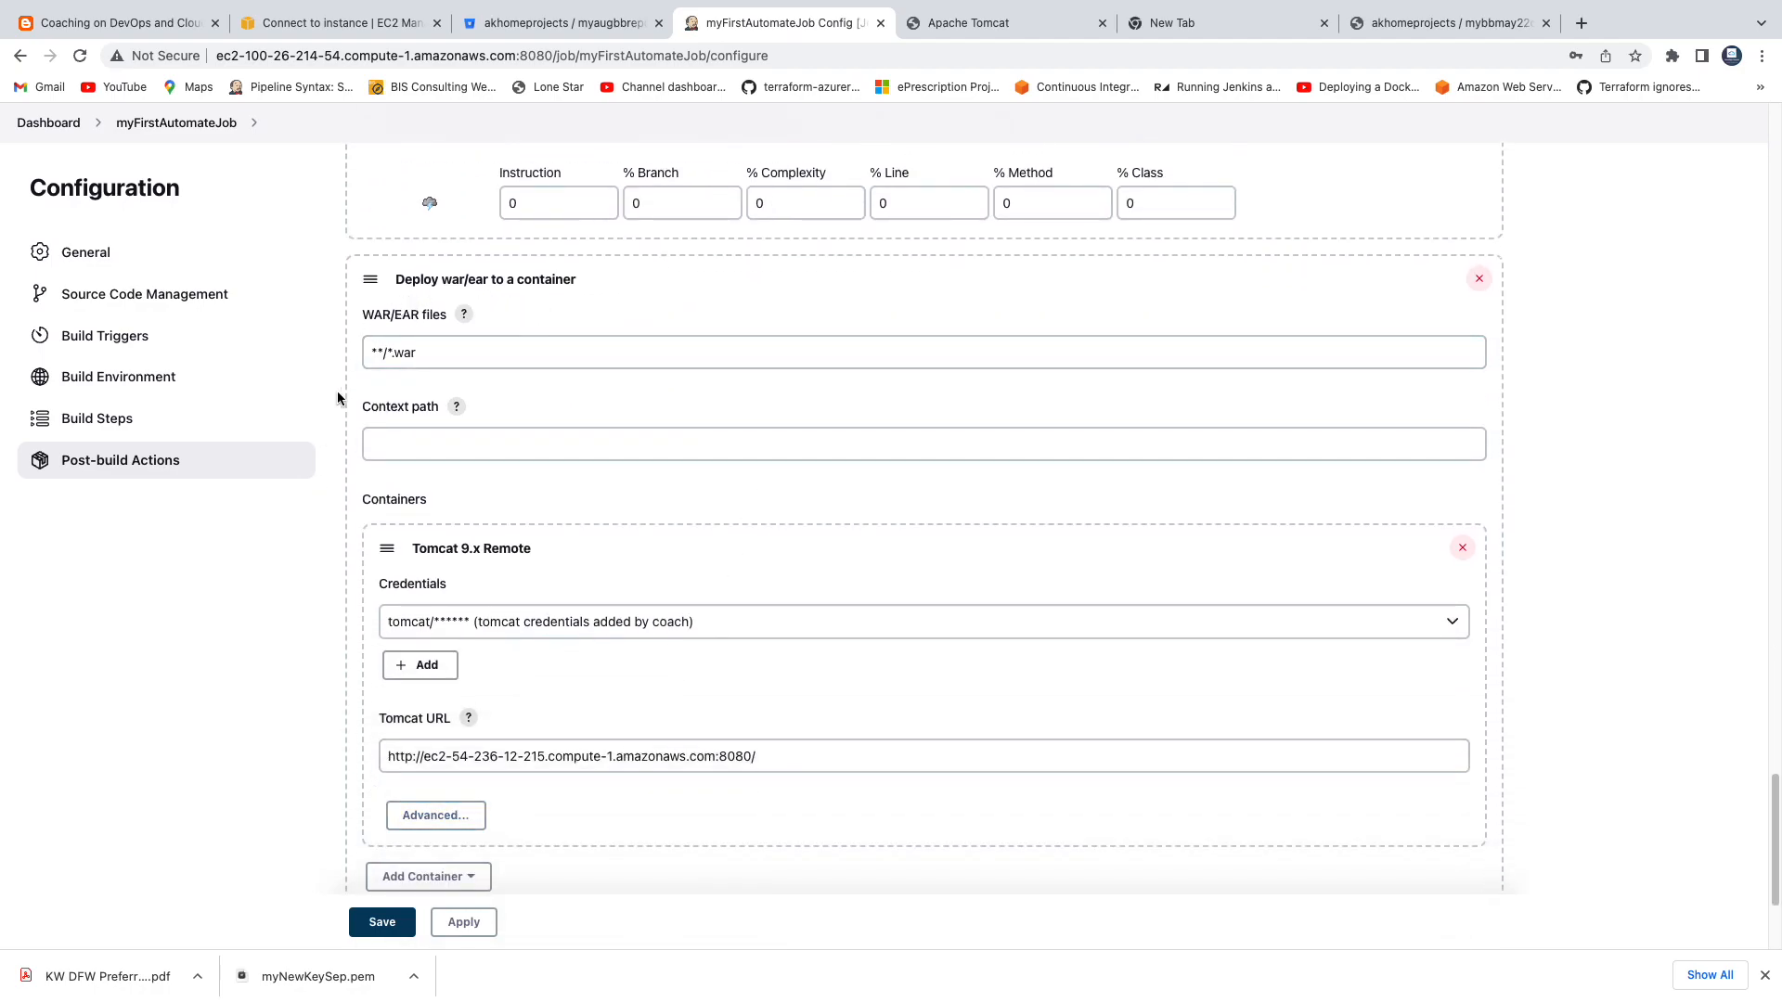
scroll(923, 631, down, 2)
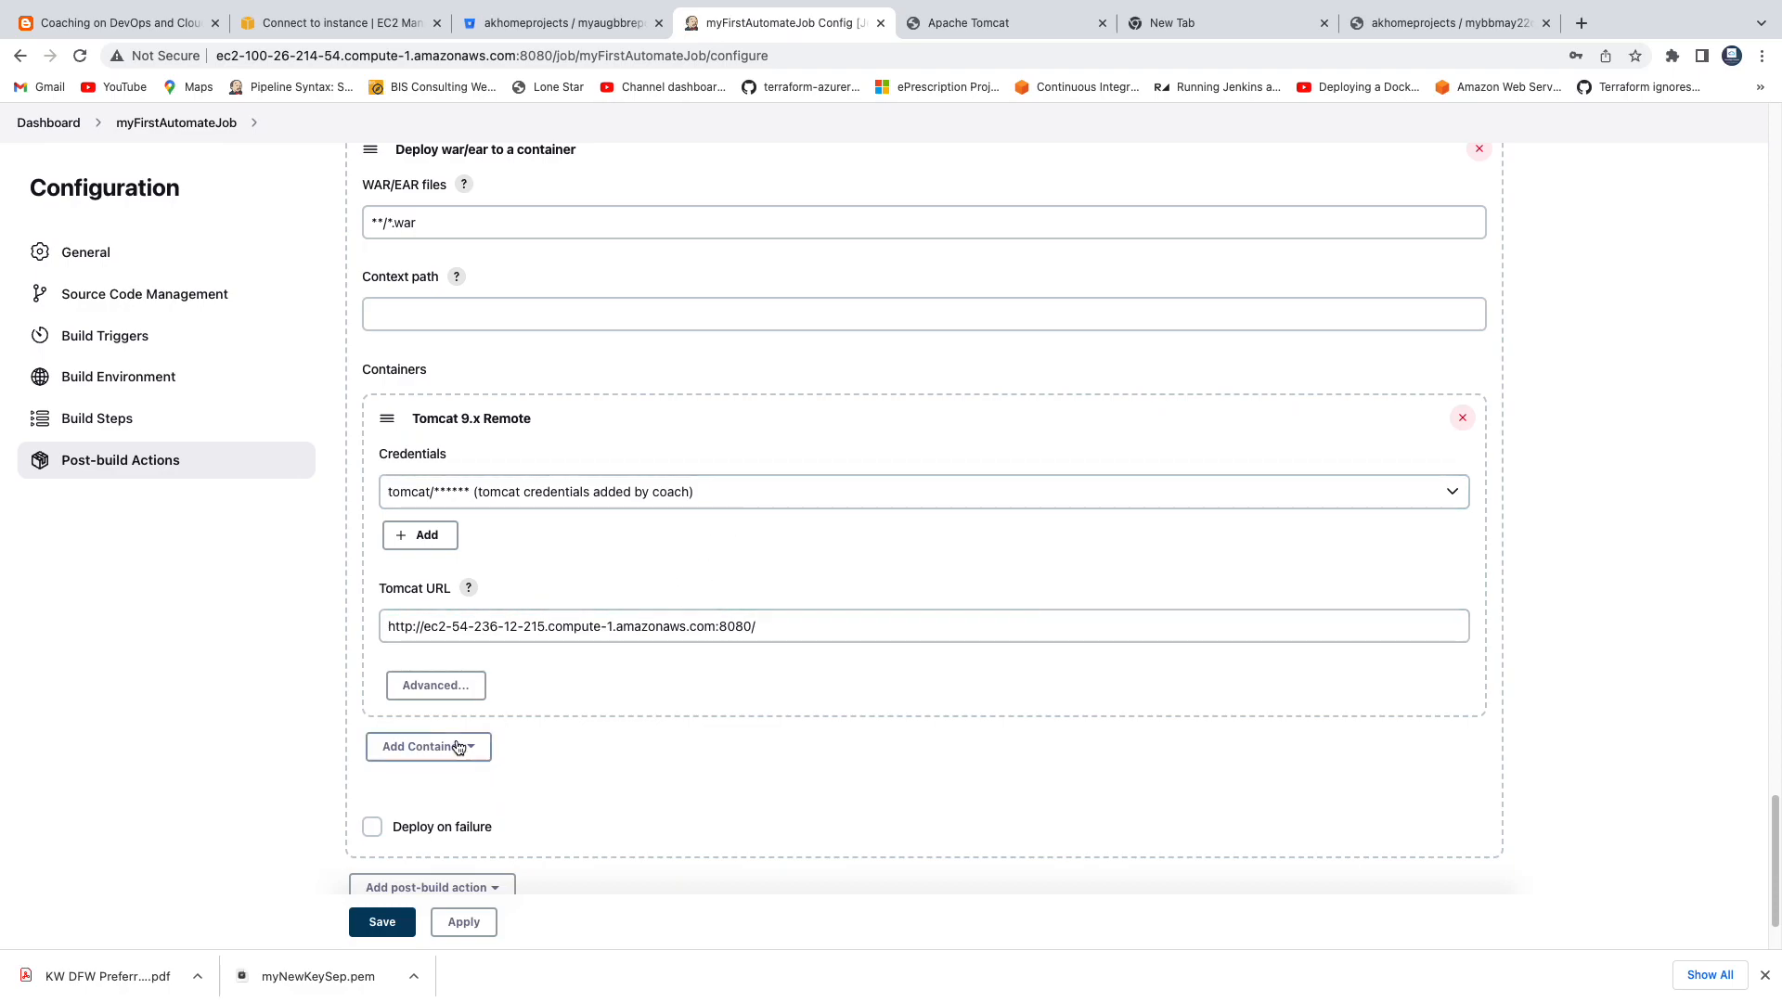
click(457, 922)
click(400, 928)
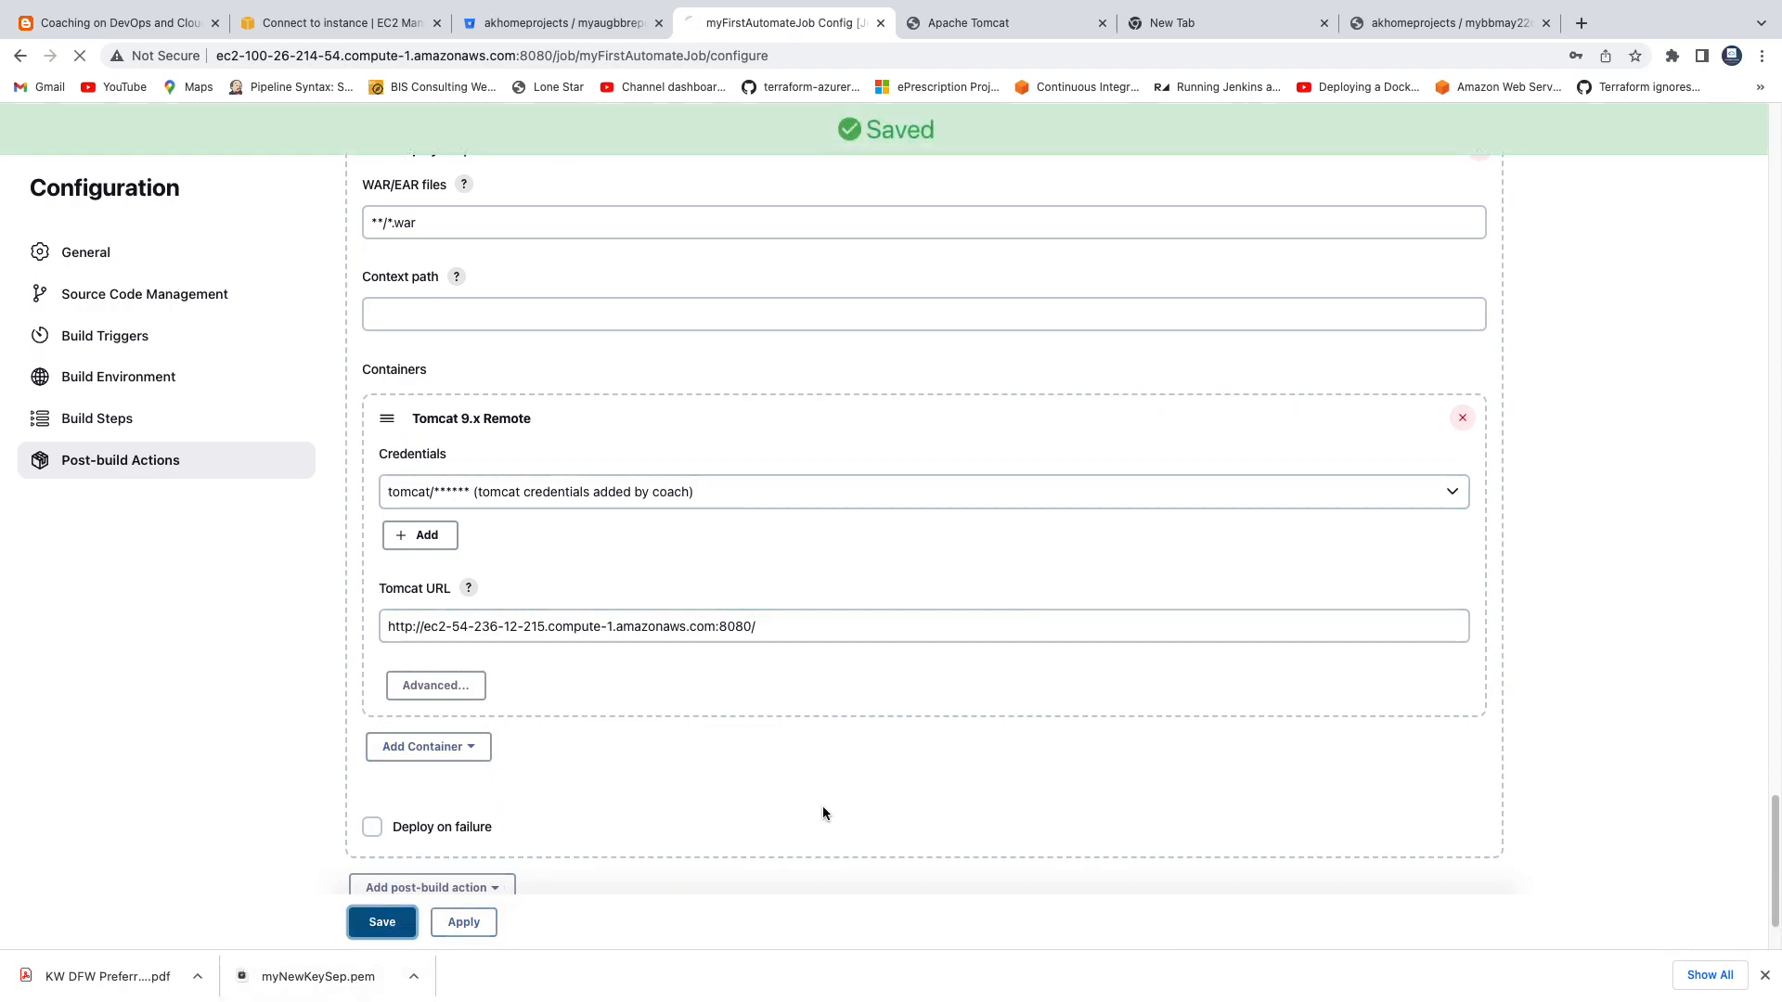
Read the console output of build #1 through to its final result, and return to the myFirstAutomateJob project page.
click(88, 727)
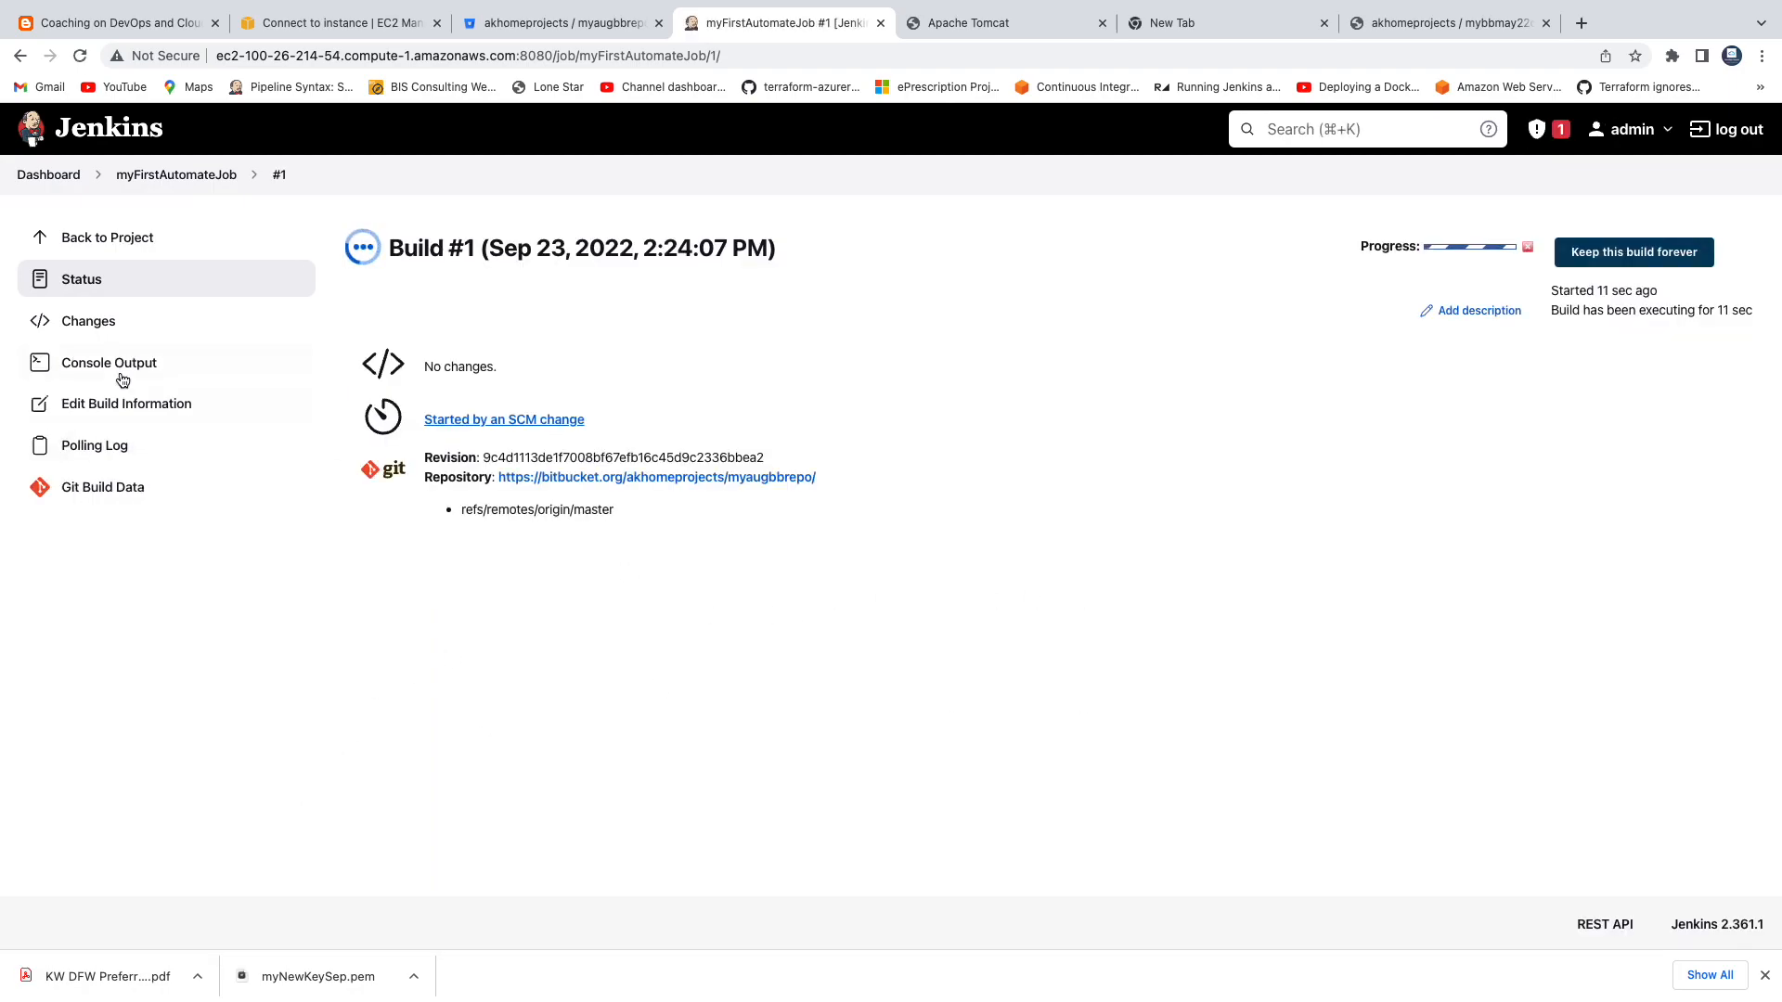
click(110, 362)
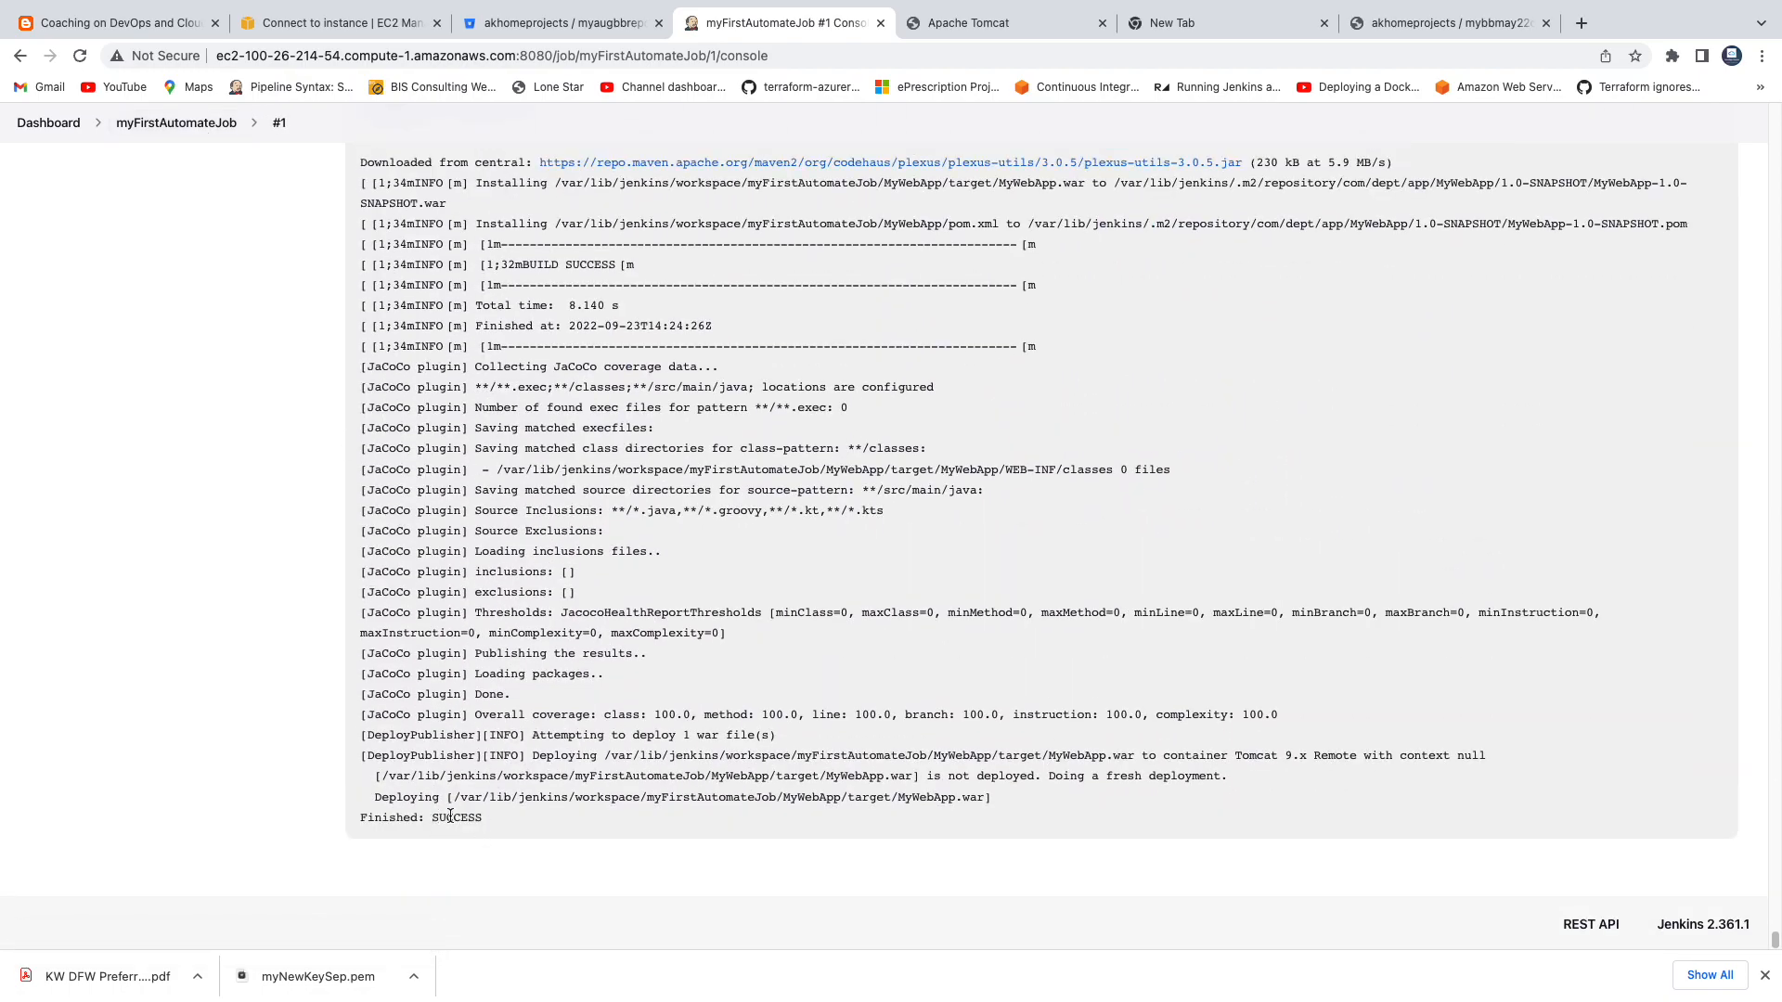
click(177, 122)
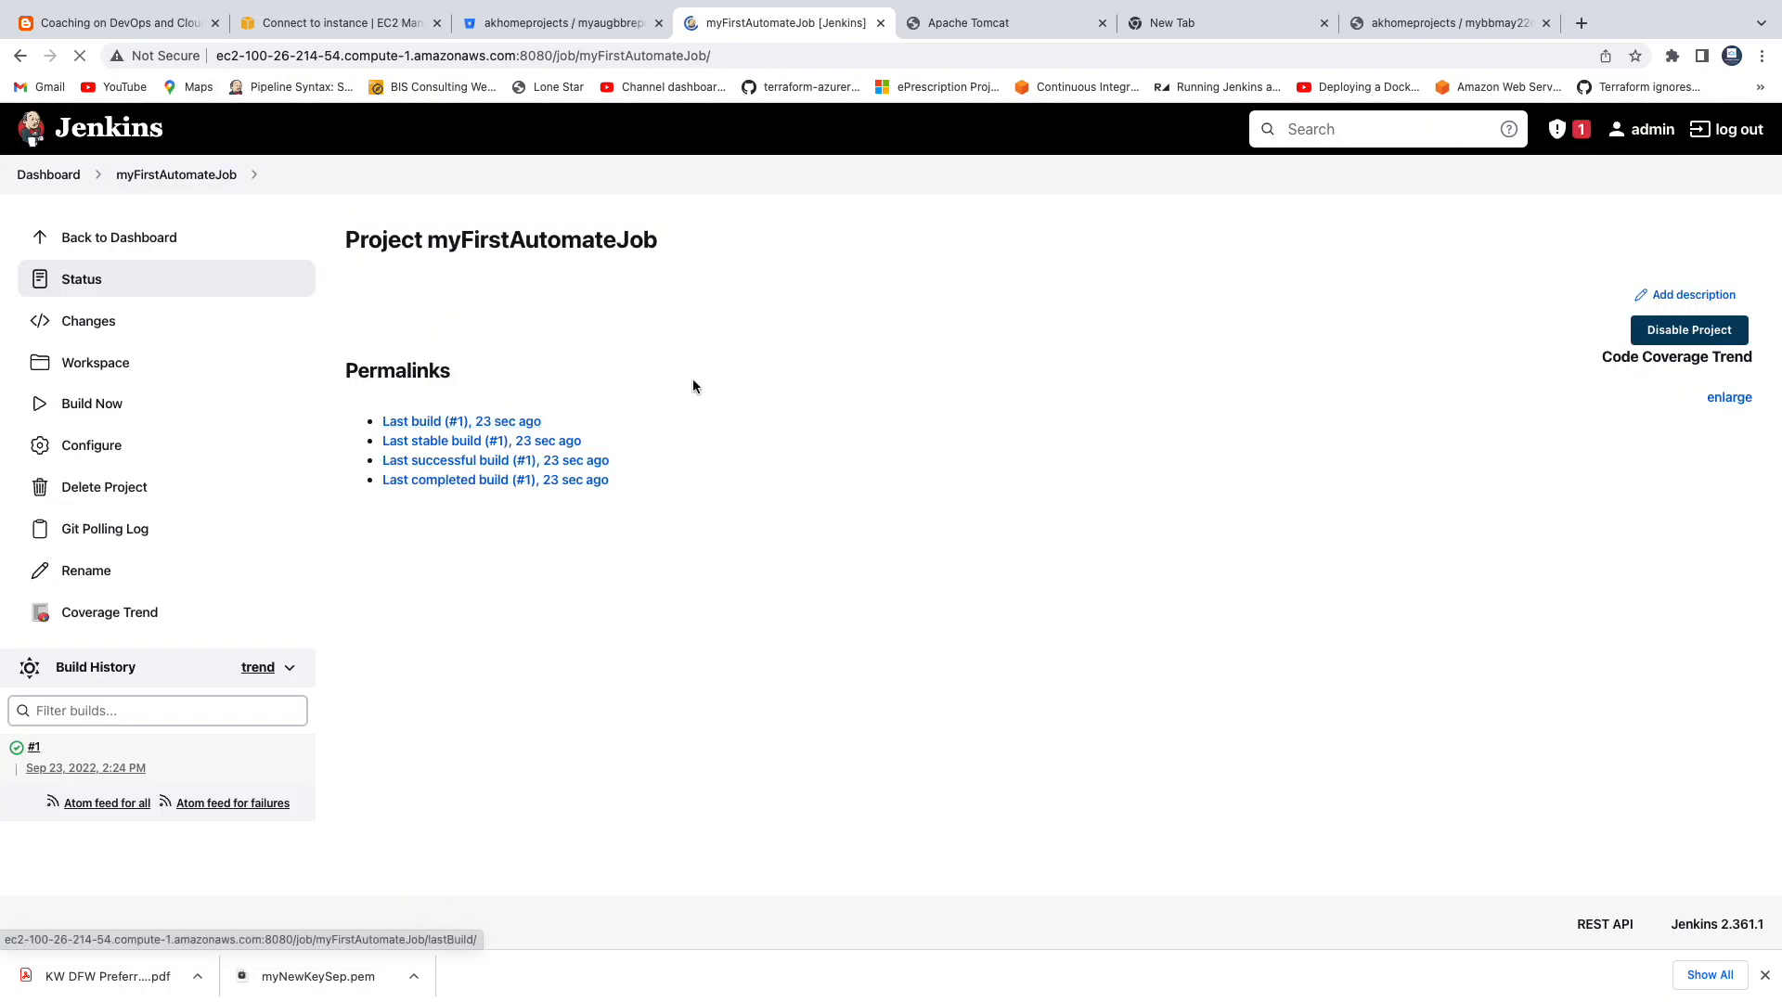
Load the deployed app at ec2-54-236-12-215.compute-1.amazonaws.com:8080/MyWebApp on the Tomcat server and examine its page heading.
click(986, 23)
click(769, 54)
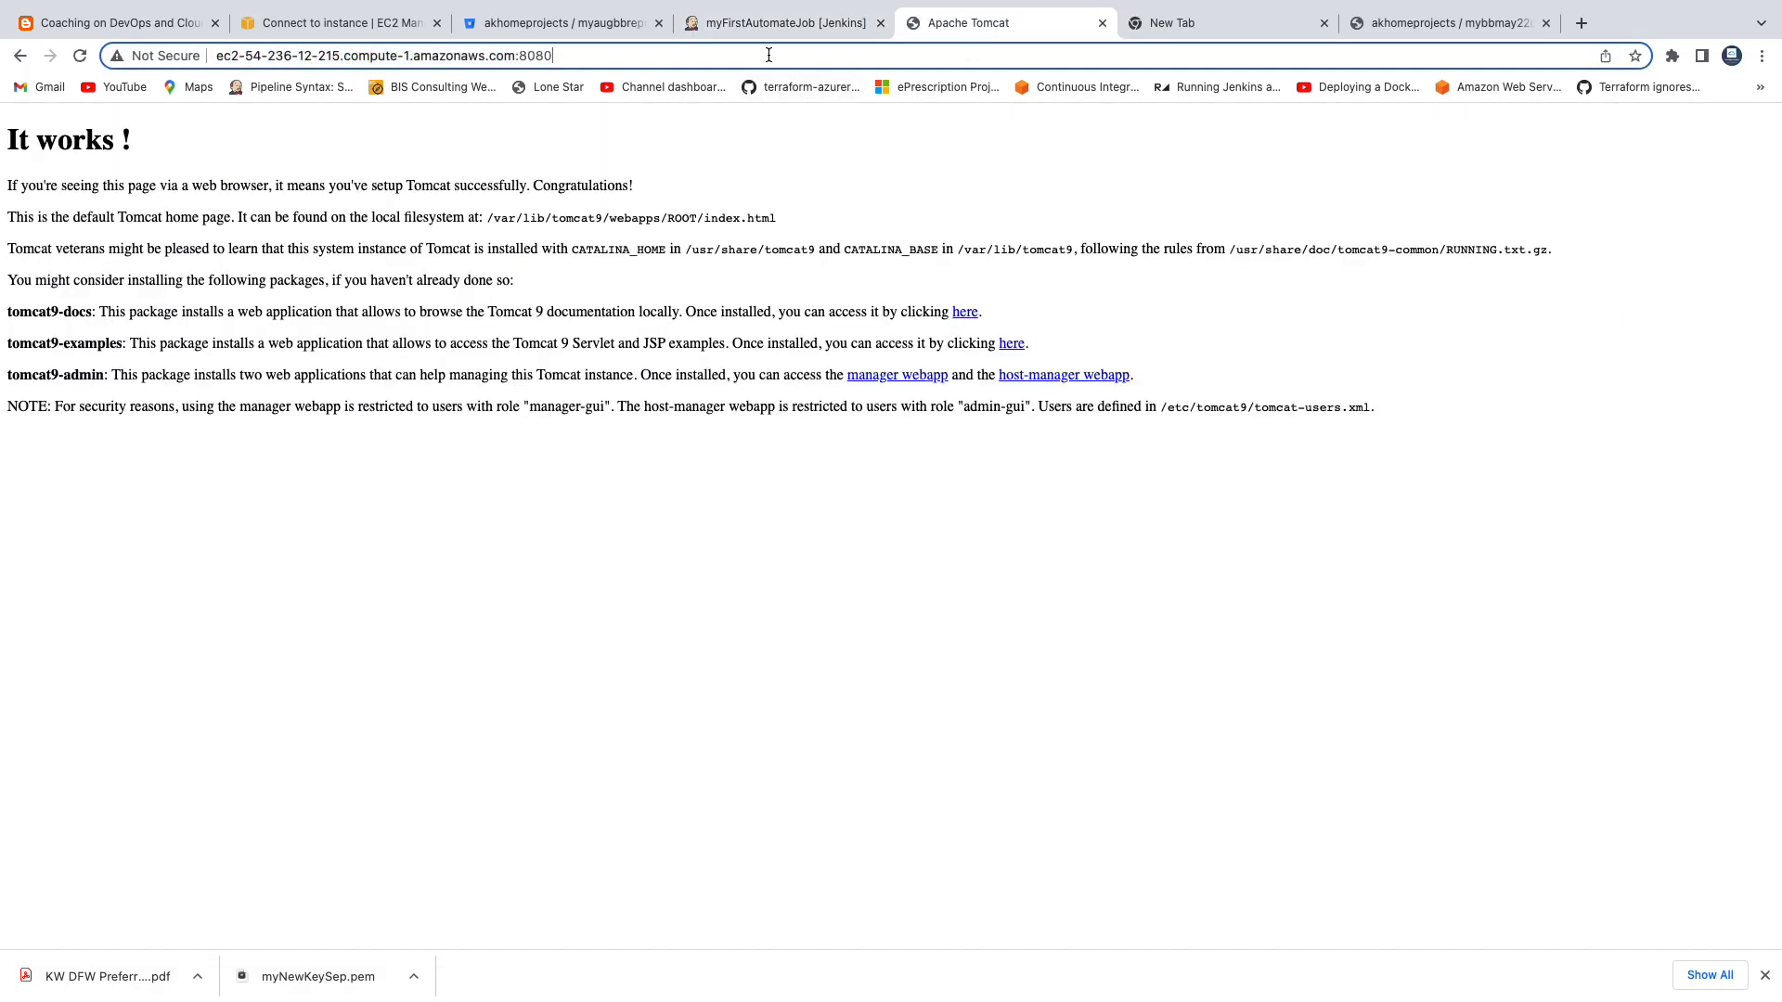
text(/MyW)
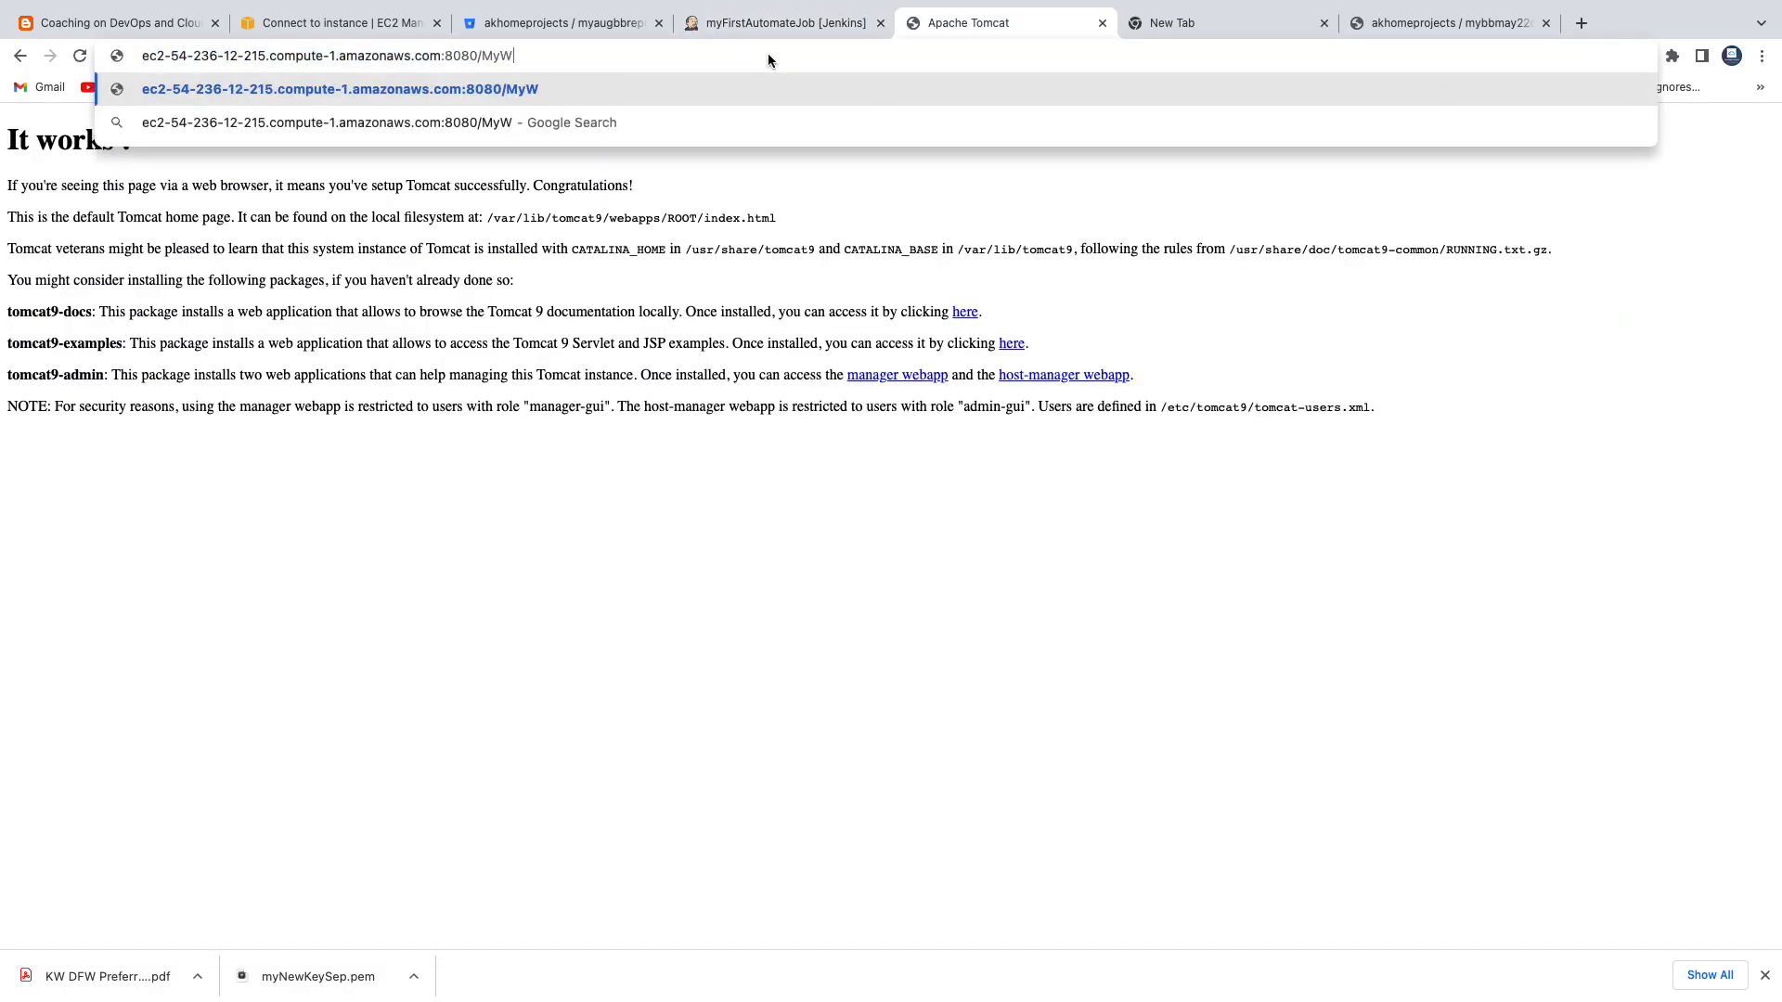
text(ebApp)
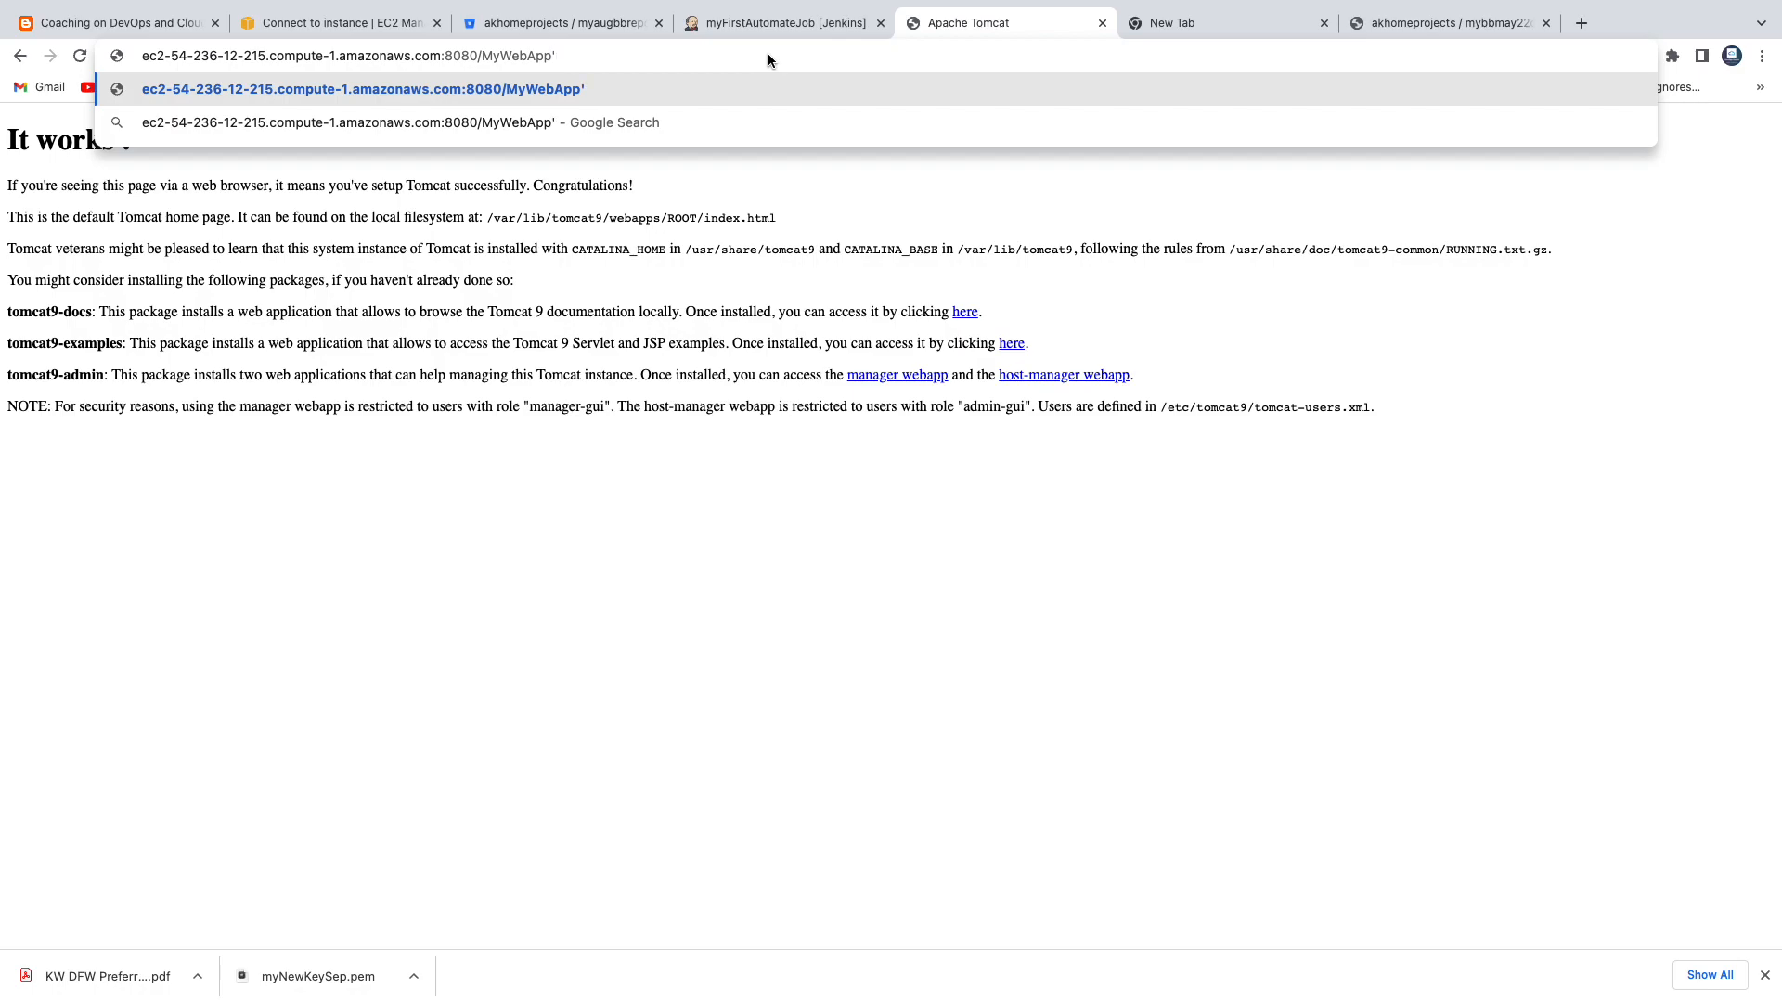
key(Return)
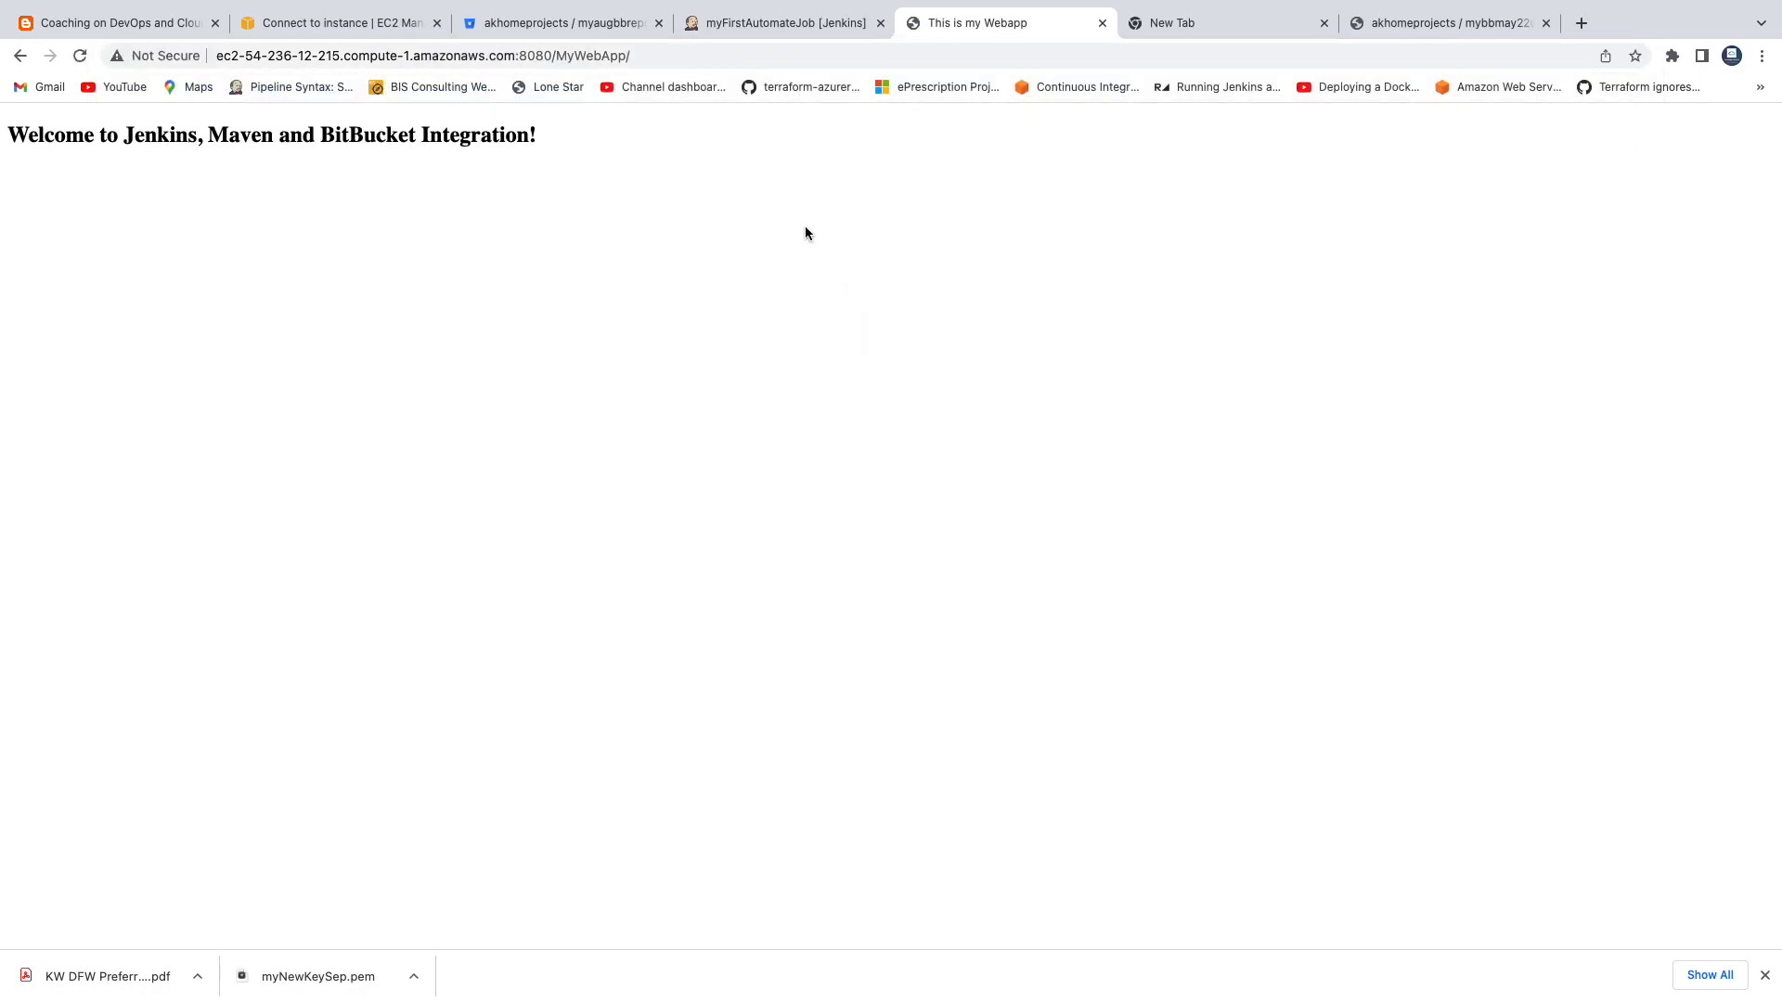
drag(146, 135, 413, 135)
click(493, 187)
drag(188, 136, 320, 135)
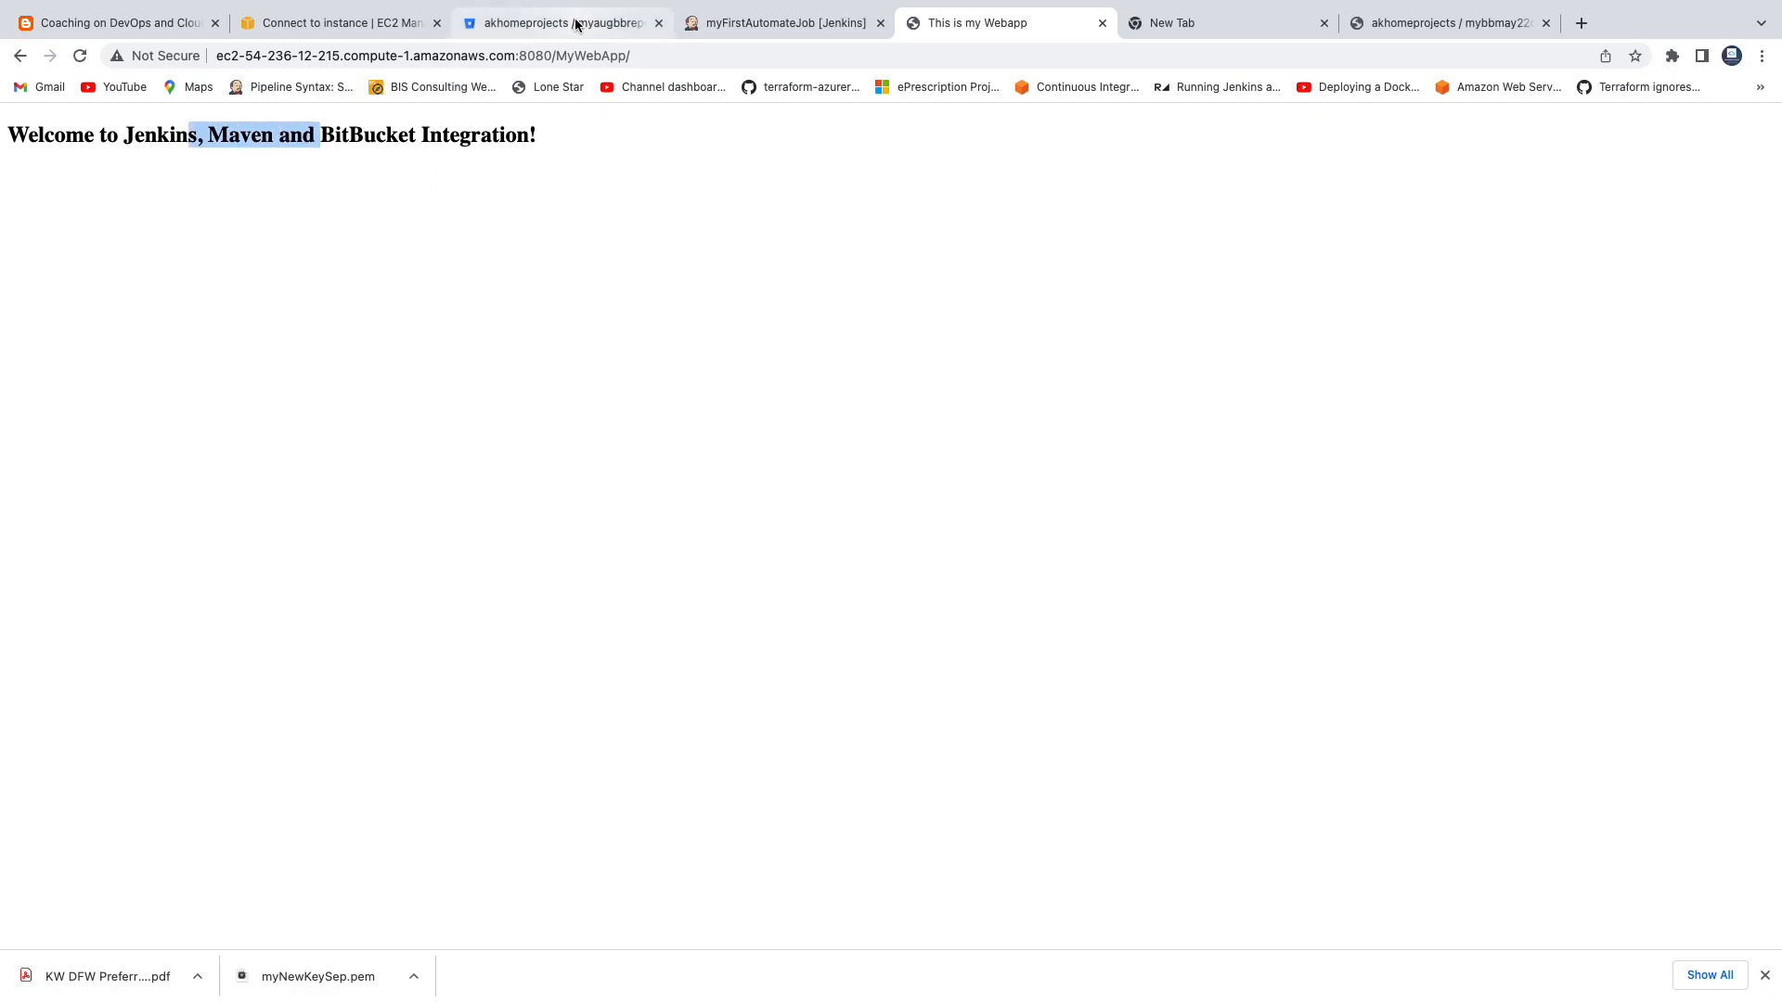
click(459, 108)
drag(153, 136, 303, 135)
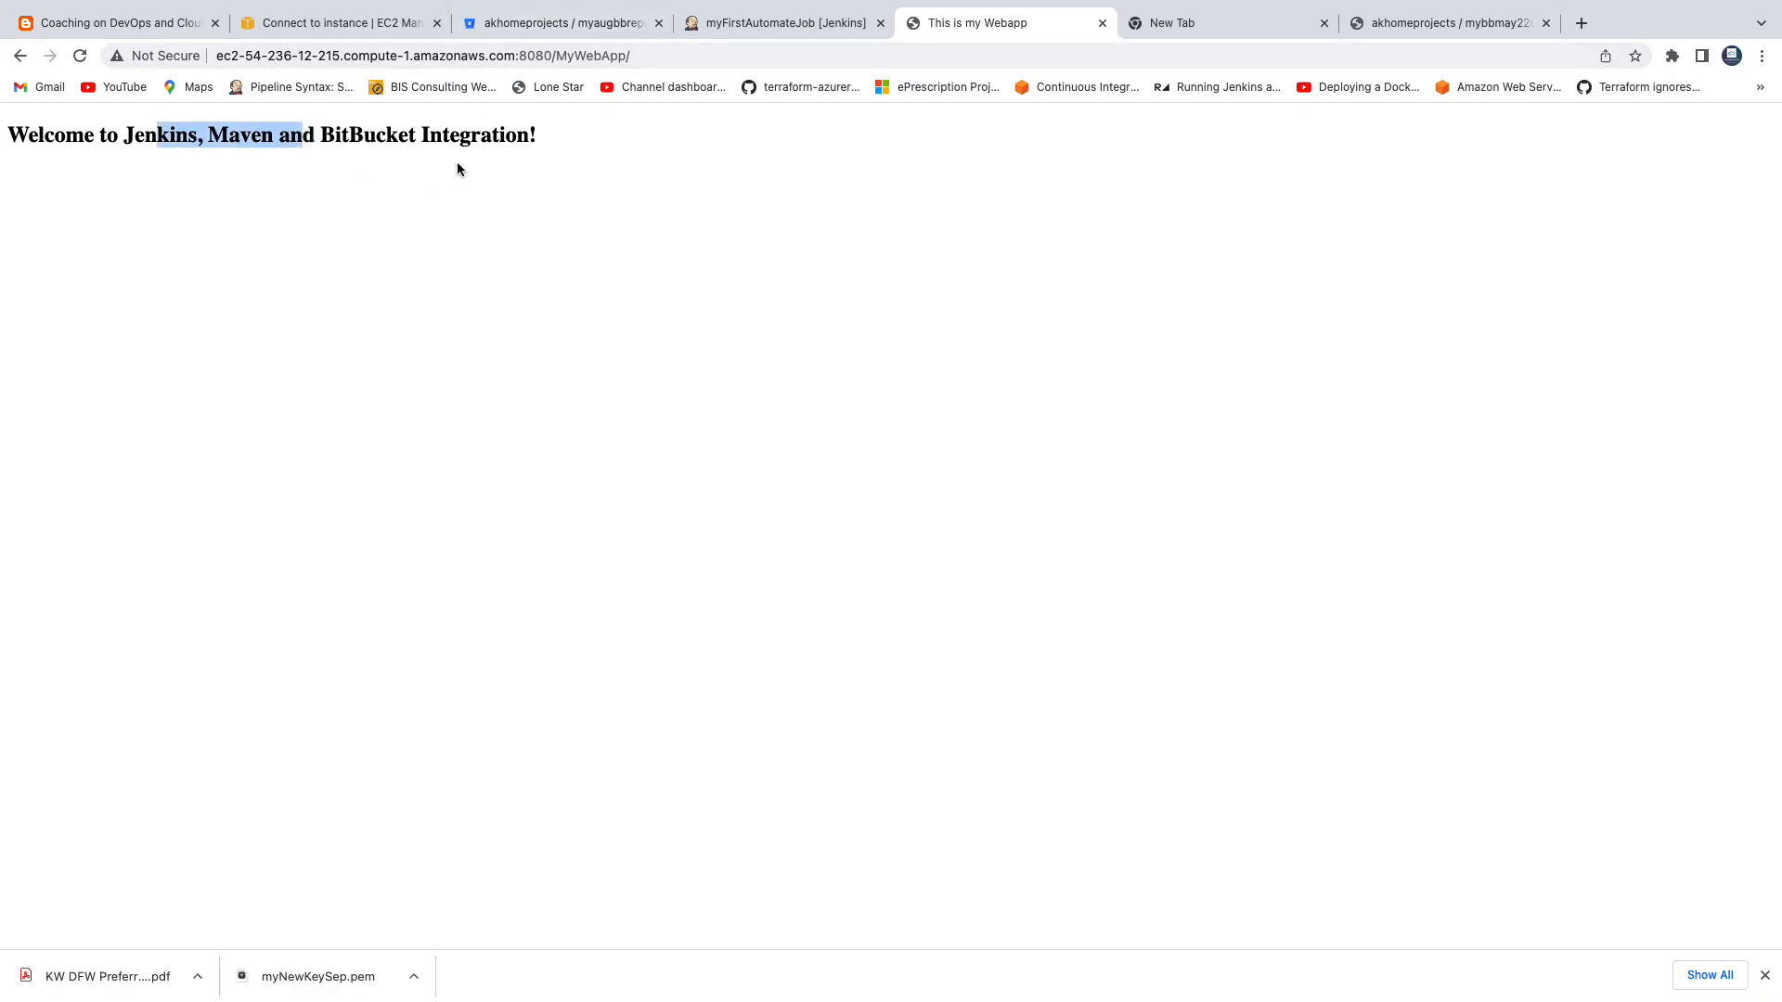
Switch to Bitbucket, open MyWebApp/src/main/webapp/index.jsp in myAugBBRepo and locate the welcome heading in its code.
click(614, 18)
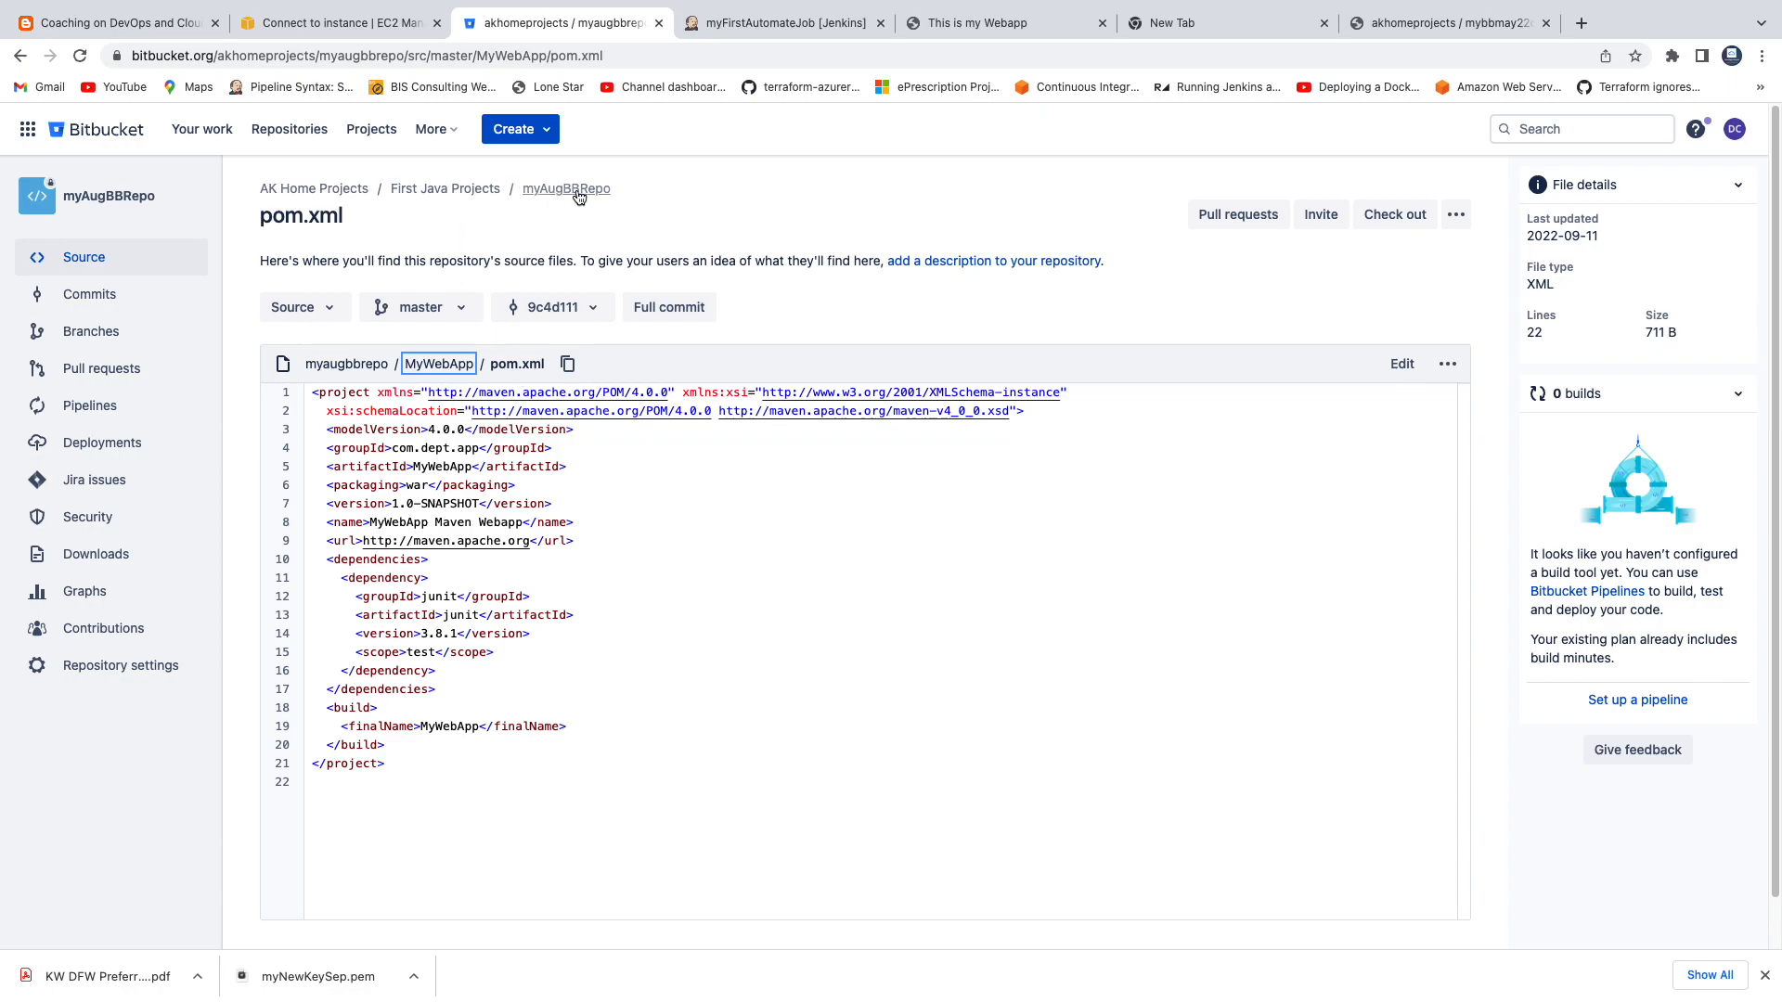
click(575, 190)
click(271, 427)
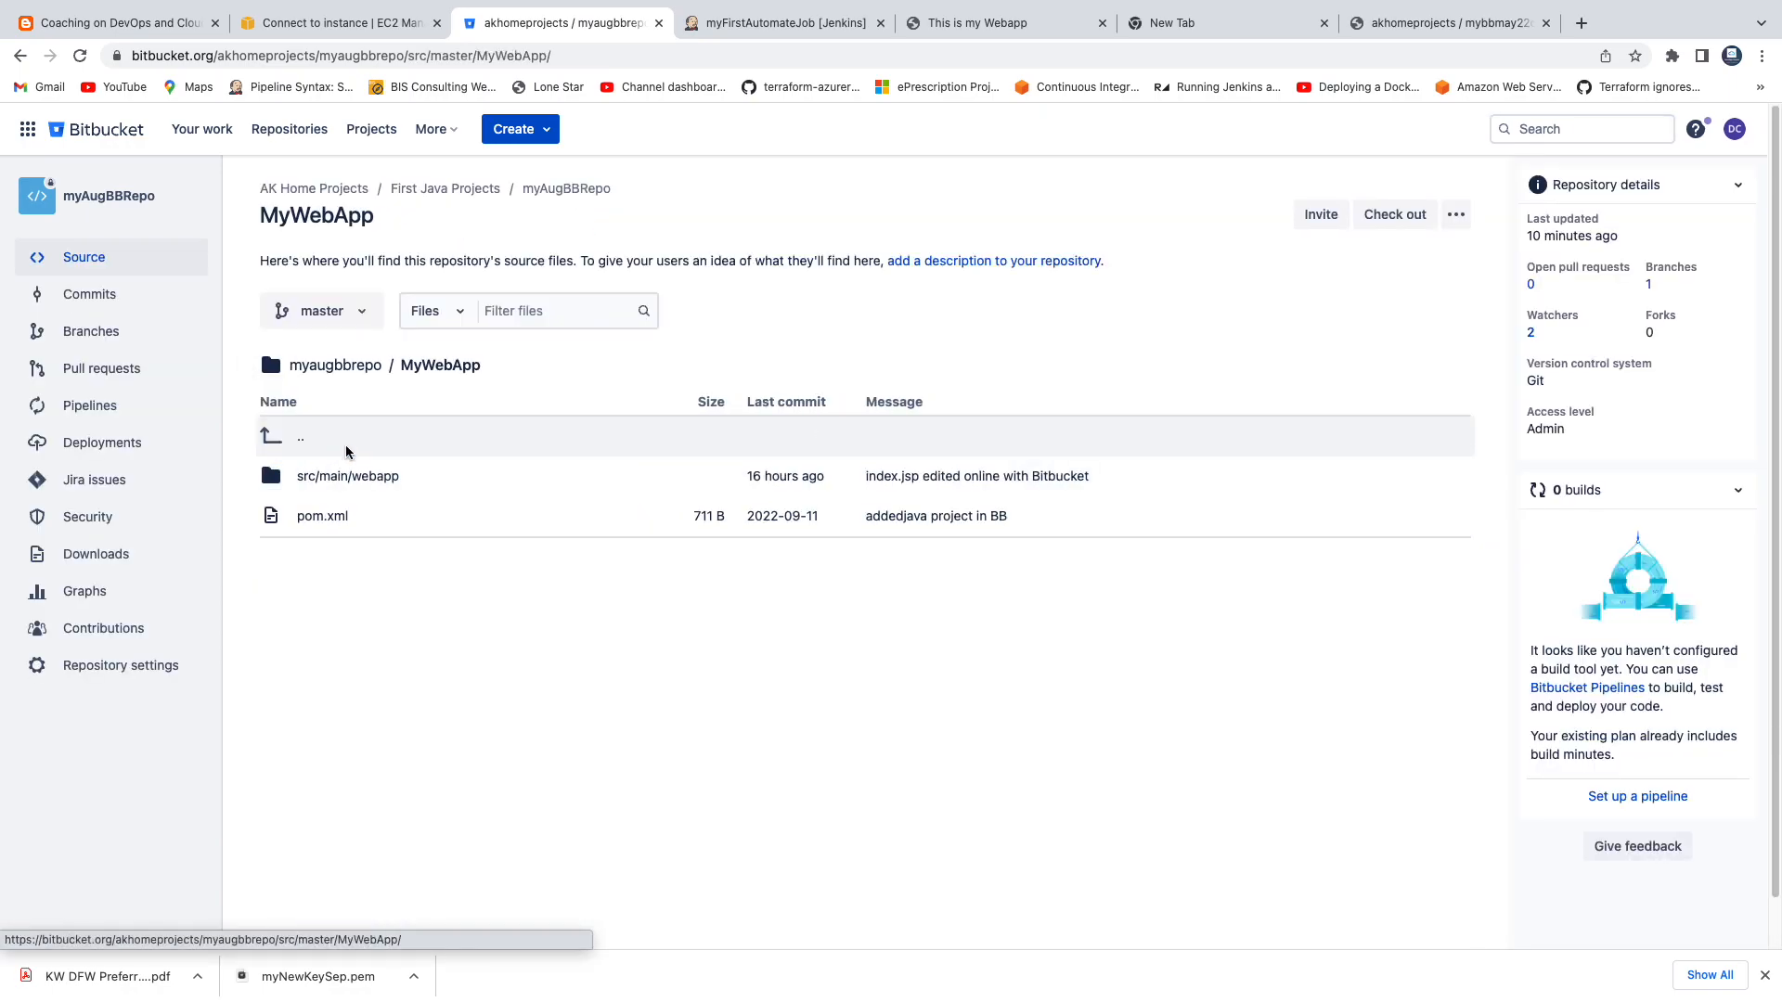
click(346, 478)
click(322, 514)
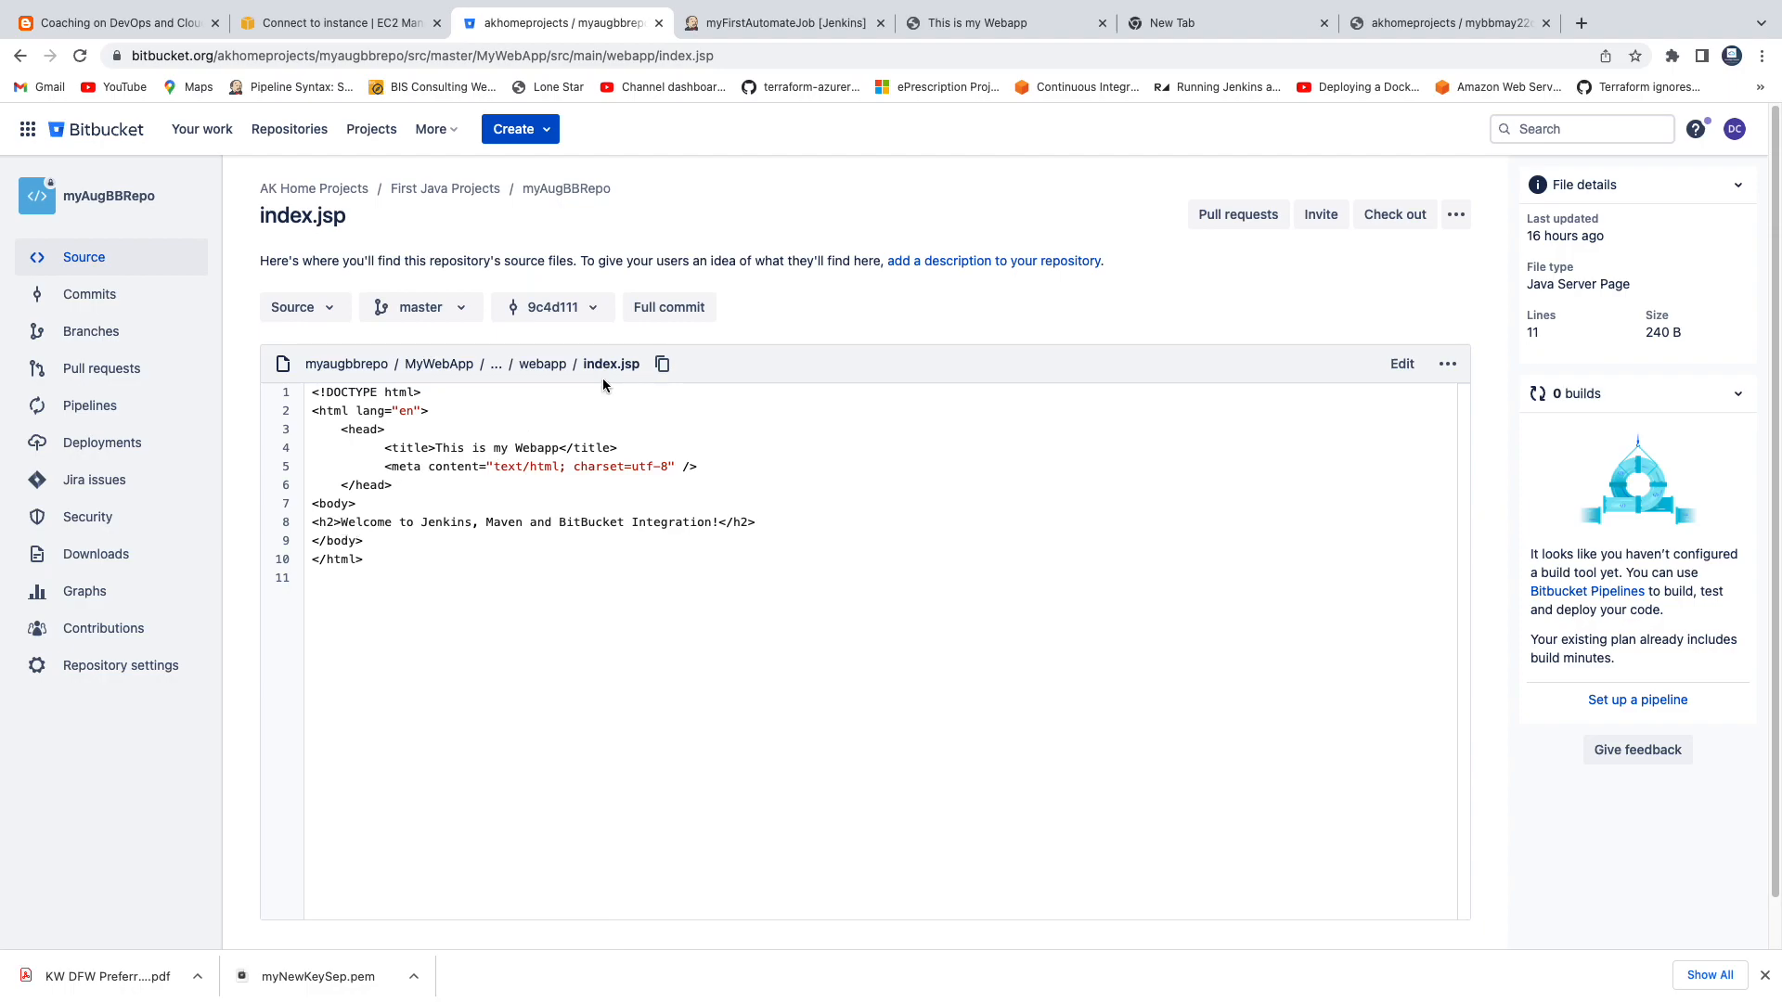
drag(344, 525, 718, 521)
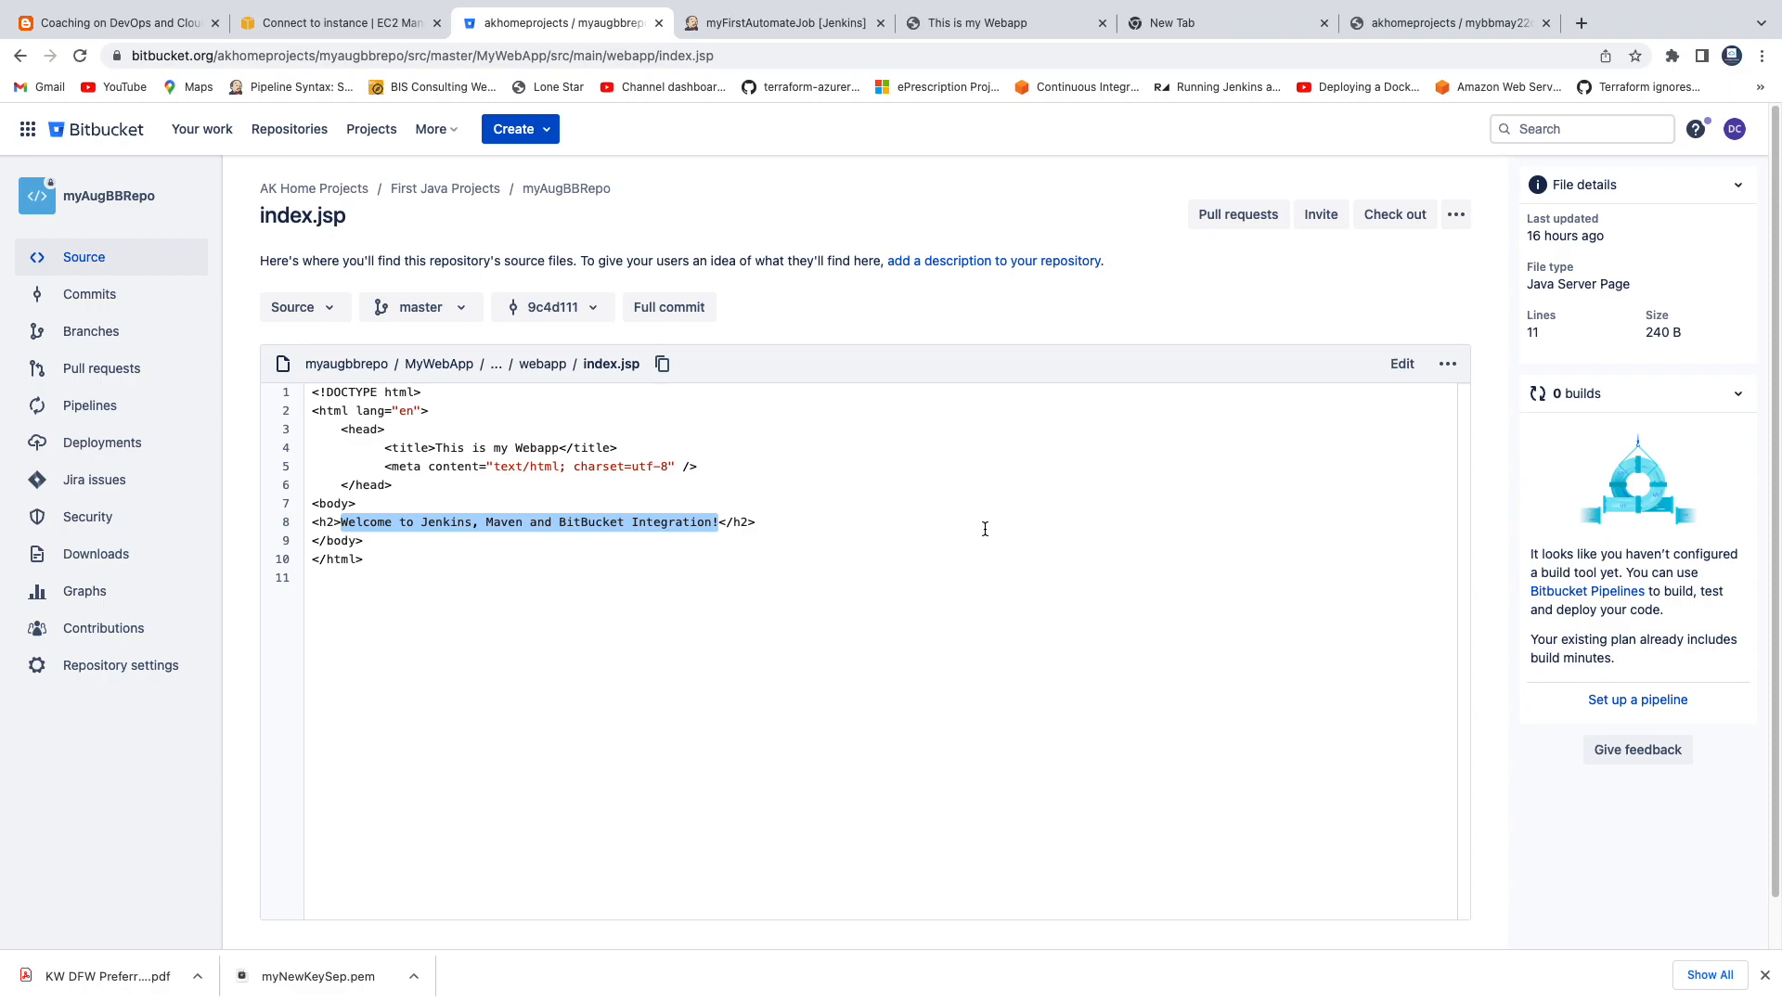
Edit index.jsp to insert "We are implementing CI - using Jenkins Freestyle Job.. " before the welcome text in the h2 heading.
click(1403, 365)
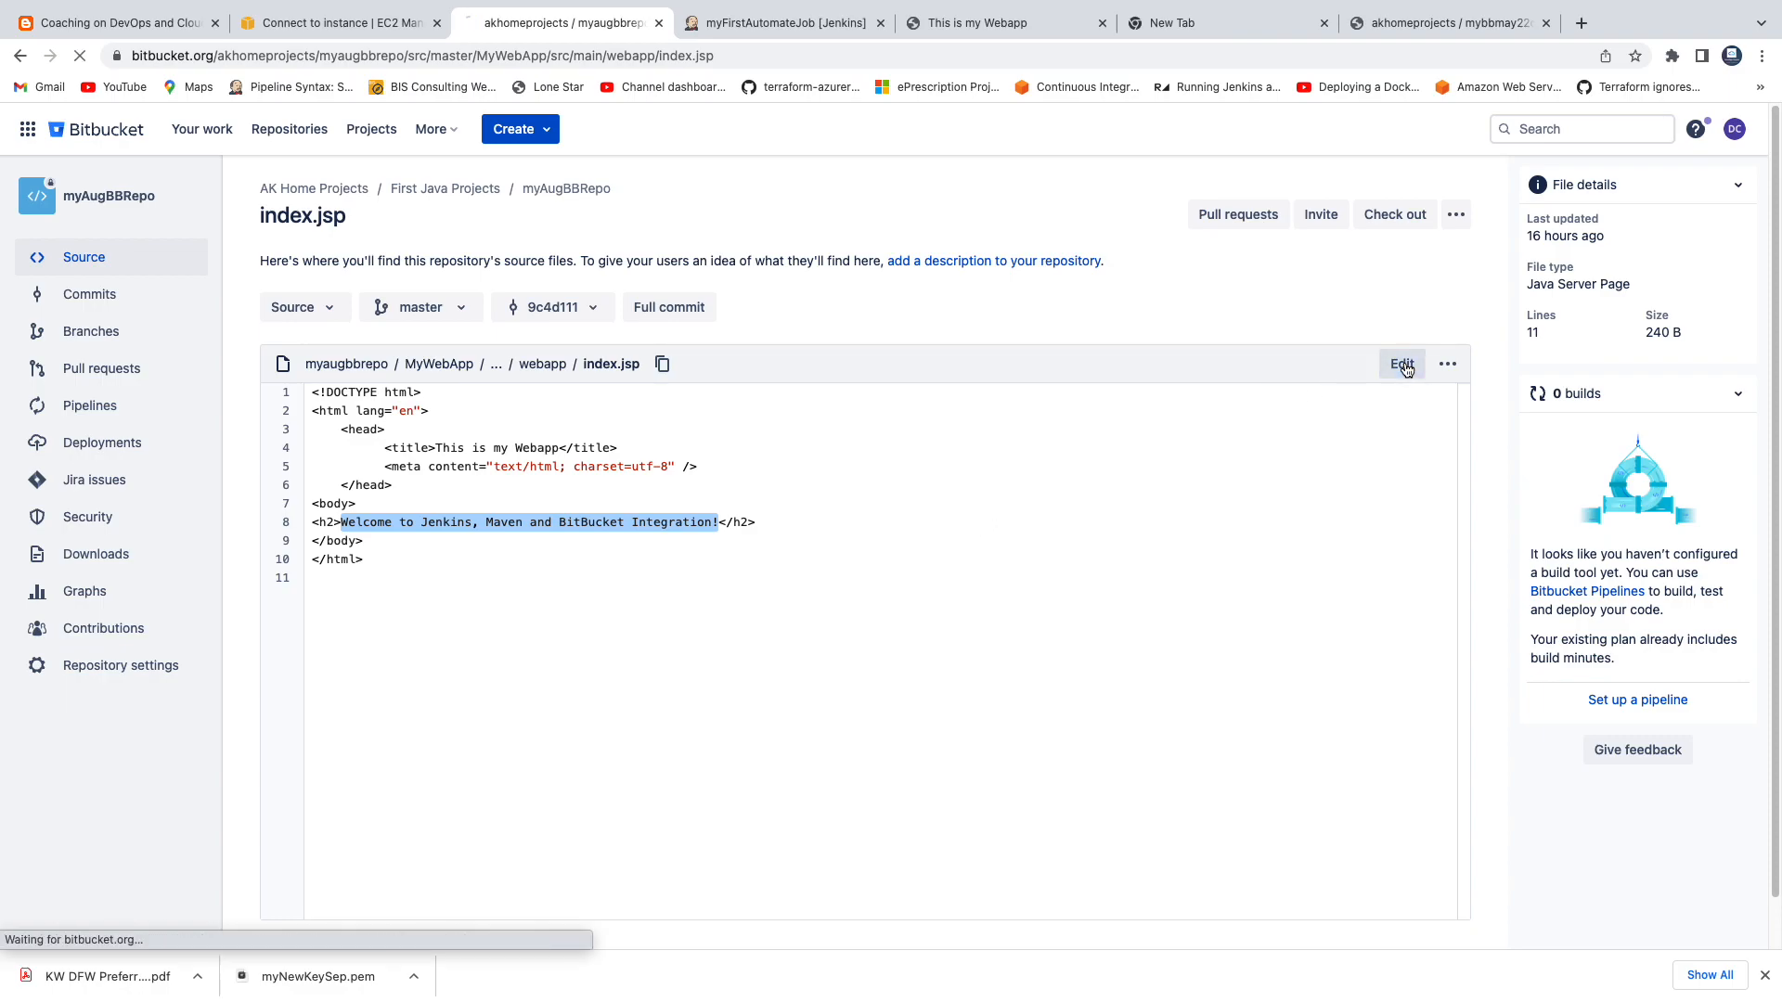
click(344, 503)
text(We are implementinh)
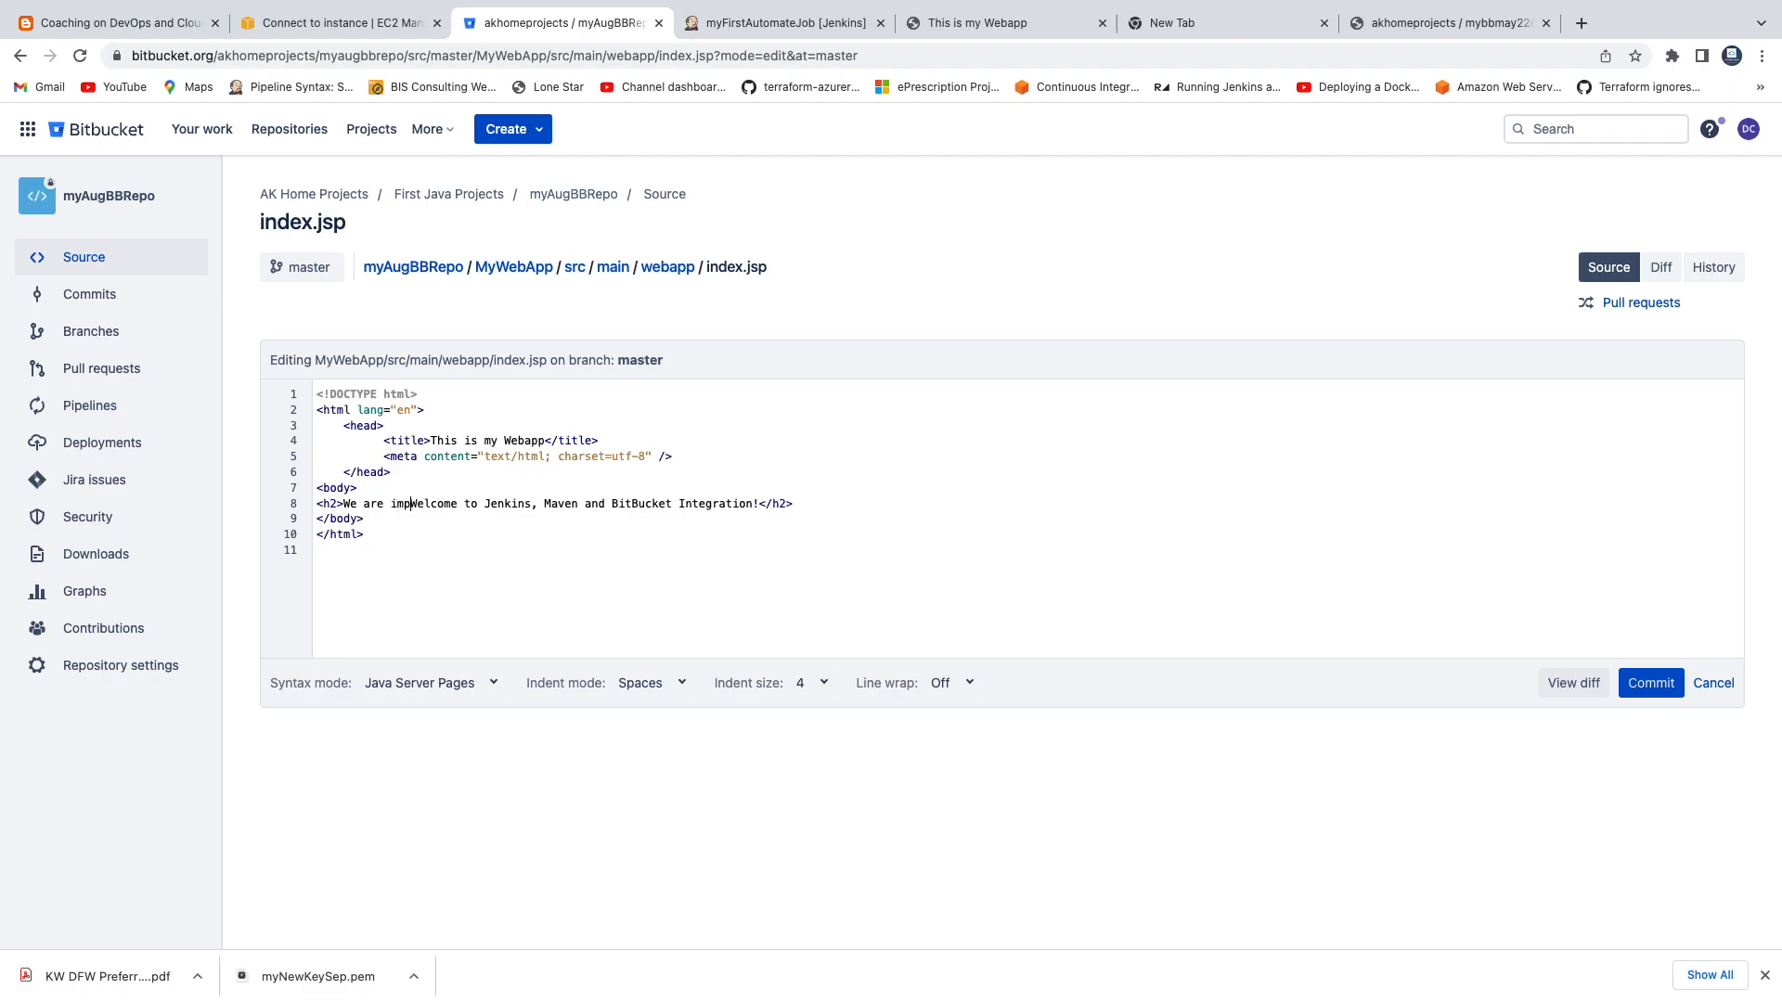
key(BackSpace)
key(BackSpace)
text(g CI )
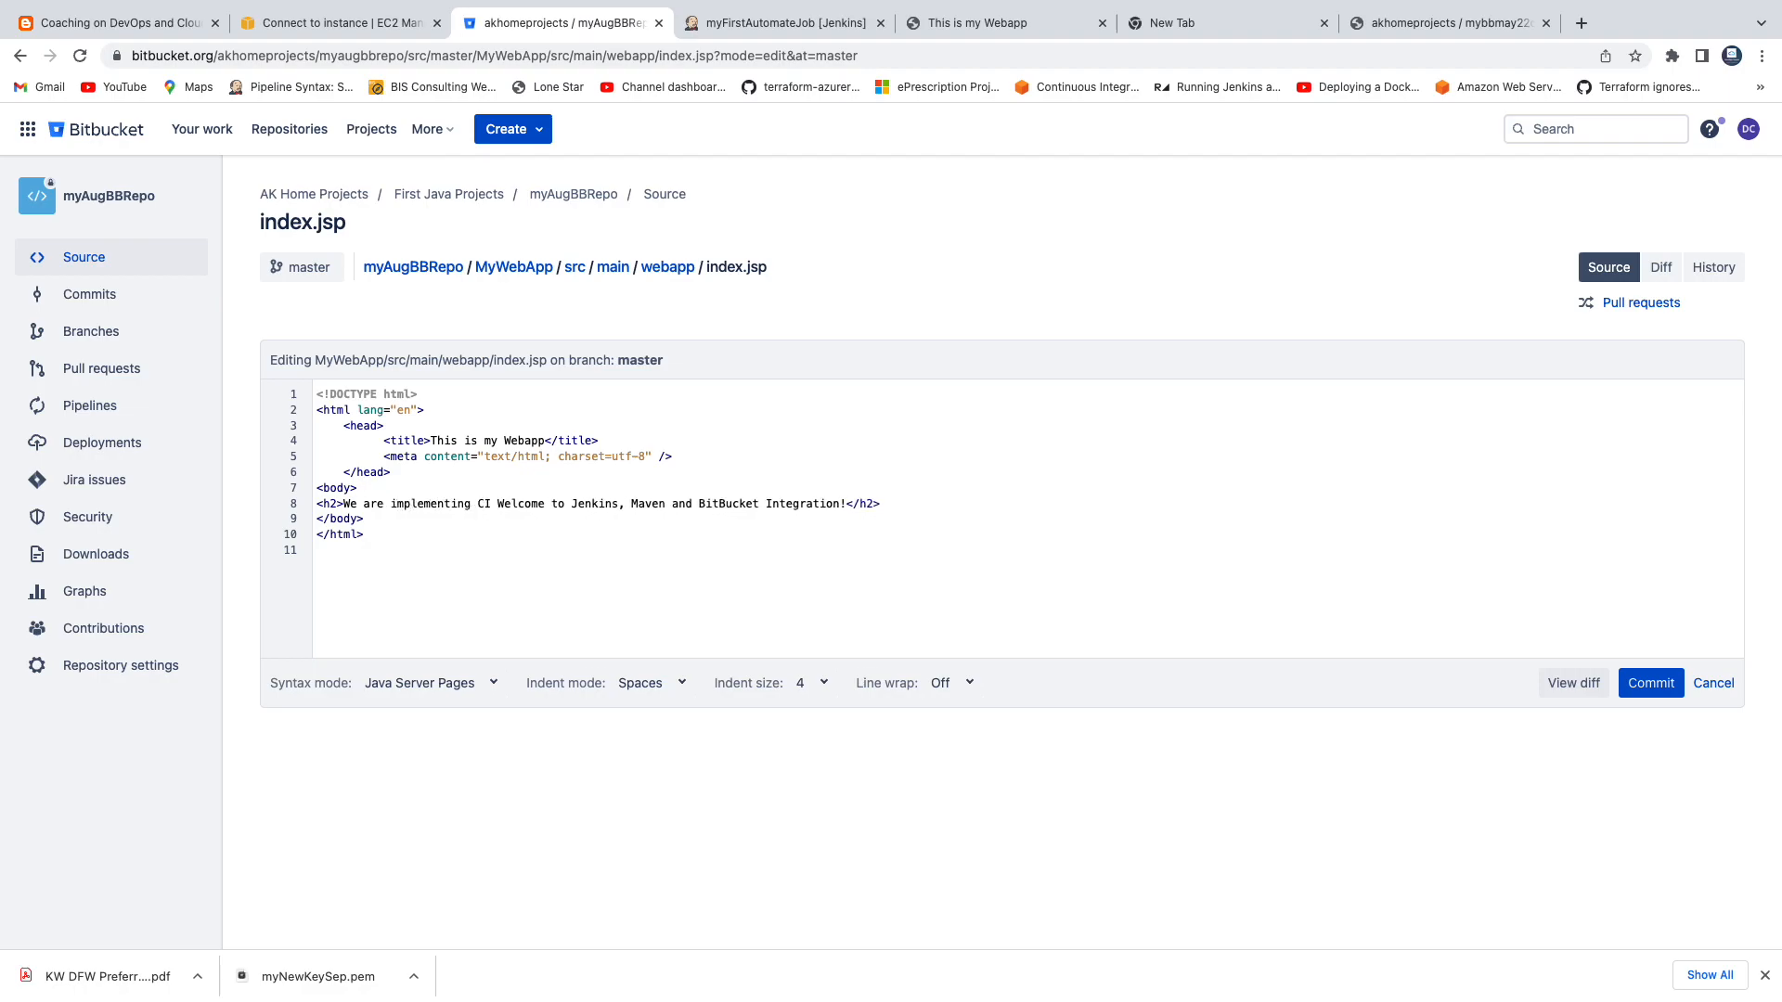
text(- using )
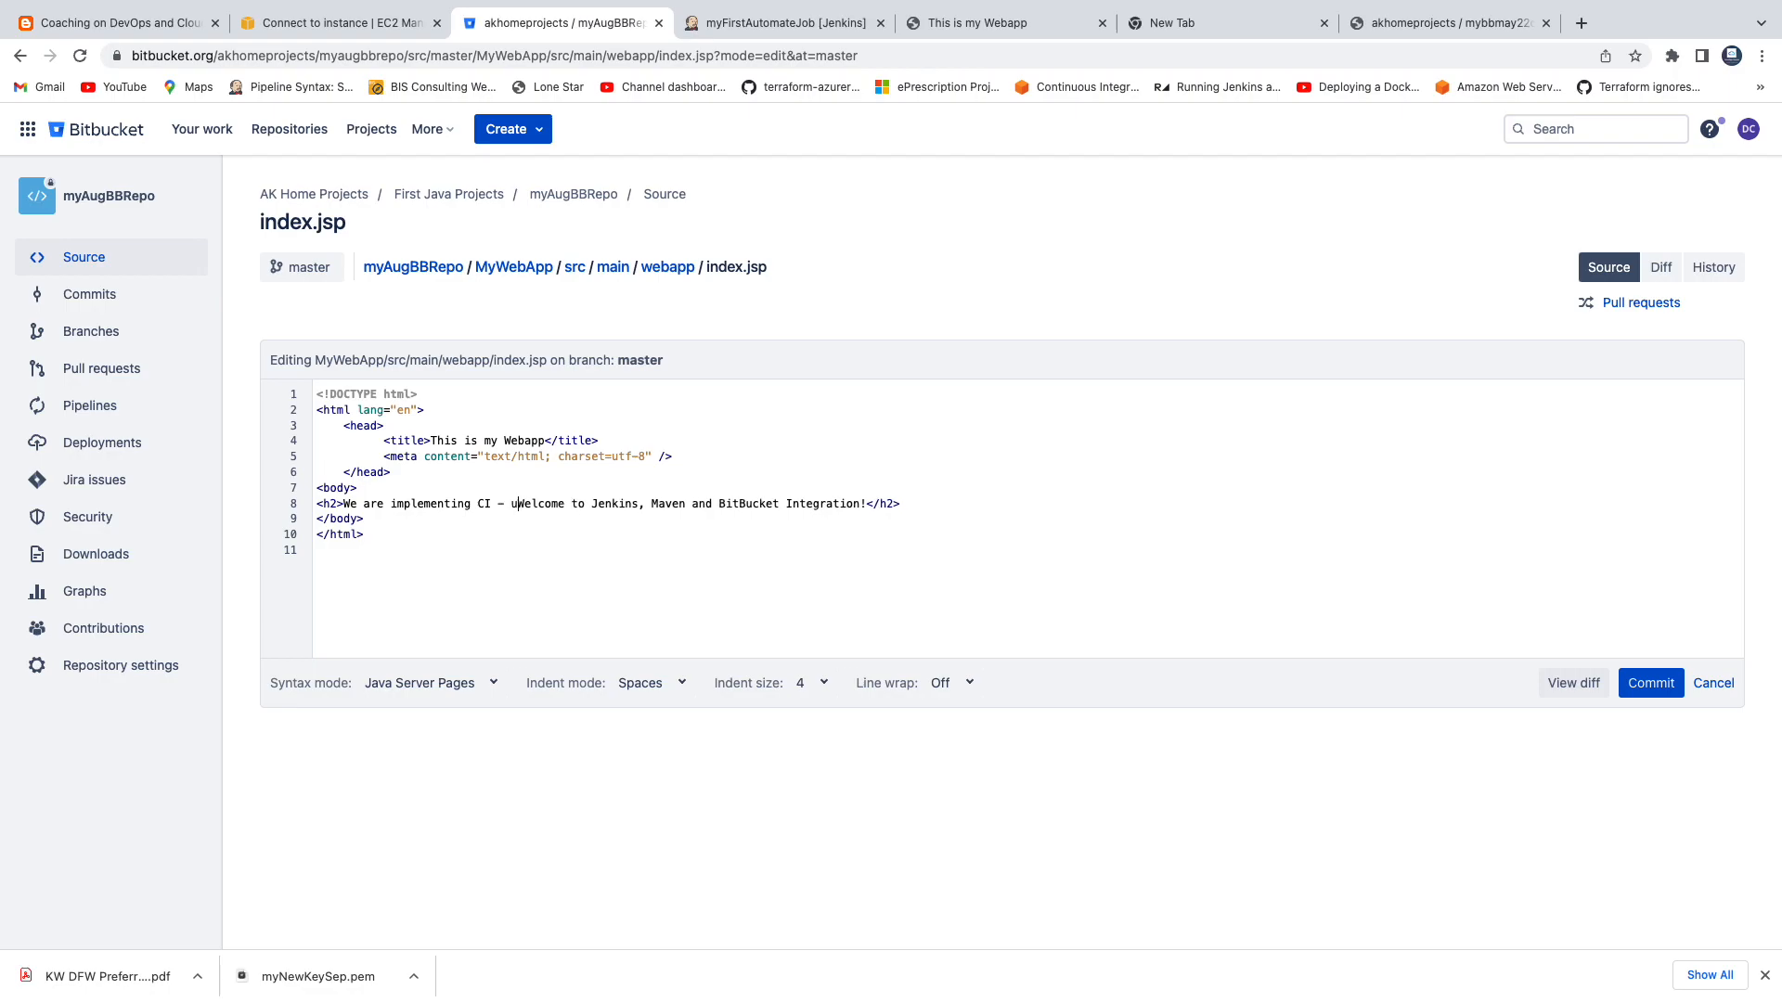
text(Jenkins Fre)
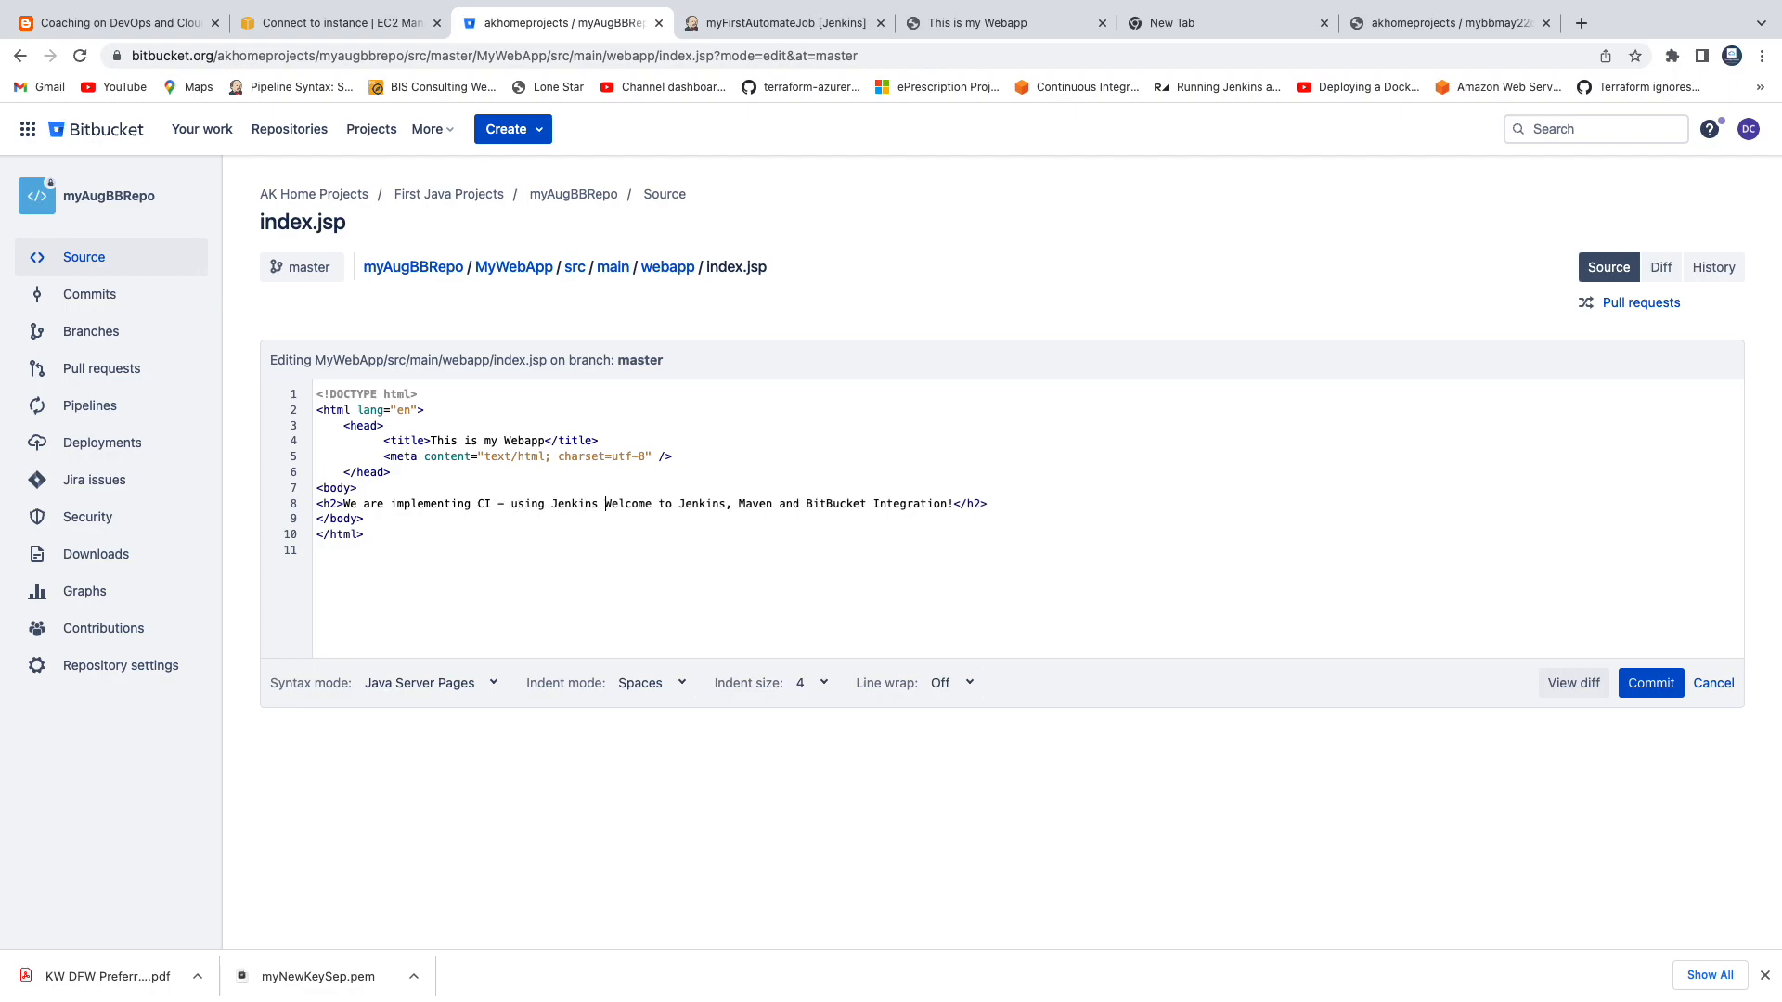
text(estyle J)
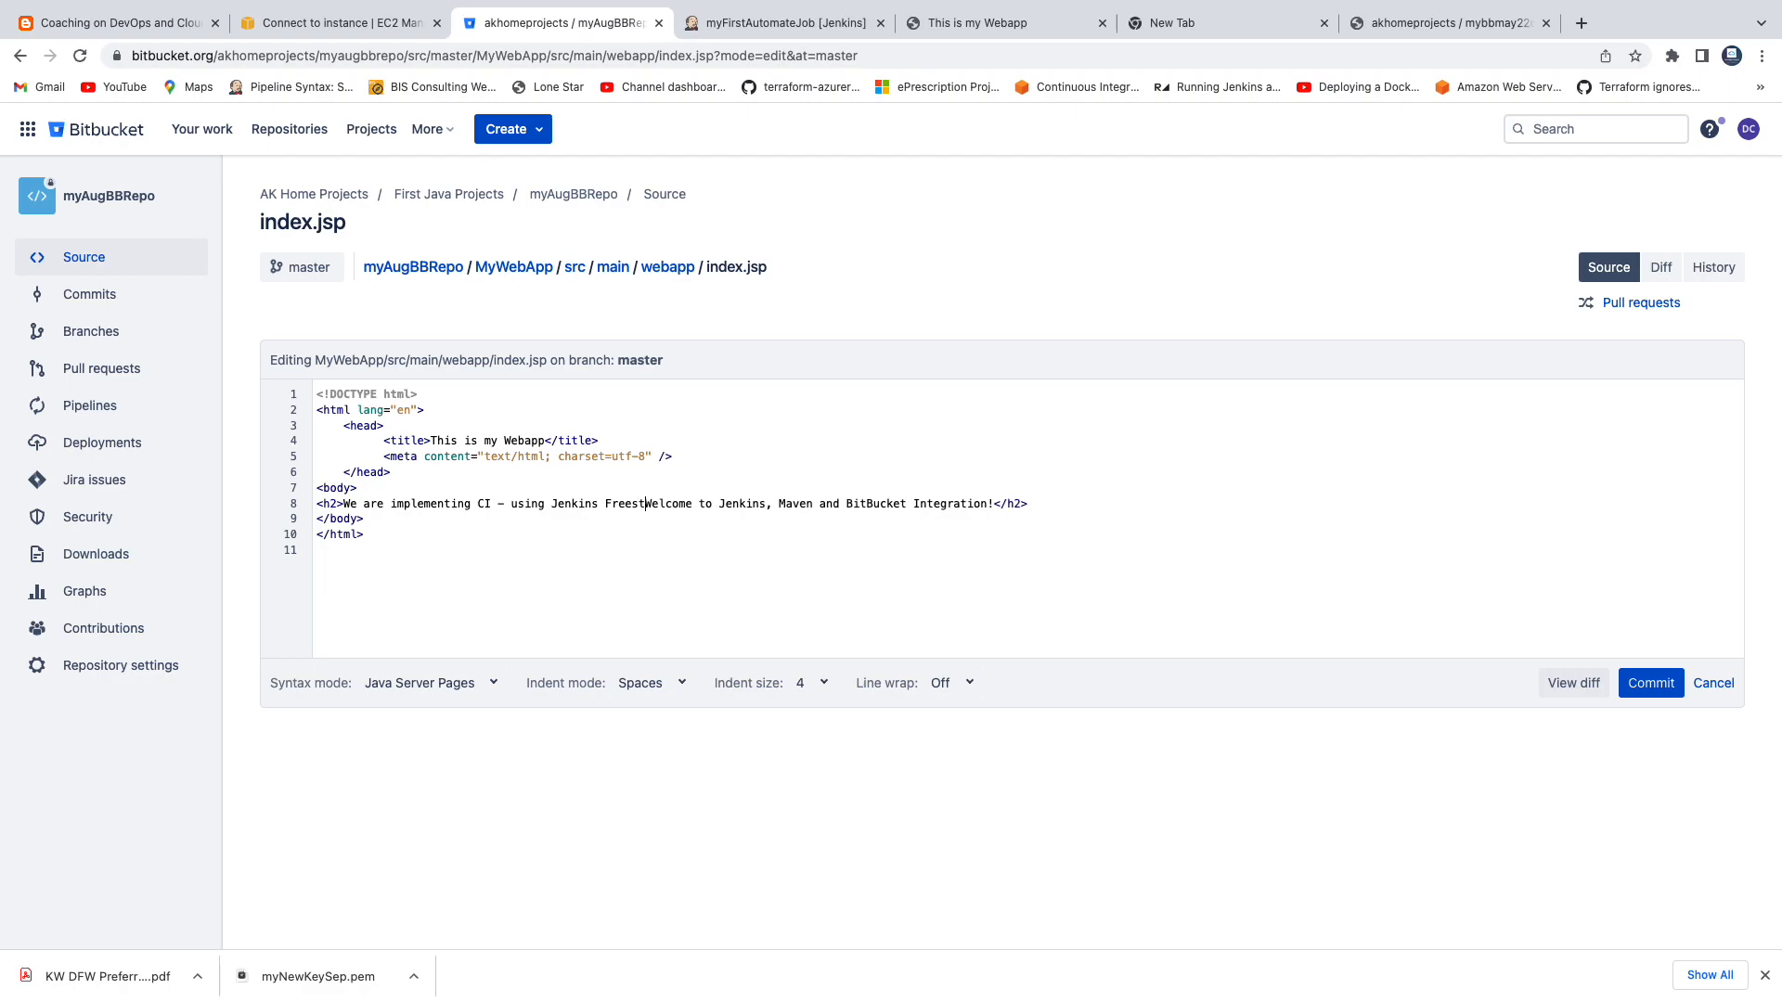
text(ob..)
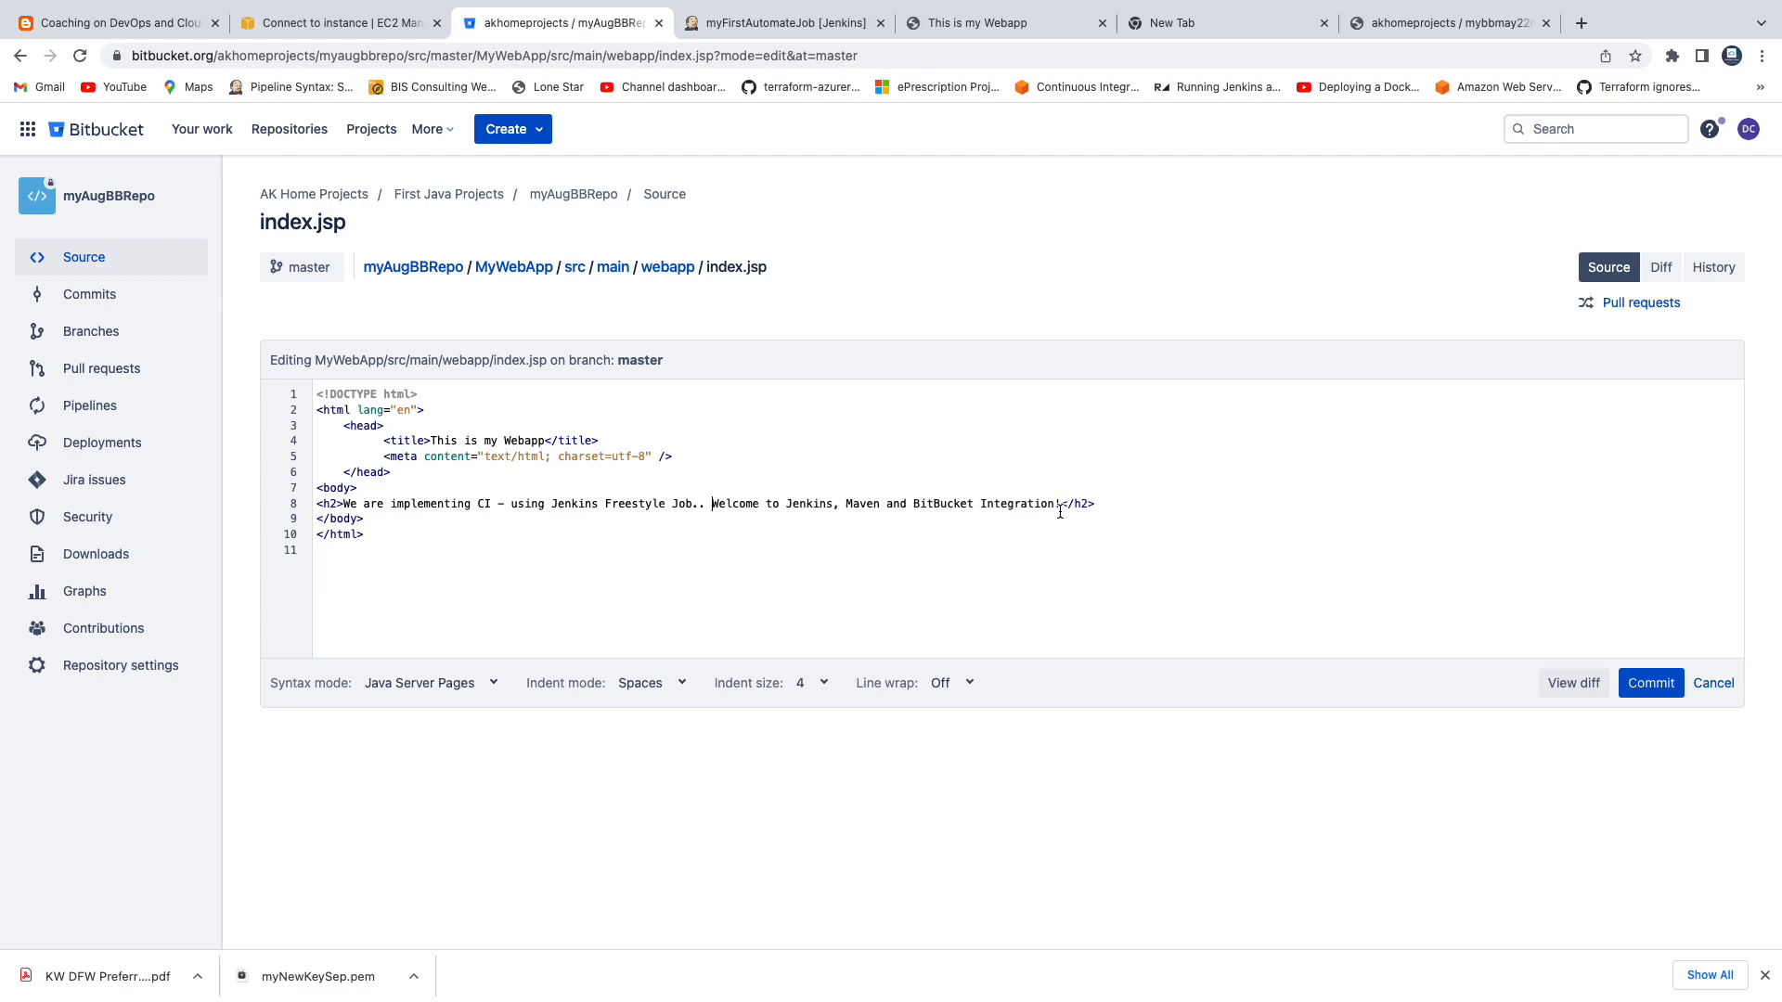
drag(1059, 506, 712, 504)
key(BackSpace)
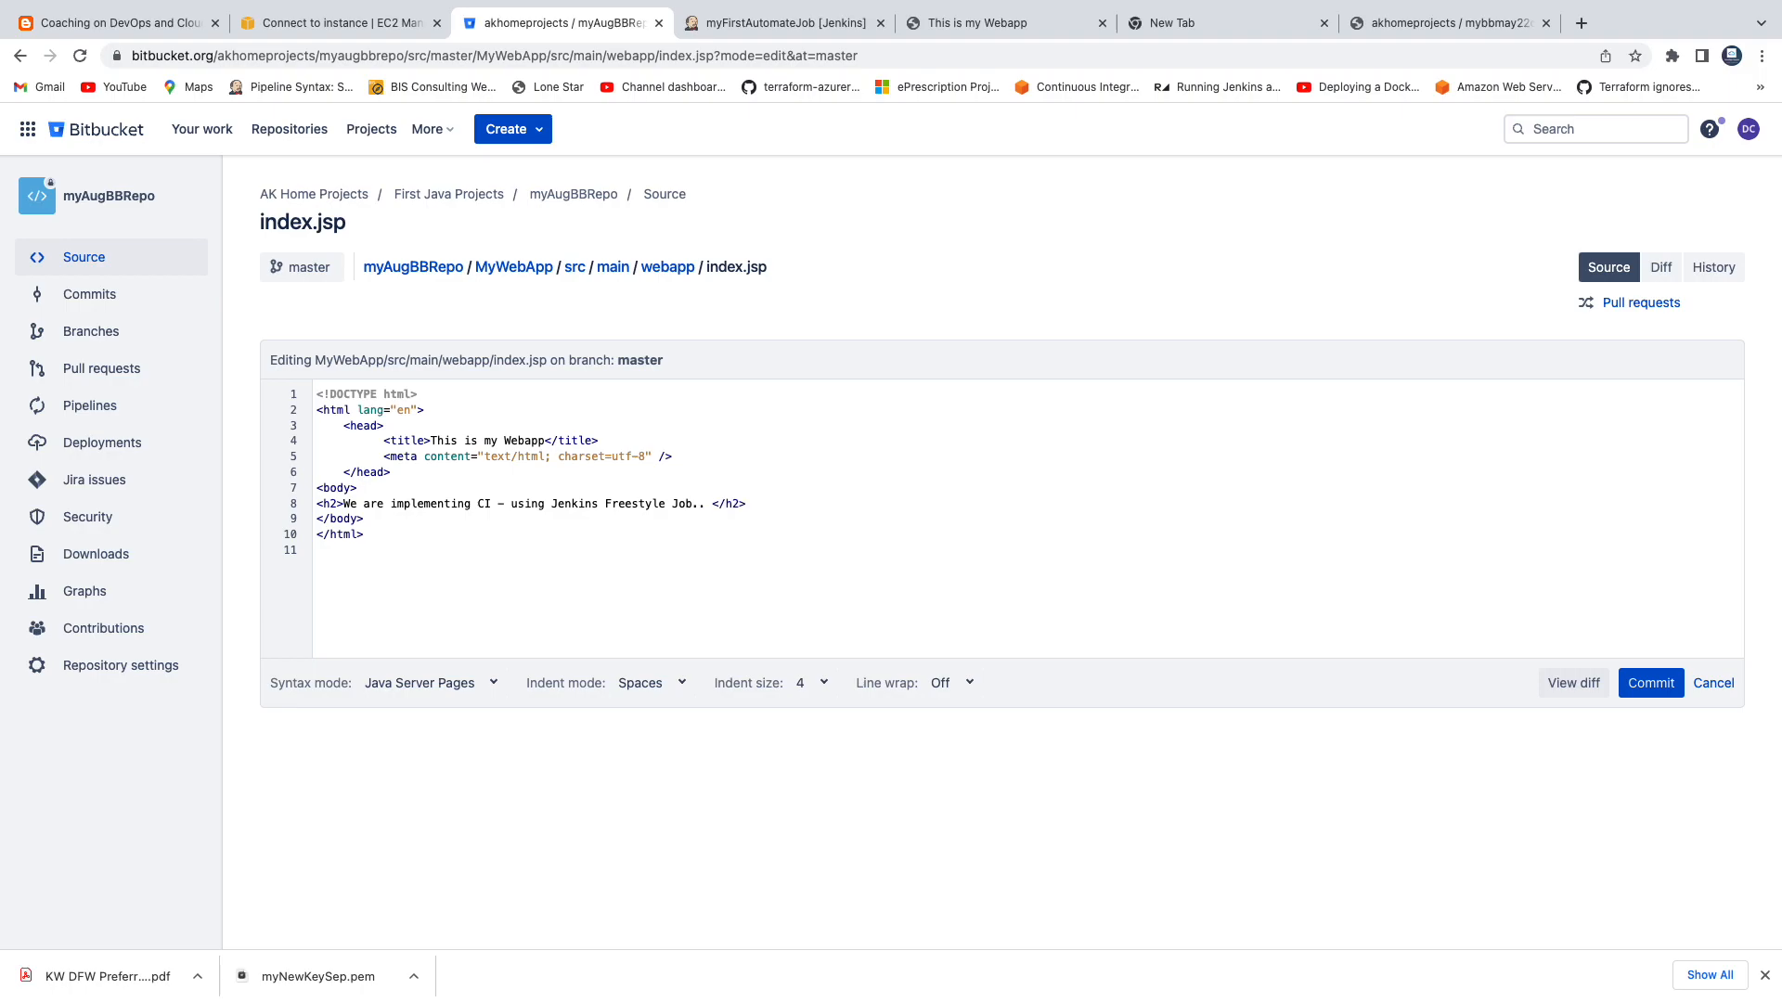
key(super+z)
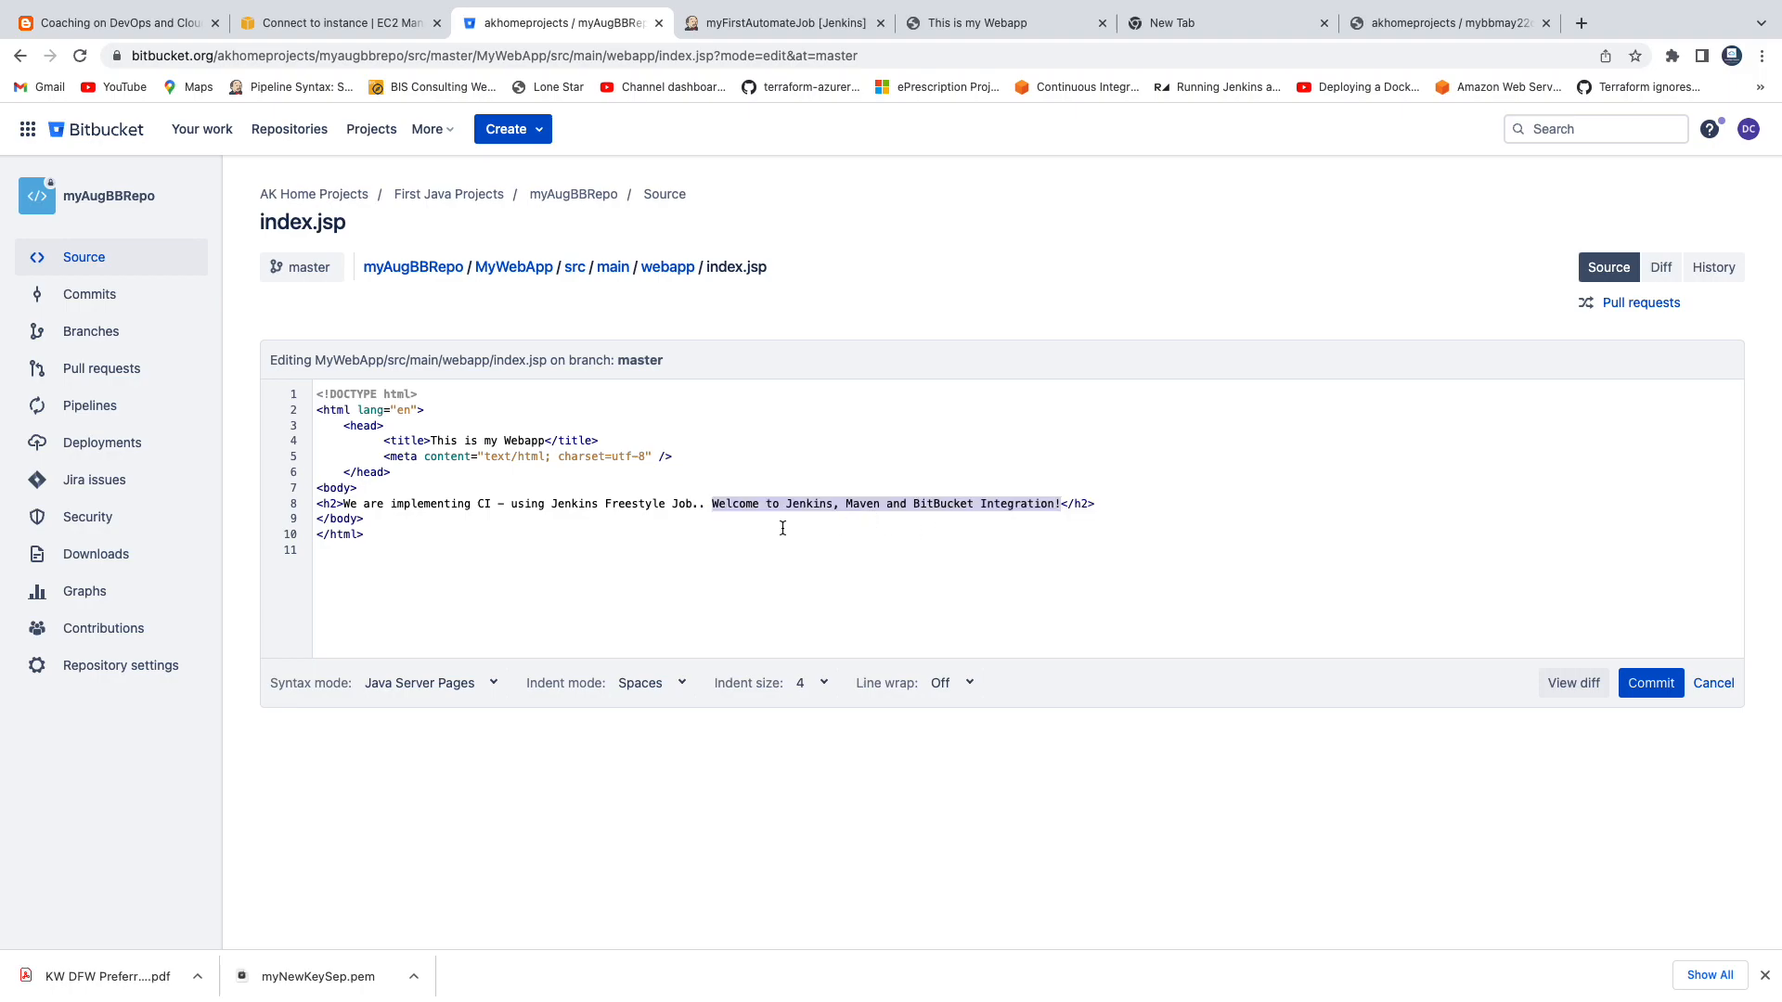
click(751, 526)
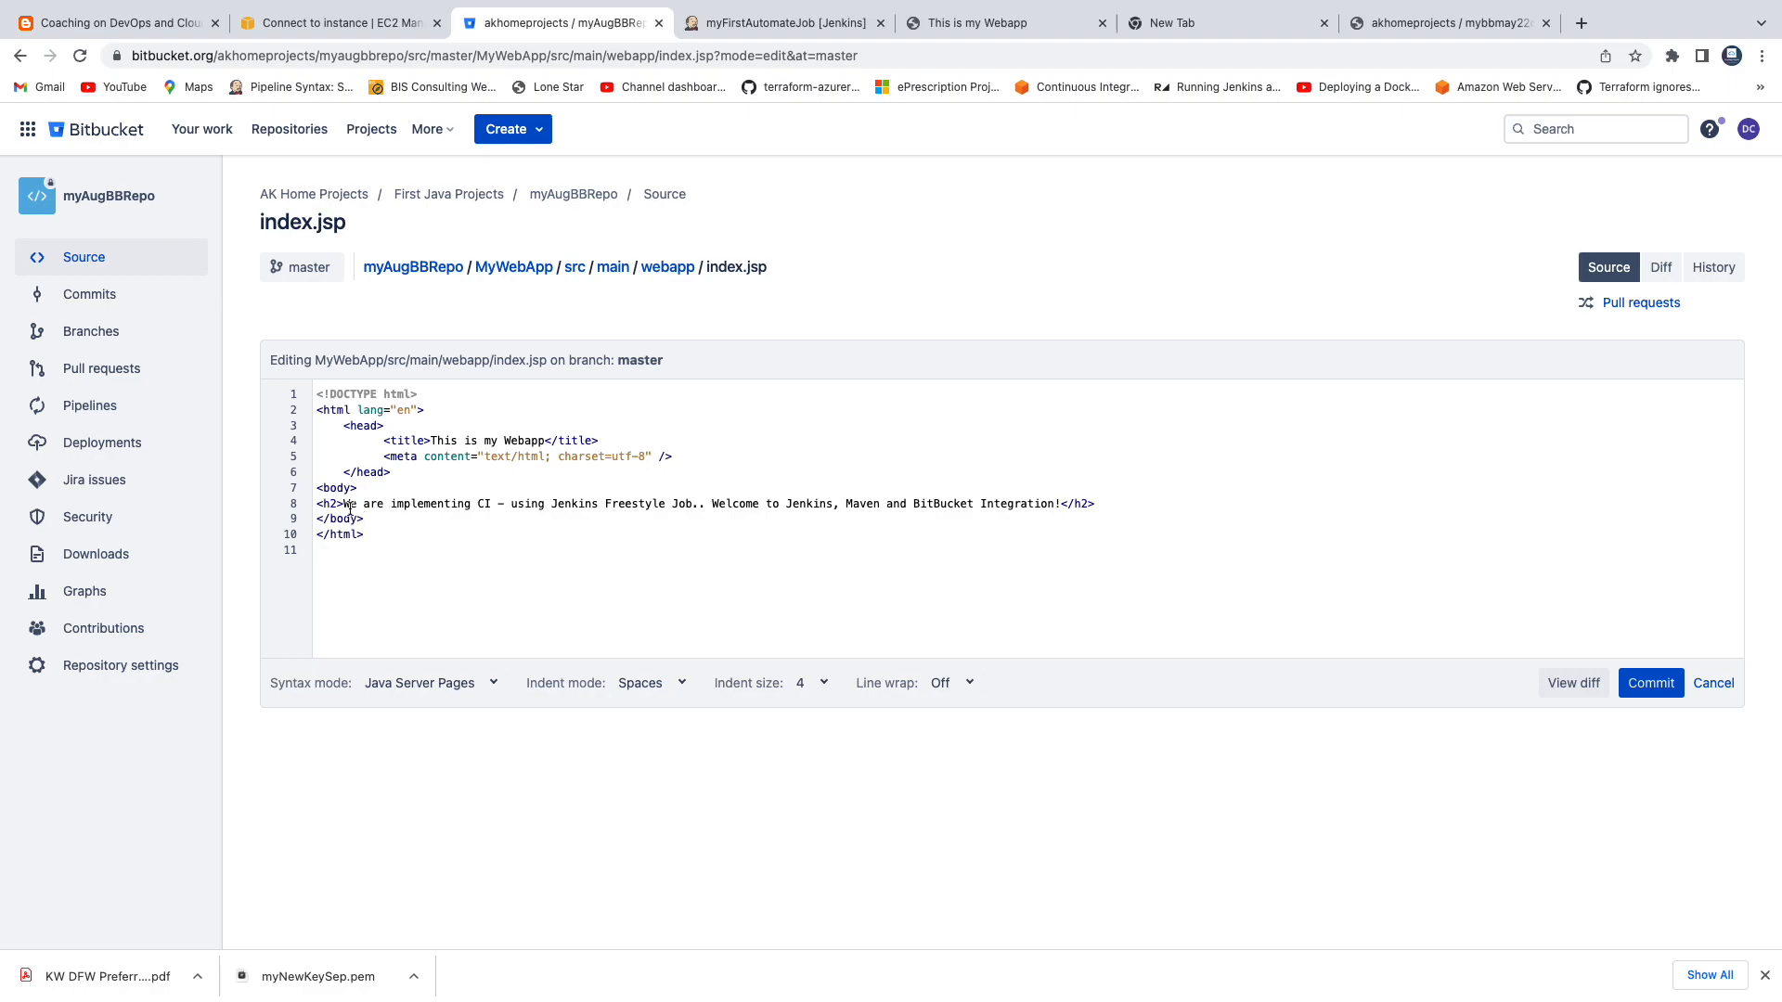
drag(346, 504, 1048, 511)
click(691, 541)
Commit the index.jsp change with the message "Testing Bitbucket and Jenkins Integration" and reopen that commit from the myAugBBRepo source listing.
click(1667, 698)
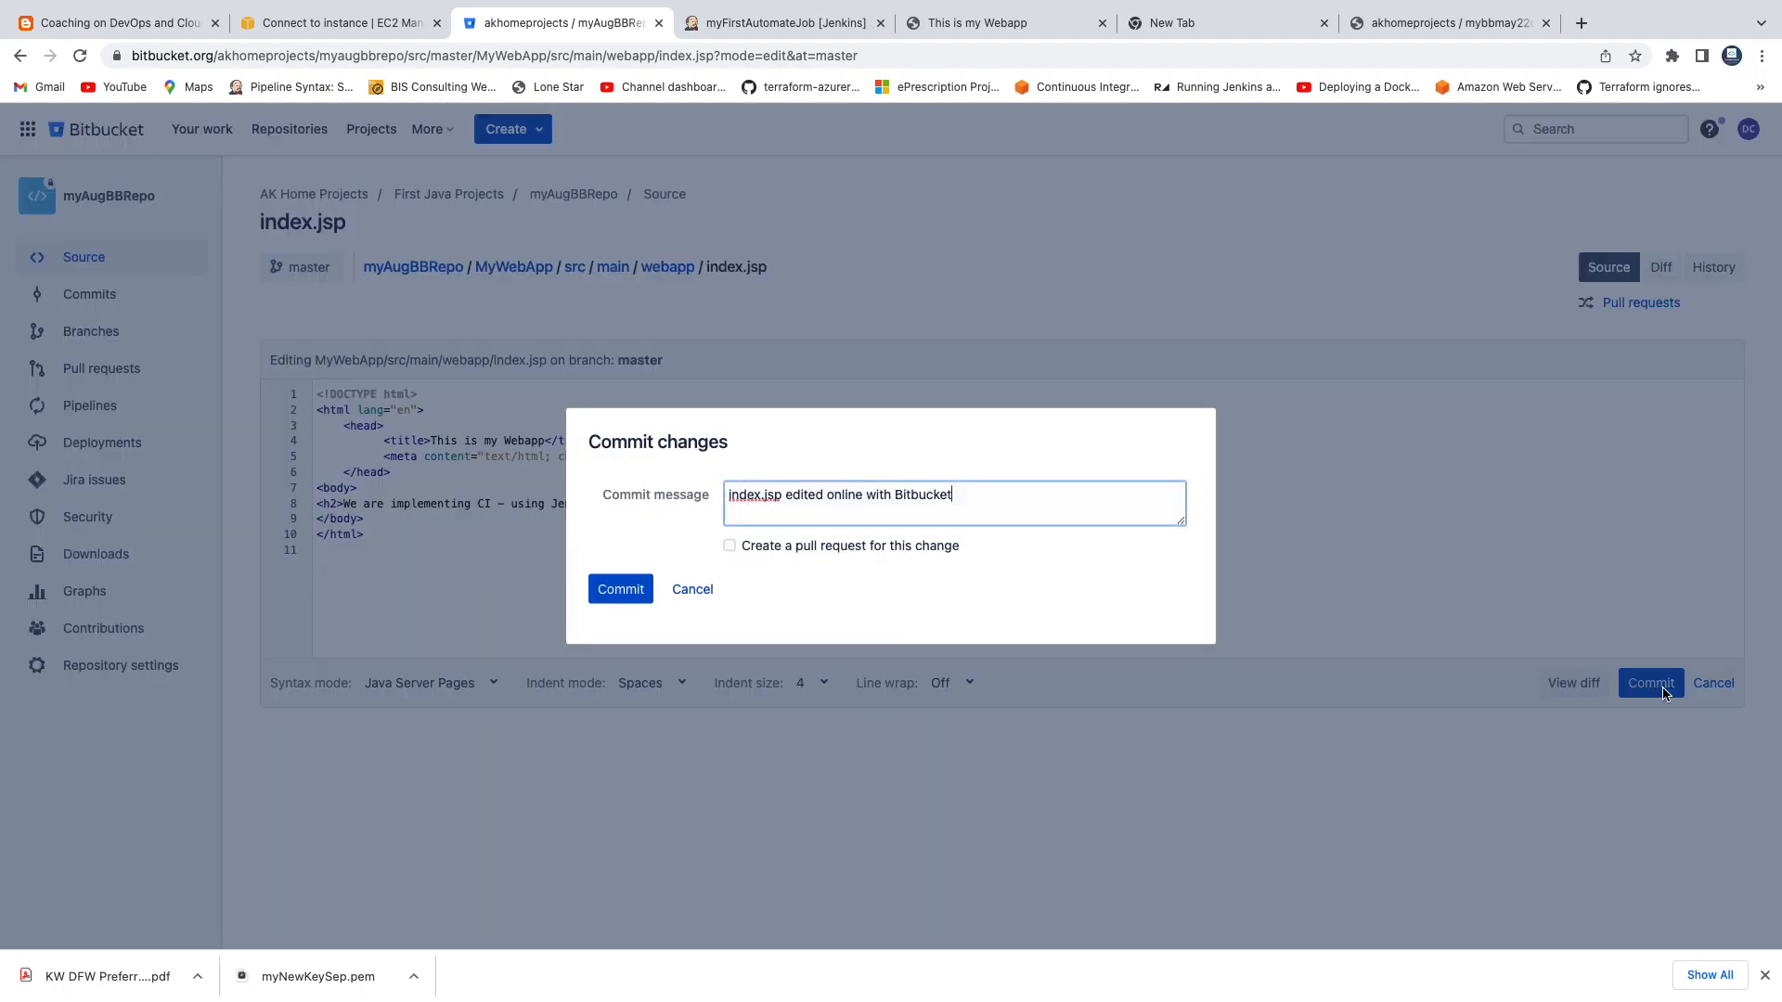
triple_click(802, 498)
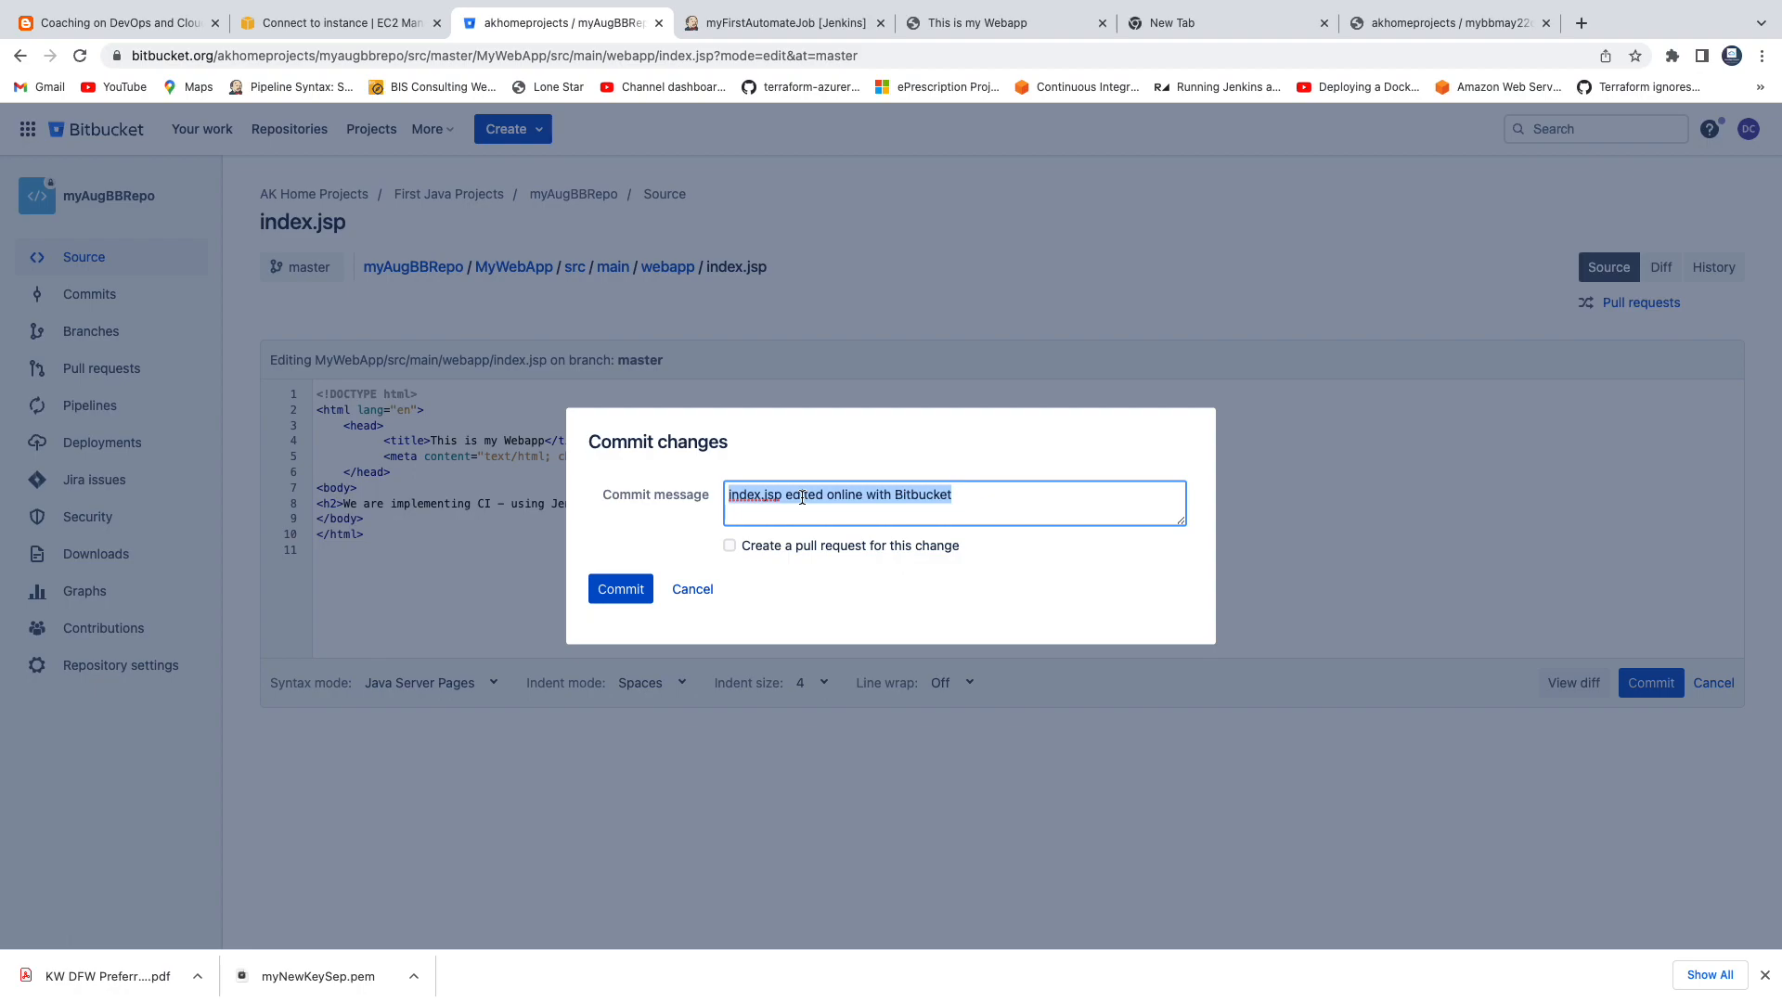
text(makin)
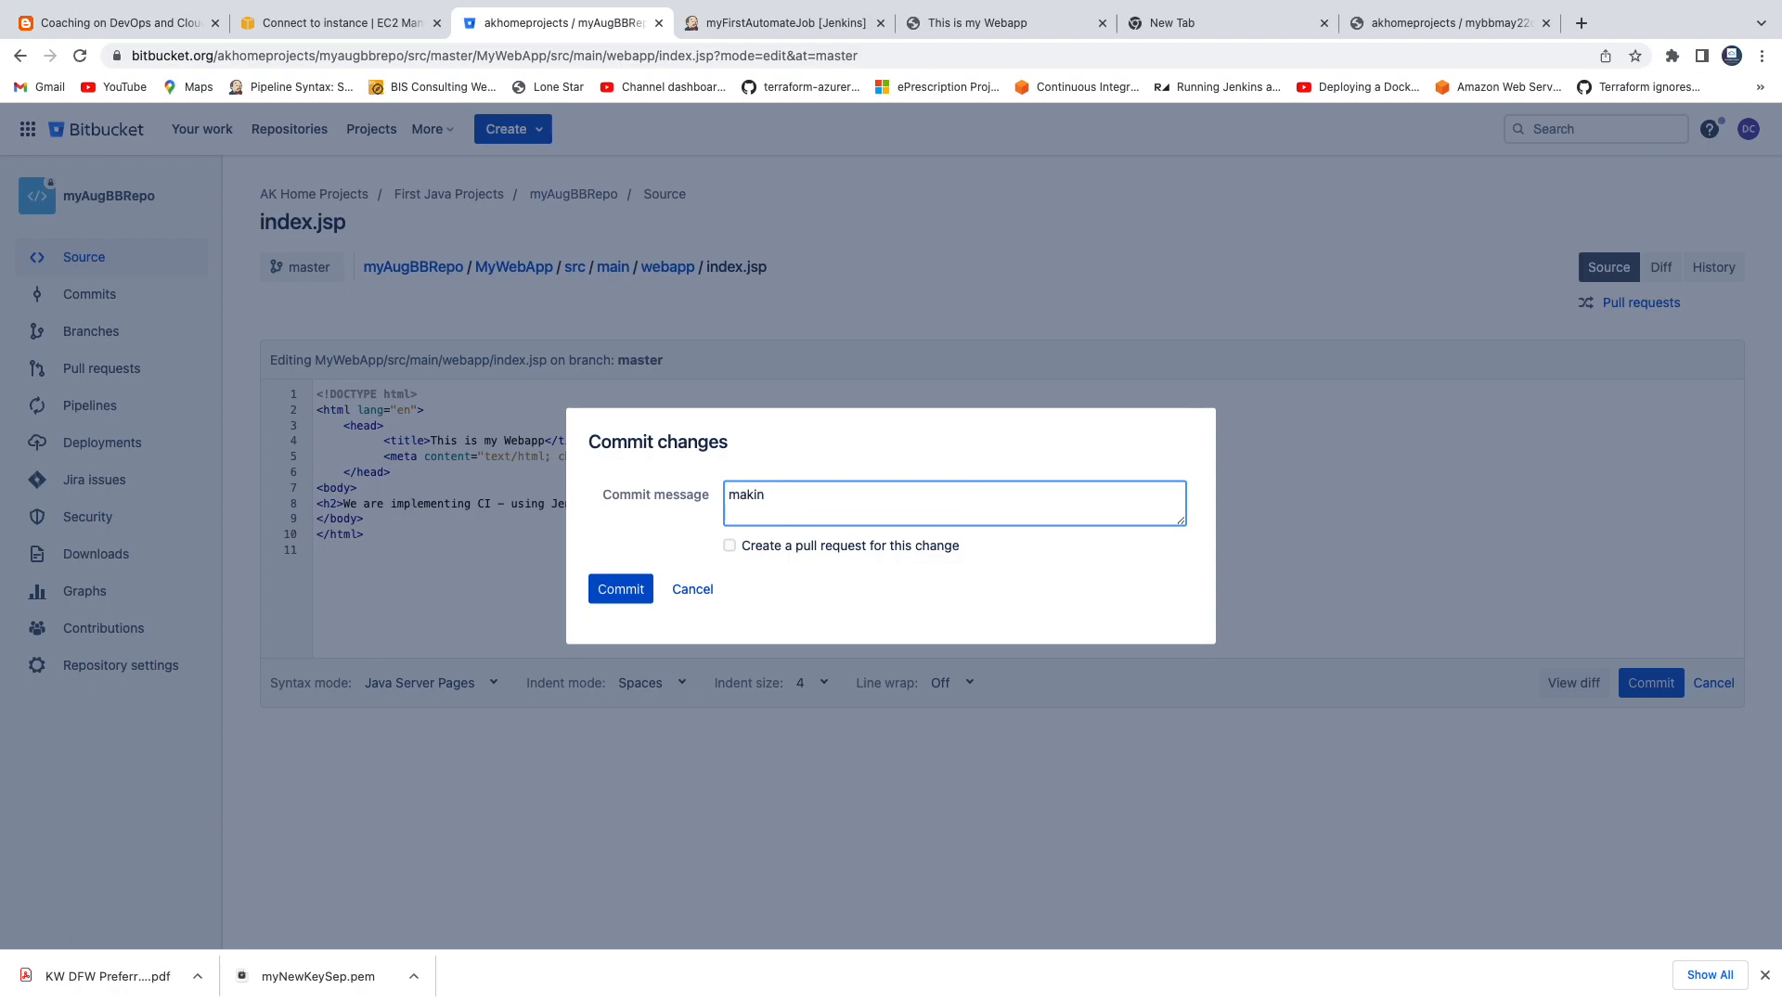
text(Testing Bitbucket and Jenkins Integration)
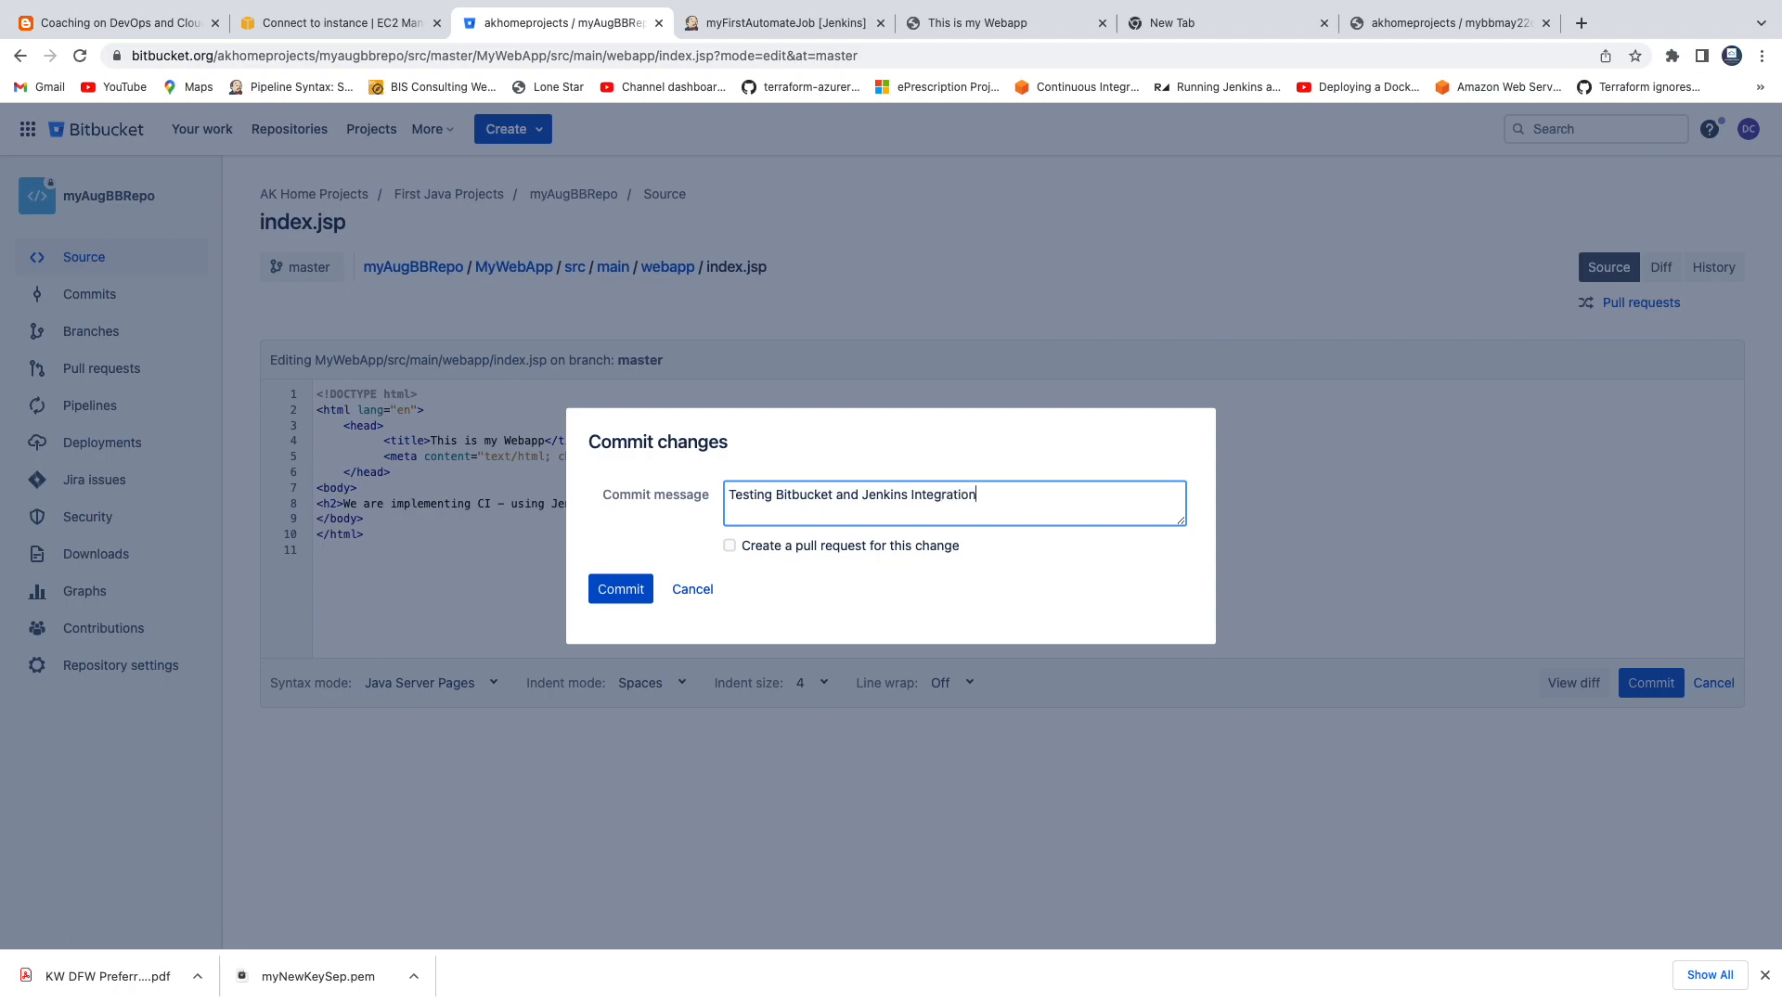
click(628, 591)
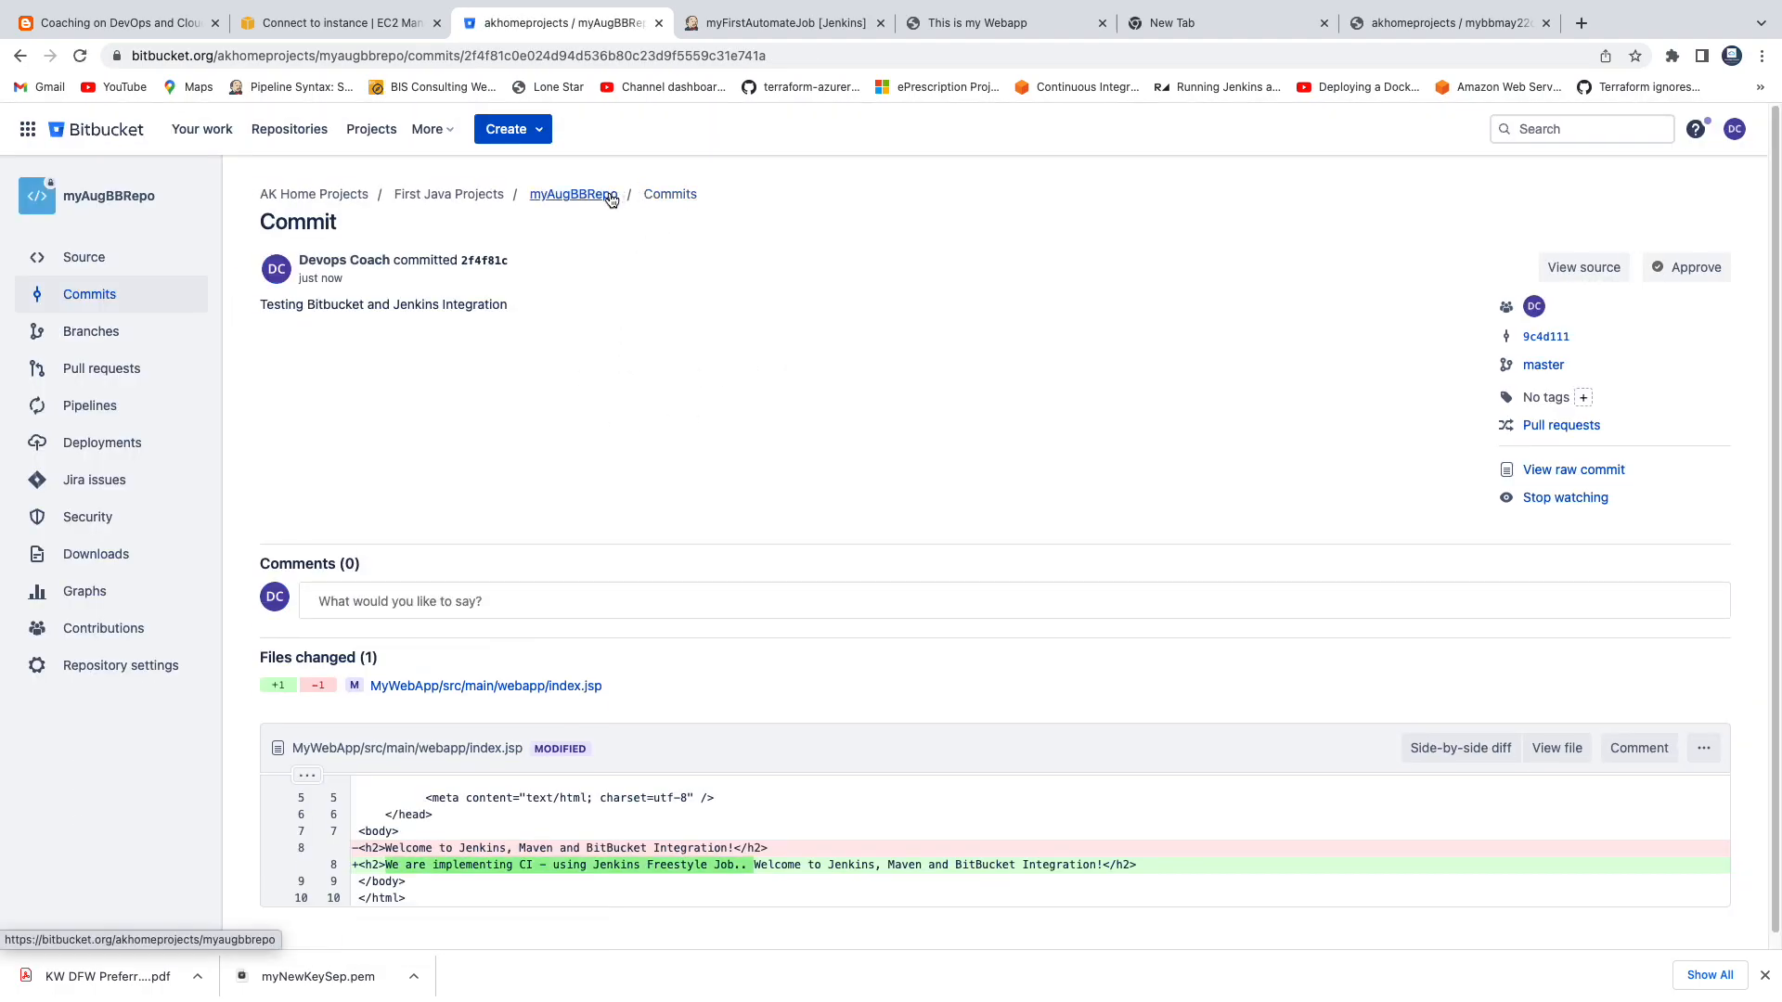
click(572, 194)
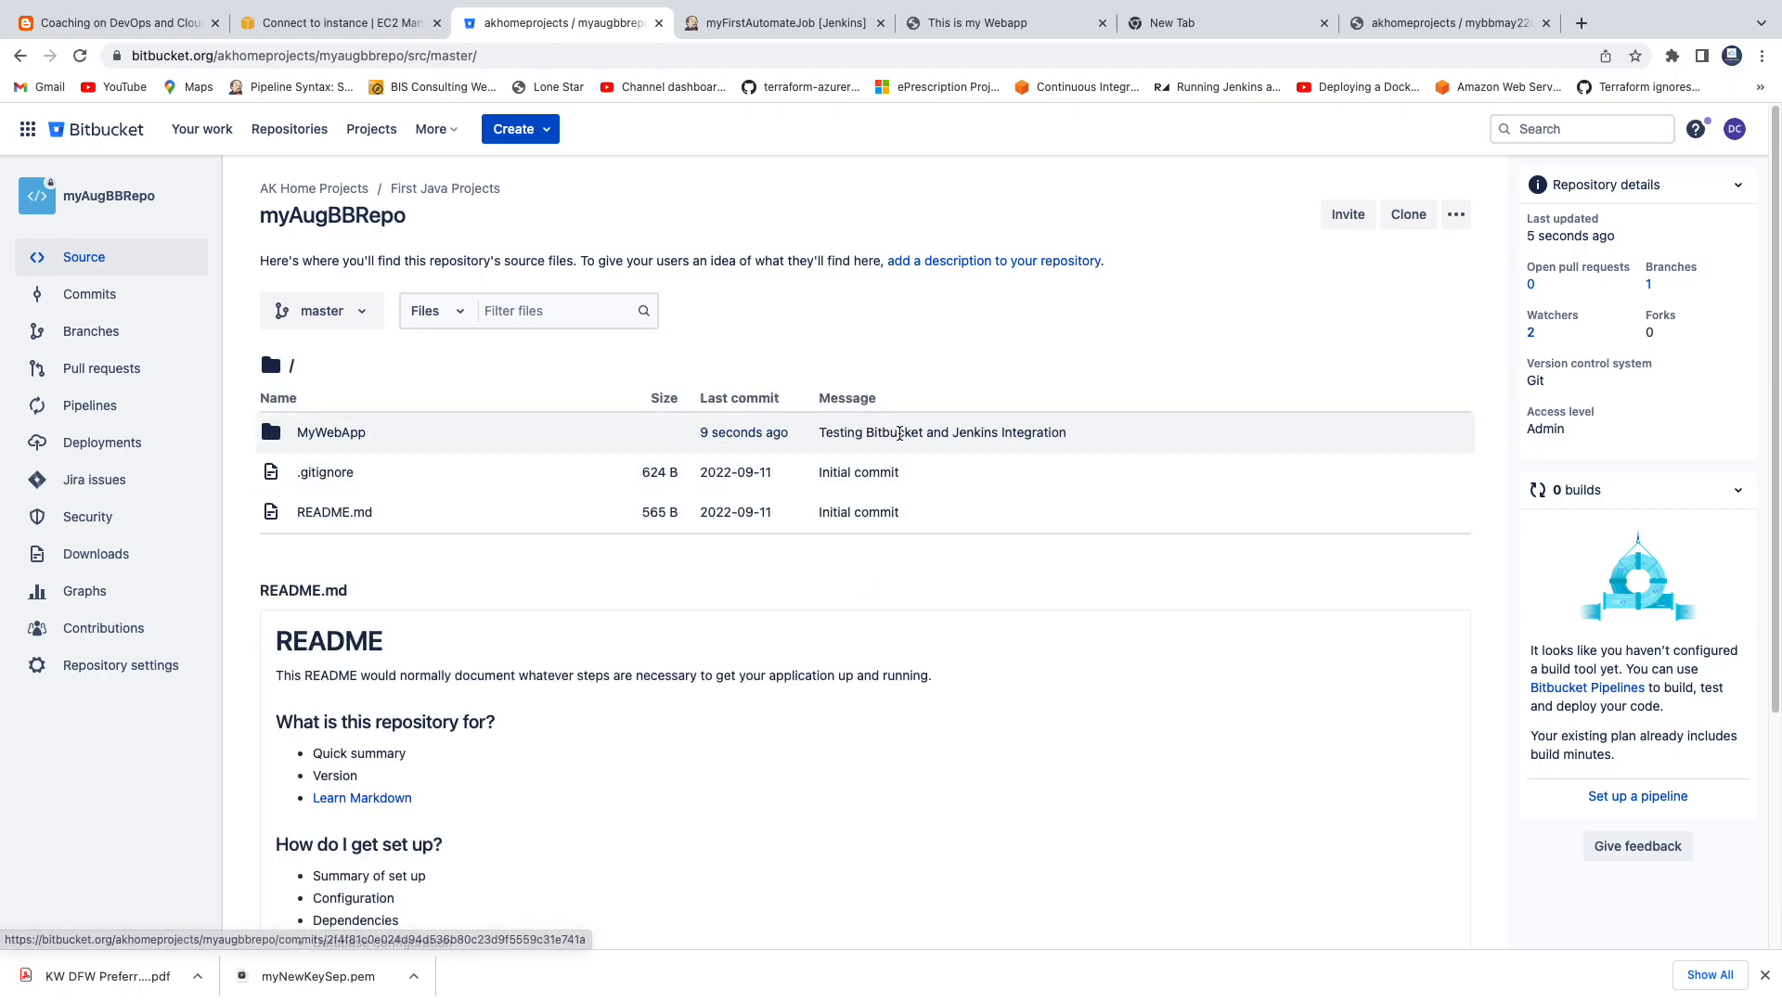
click(723, 436)
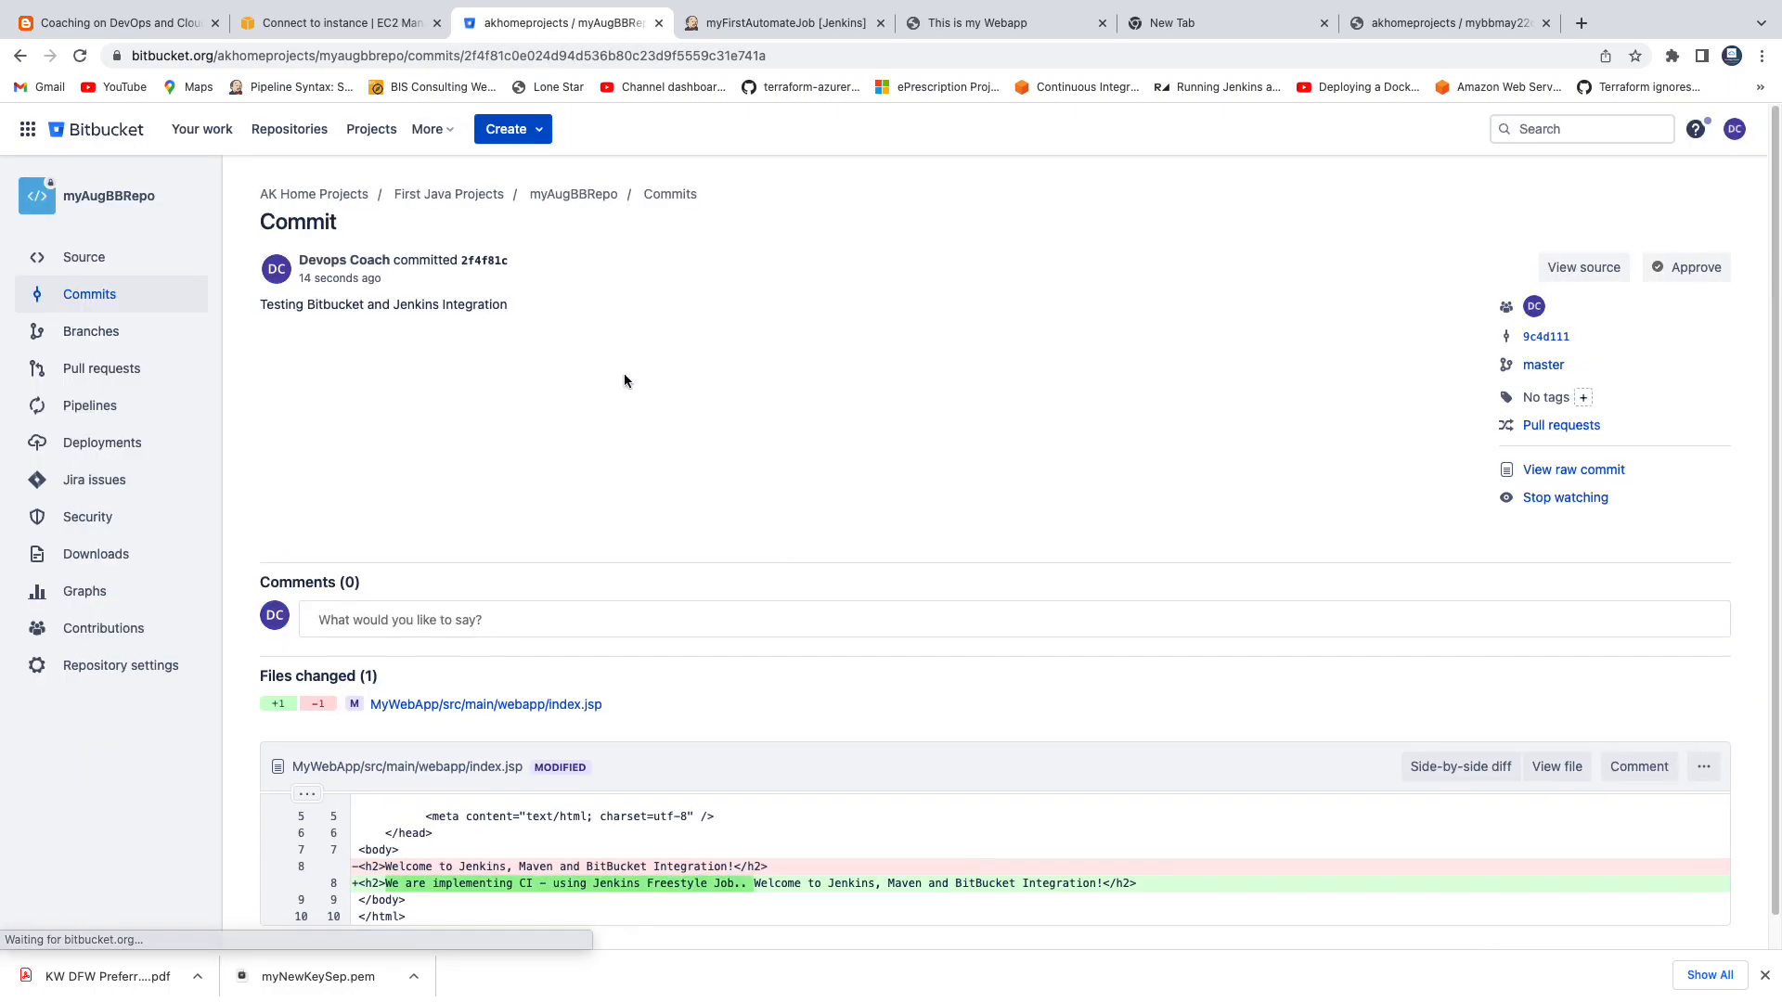
Switch to Jenkins, open the configuration of myFirstAutomateJob and examine the Poll SCM schedule under Build Triggers.
click(765, 28)
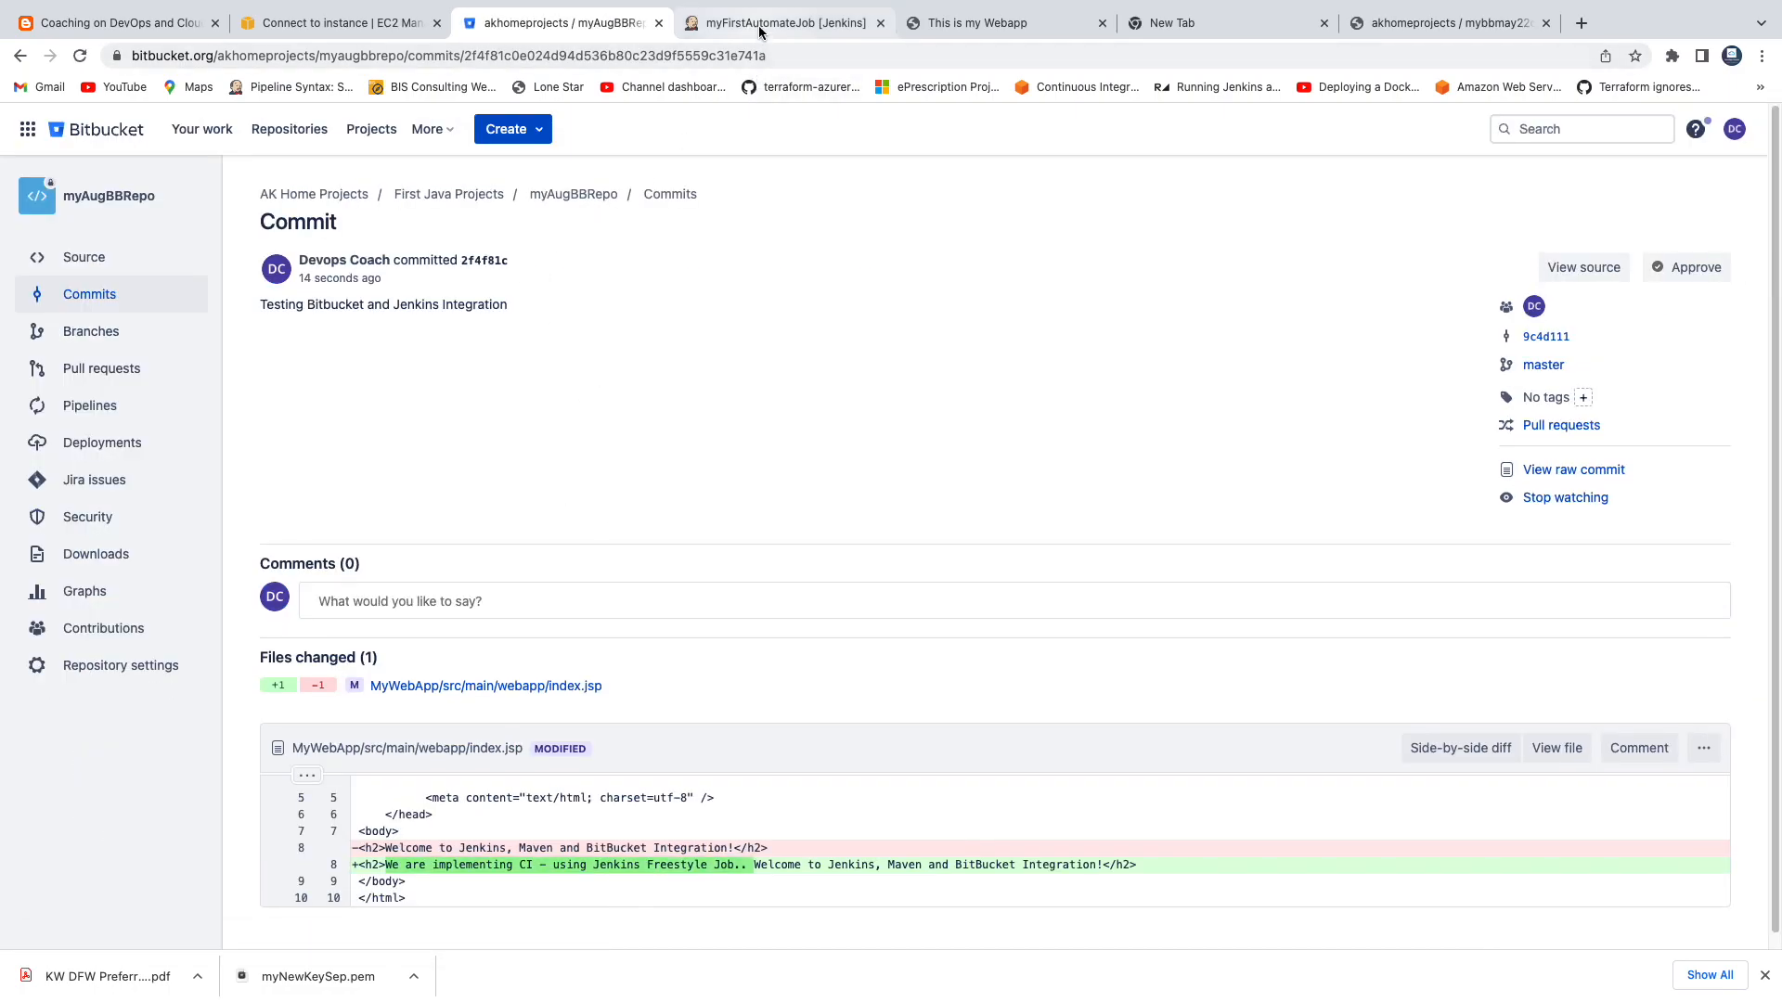
click(190, 175)
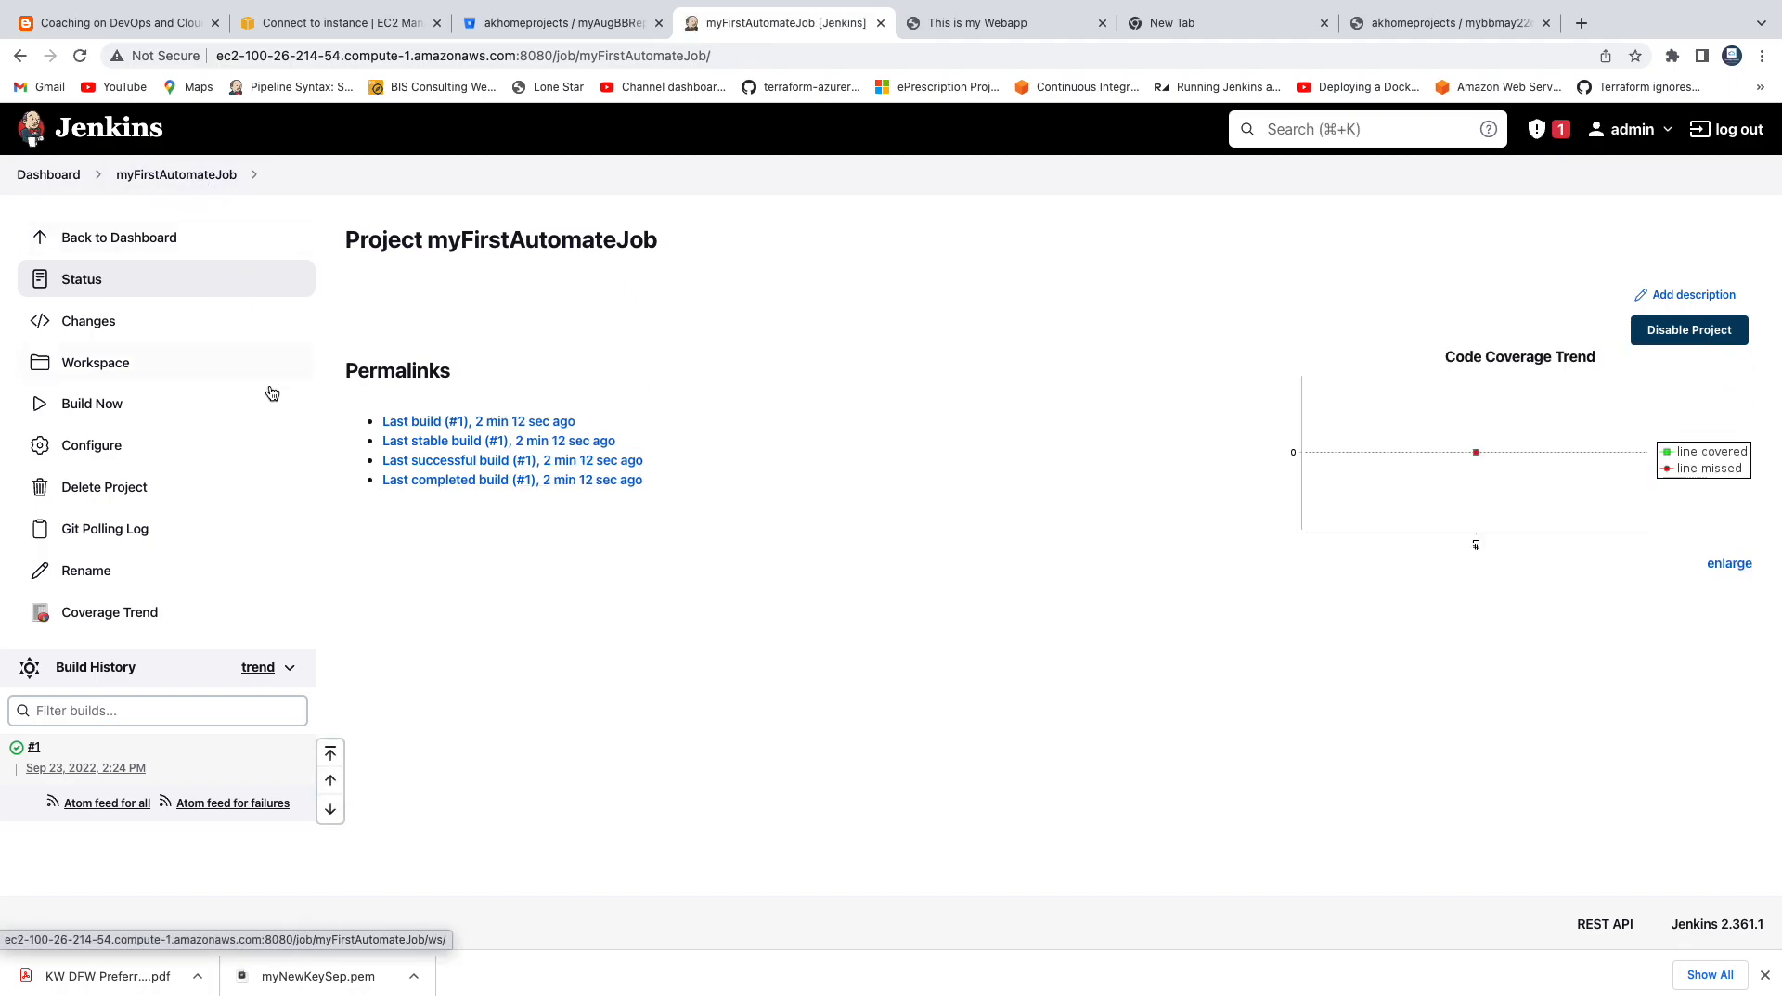
click(102, 447)
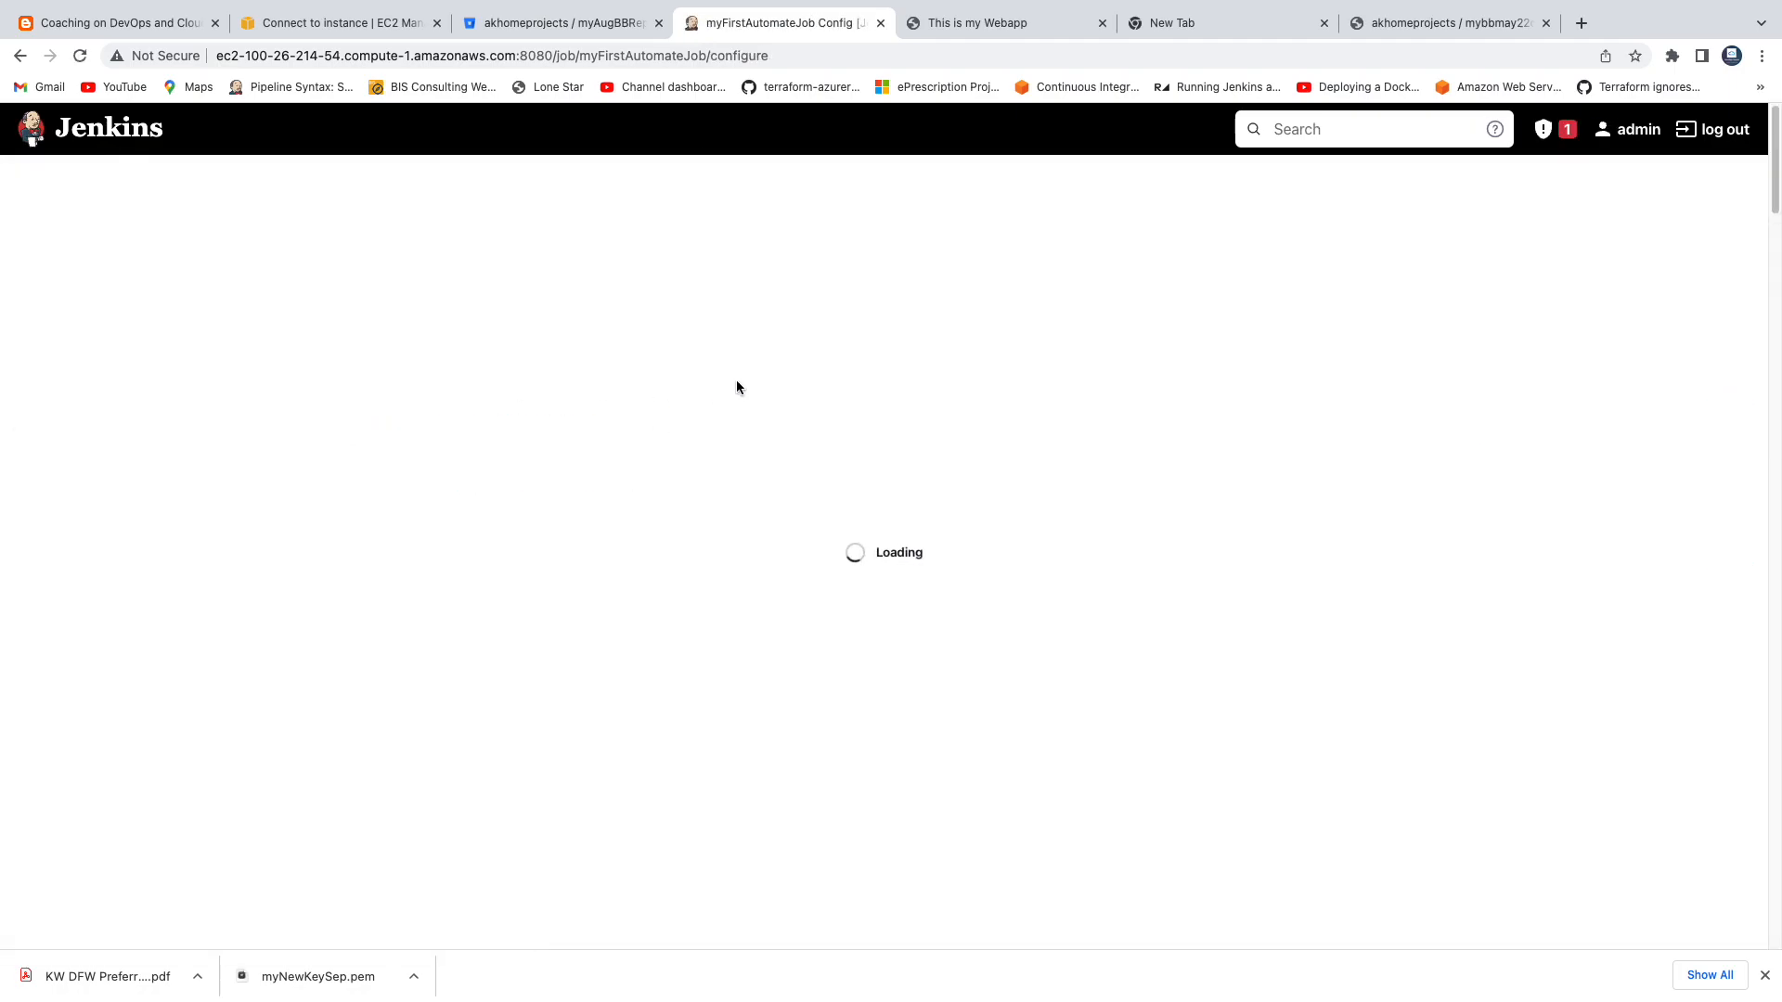
scroll(881, 567, down, 15)
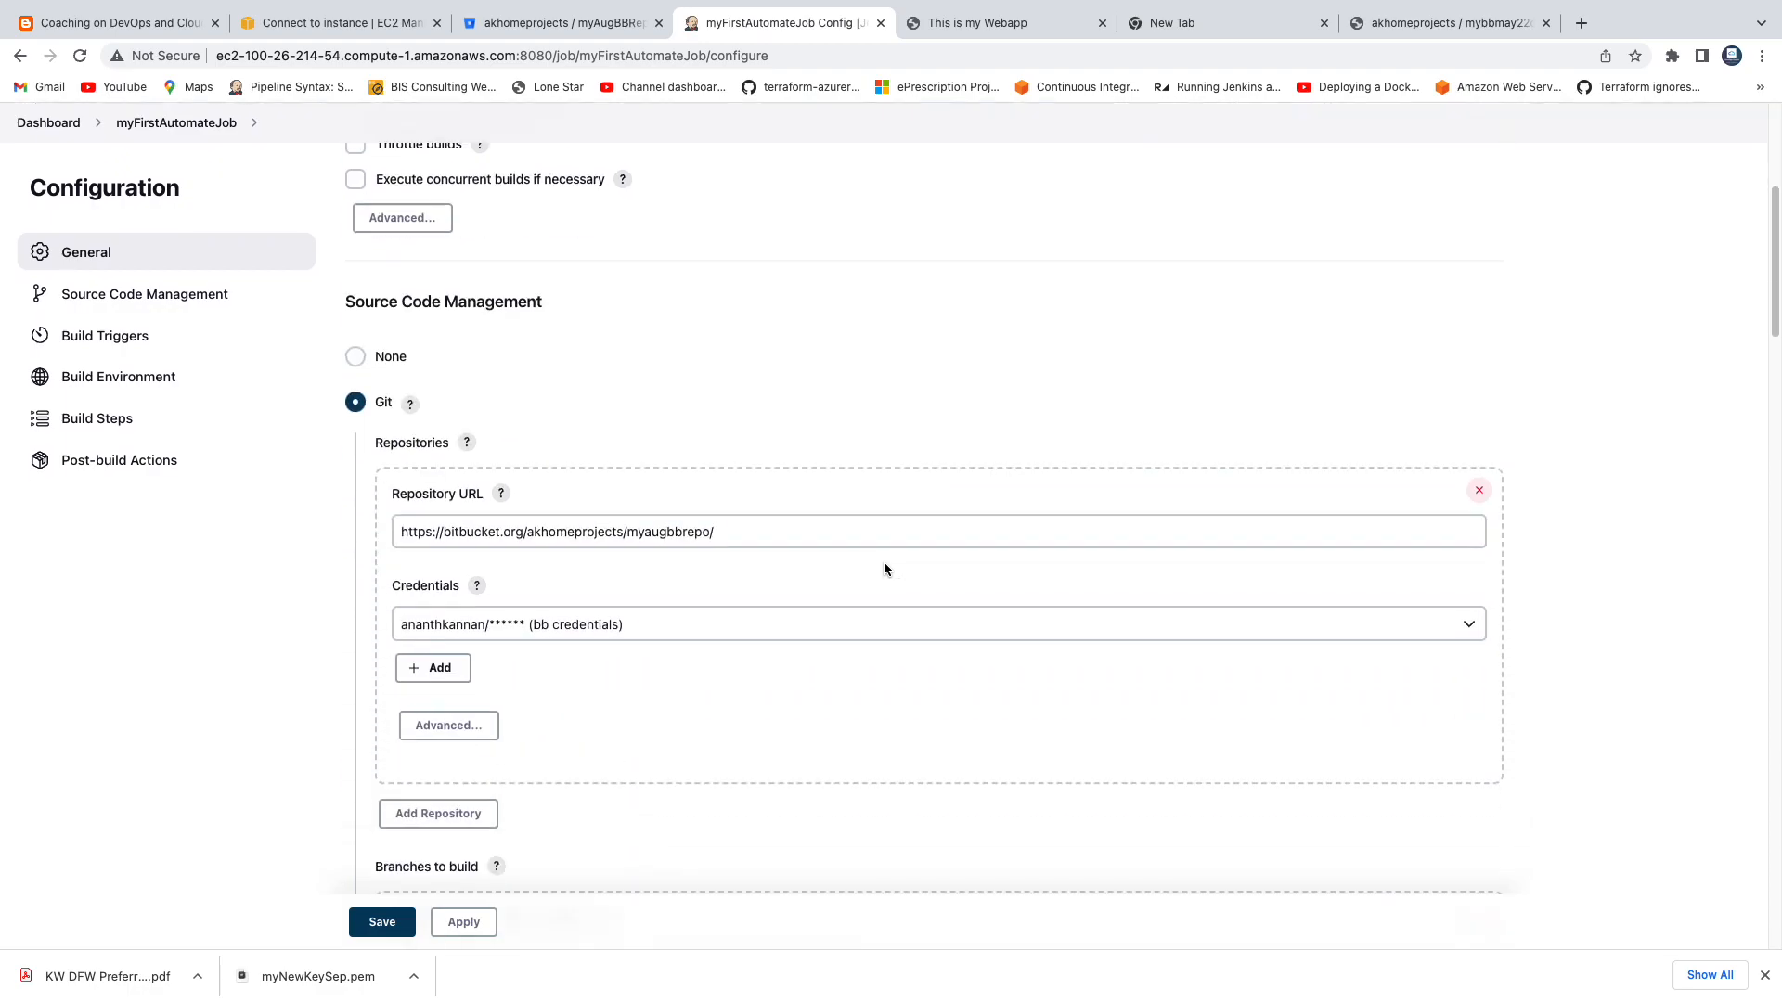
scroll(883, 569, down, 4)
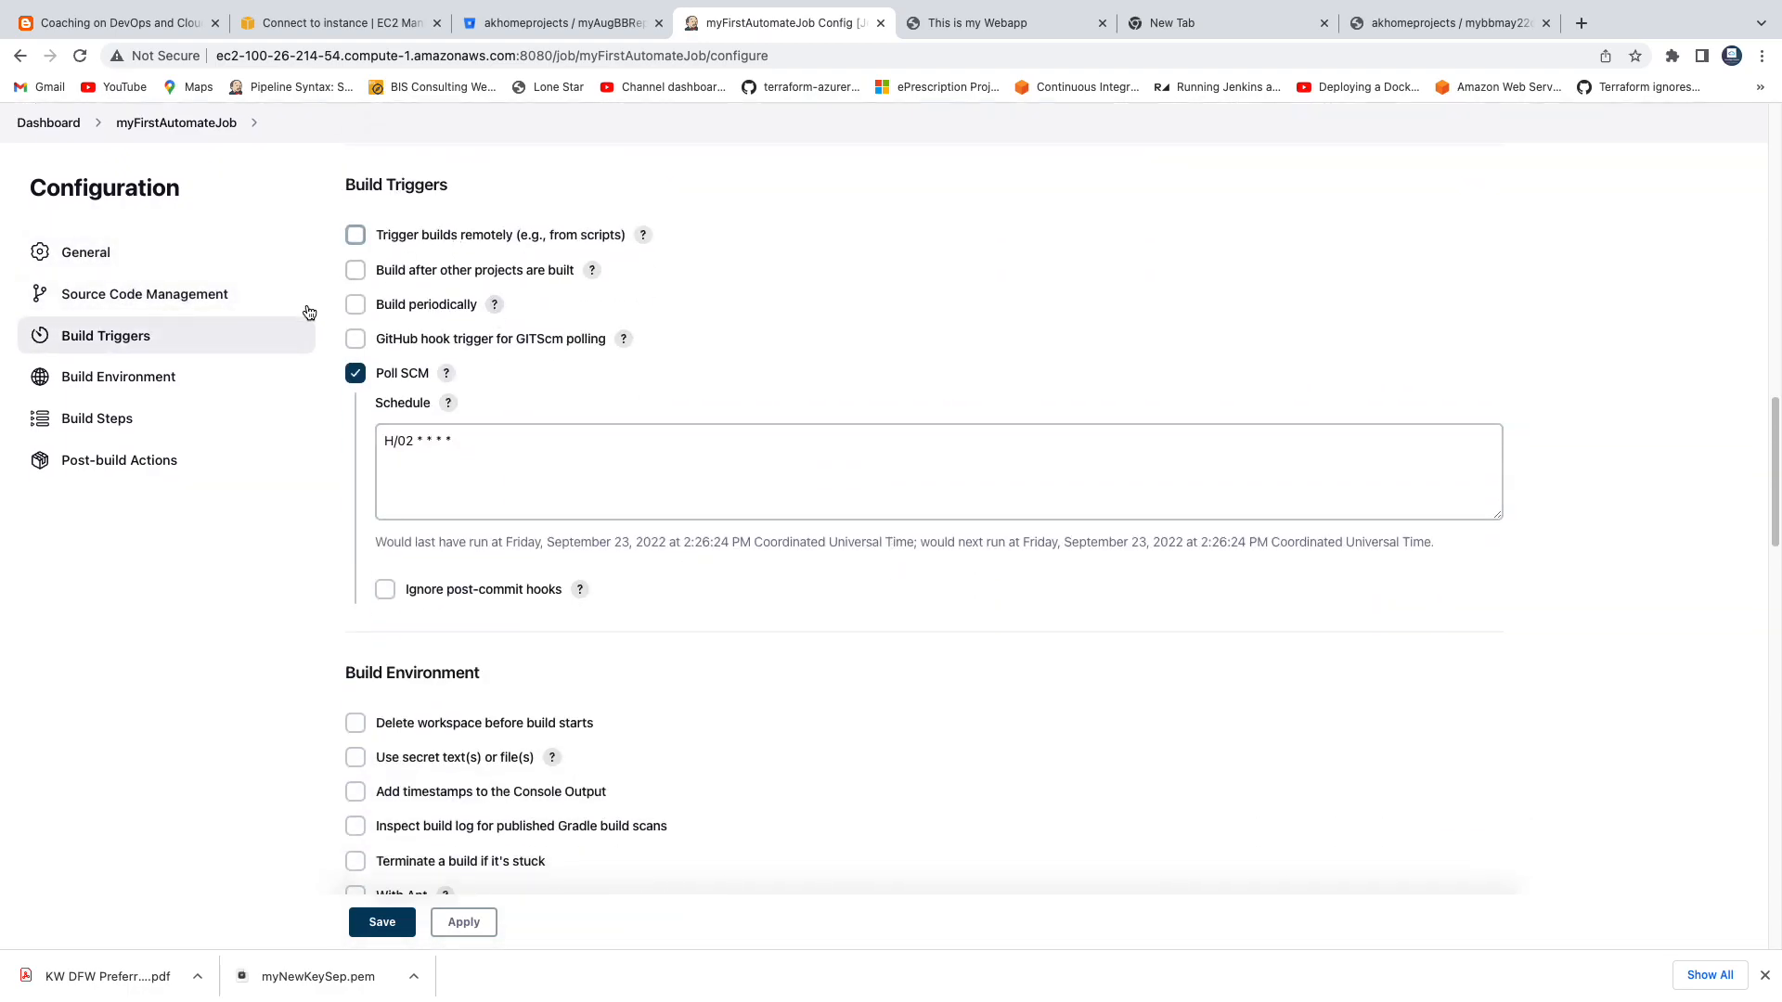
drag(486, 445, 337, 447)
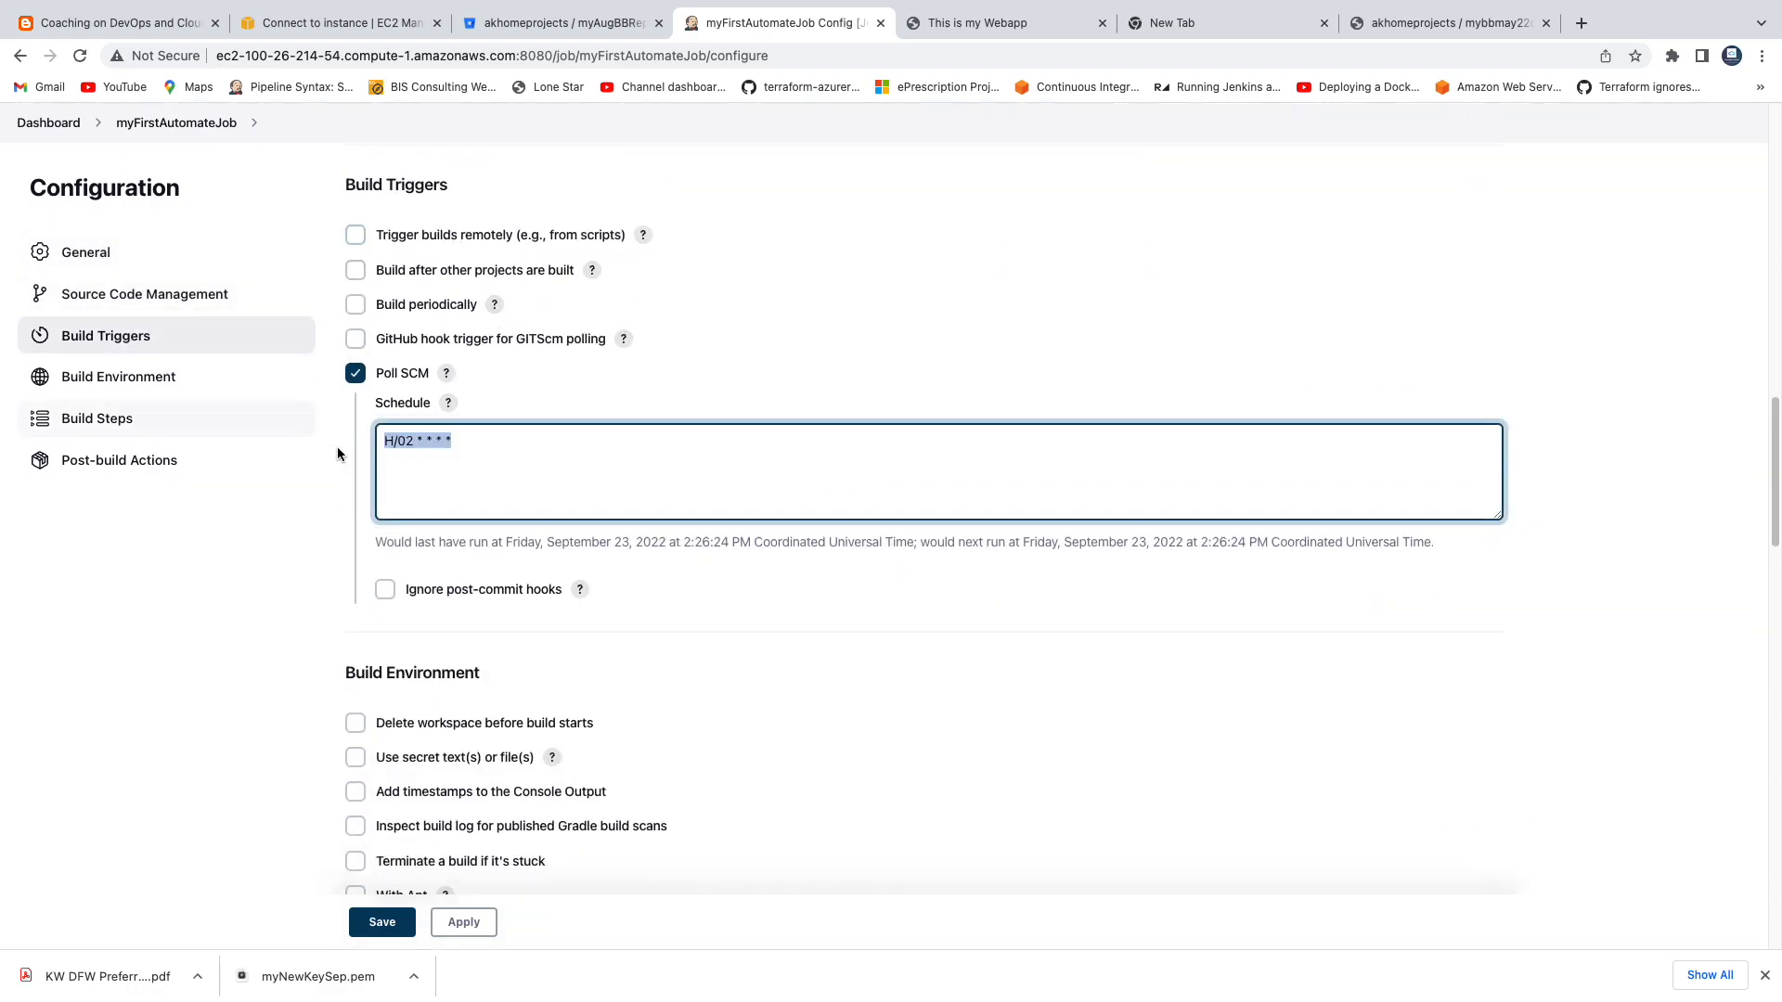
Return to the myFirstAutomateJob project page, open the console output of build #2 and examine what started it.
click(176, 124)
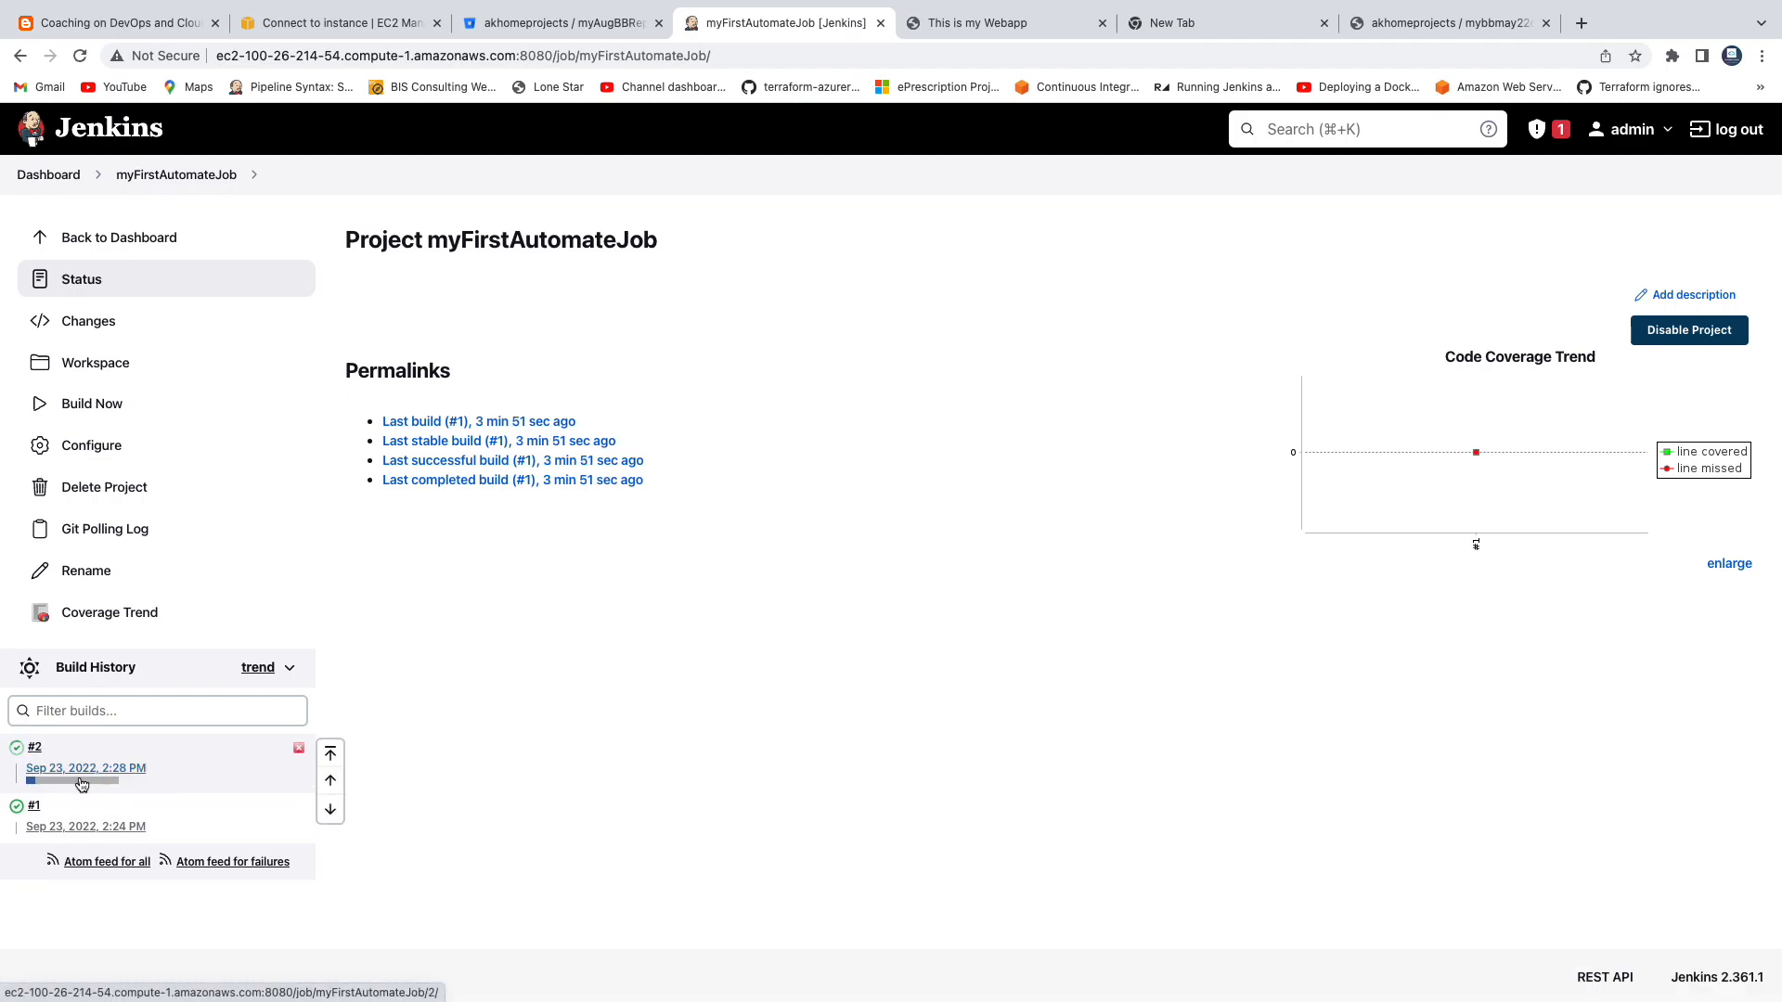
click(73, 788)
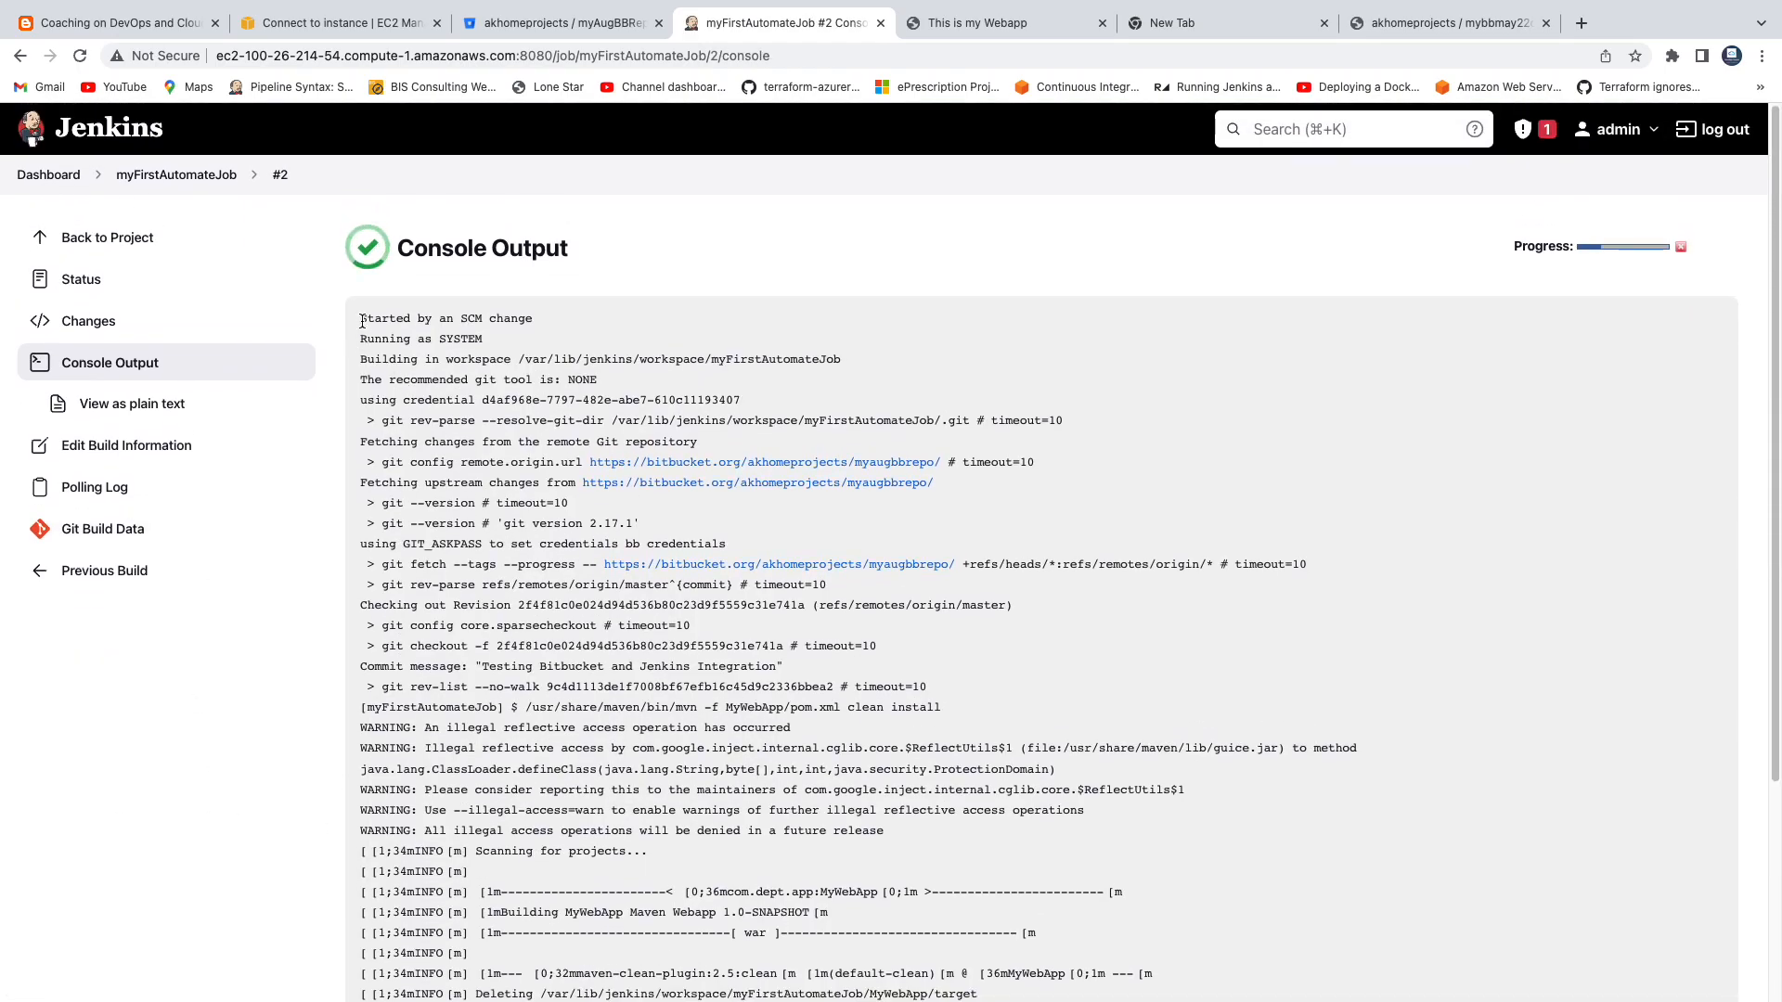
drag(361, 318, 537, 319)
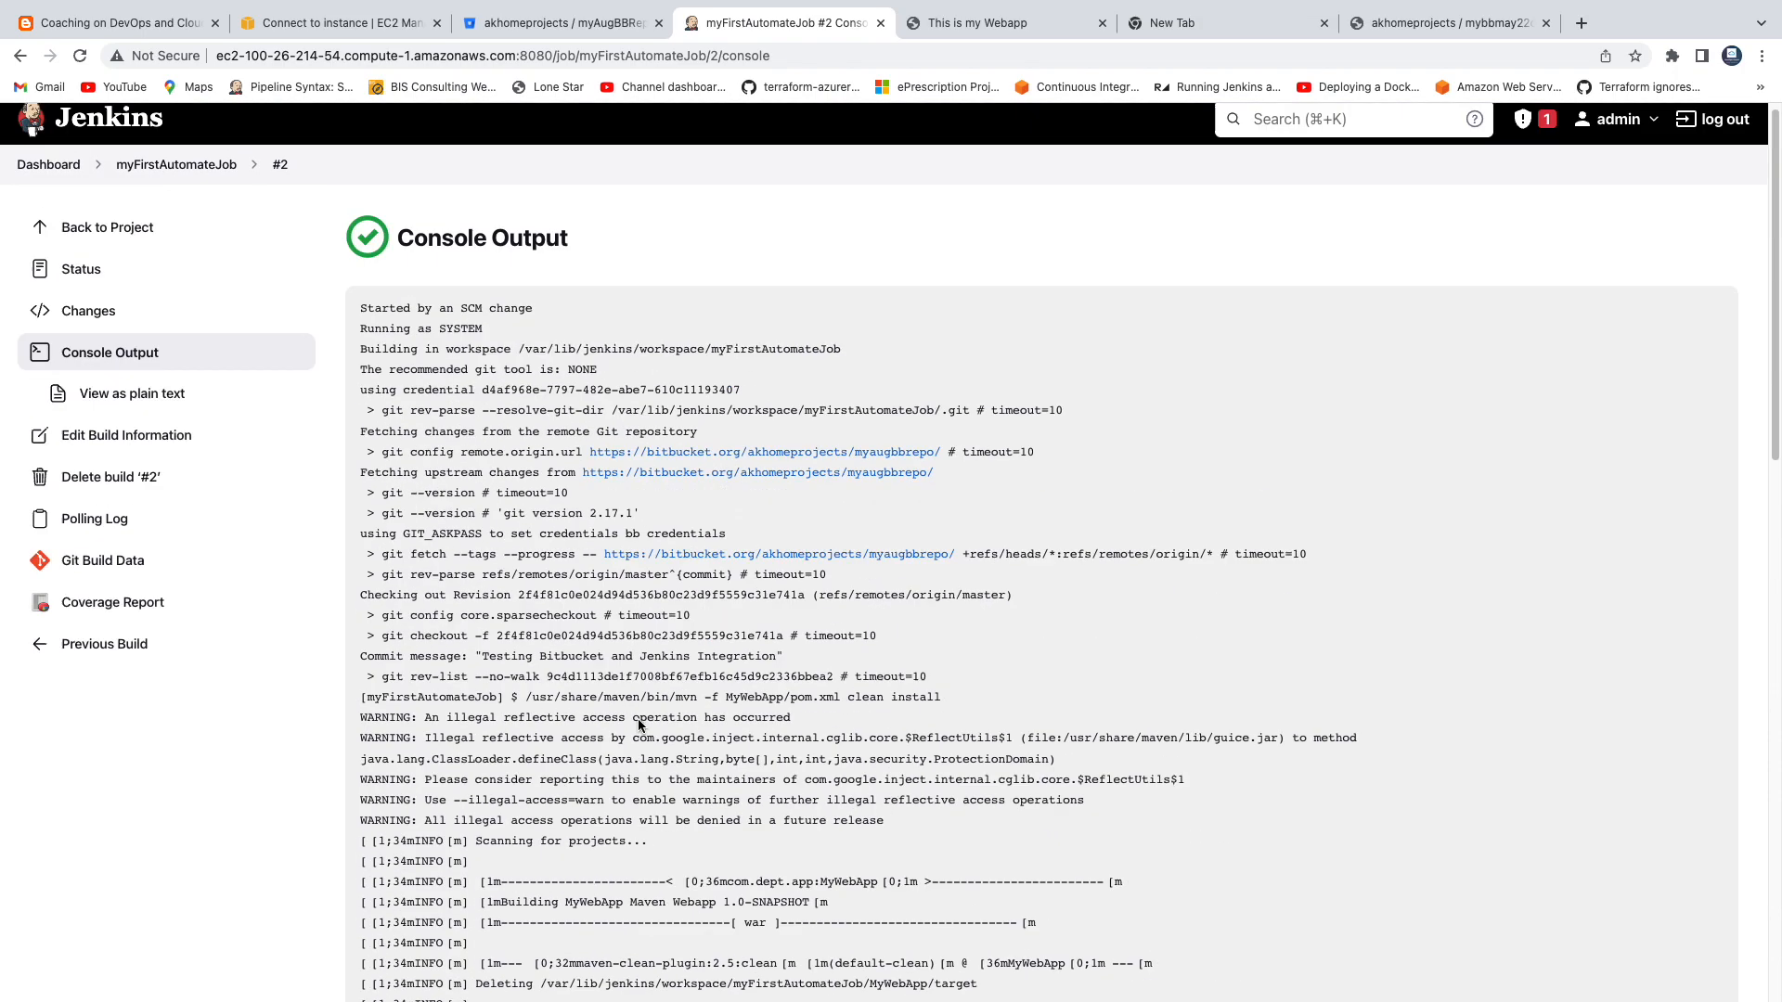
Switch to the deployed MyWebApp page on the Tomcat server, reload it and examine the start of its heading.
click(989, 23)
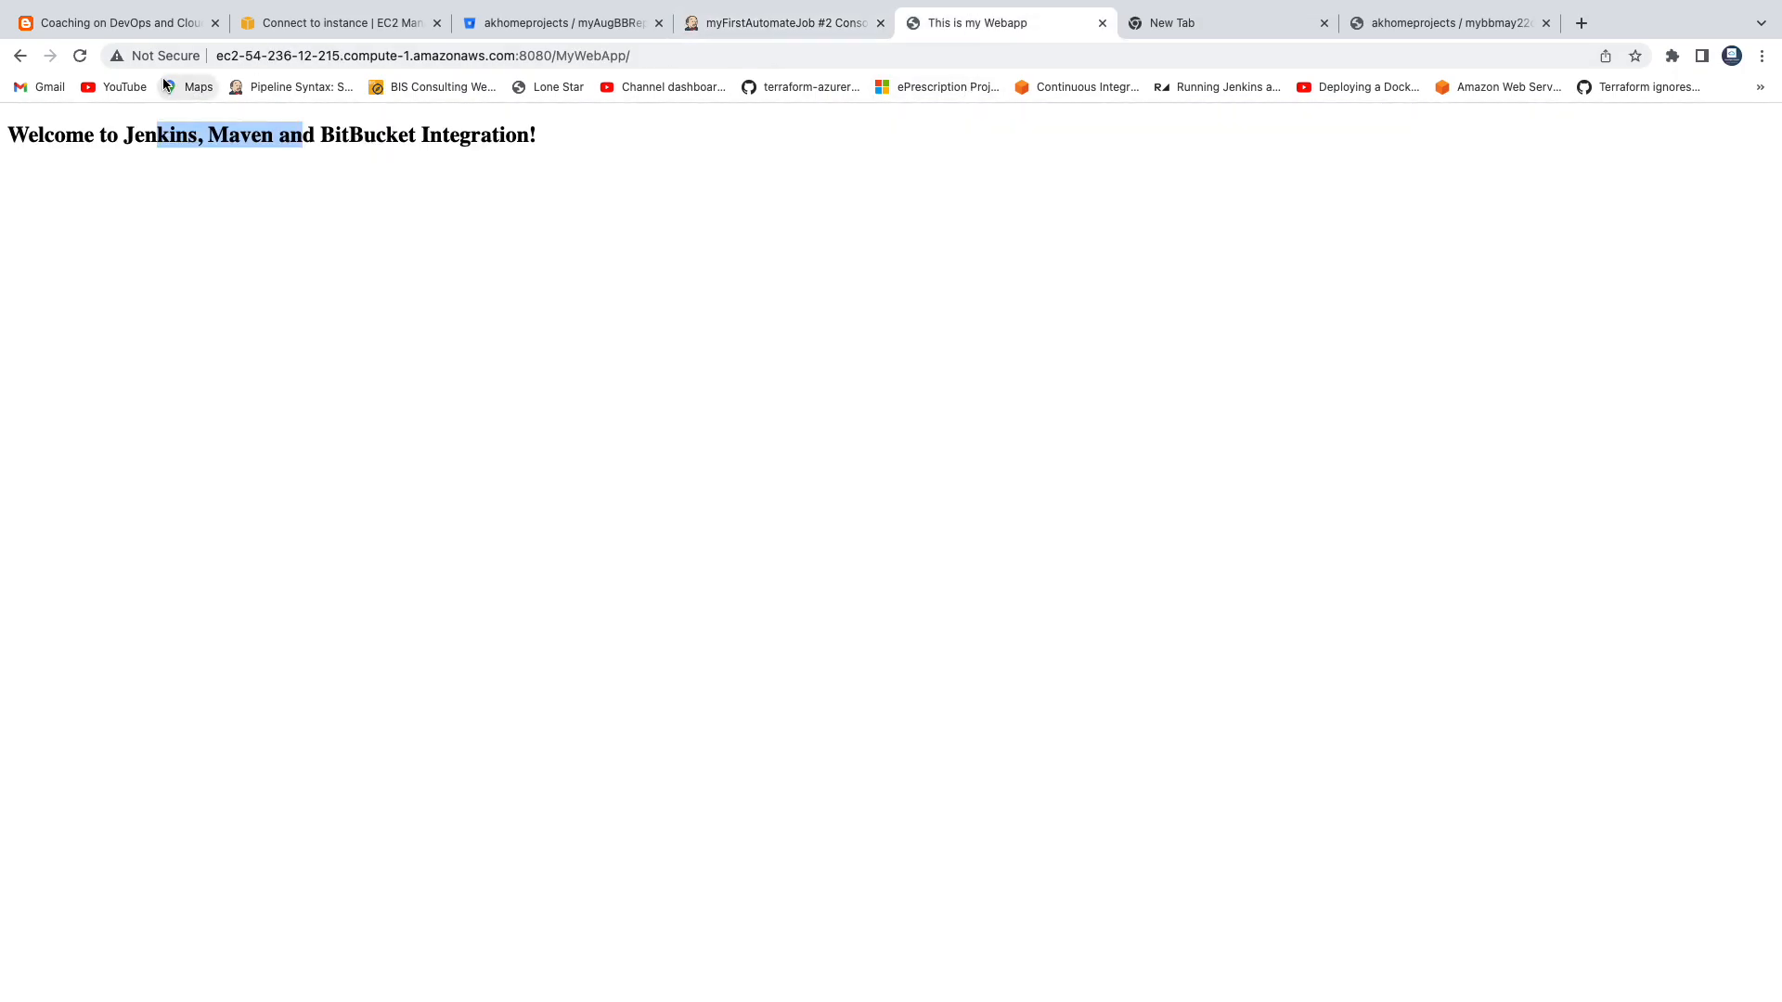
click(653, 55)
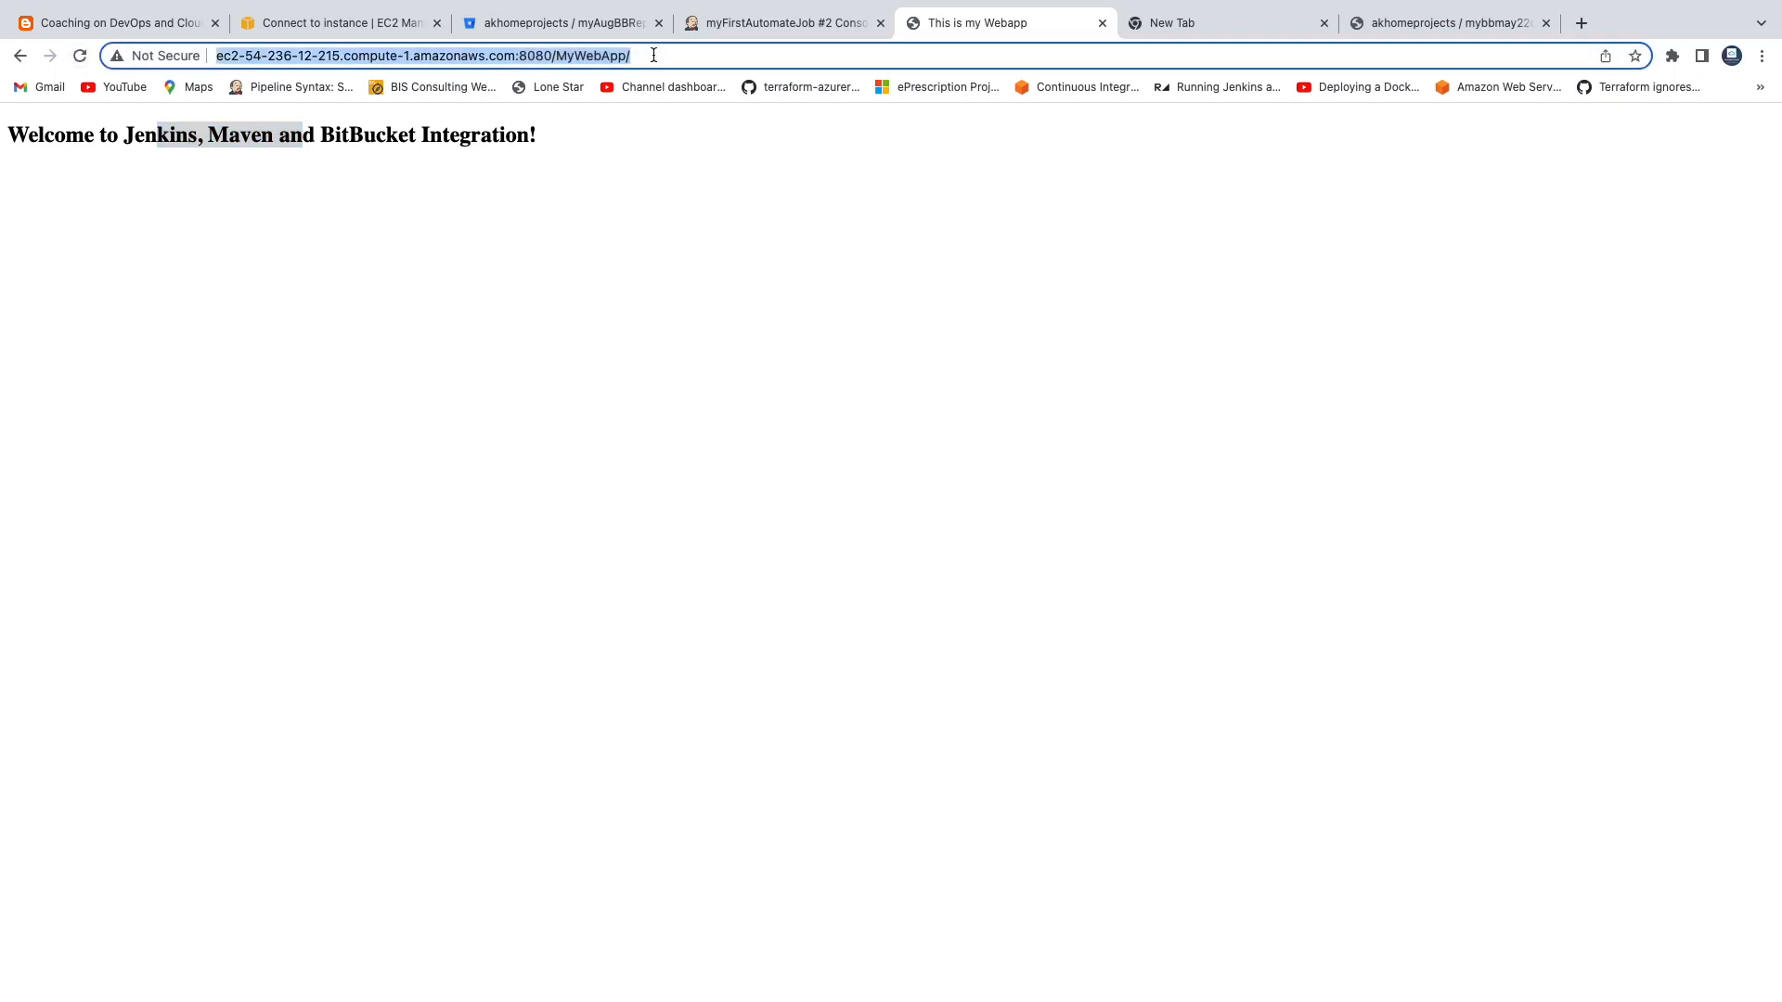
click(82, 58)
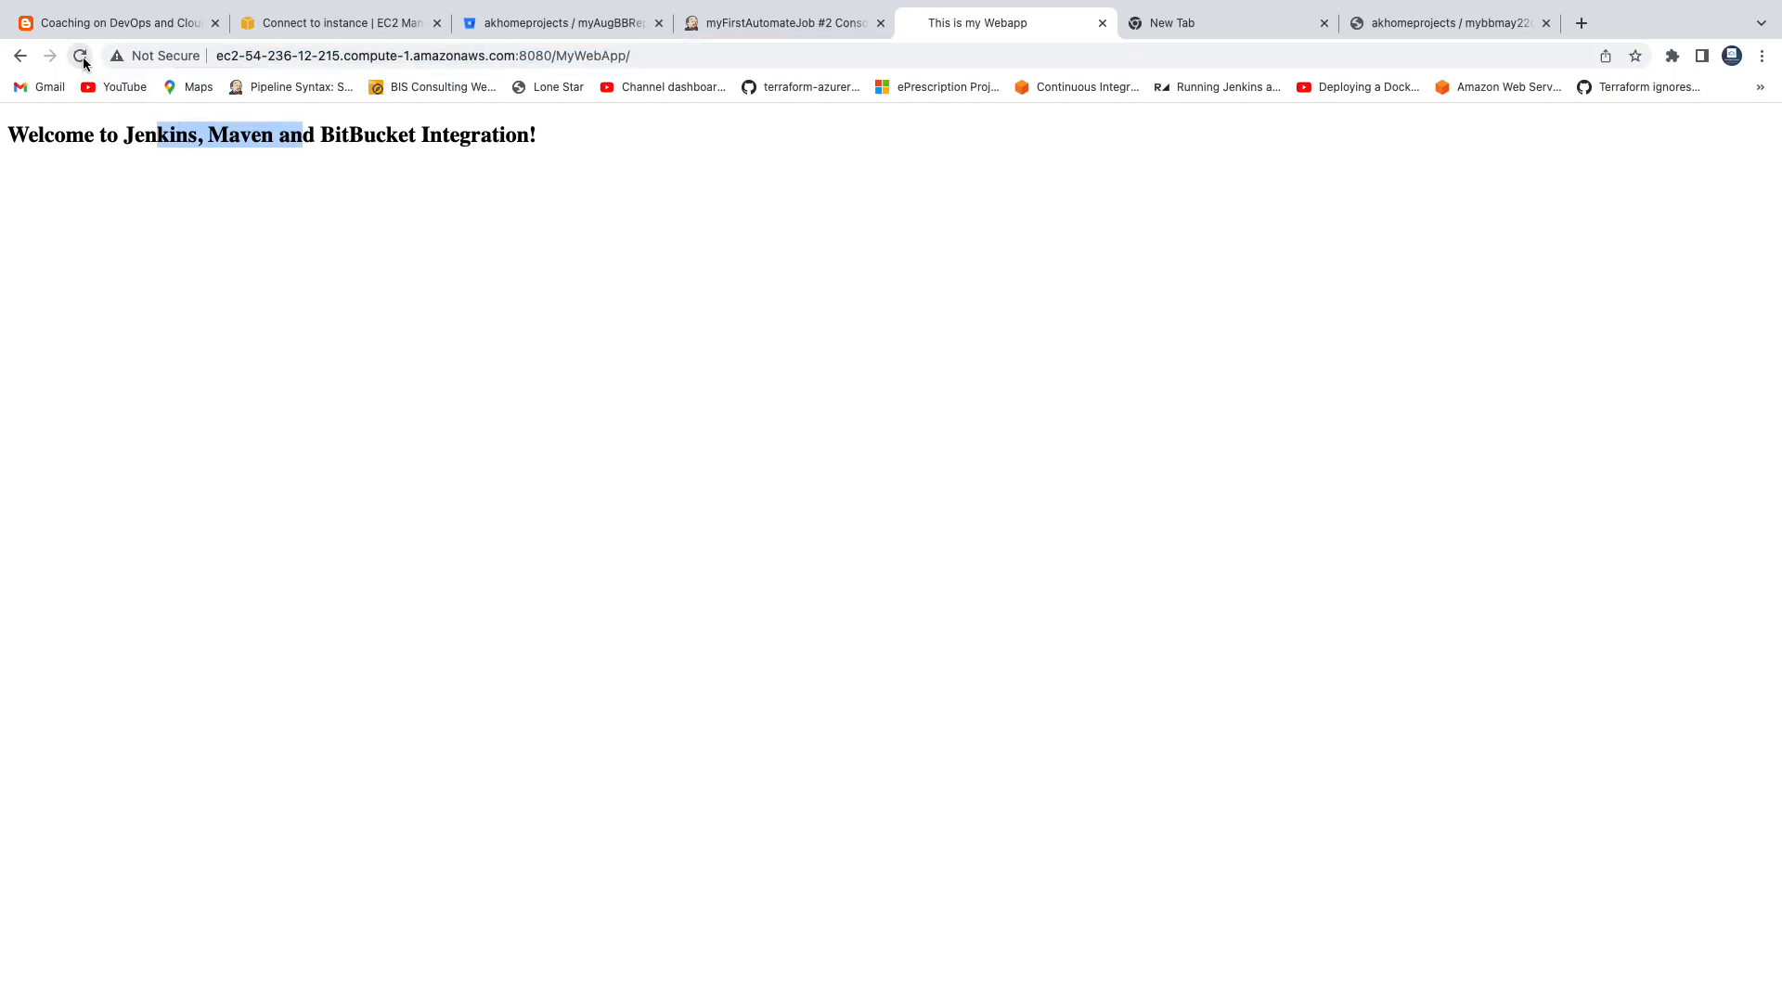
drag(63, 137, 531, 141)
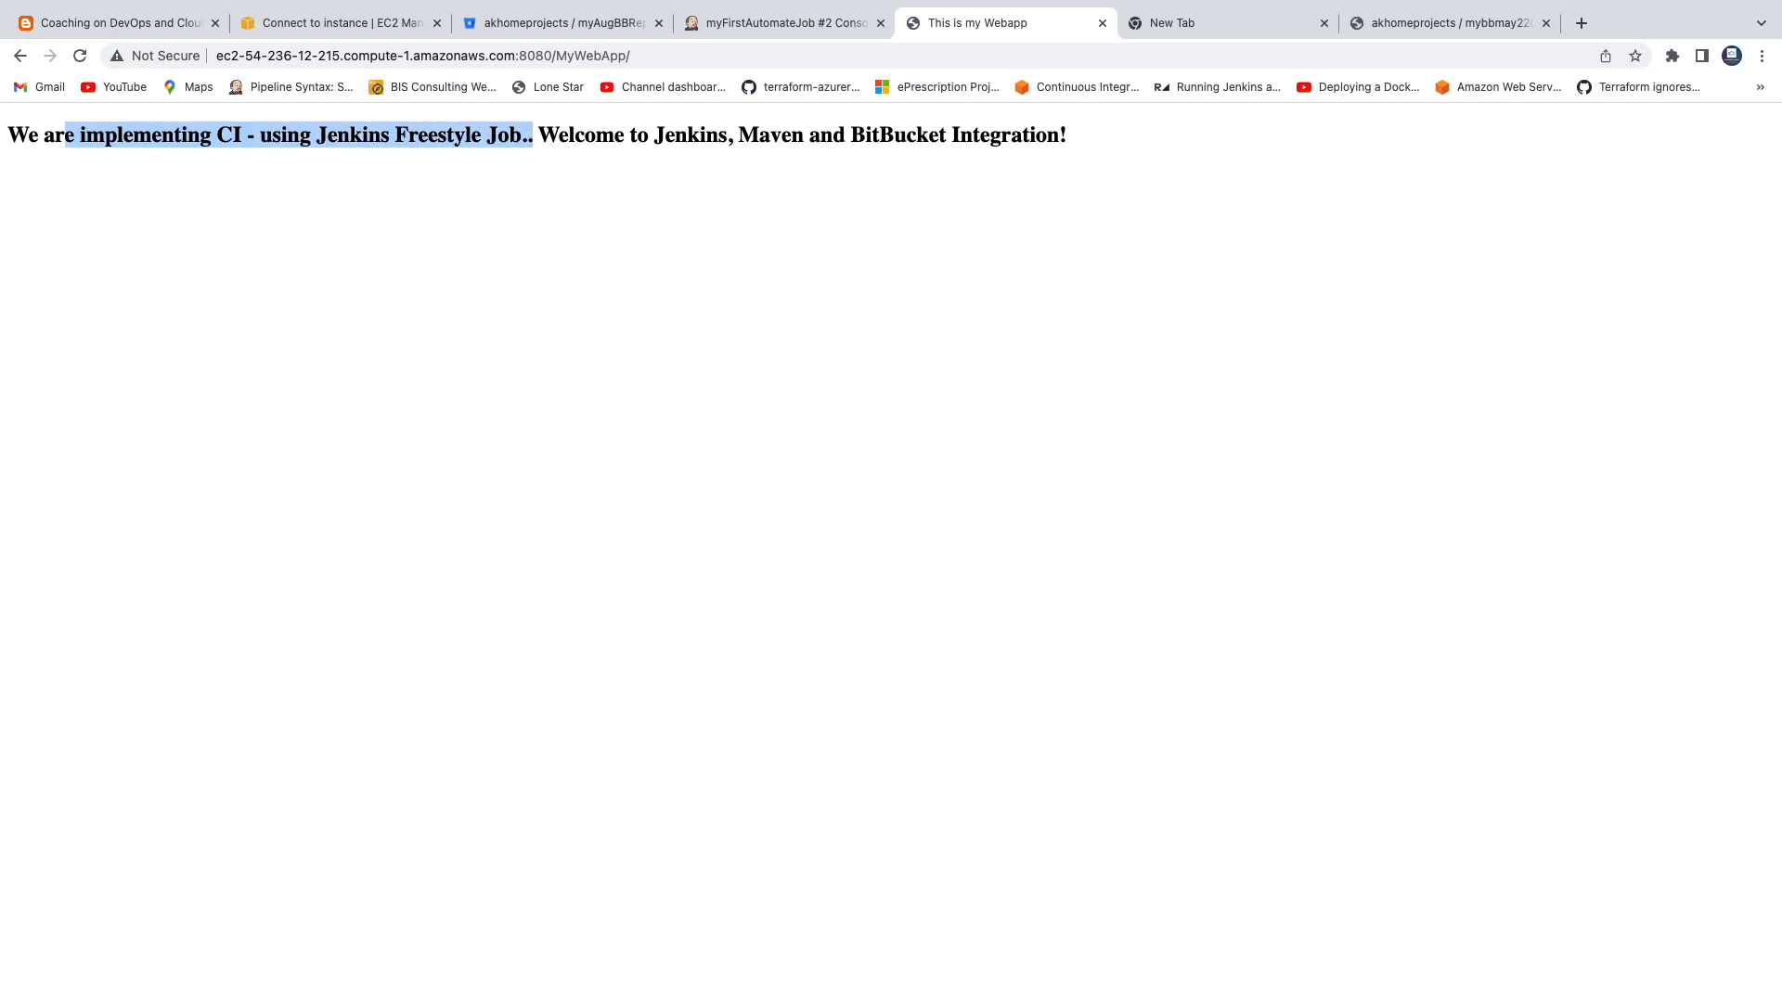
Switch back to Jenkins and read through the Maven build output in the console log of build #2.
click(742, 22)
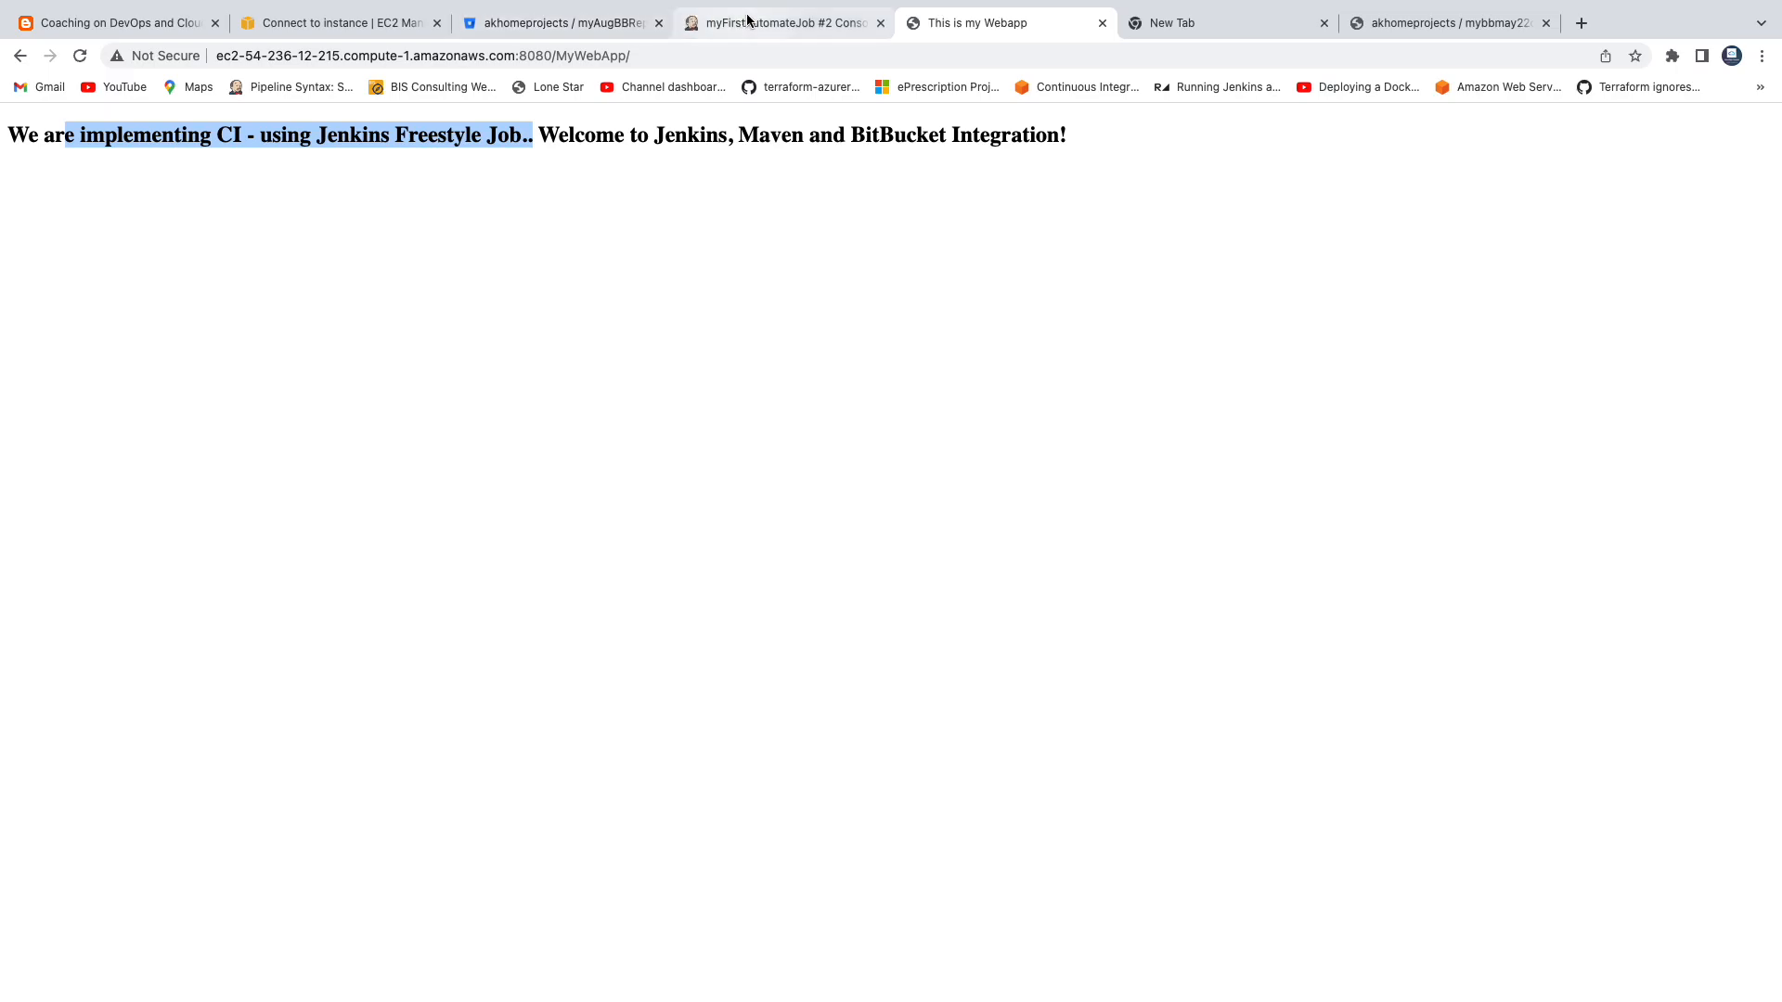
scroll(647, 542, down, 7)
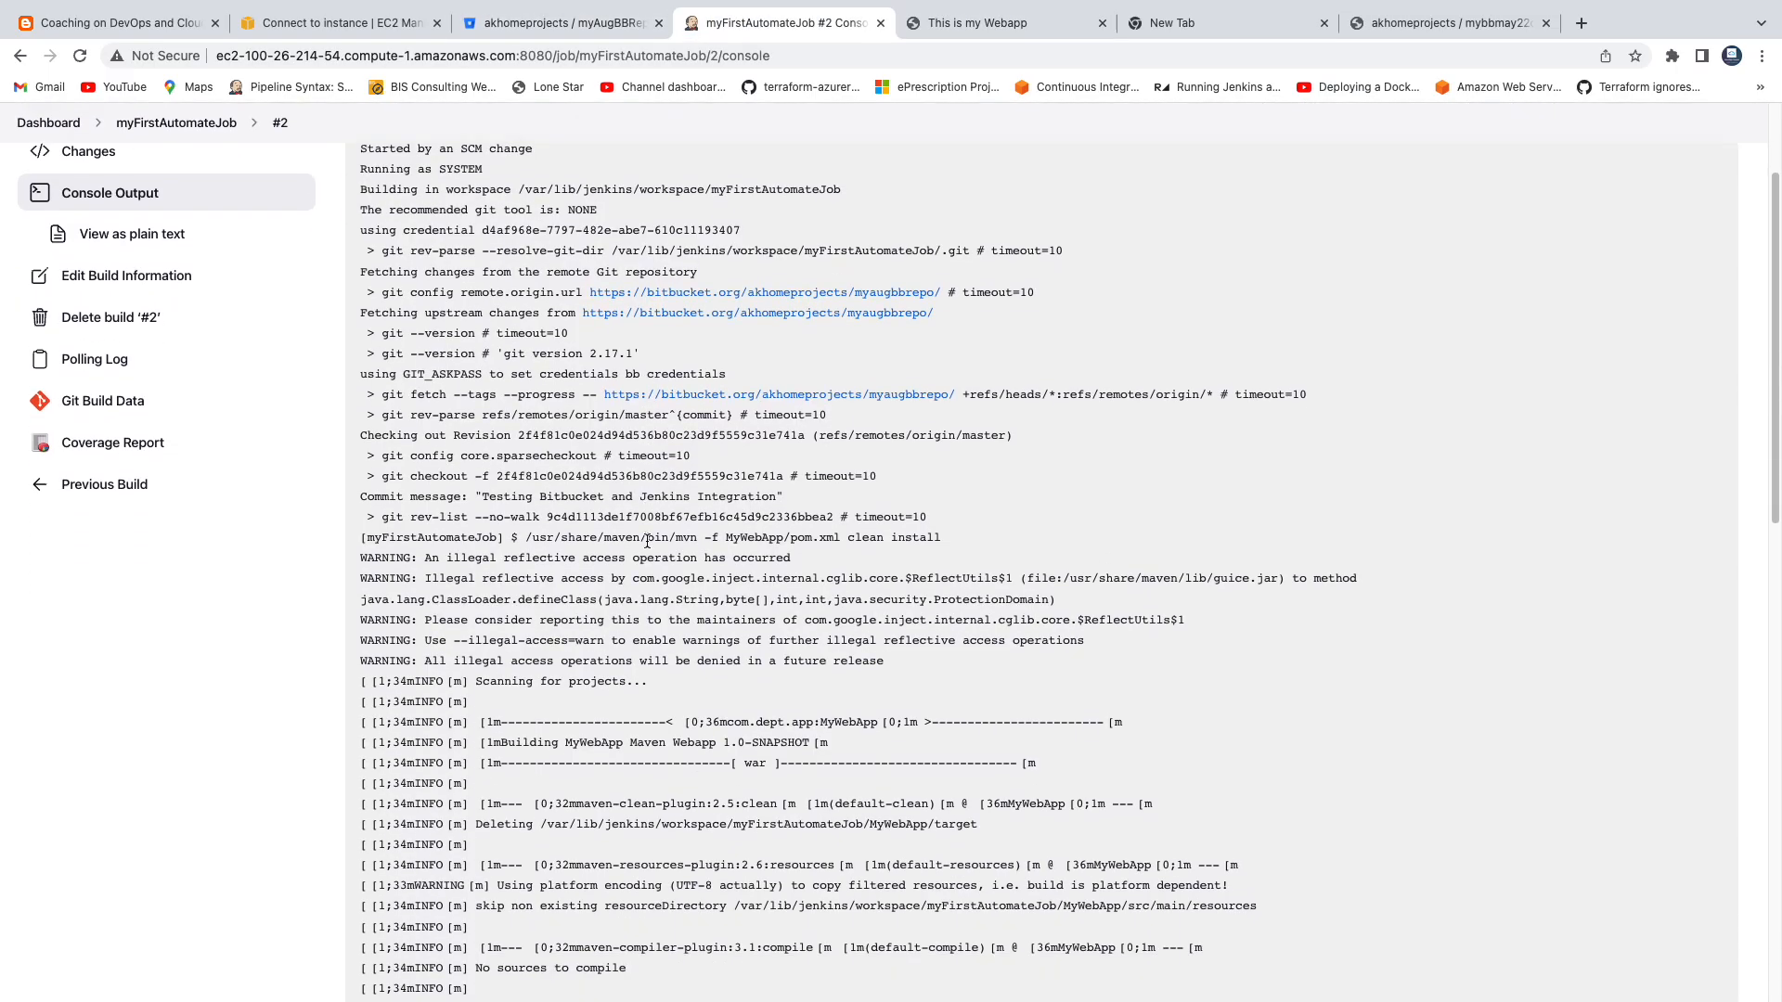
scroll(647, 546, down, 5)
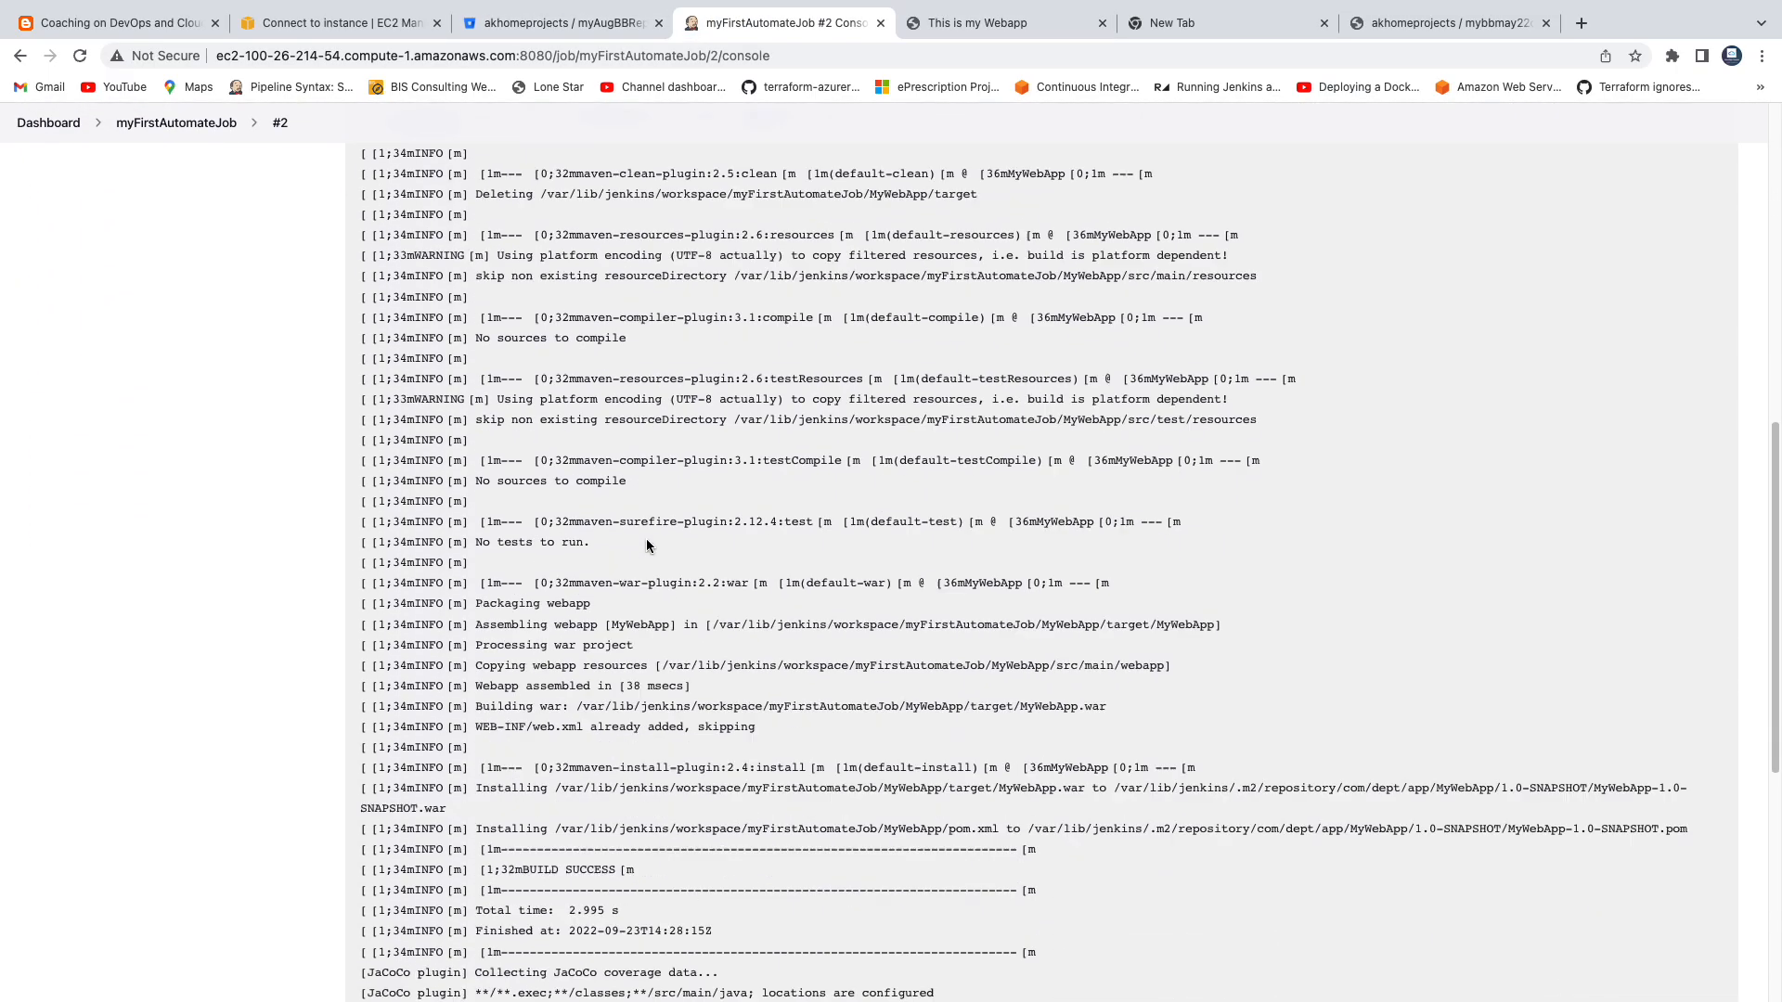
Return to the myFirstAutomateJob project page and open the job's configuration.
click(176, 122)
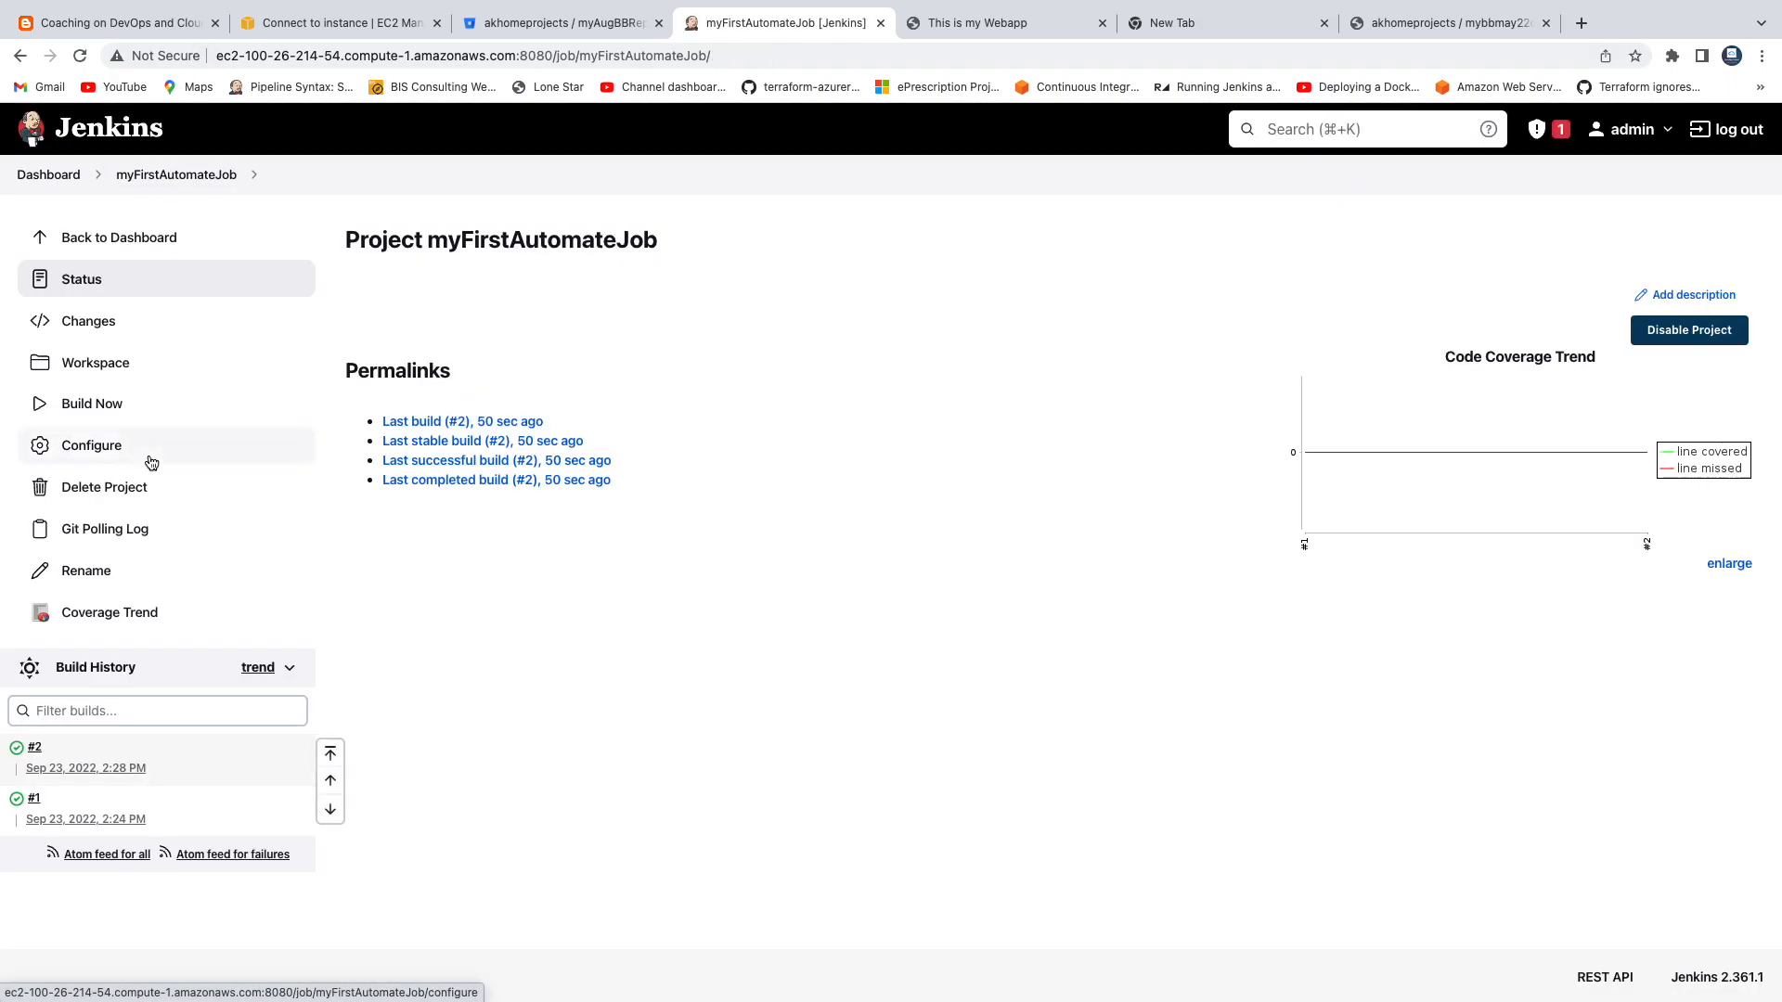
click(148, 450)
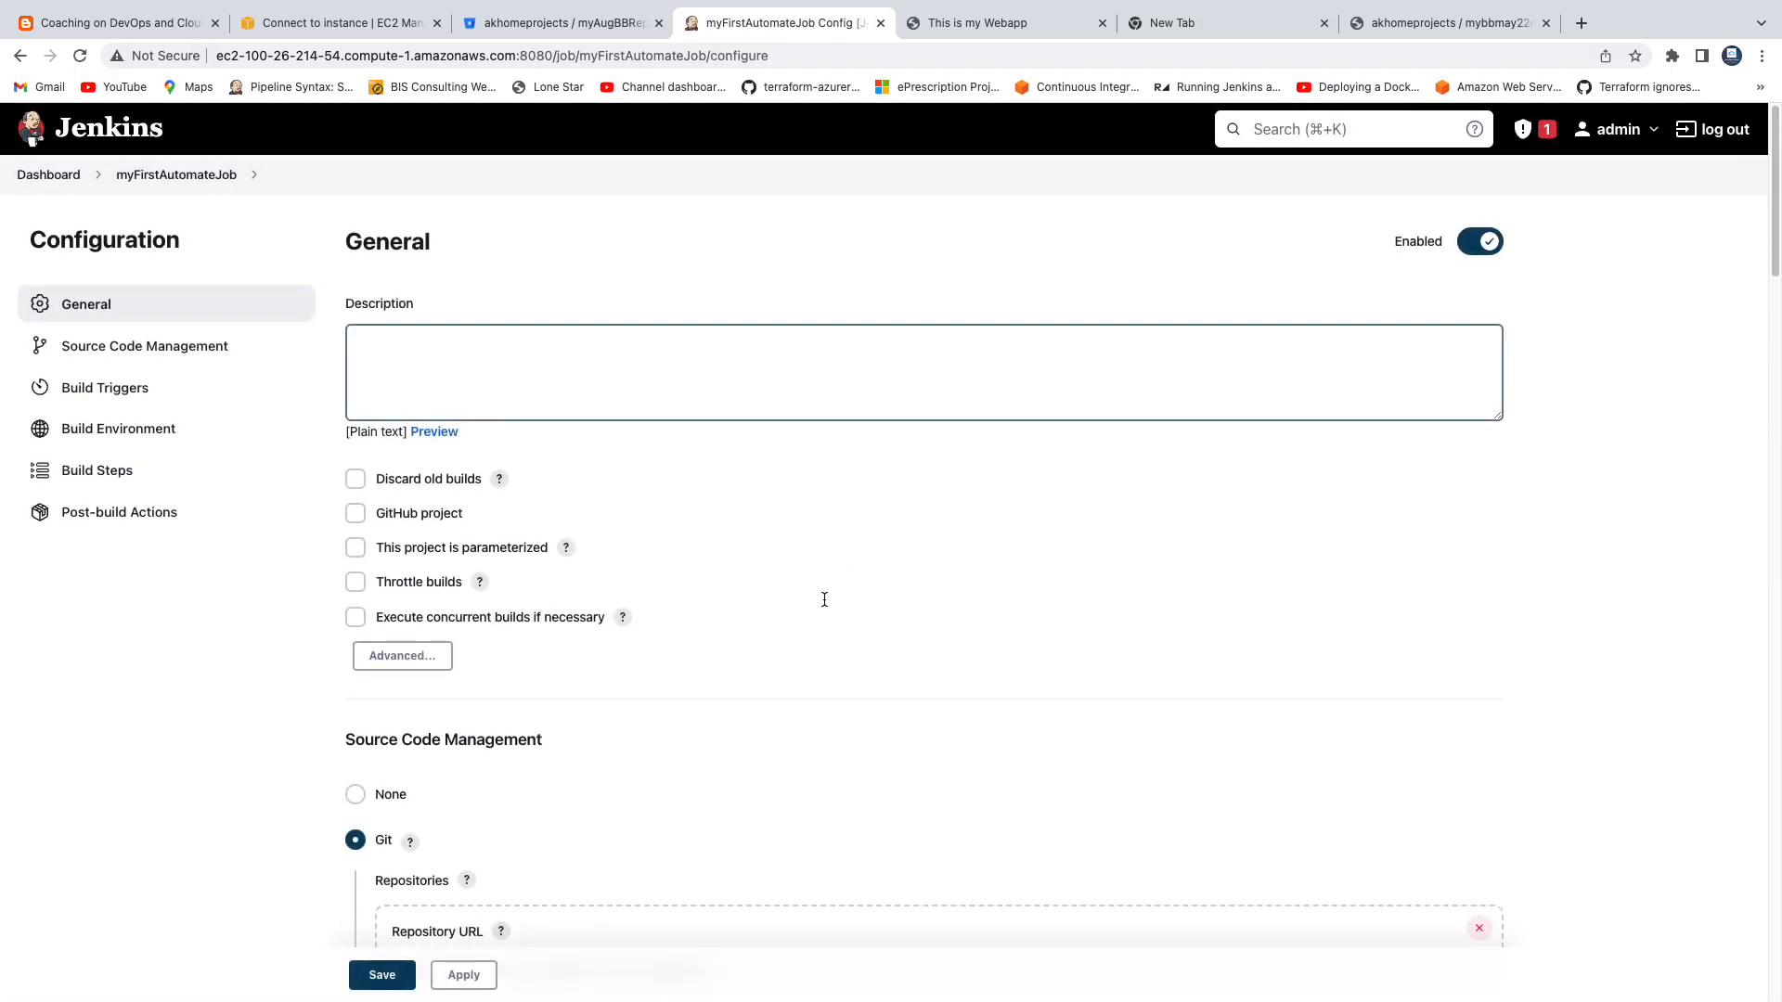